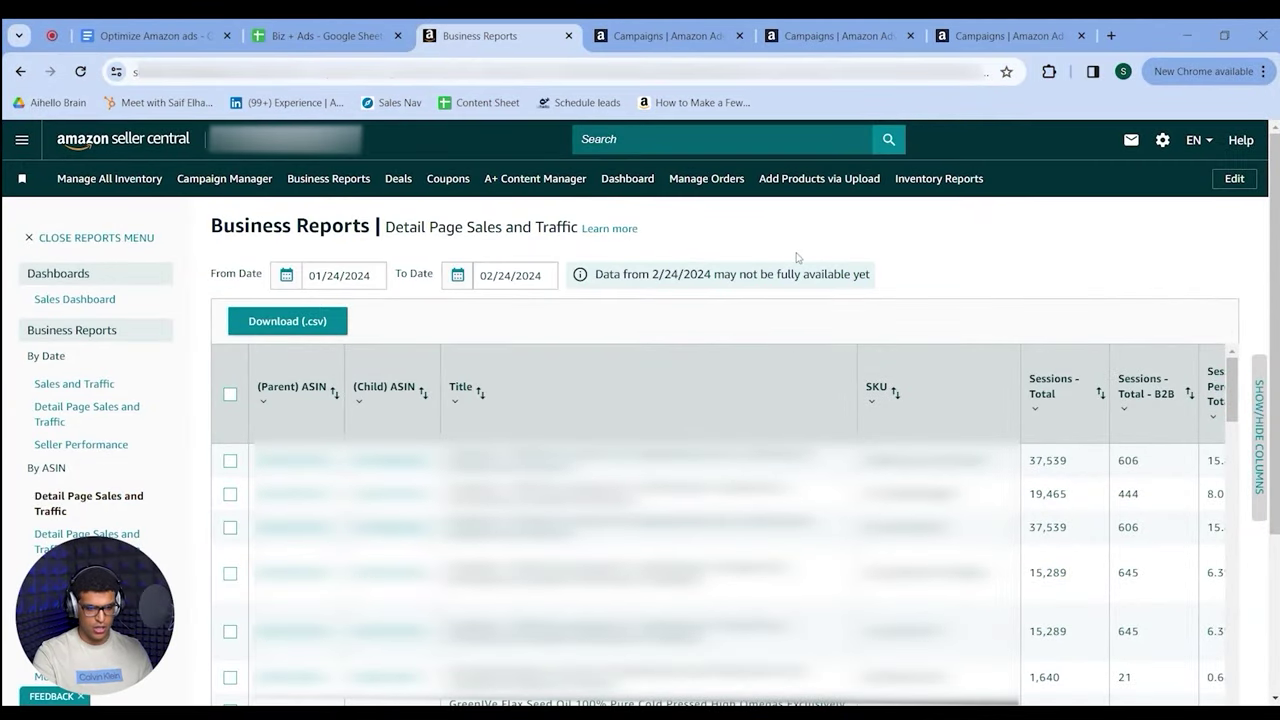
- Review the Detail Page Sales and Traffic business report and the Products list in the Amazon Ads campaign manager
scroll(677, 290, down, 1)
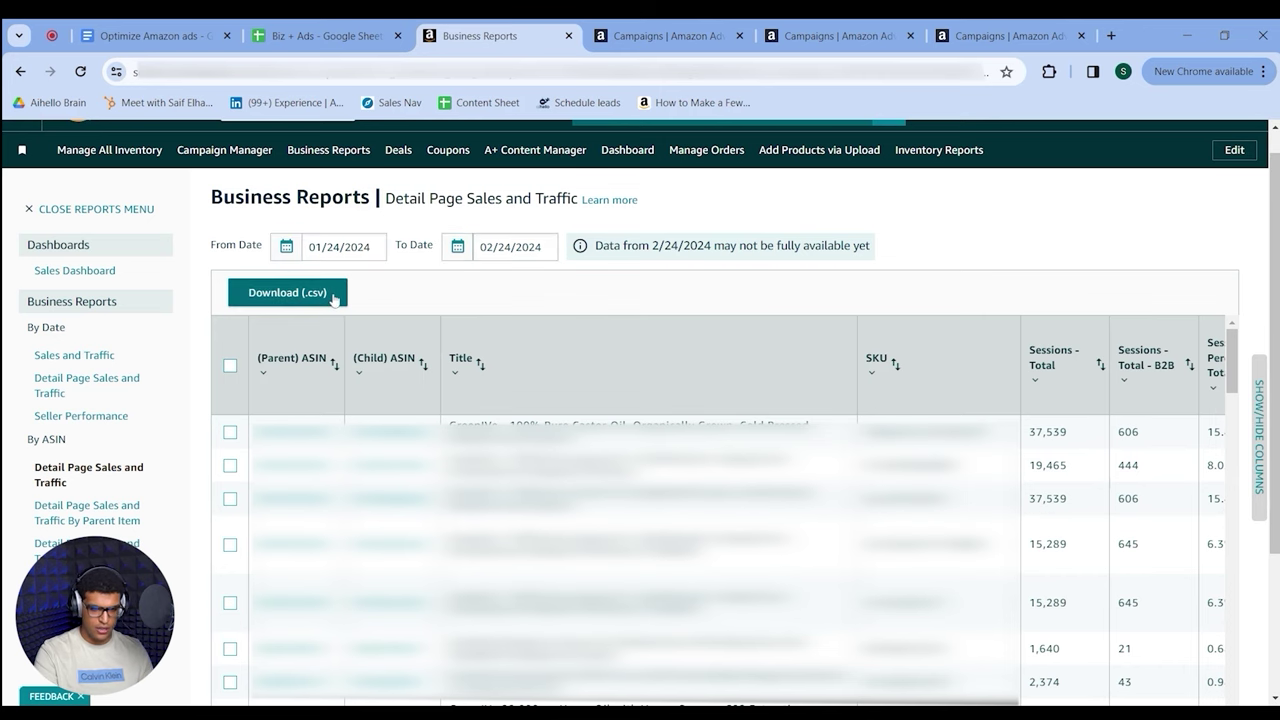
click(703, 28)
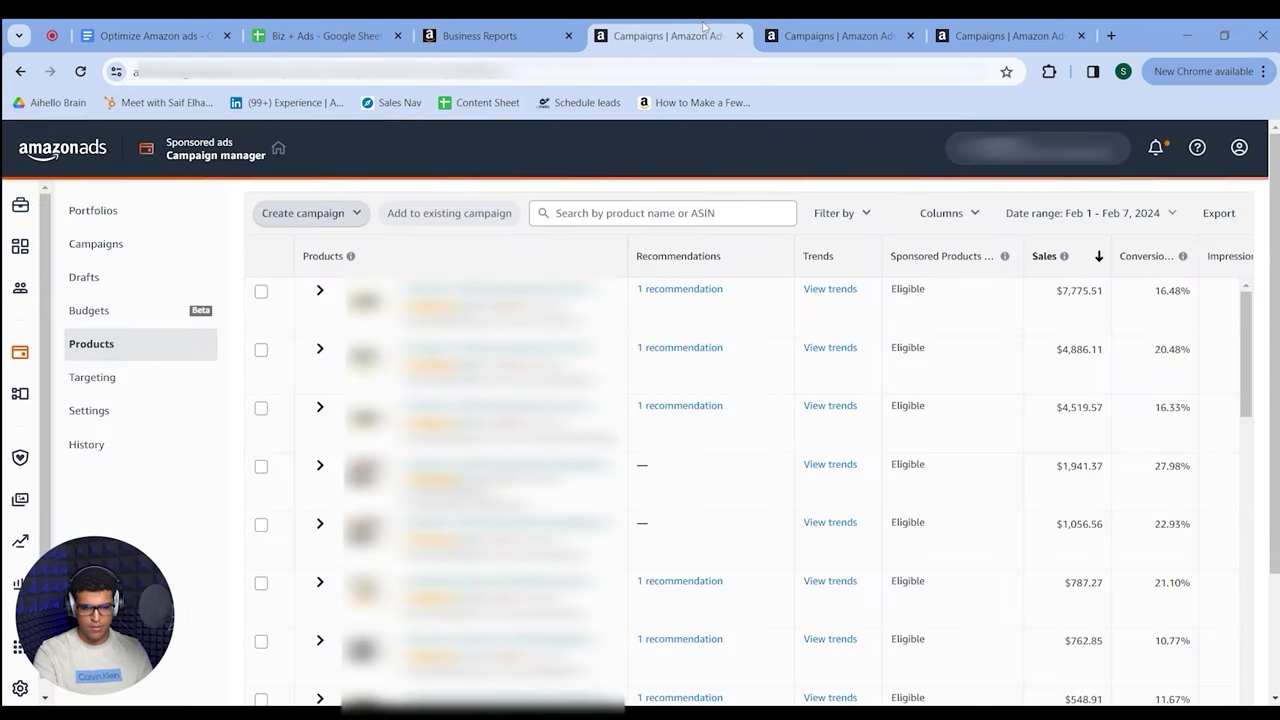
click(143, 353)
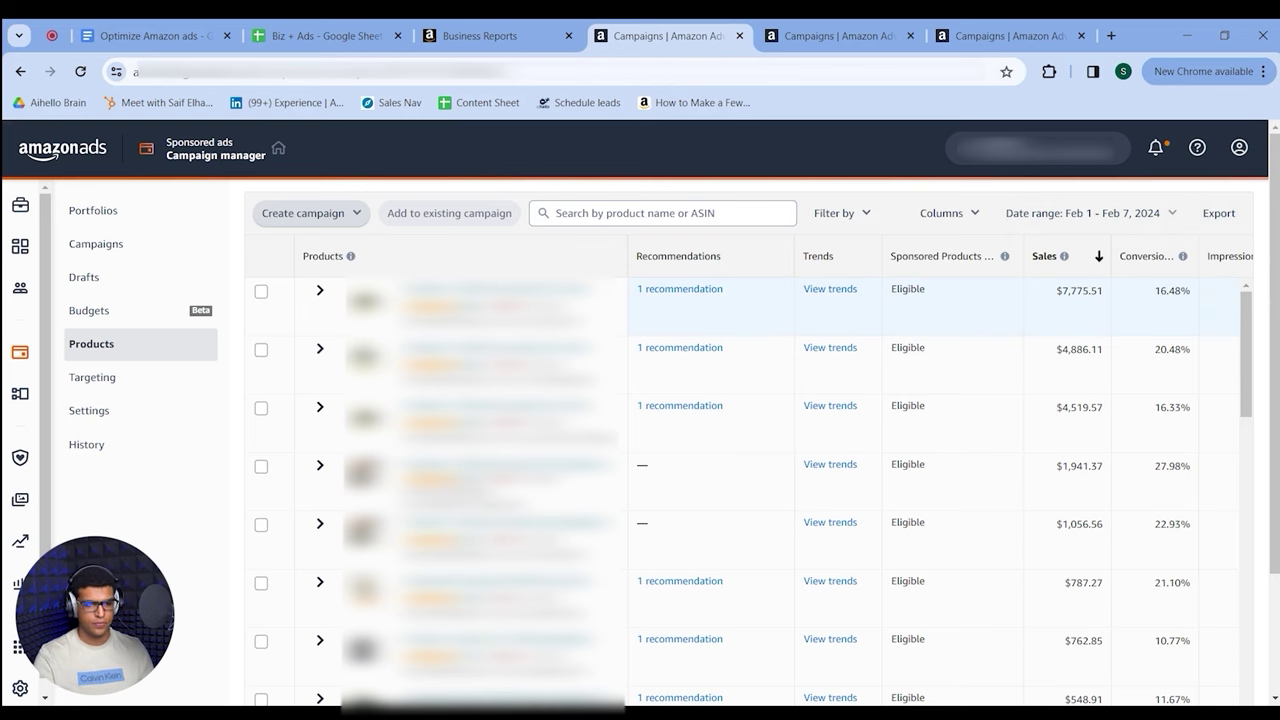
- Switch to the Biz + Ads Google Sheet and look over its table of ASIN sales and advertising figures
click(320, 35)
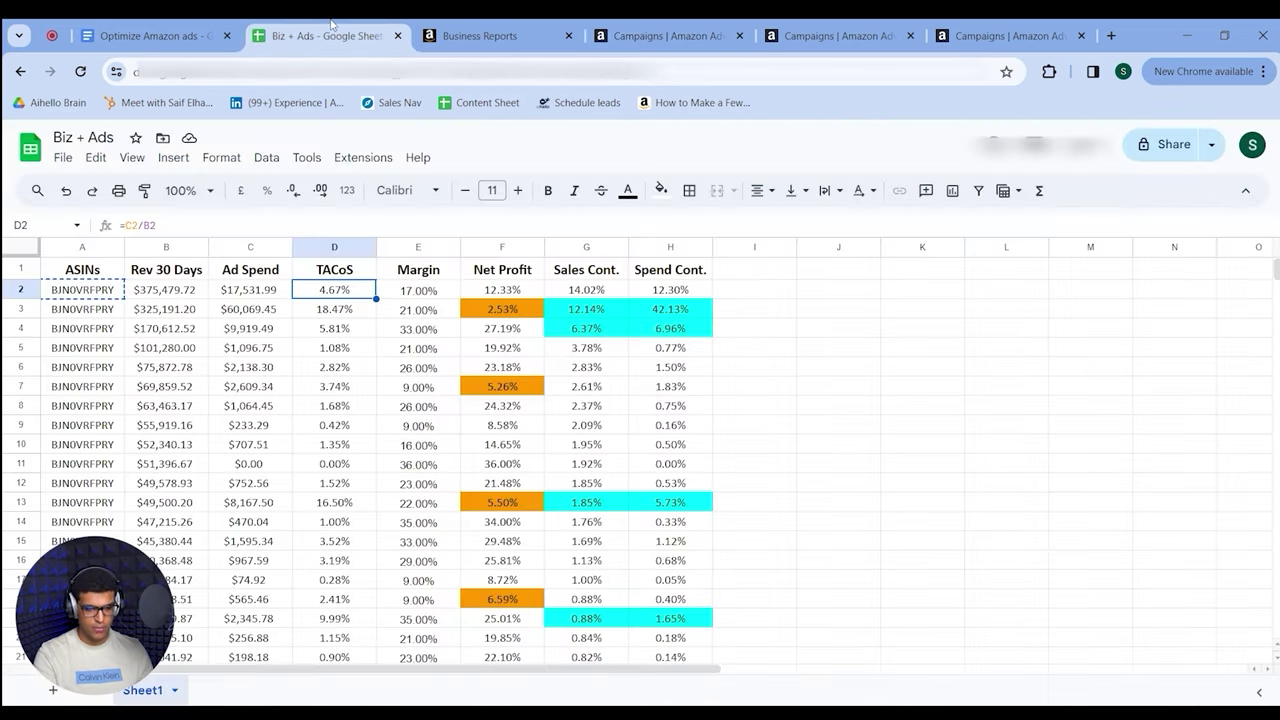
click(789, 354)
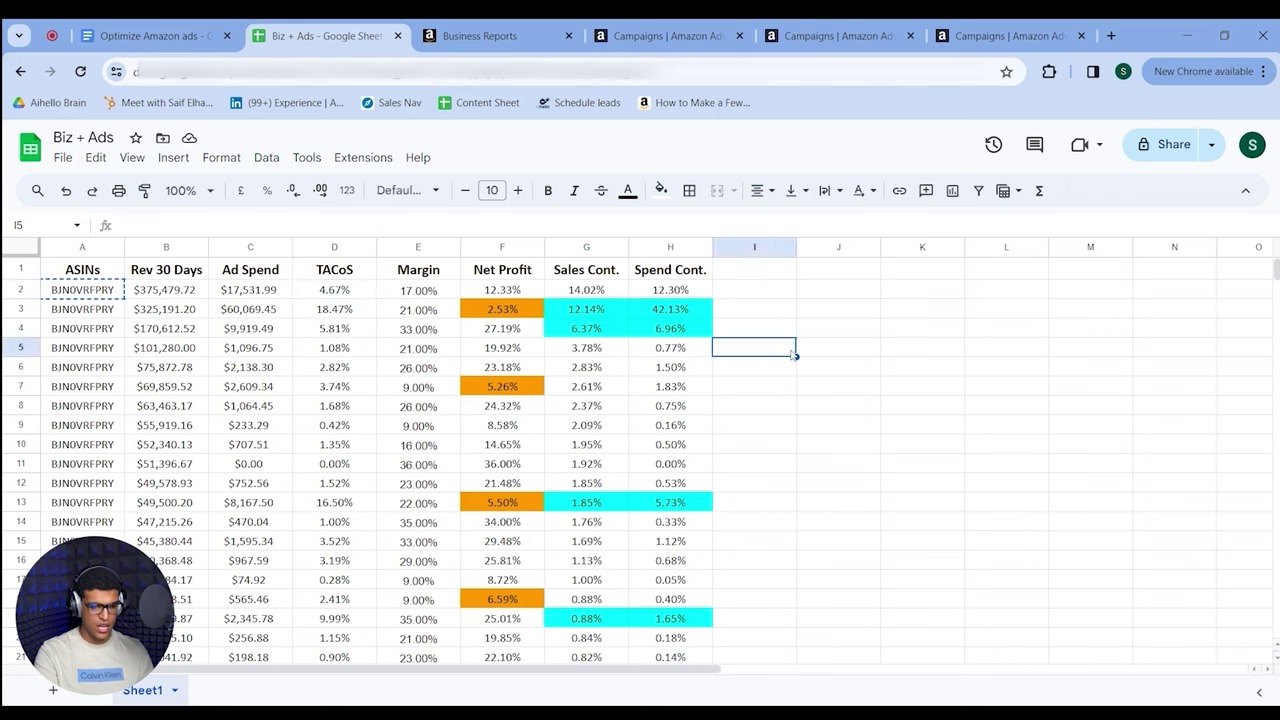
drag(68, 265, 680, 405)
click(838, 405)
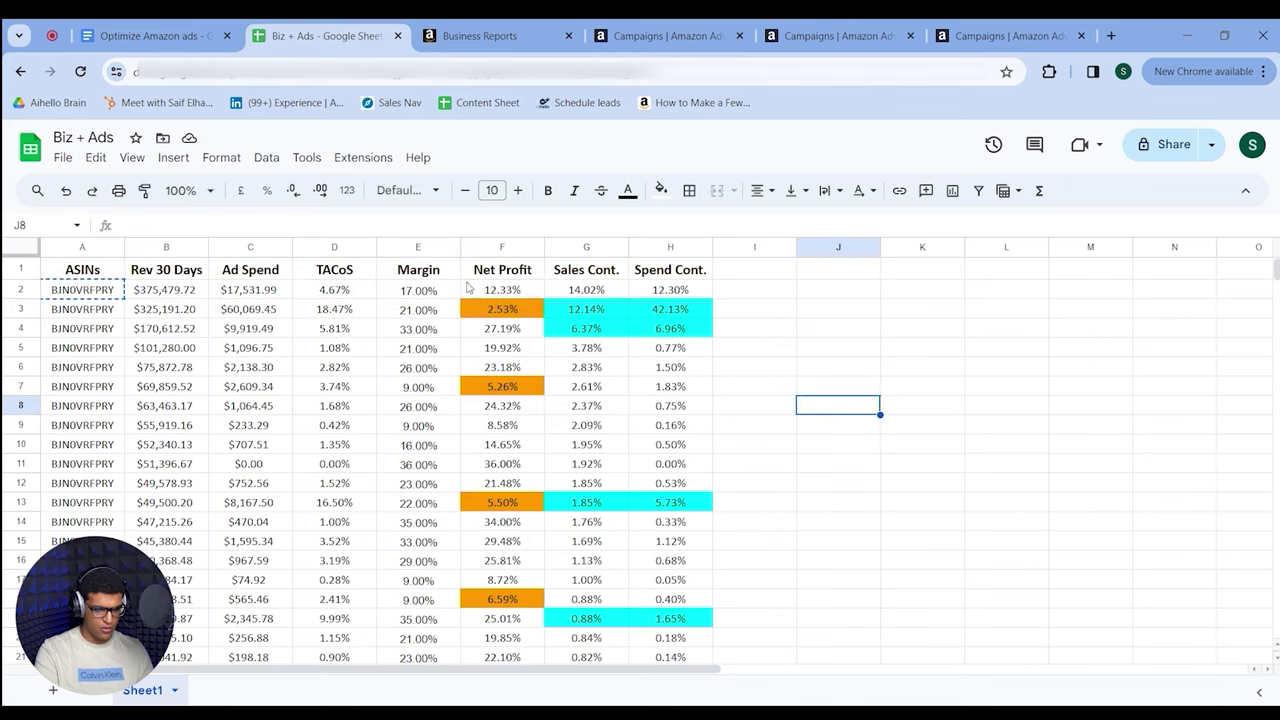
- Examine the ASINs, Rev 30 Days, Ad Spend and TACoS columns one after another
click(102, 268)
drag(102, 276, 100, 580)
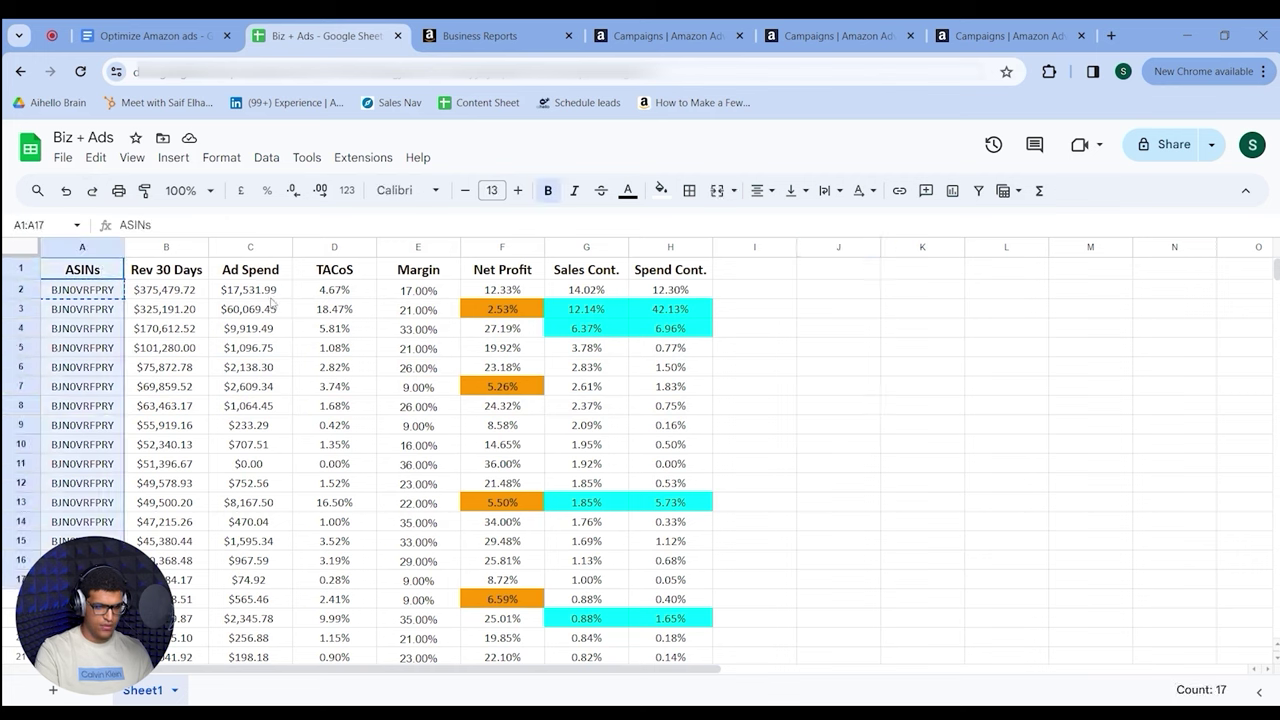
click(170, 247)
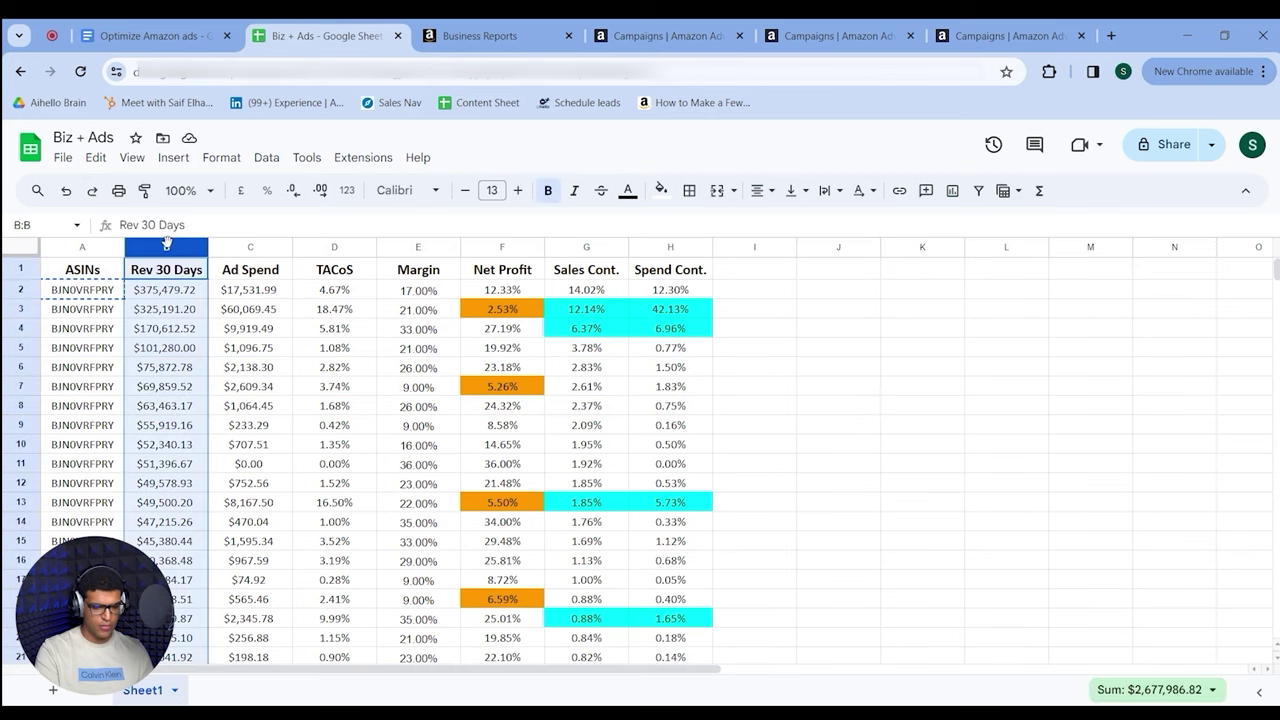
click(253, 246)
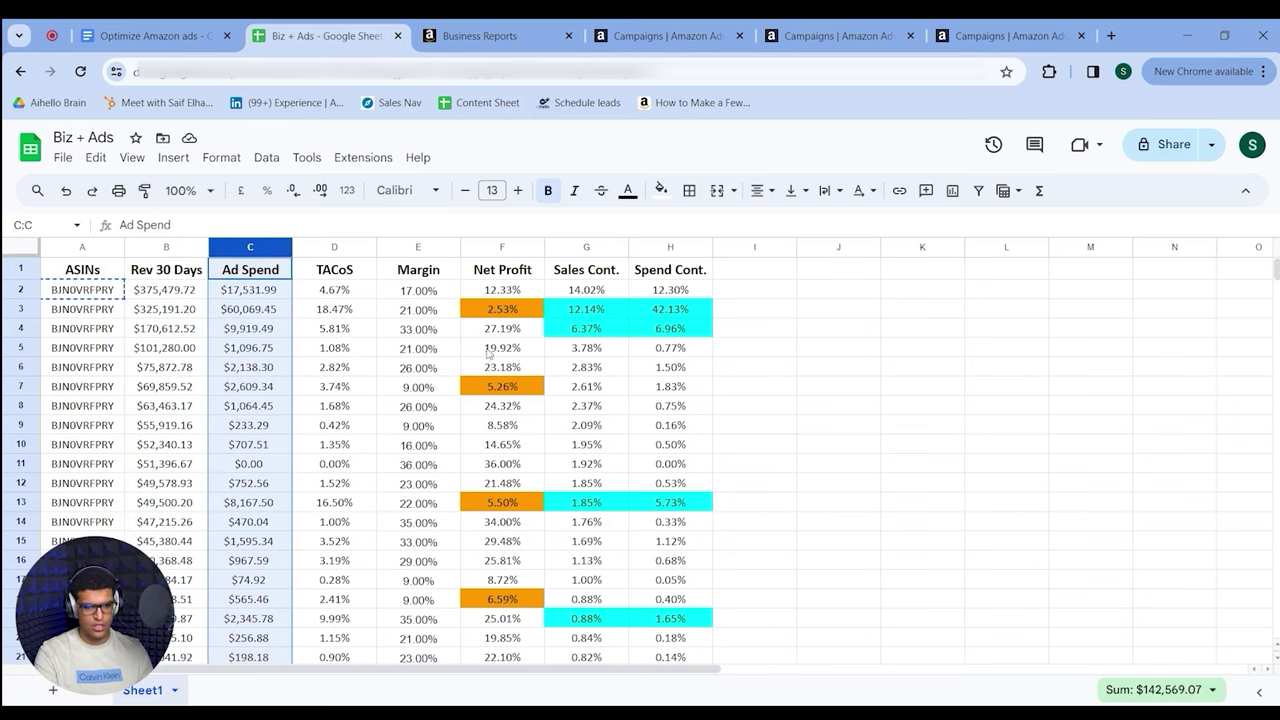
click(323, 246)
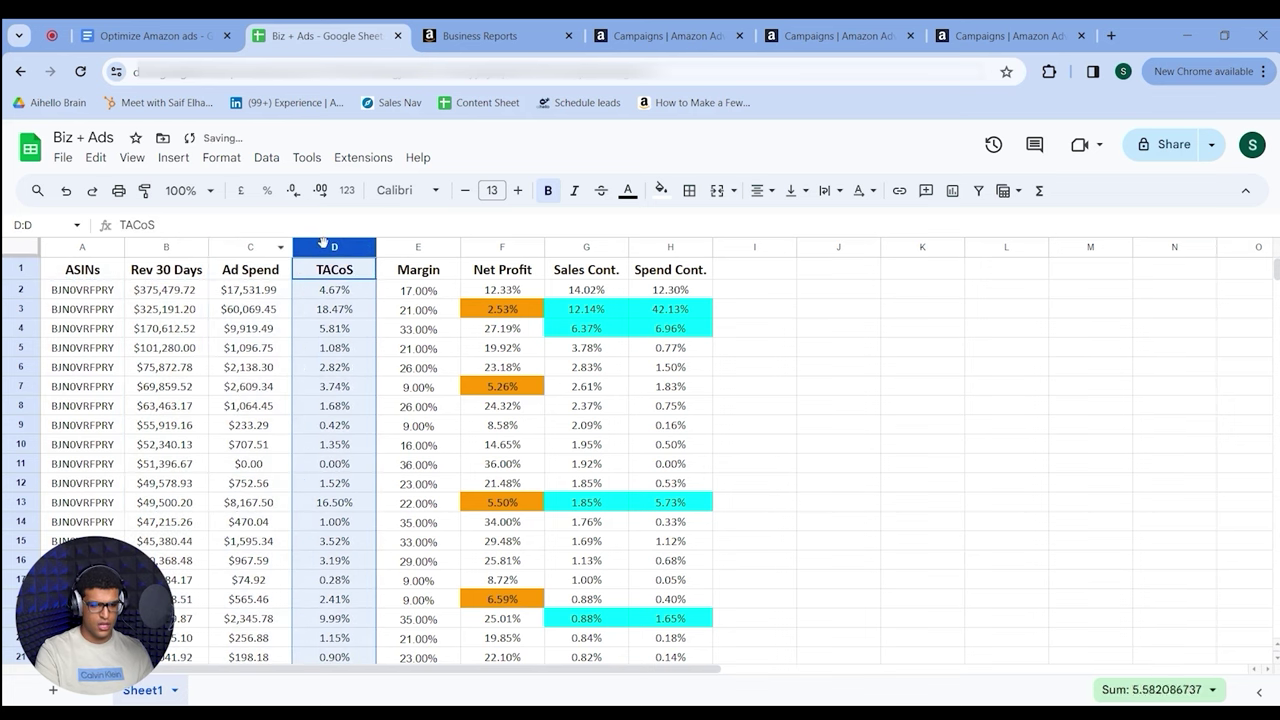
key(Left)
key(Left)
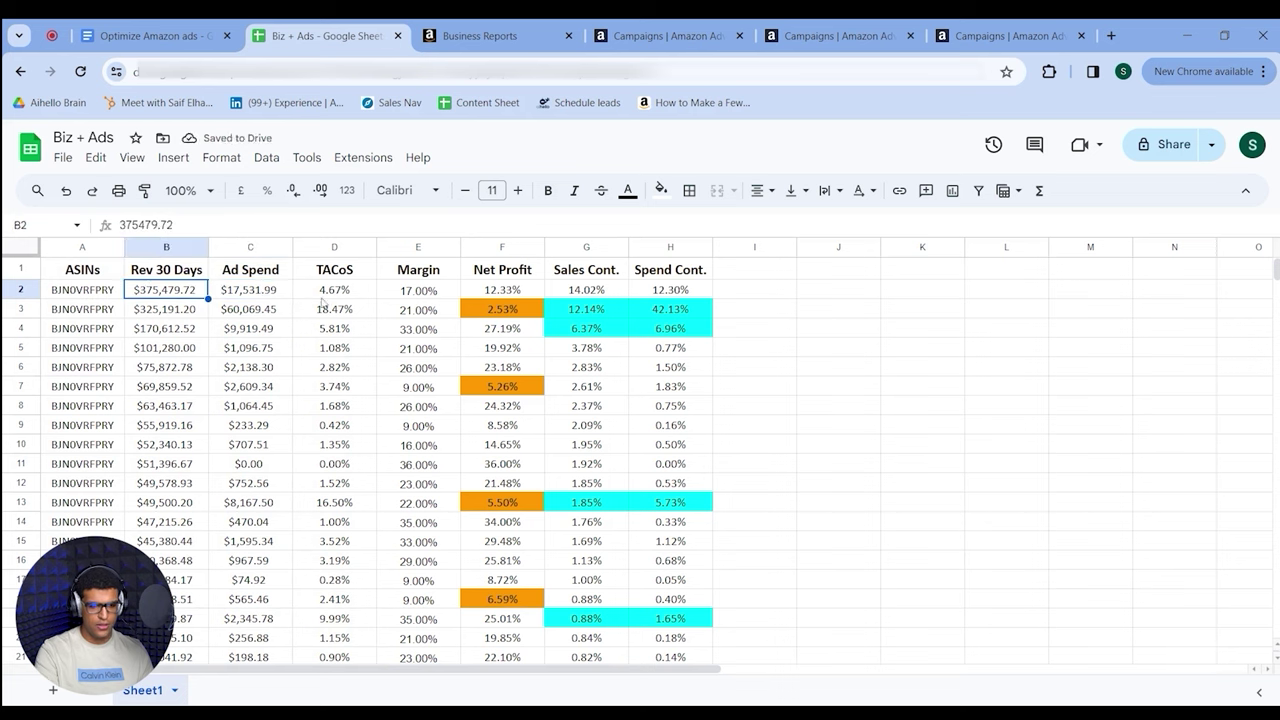
- Check how the Net Profit in row 2 is calculated from that product's Margin and TACoS
click(428, 298)
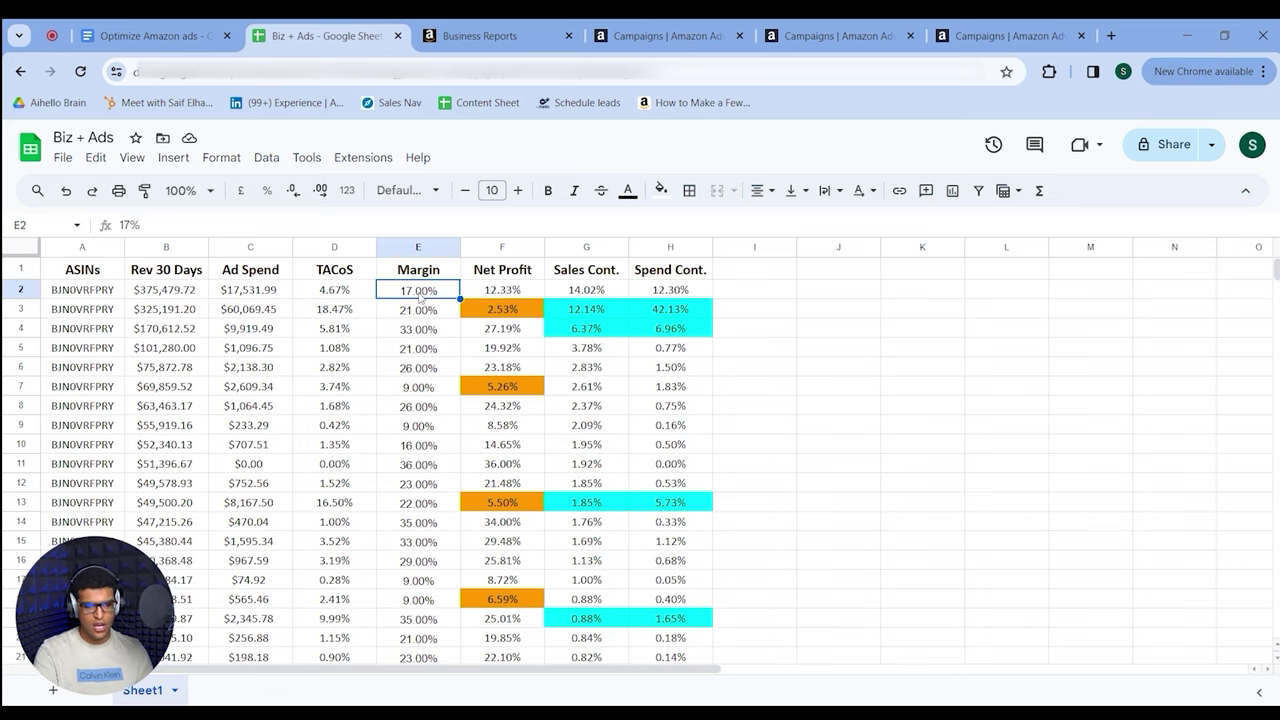
click(505, 293)
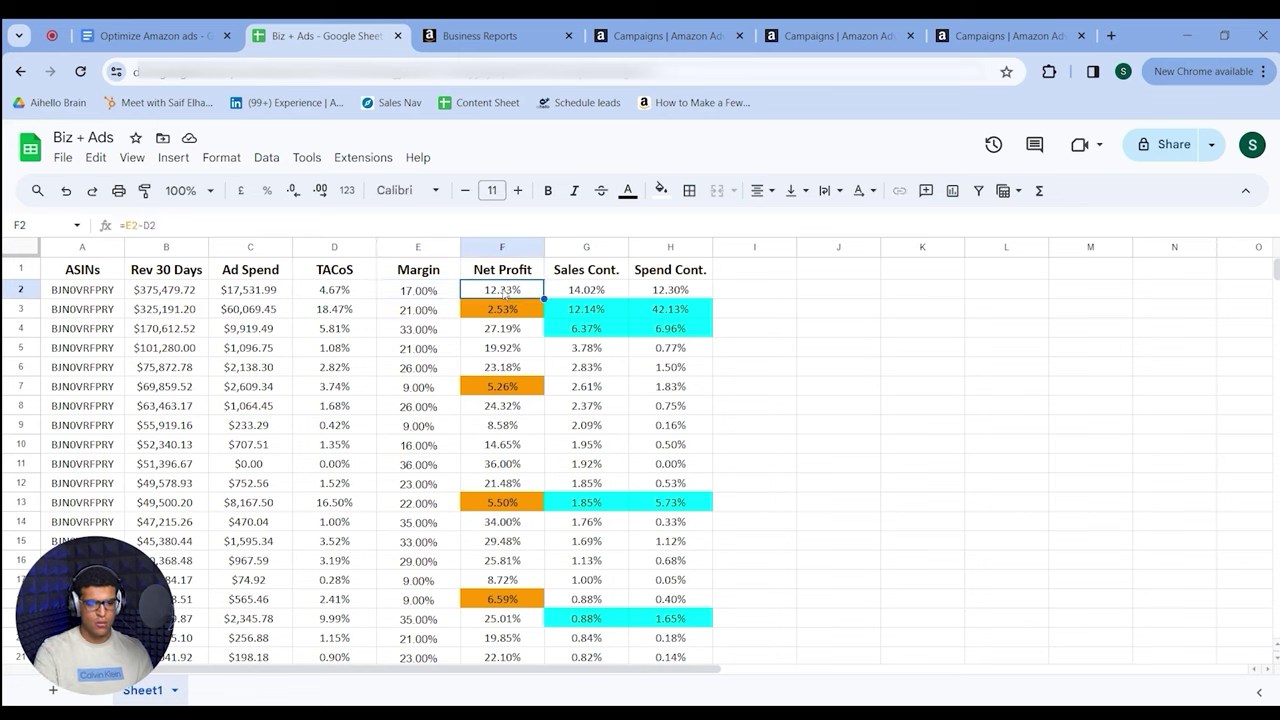
click(423, 300)
click(346, 295)
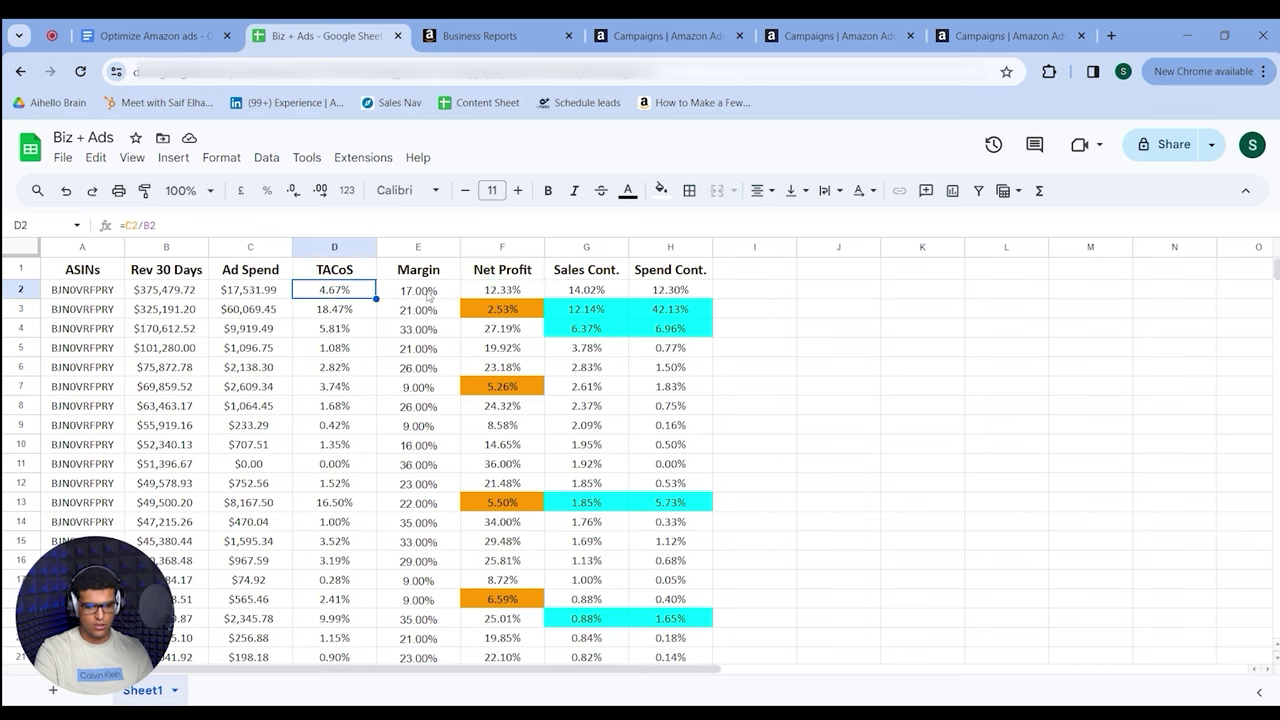
click(531, 297)
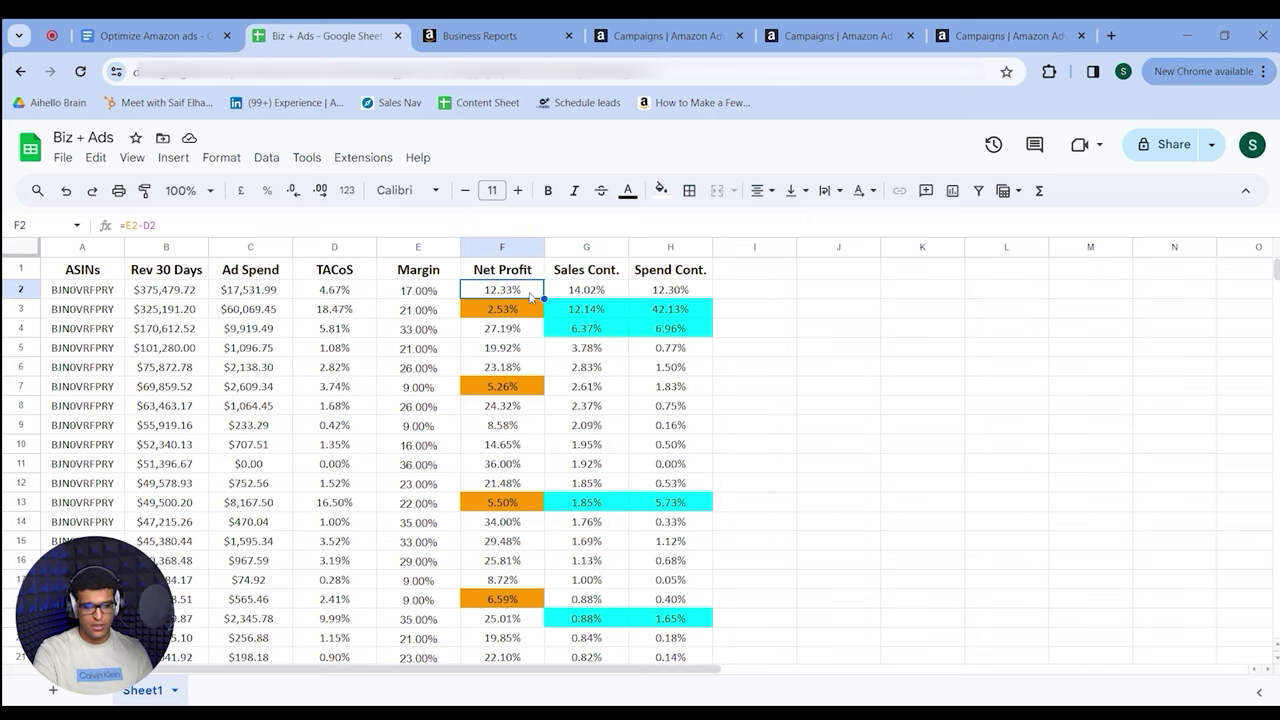
- Examine the Sales Cont. and Spend Cont. columns and compare row 2's contributions with its revenue and ad spend
click(596, 246)
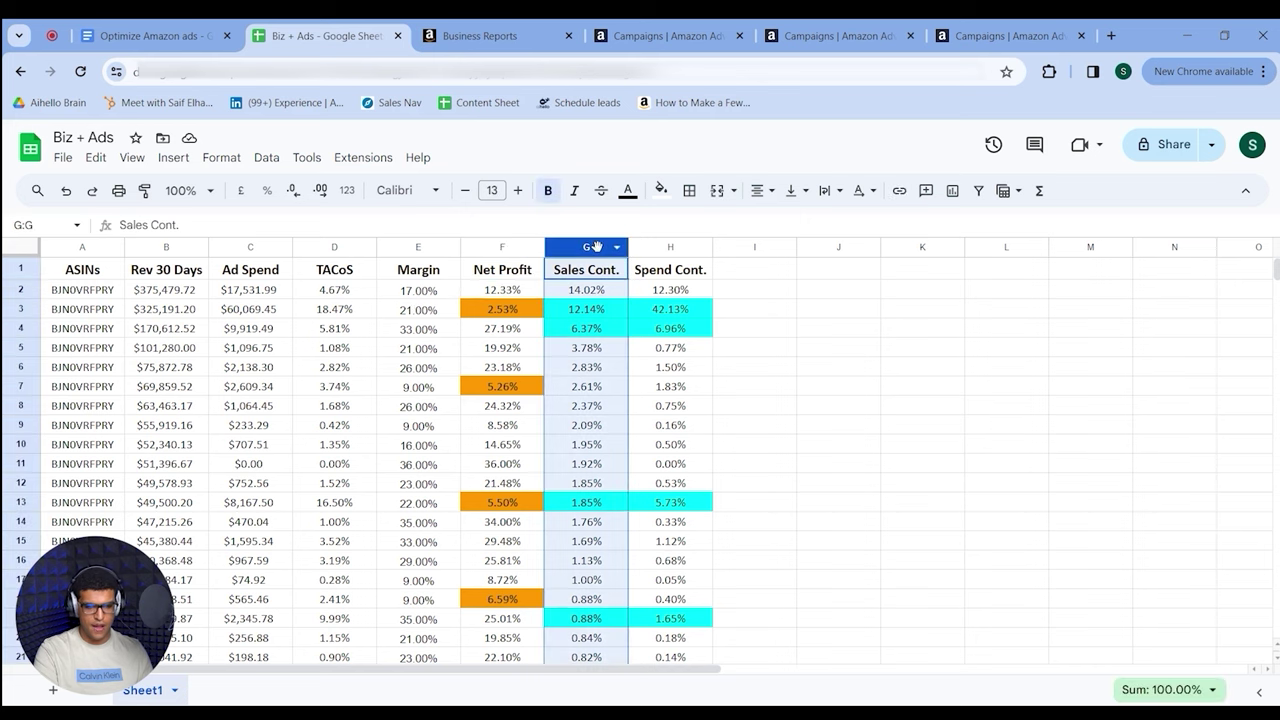
click(673, 246)
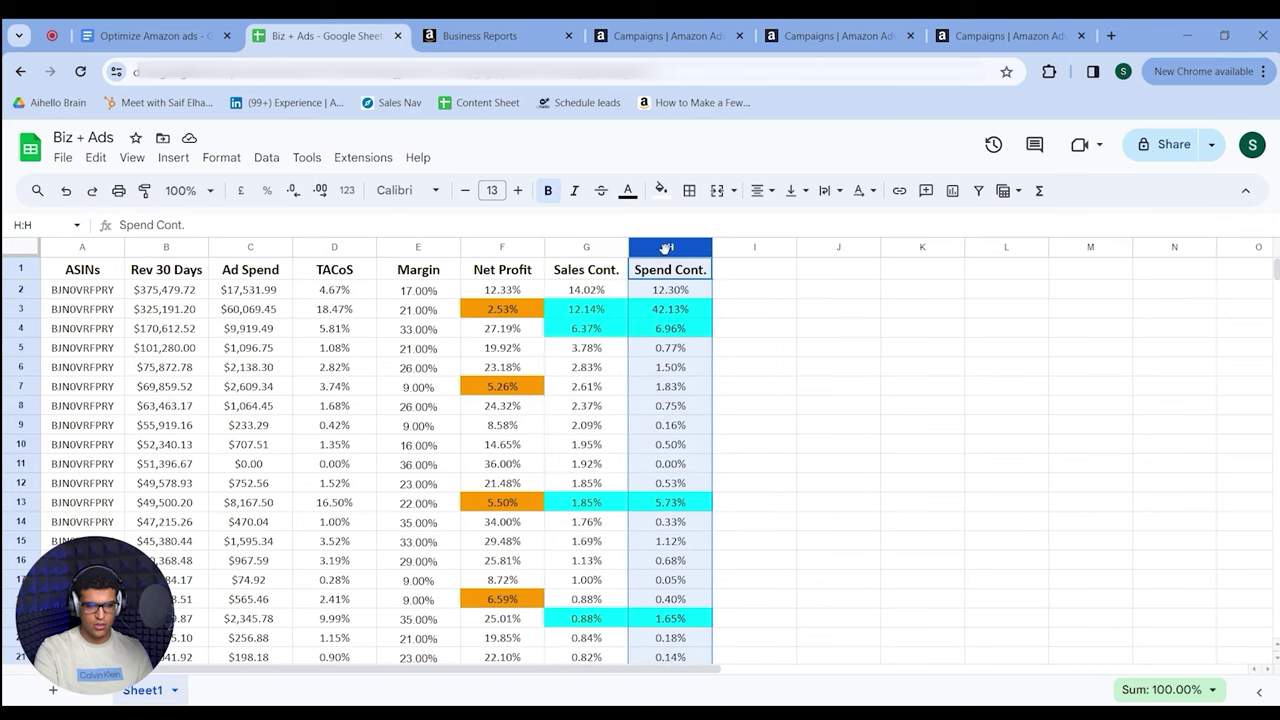
click(609, 275)
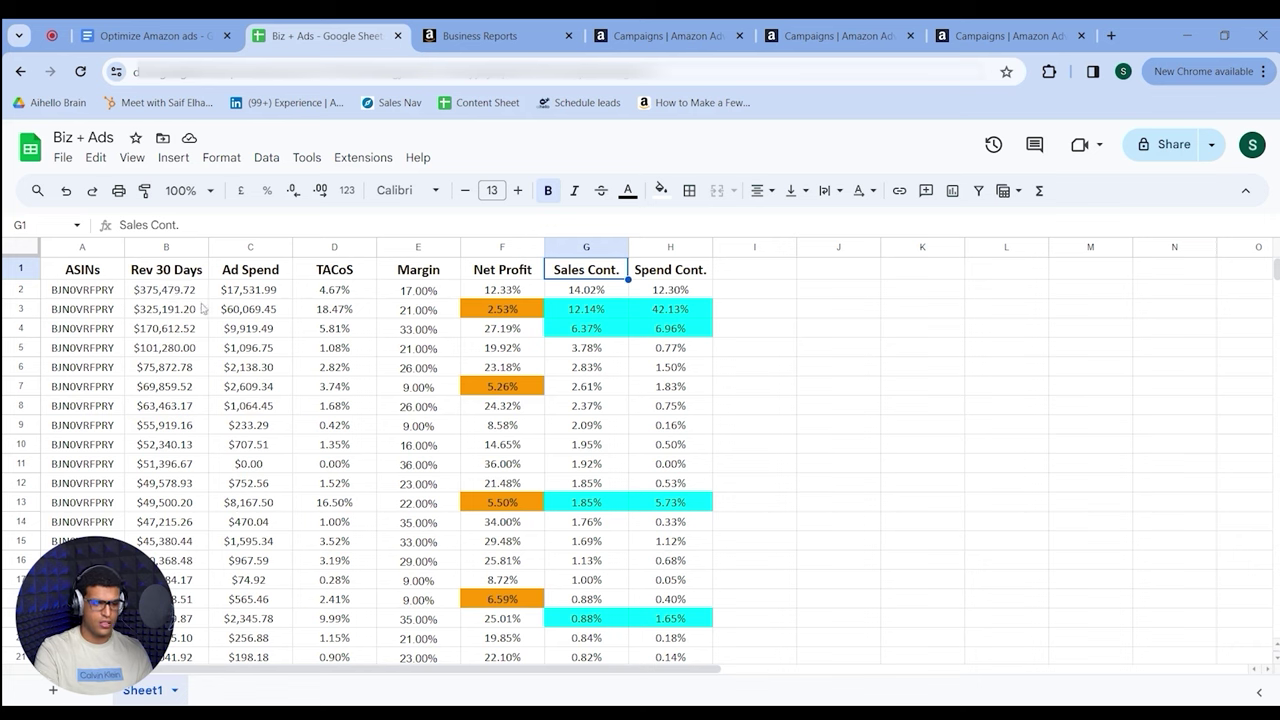
click(190, 297)
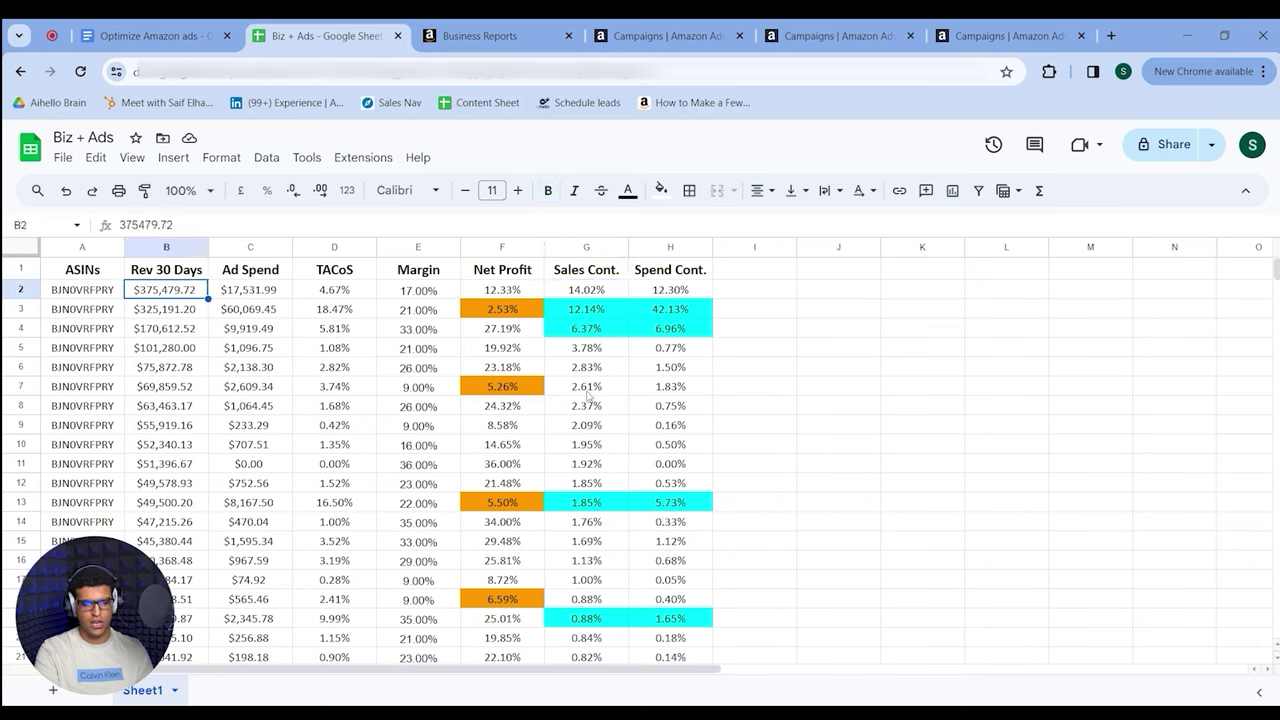
click(593, 293)
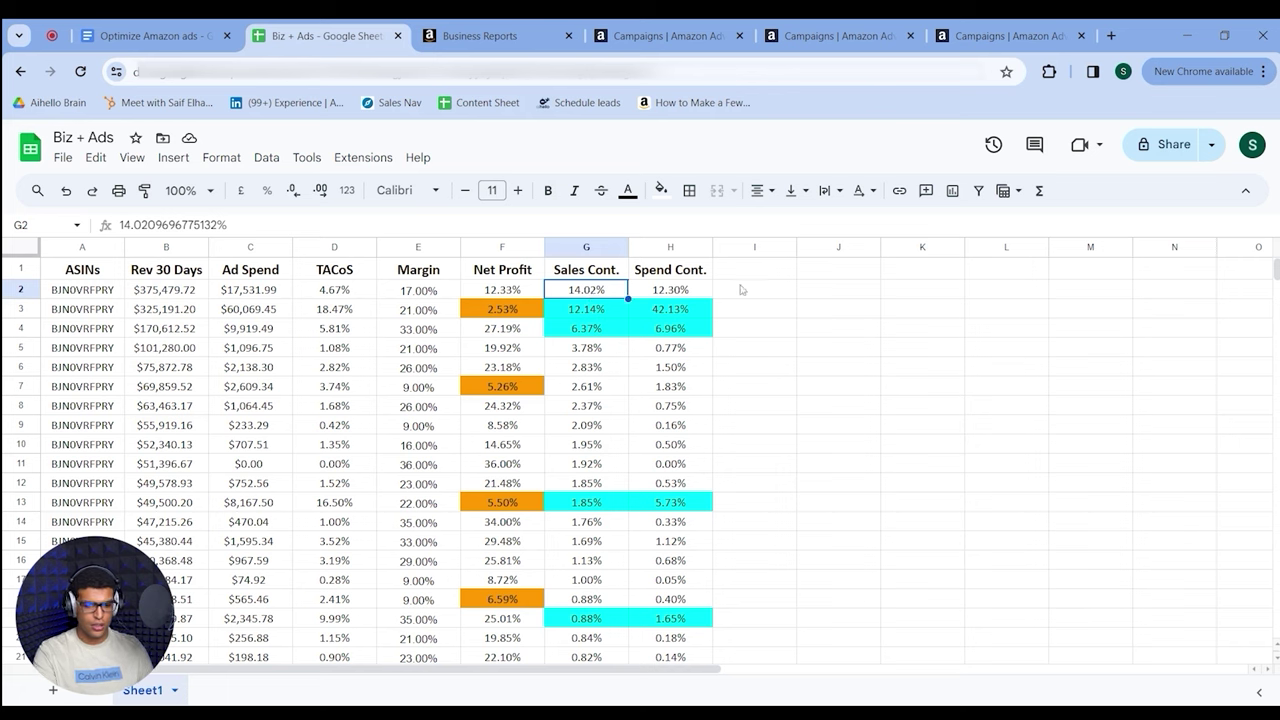
click(690, 291)
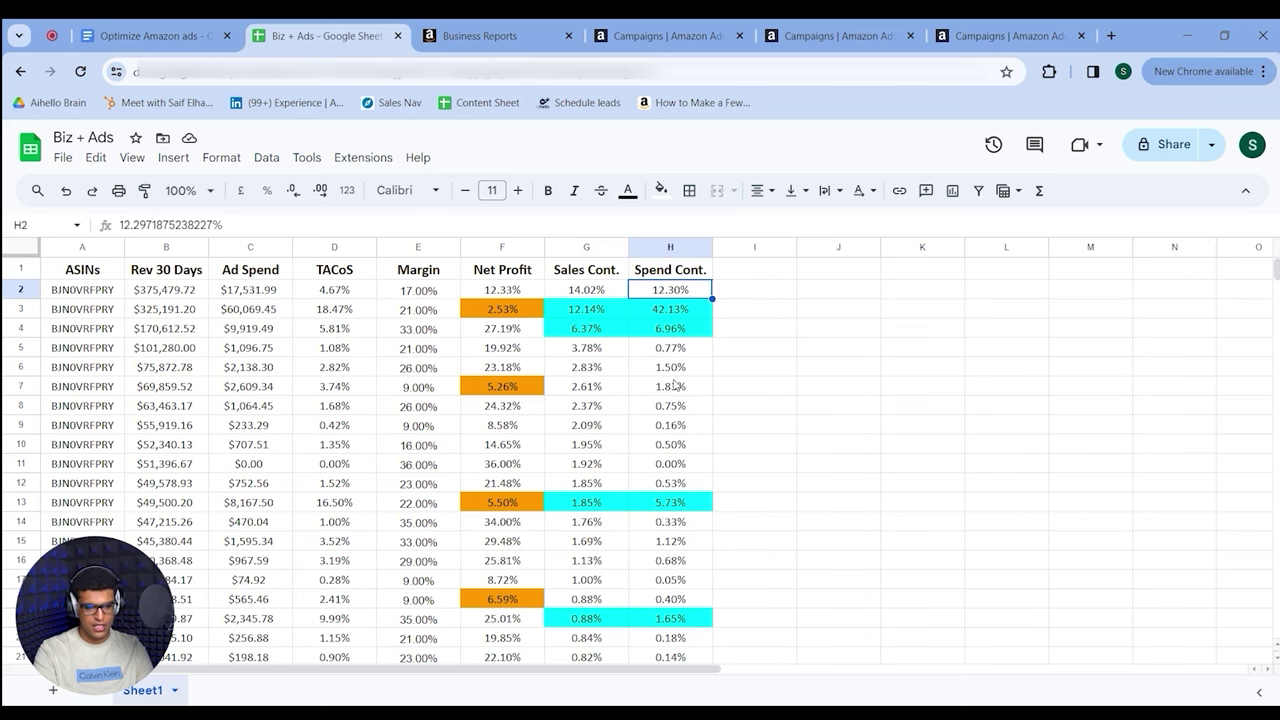
click(247, 294)
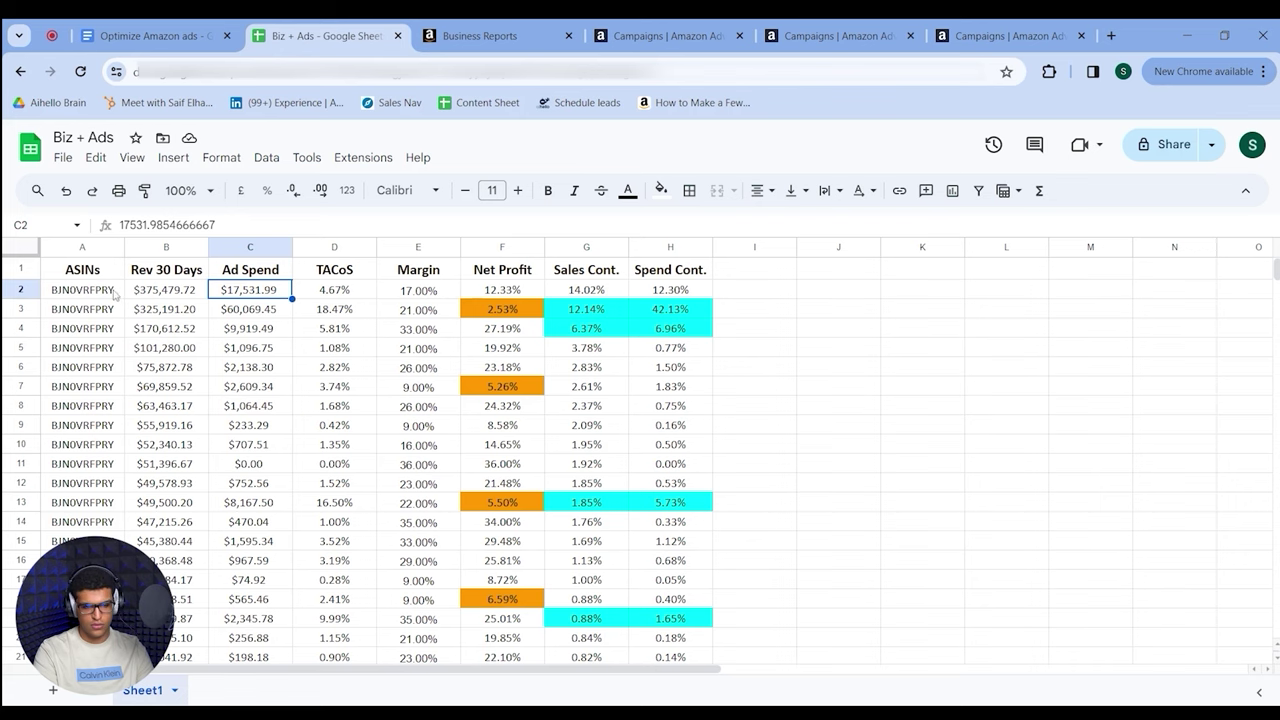
- Look through the cyan-highlighted contribution rows and check the orange Net Profit cell in row 3
scroll(671, 303, down, 1)
scroll(673, 303, down, 12)
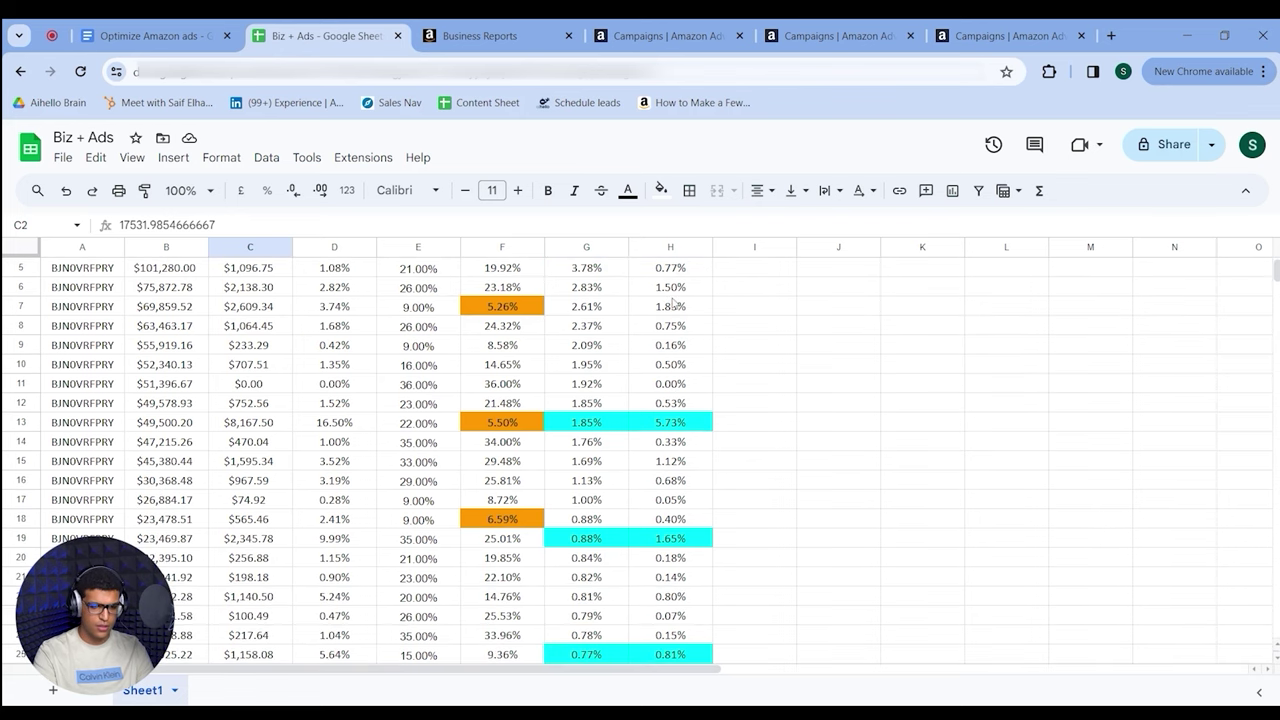
scroll(562, 406, up, 12)
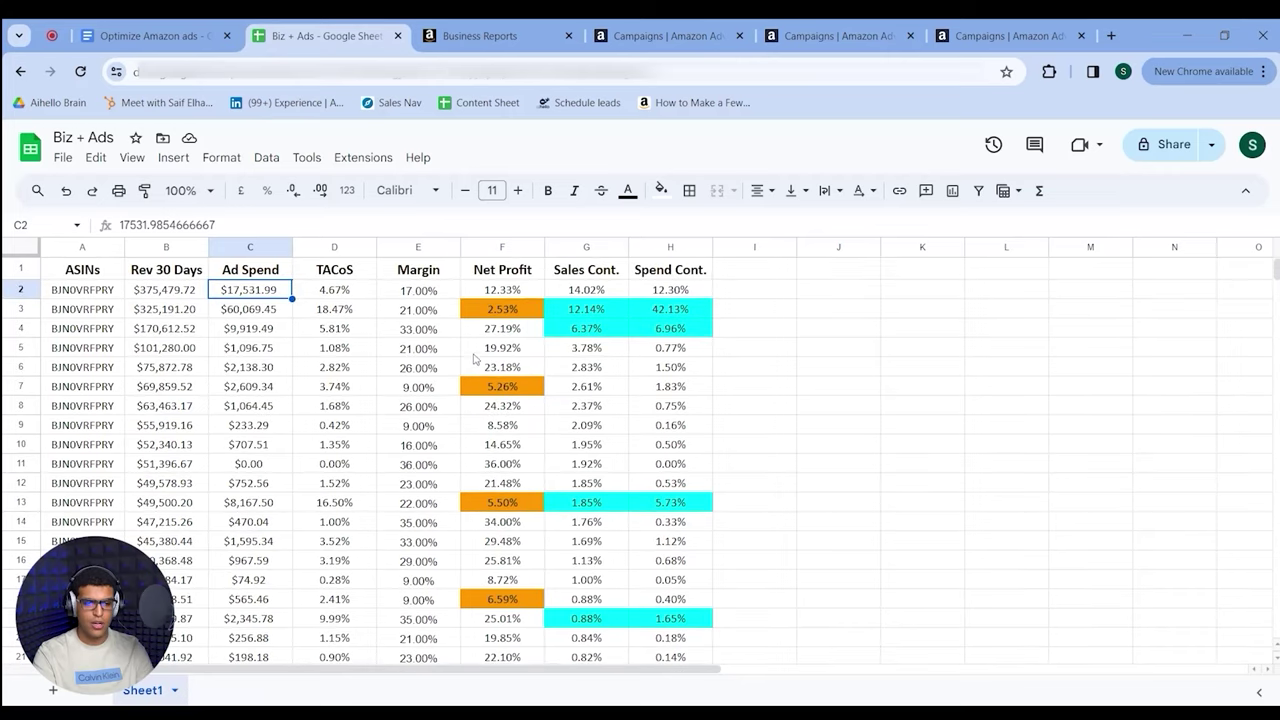
click(500, 312)
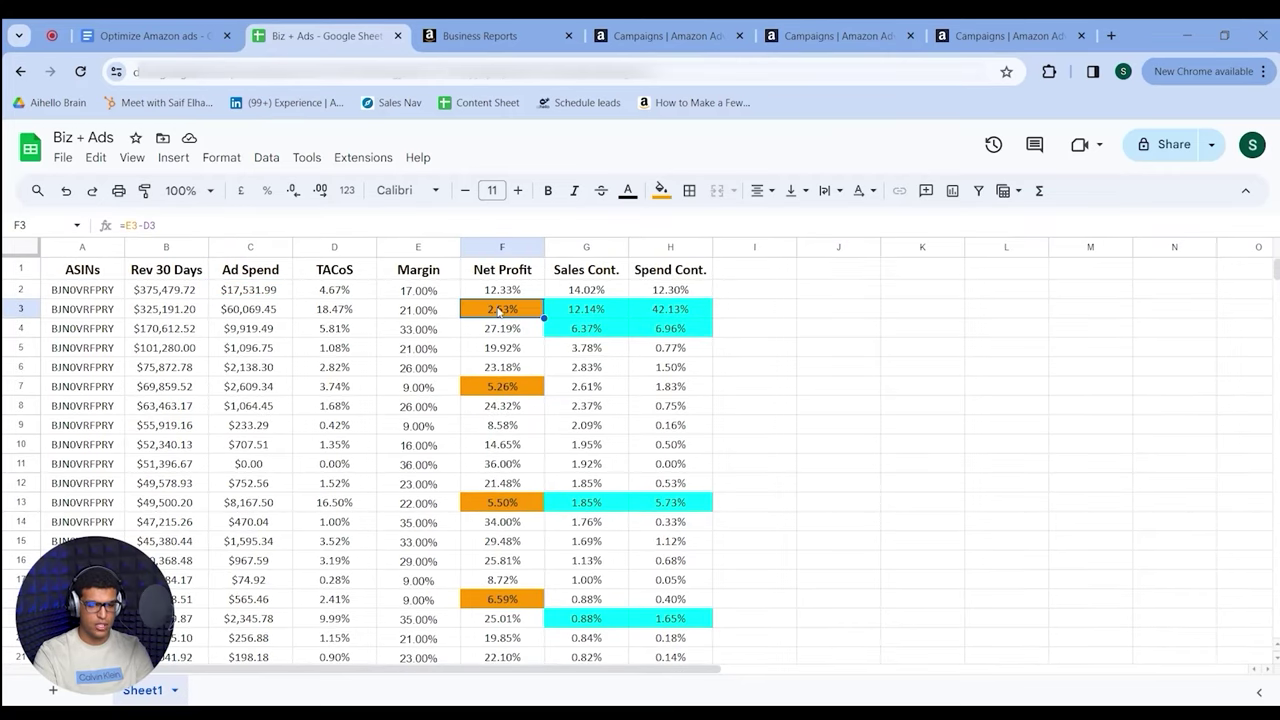
- Inspect the red-highlighted Net Profit cells in rows 29, 33 and 37, along with row 29's Margin
scroll(627, 343, down, 9)
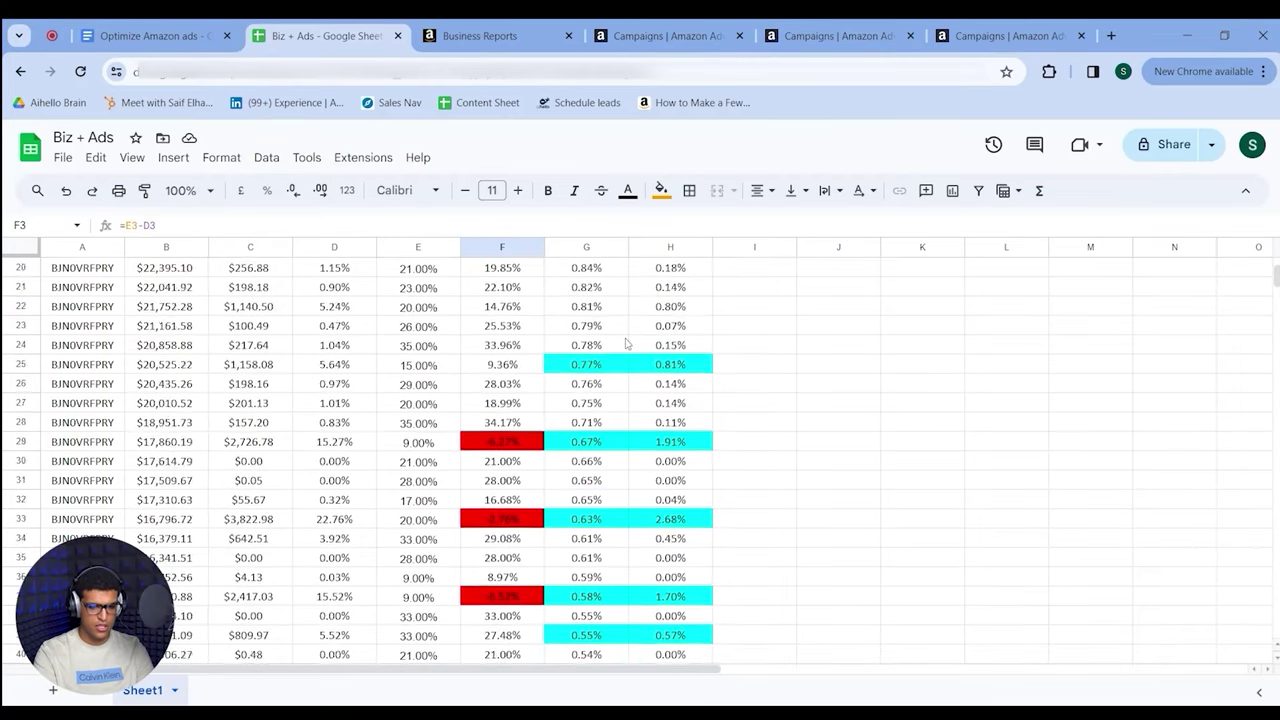
click(503, 306)
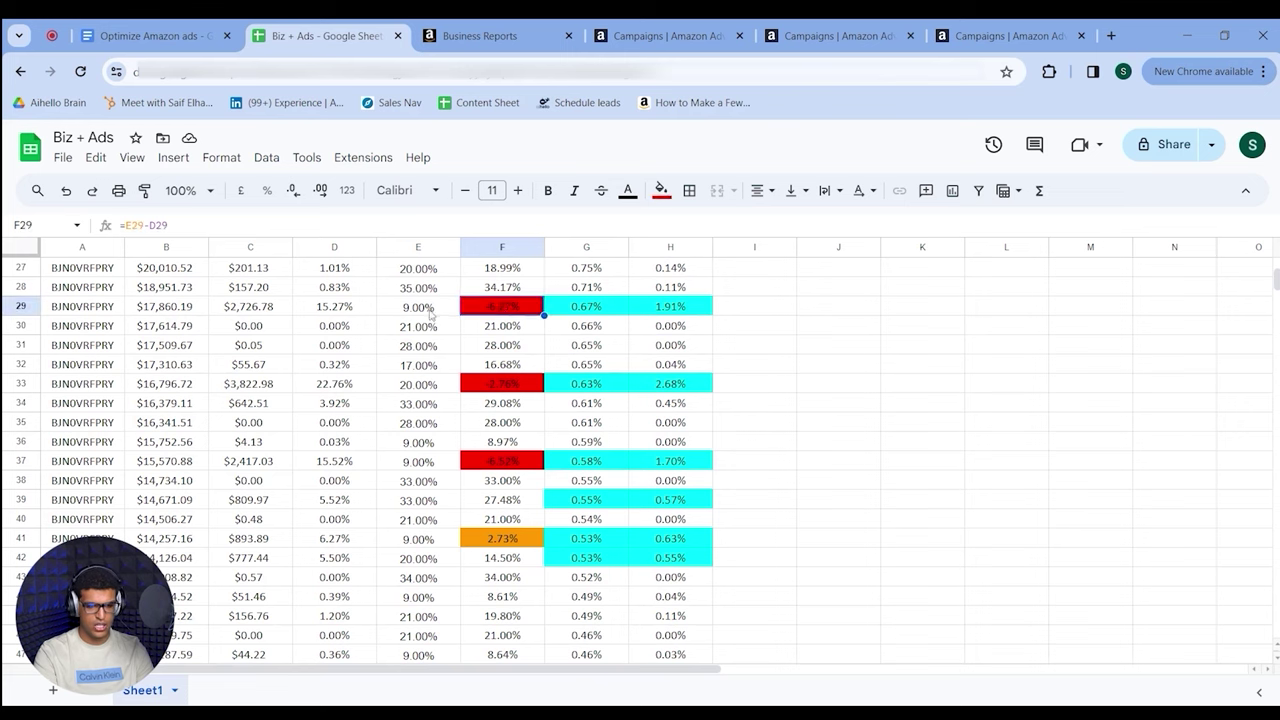
click(425, 312)
click(512, 388)
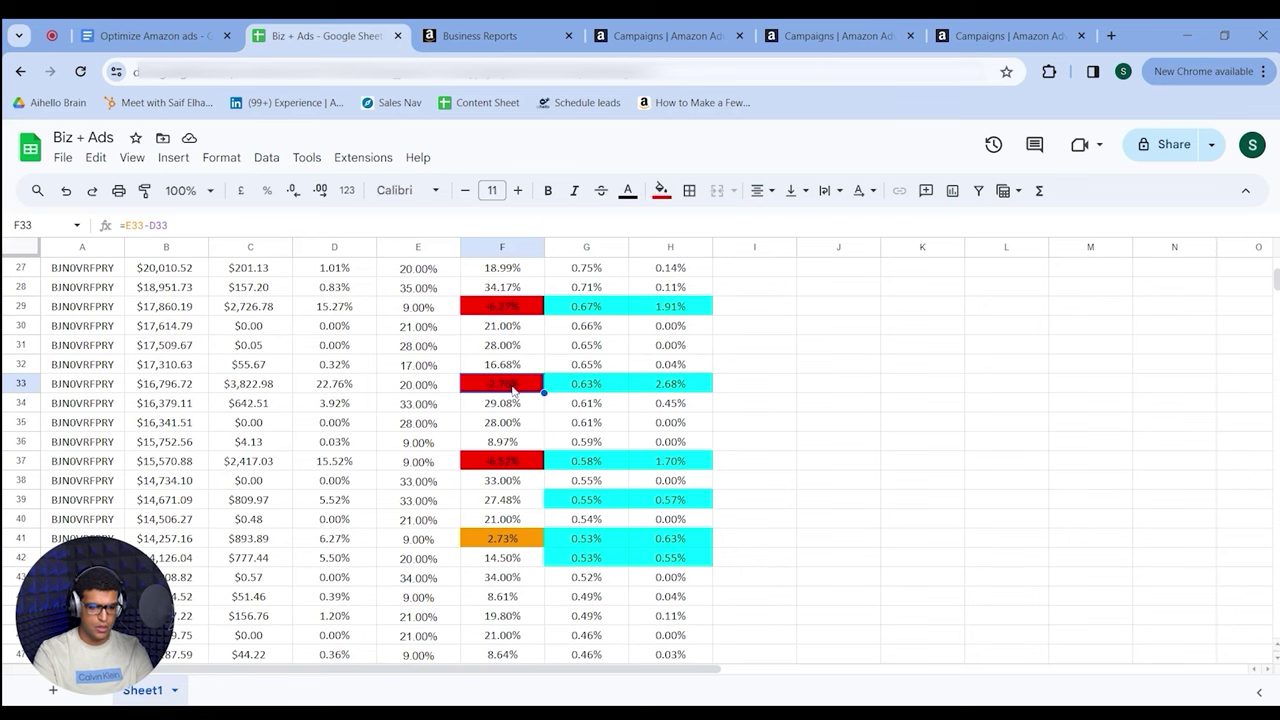
click(516, 456)
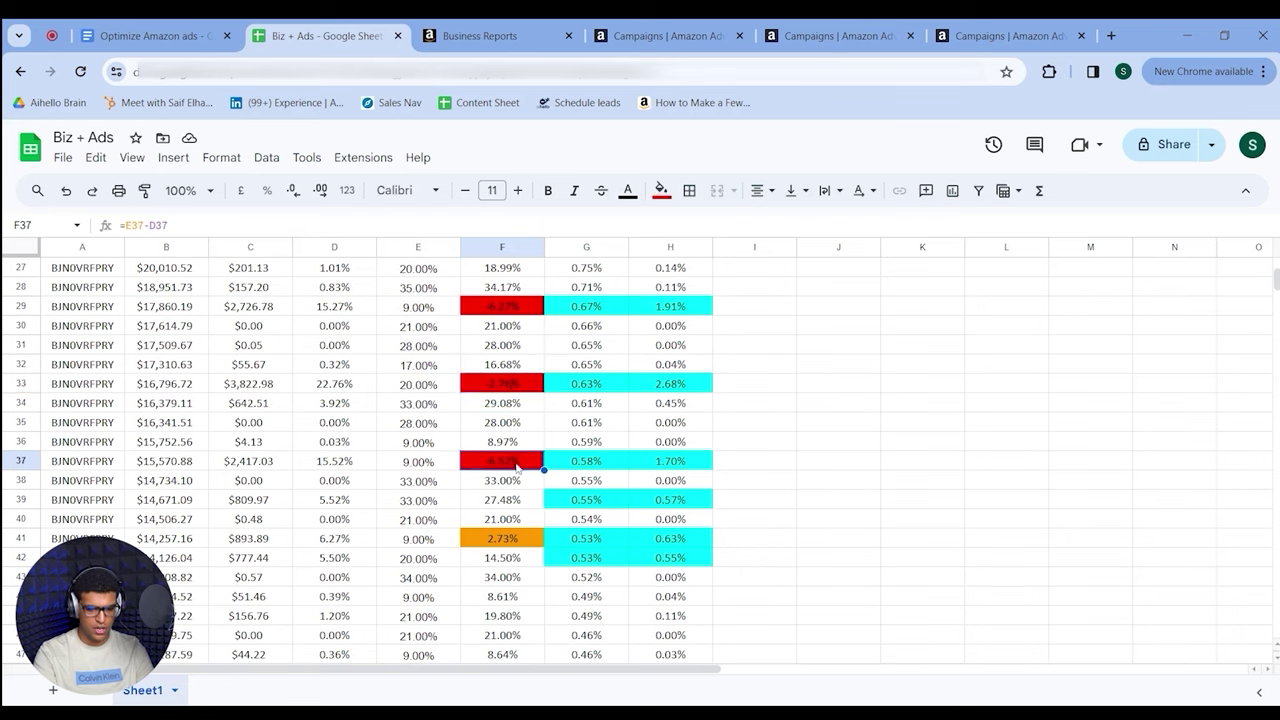
scroll(516, 466, down, 5)
scroll(516, 466, up, 12)
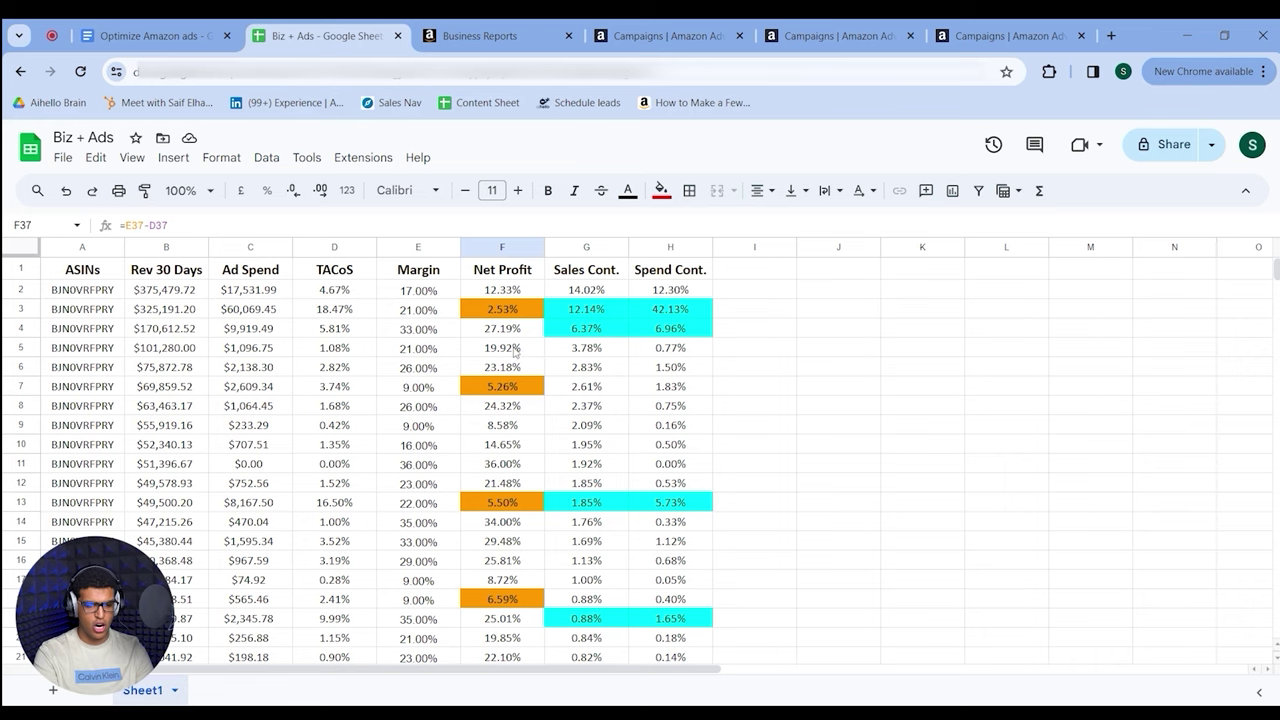
- Check the Net Profit of rows 4 and 5 and compare it with the highlighted products further down the table
click(499, 335)
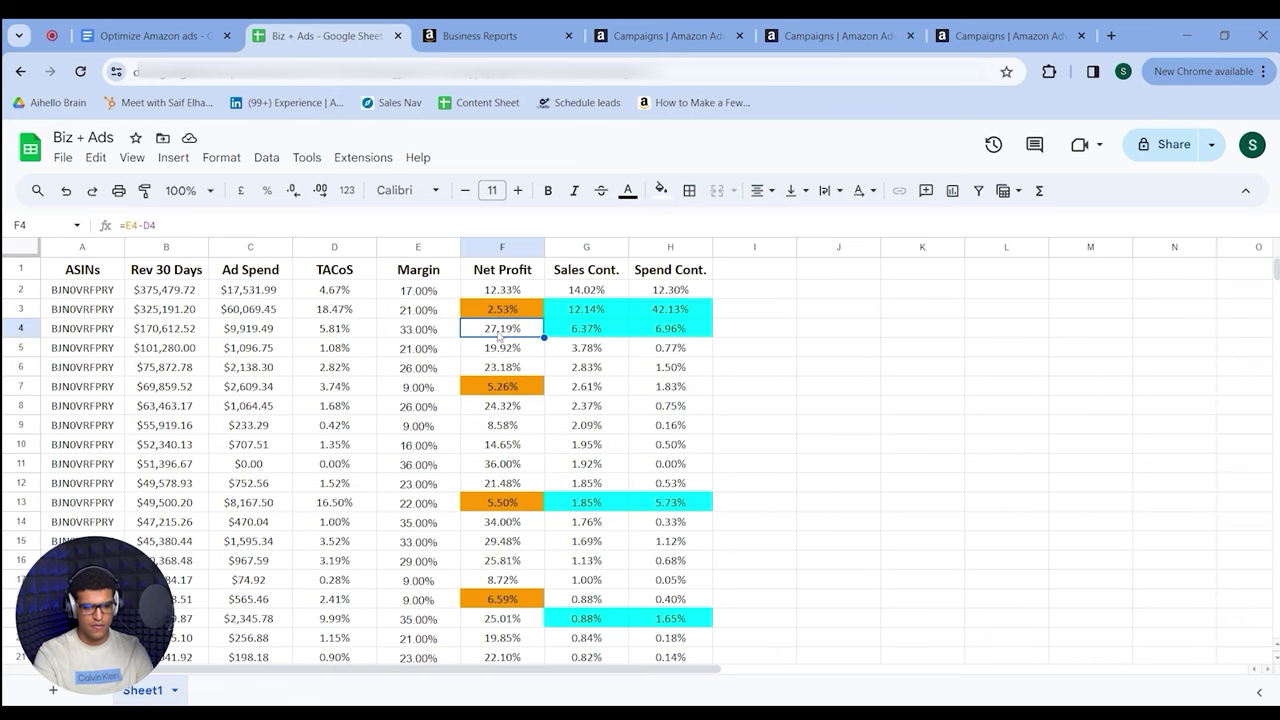
click(507, 348)
scroll(508, 345, down, 1)
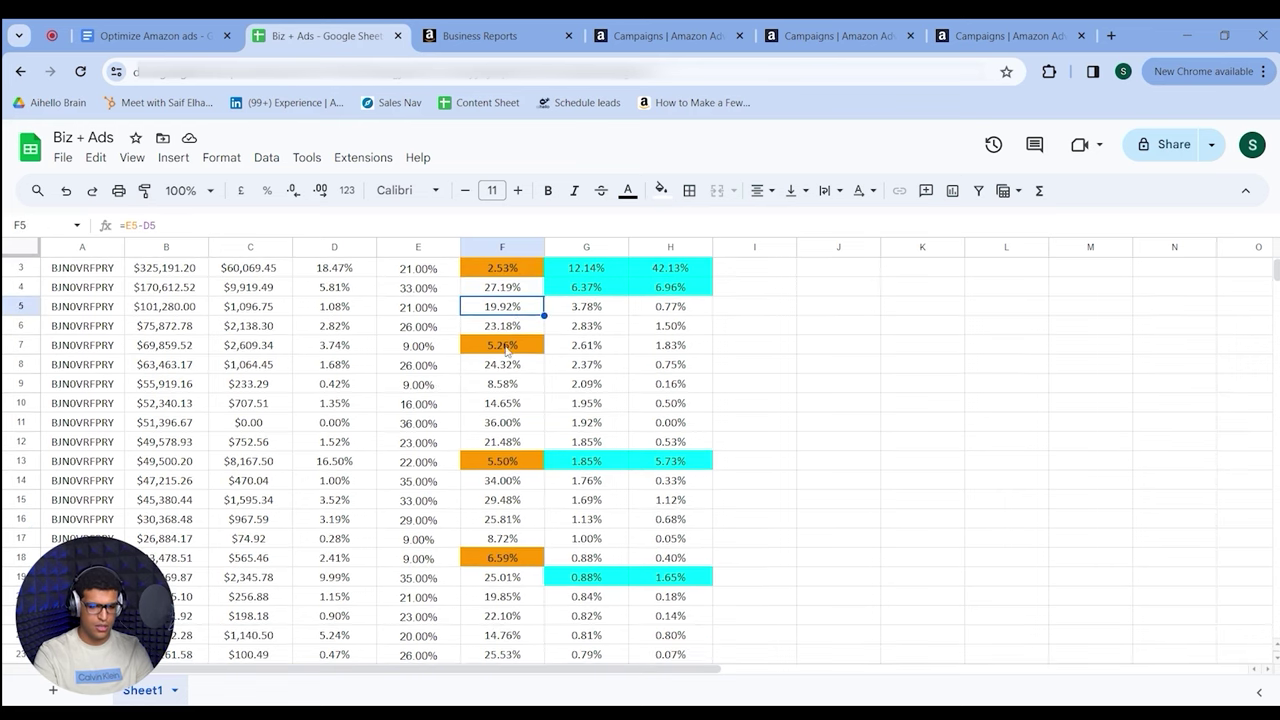
scroll(513, 343, down, 4)
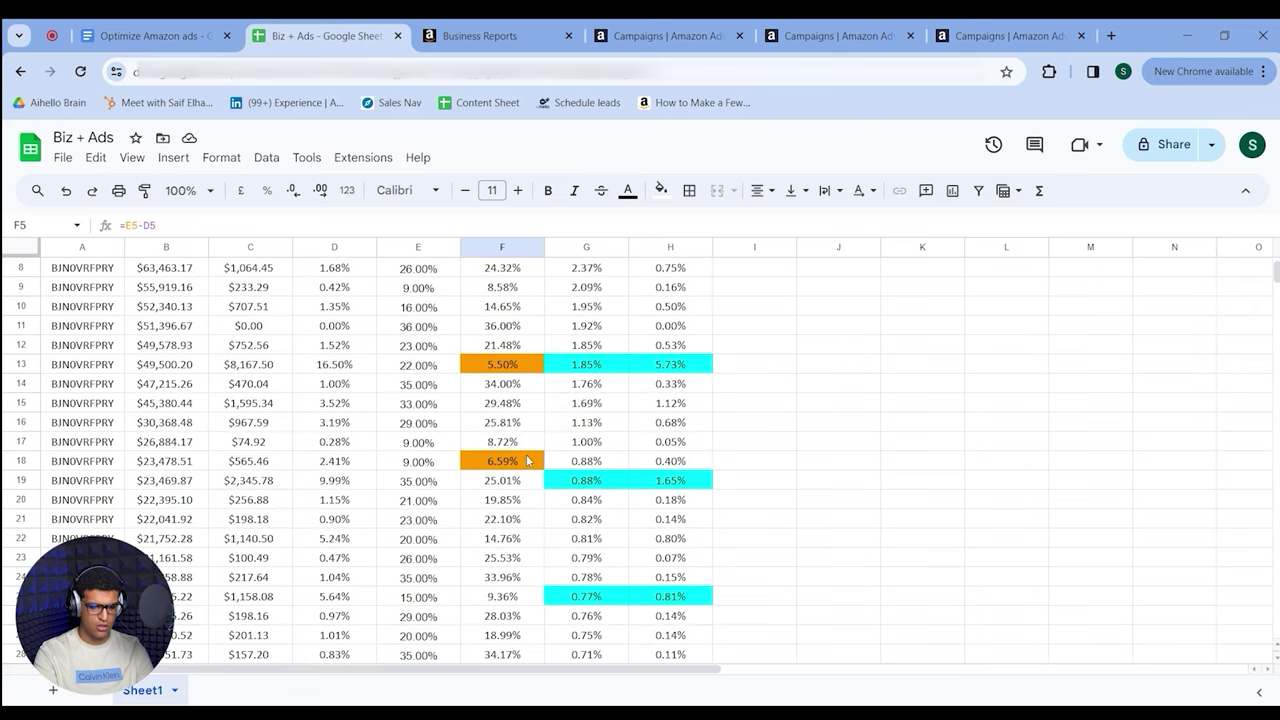
scroll(518, 424, down, 3)
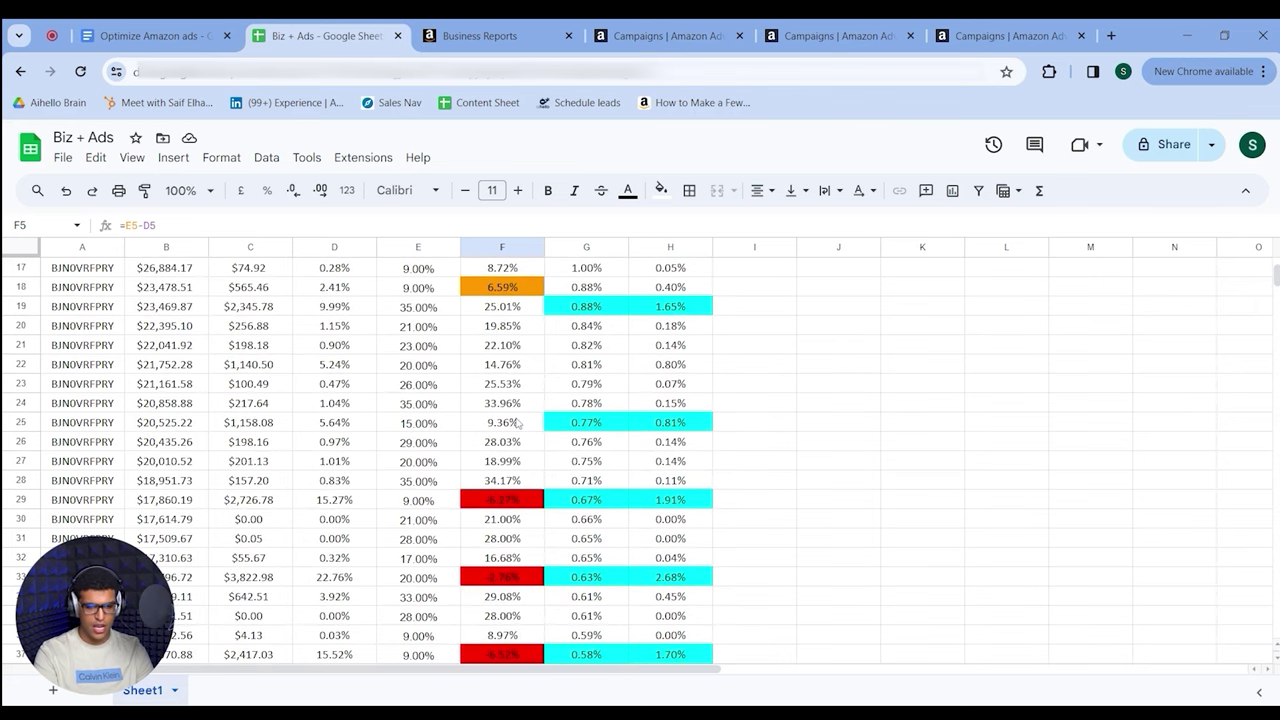
scroll(517, 424, up, 2)
scroll(470, 326, up, 3)
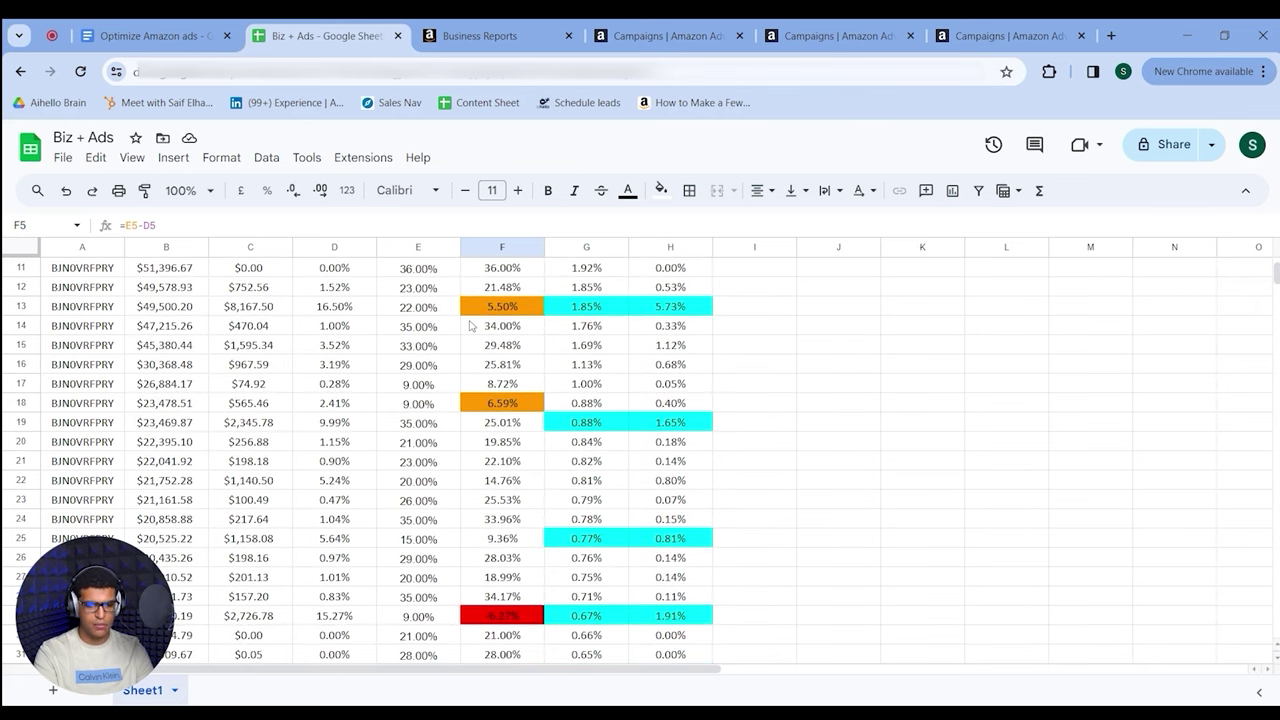
- Inspect the orange-highlighted Net Profit cells in rows 3, 7 and 41
scroll(470, 326, up, 3)
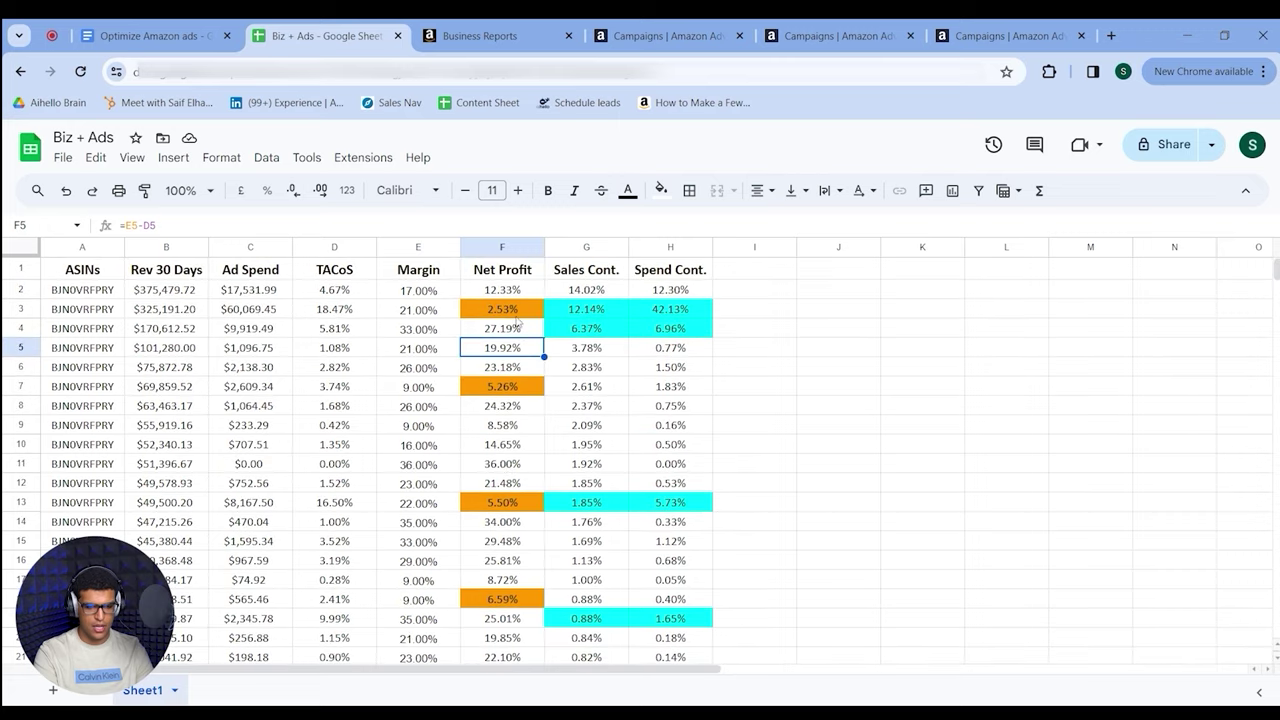
click(514, 313)
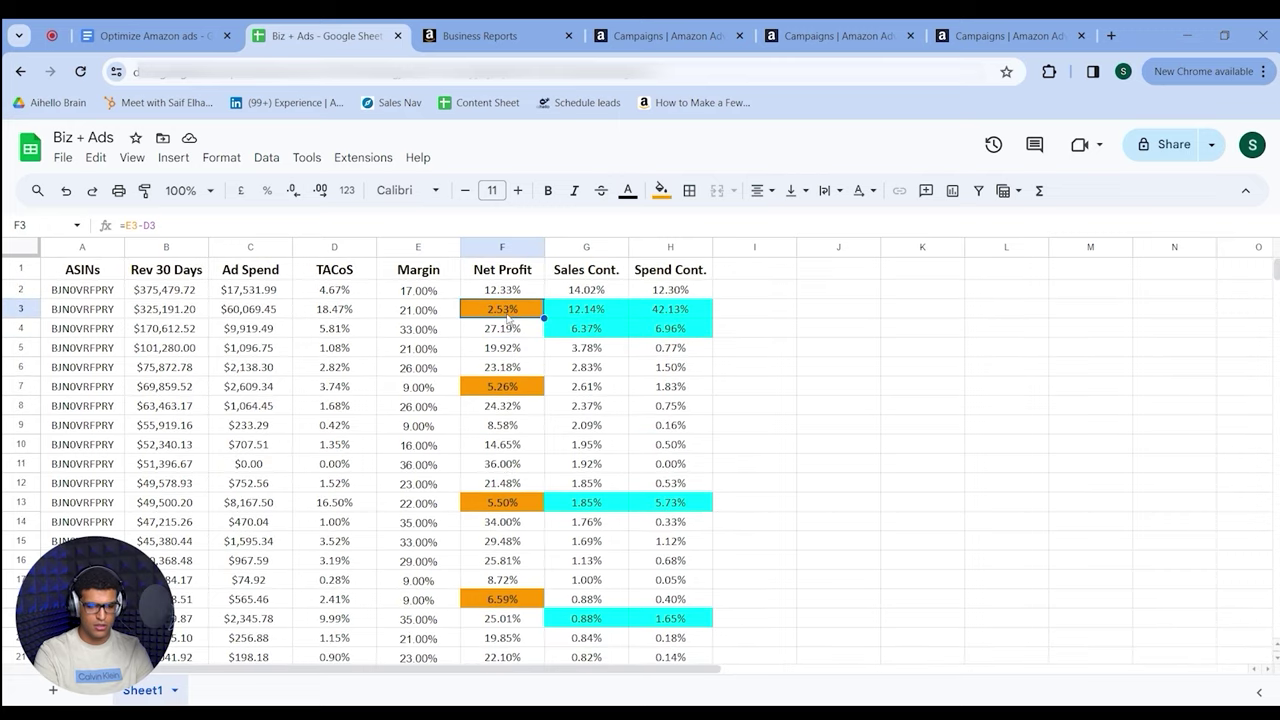
click(534, 394)
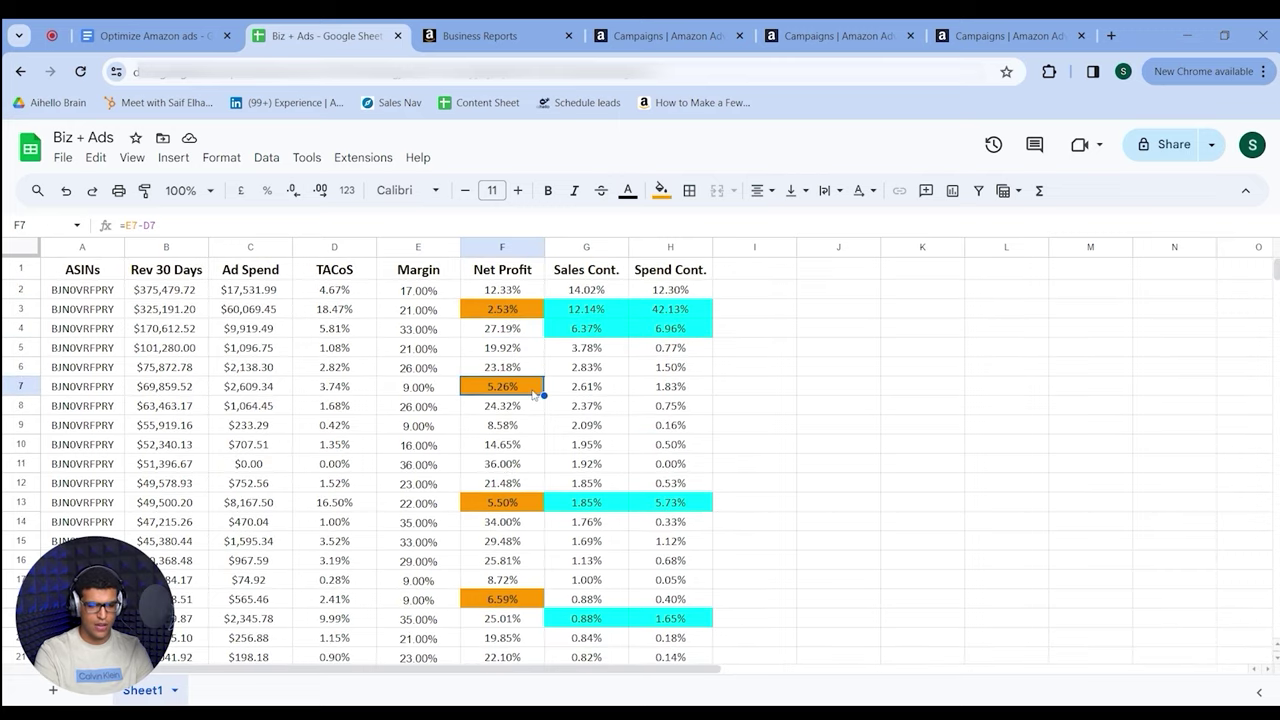
scroll(534, 394, down, 11)
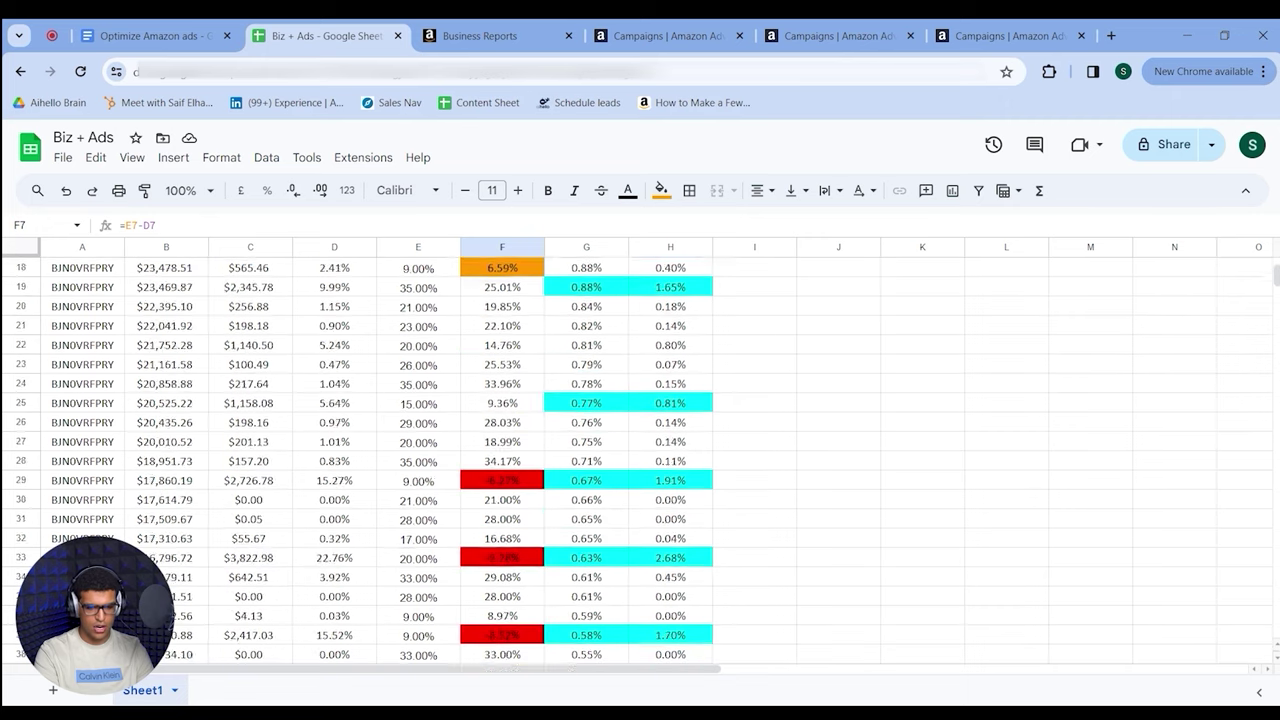
click(538, 385)
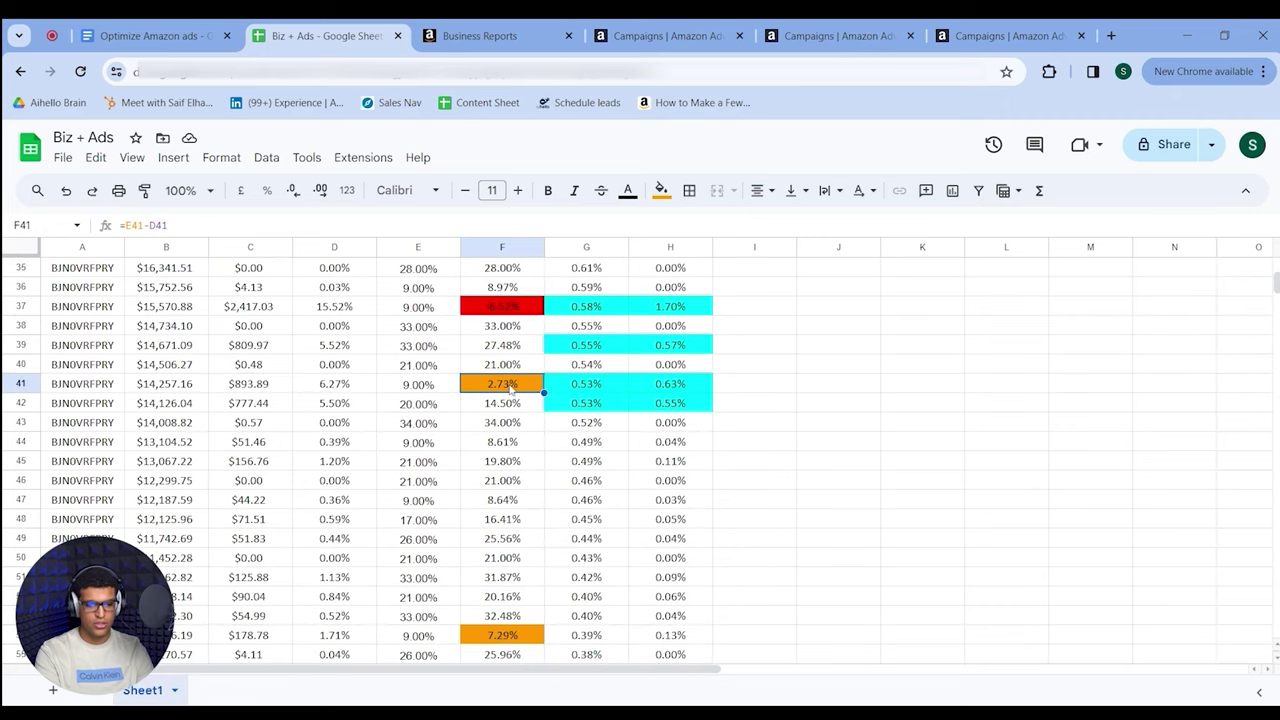
- Compare row 3's Spend Cont. with its Sales Cont., and check row 4's Net Profit
scroll(545, 390, up, 11)
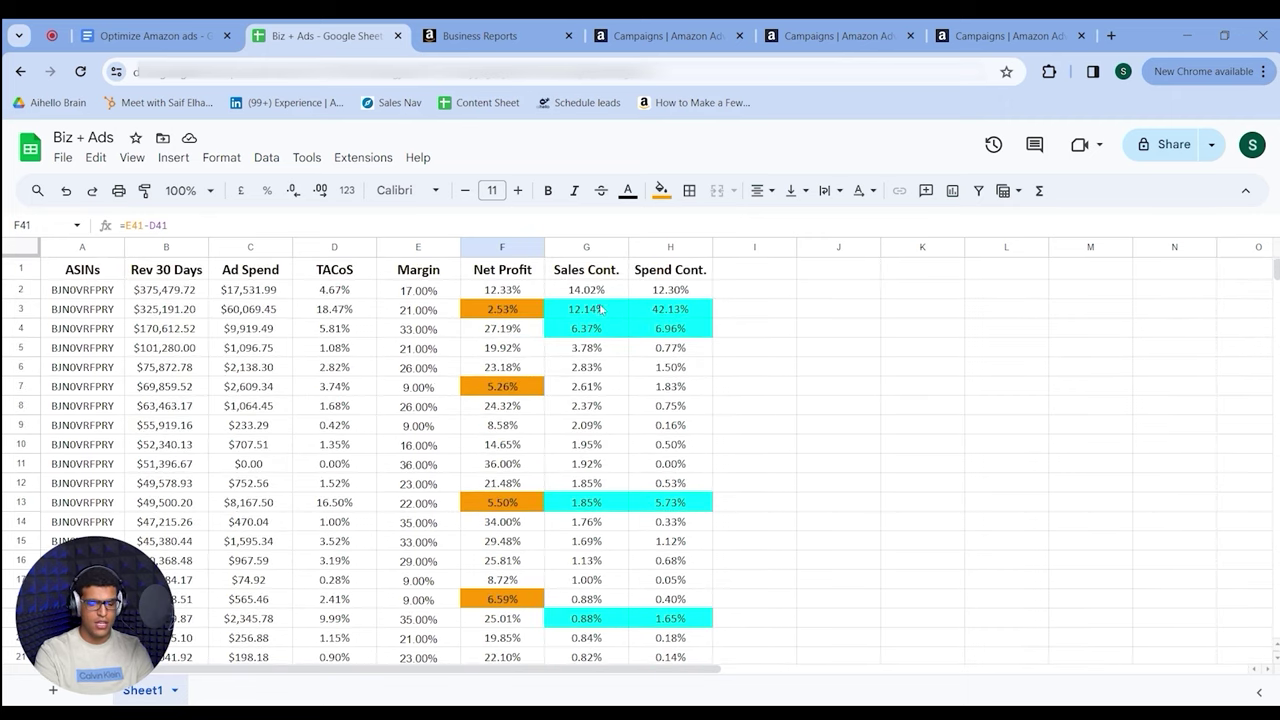
click(680, 277)
click(615, 274)
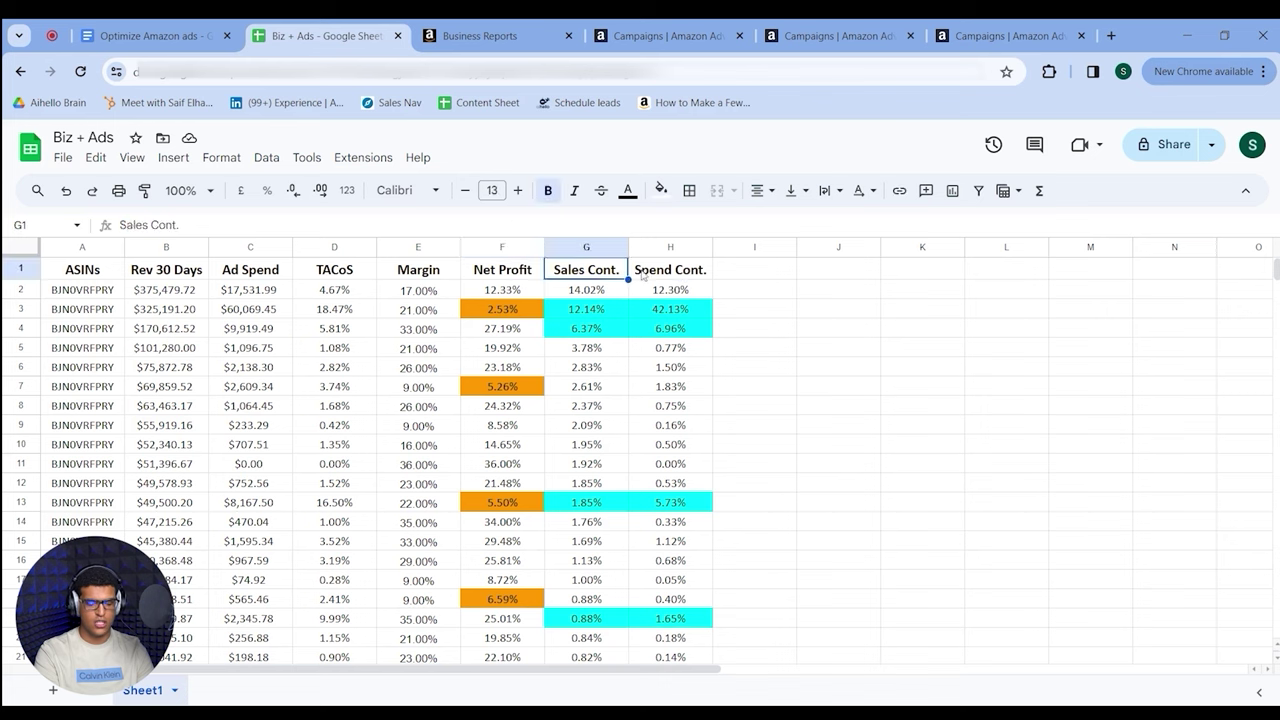
click(655, 278)
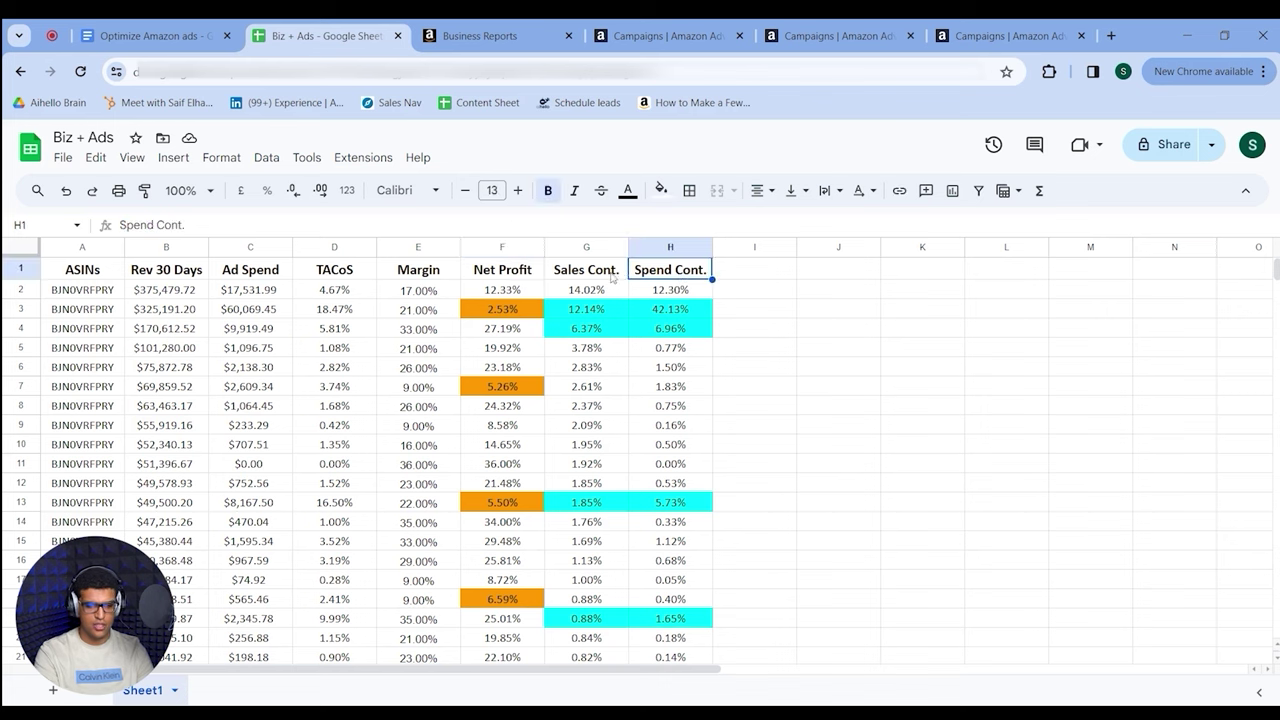
click(678, 312)
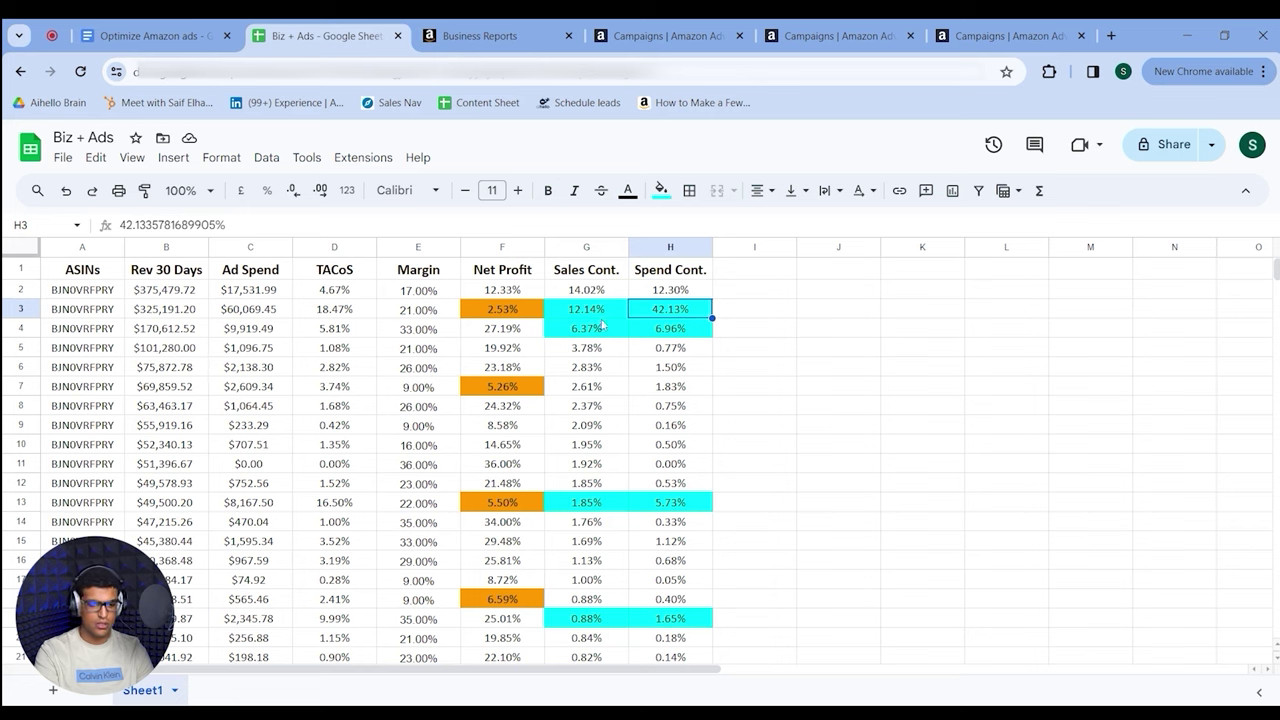
key(Left)
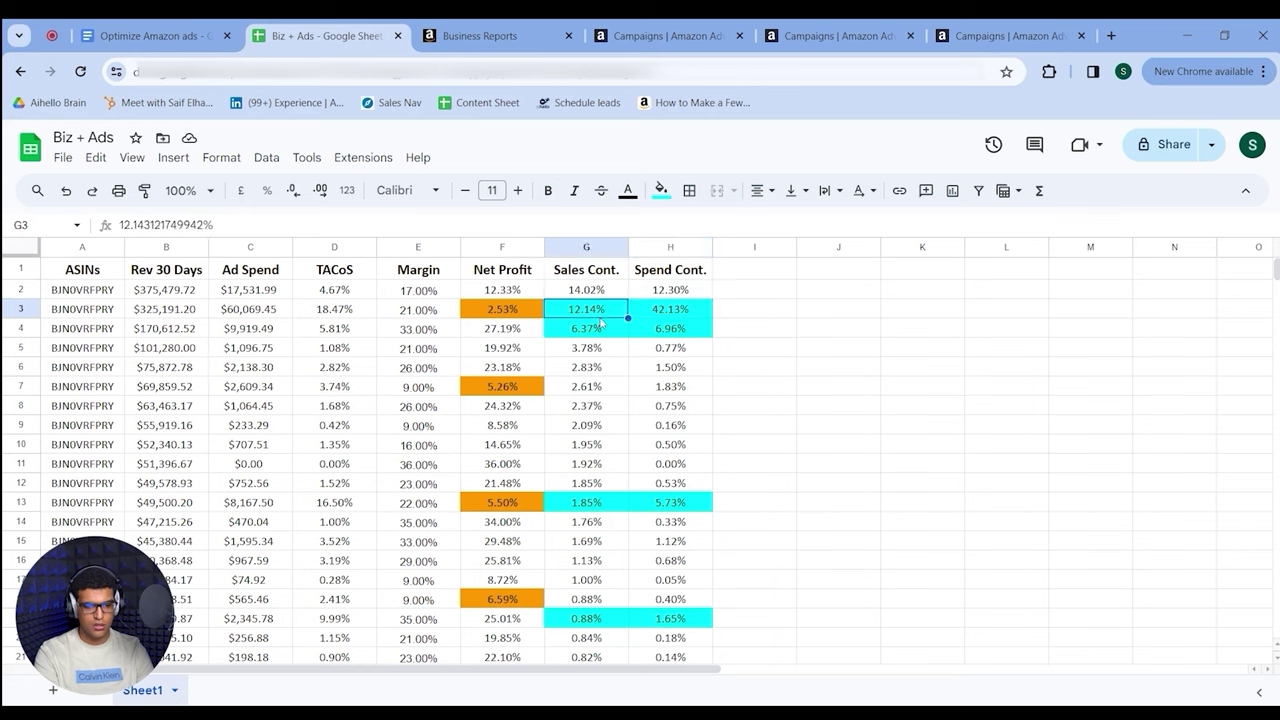
click(505, 330)
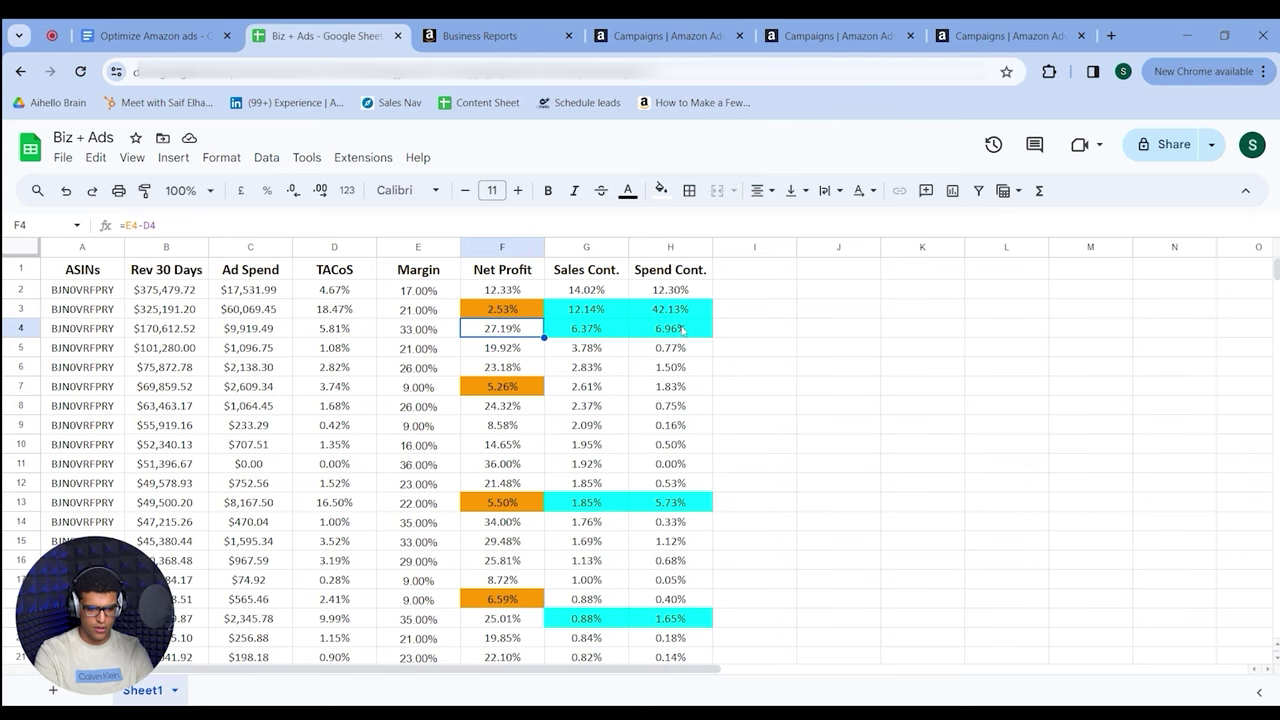
- Examine row 29's red-highlighted Net Profit and compare its Spend Cont. with its Sales Cont
scroll(682, 330, down, 1)
scroll(683, 331, down, 1)
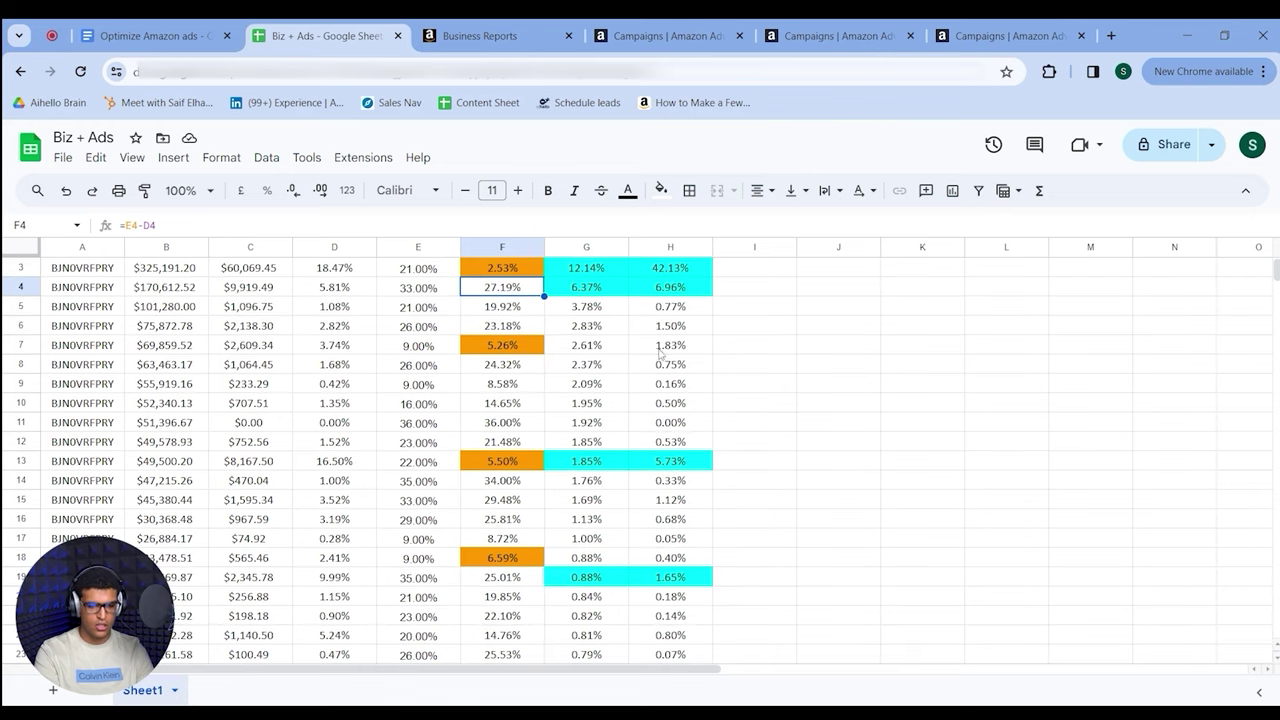
scroll(655, 375, down, 5)
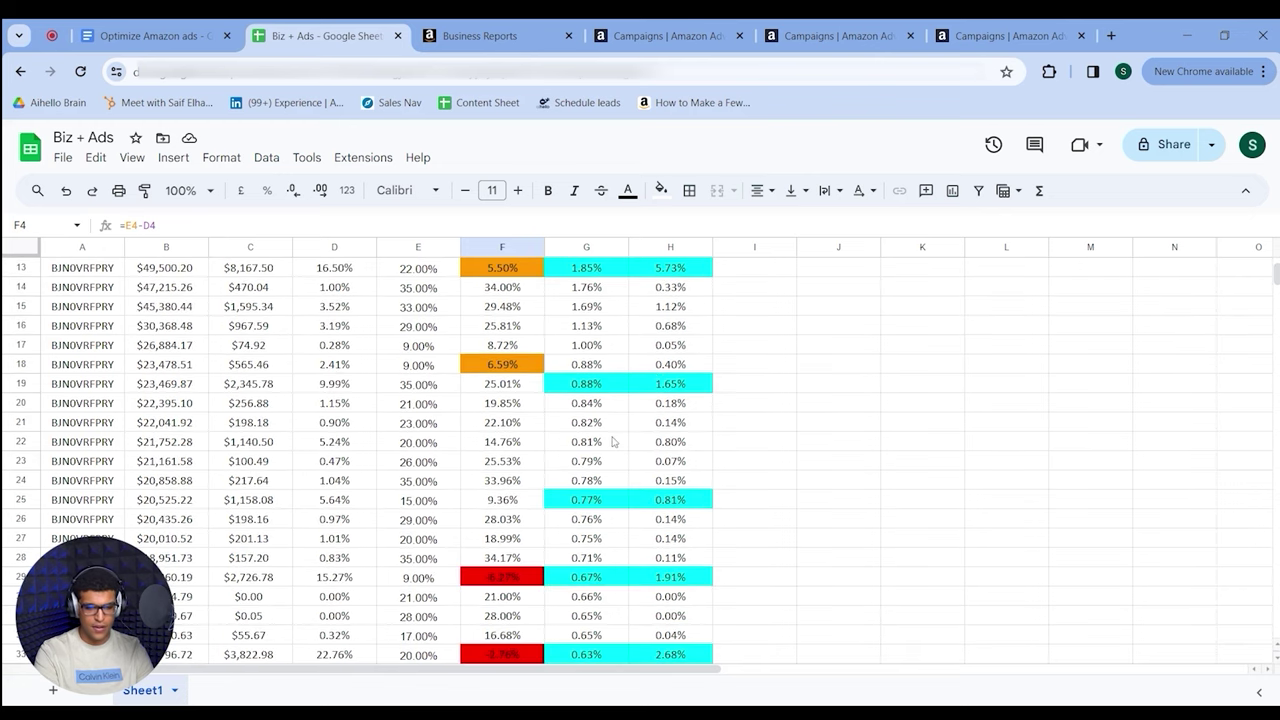
click(540, 501)
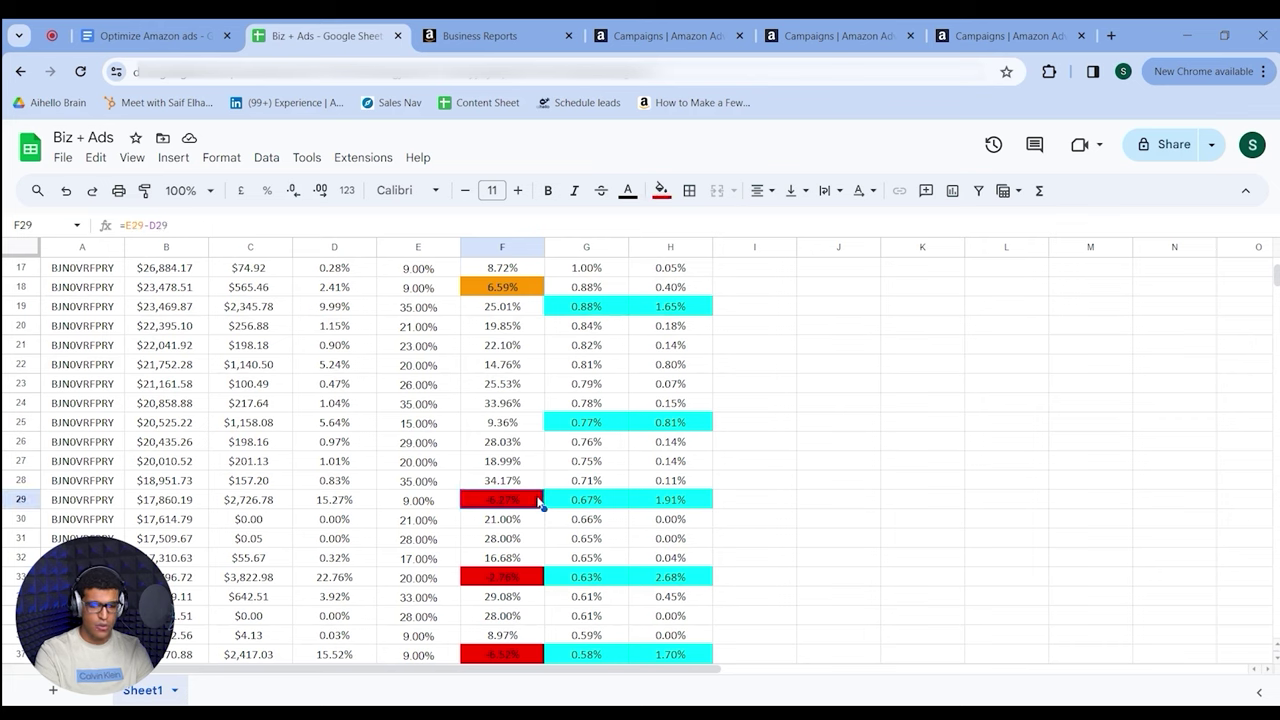
click(701, 503)
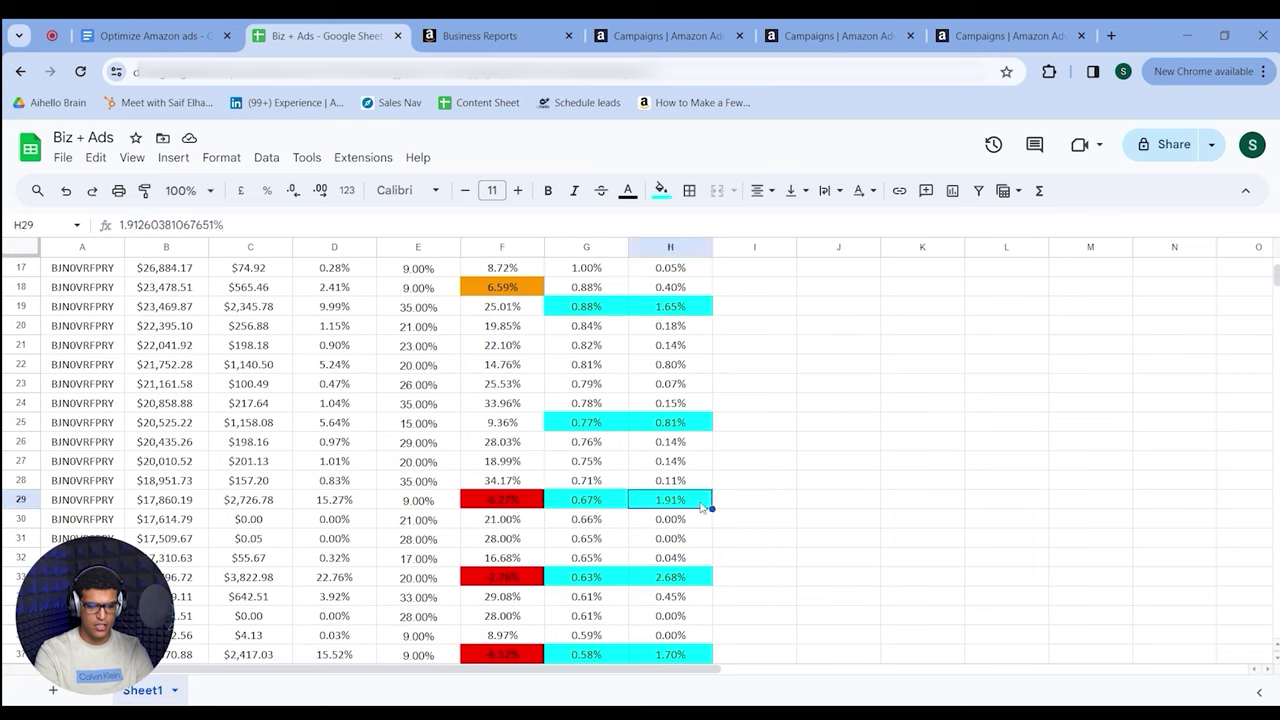
click(596, 503)
scroll(594, 510, down, 1)
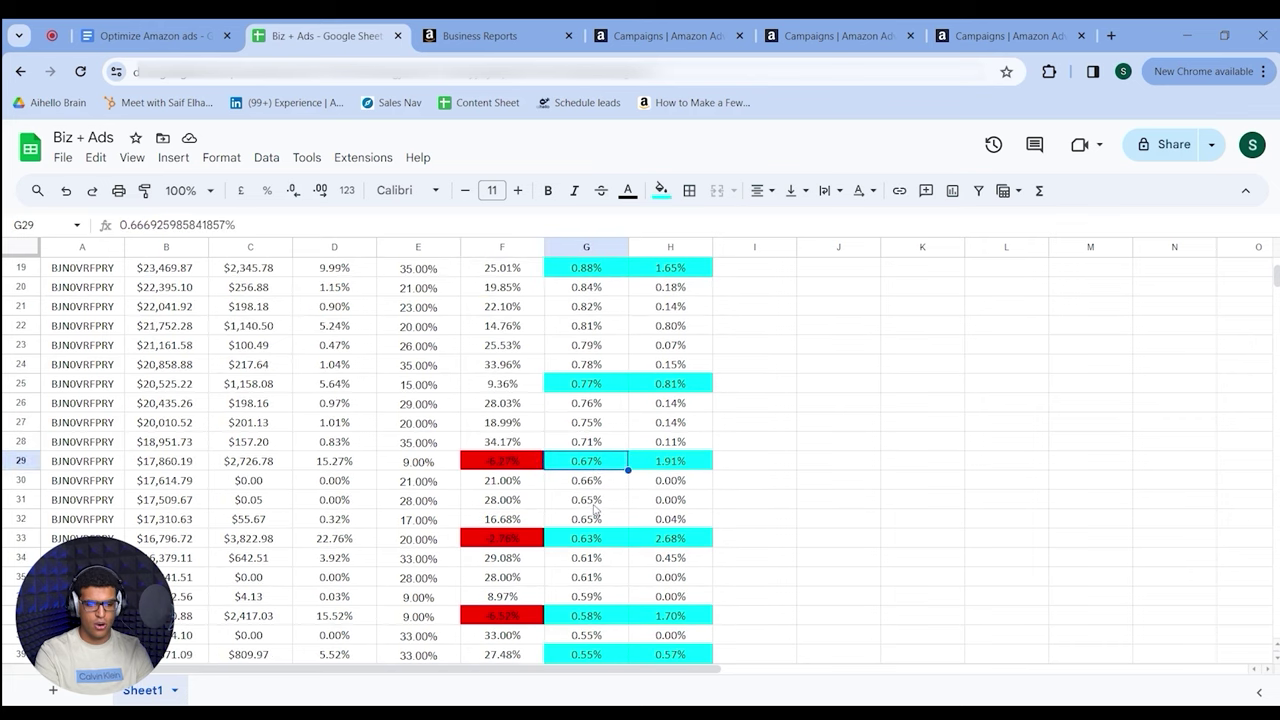
click(685, 469)
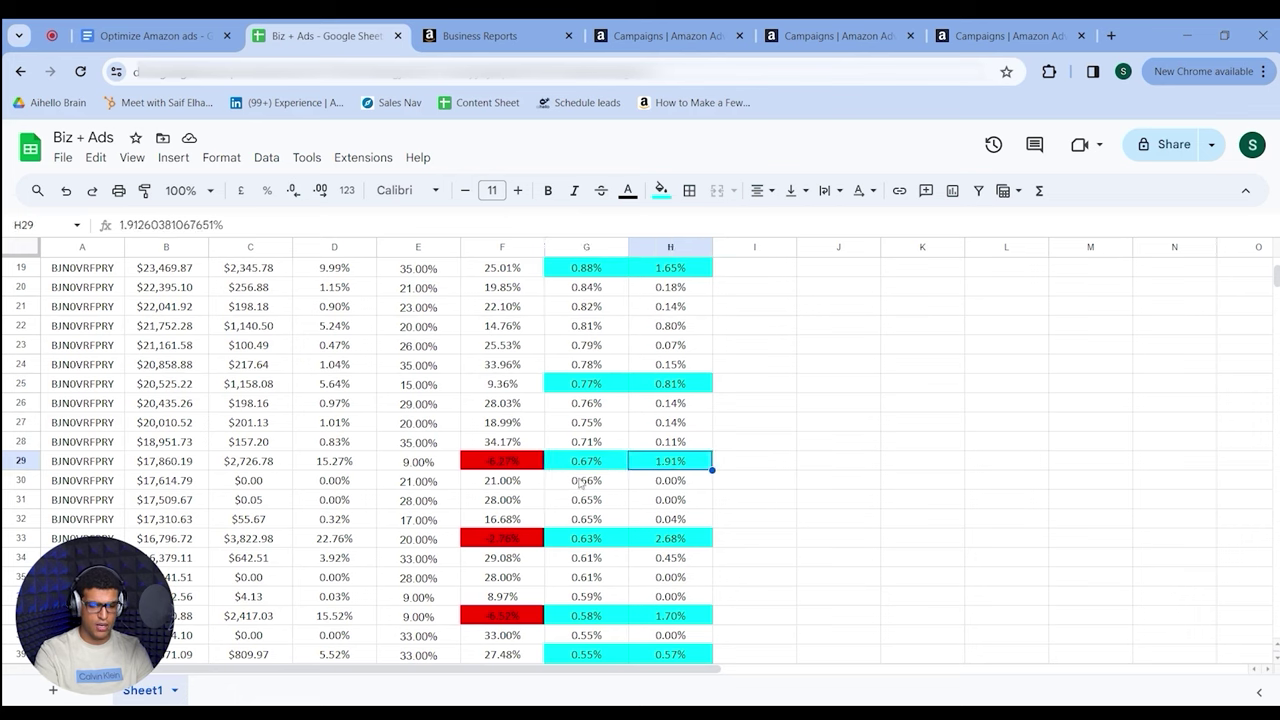
scroll(659, 475, down, 1)
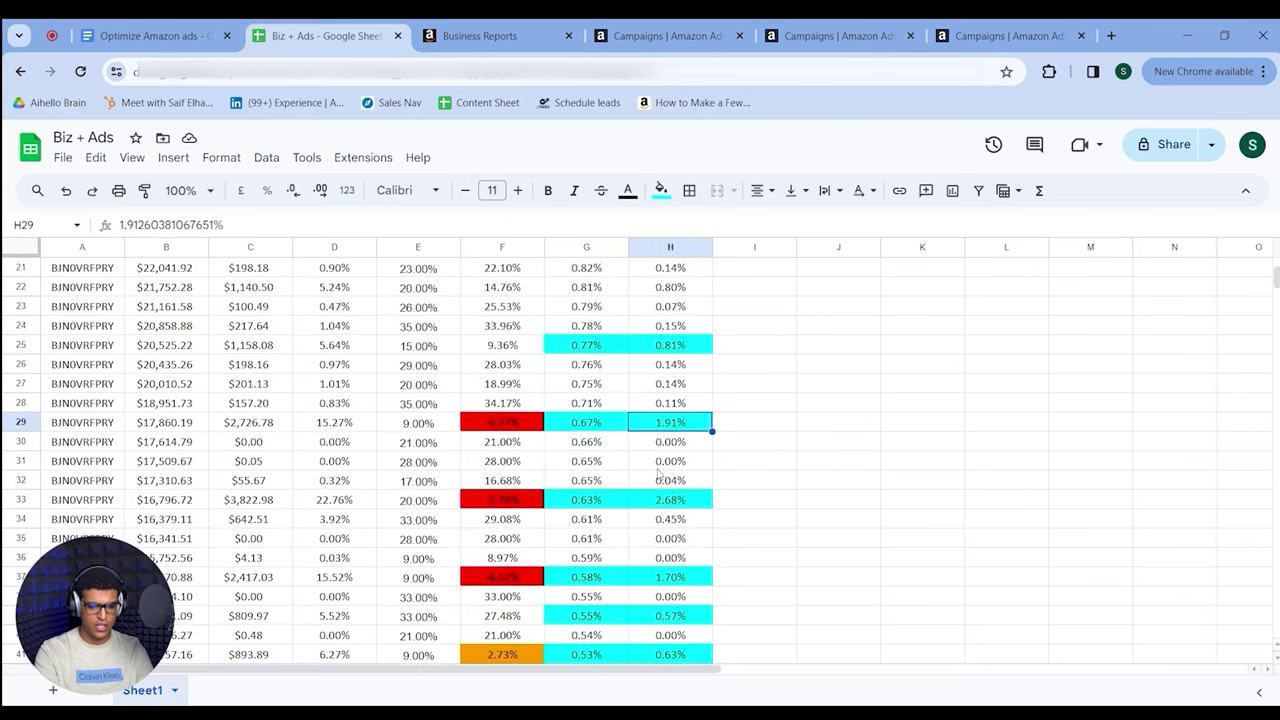
click(494, 430)
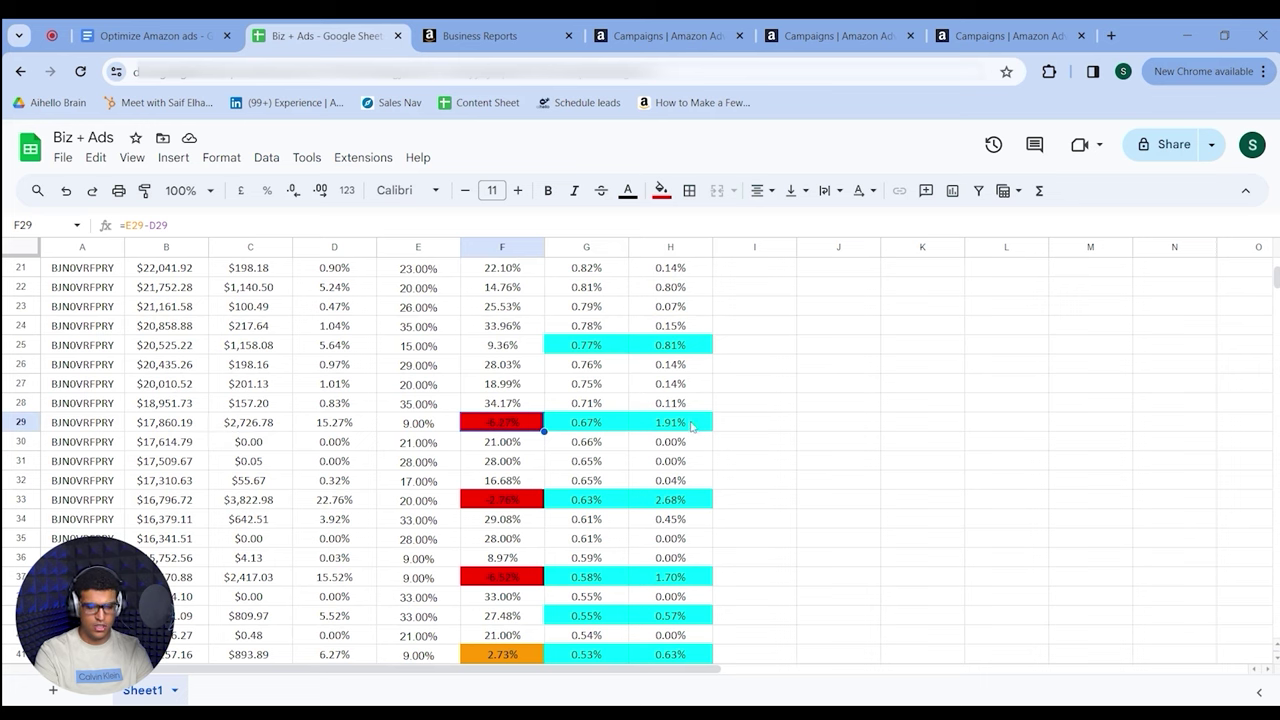
click(611, 428)
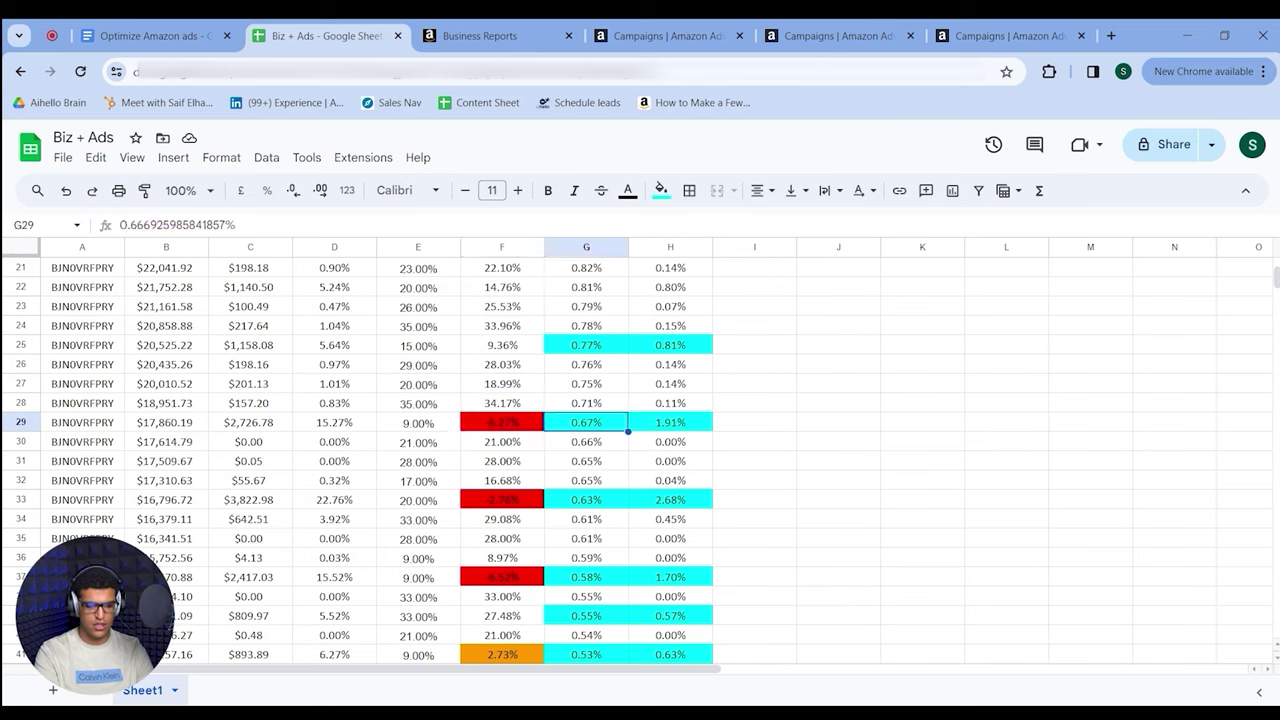
click(672, 426)
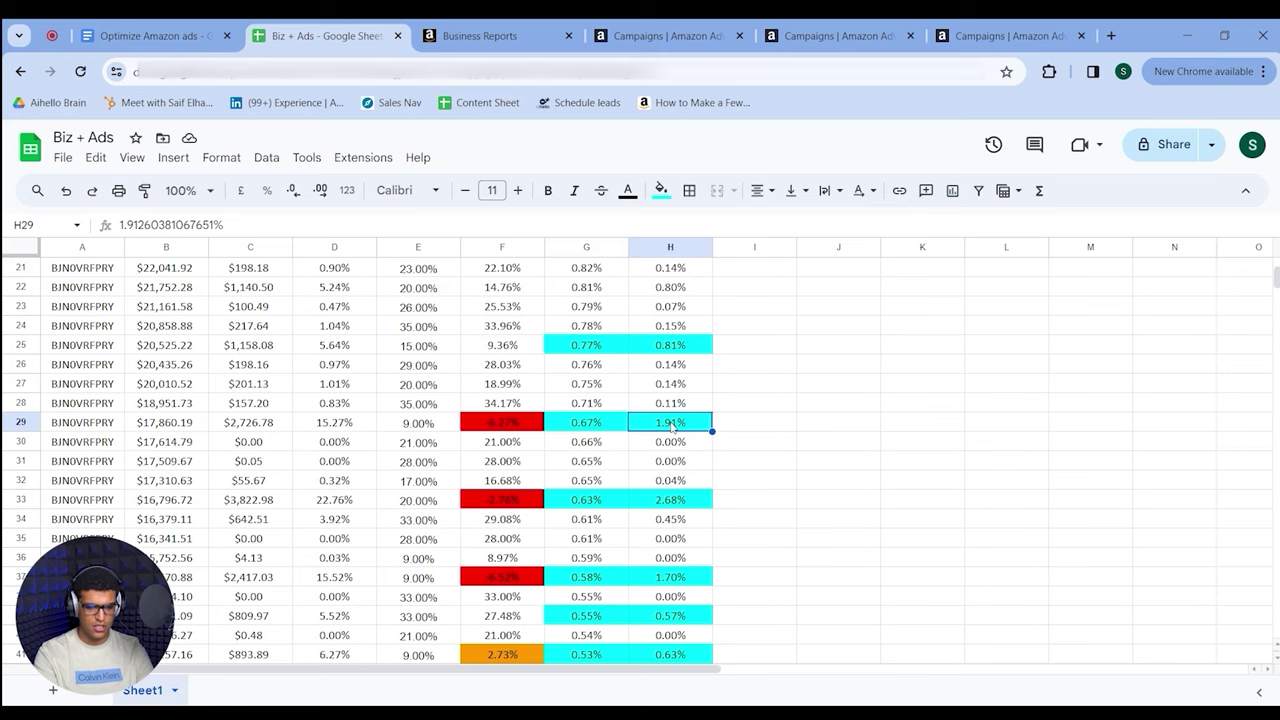
click(499, 424)
- Review row 3's Spend Cont. against its Net Profit, 30-day revenue and Ad Spend
scroll(660, 455, up, 7)
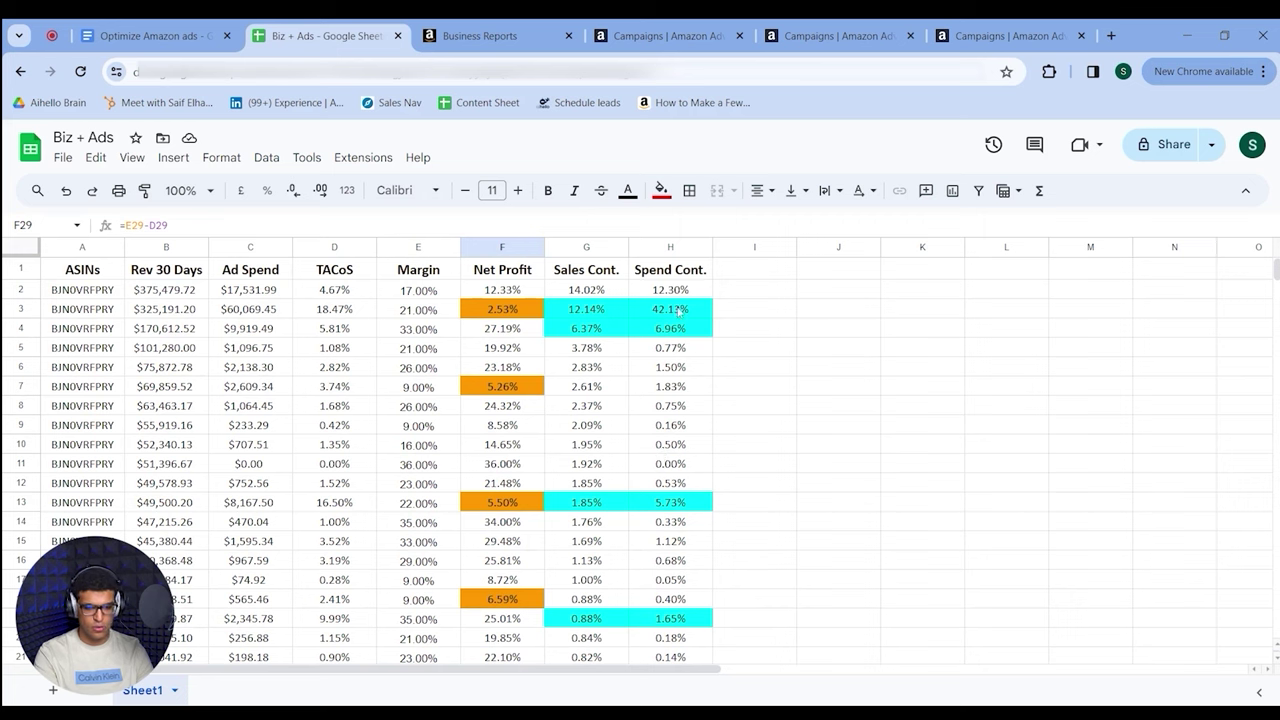
click(679, 311)
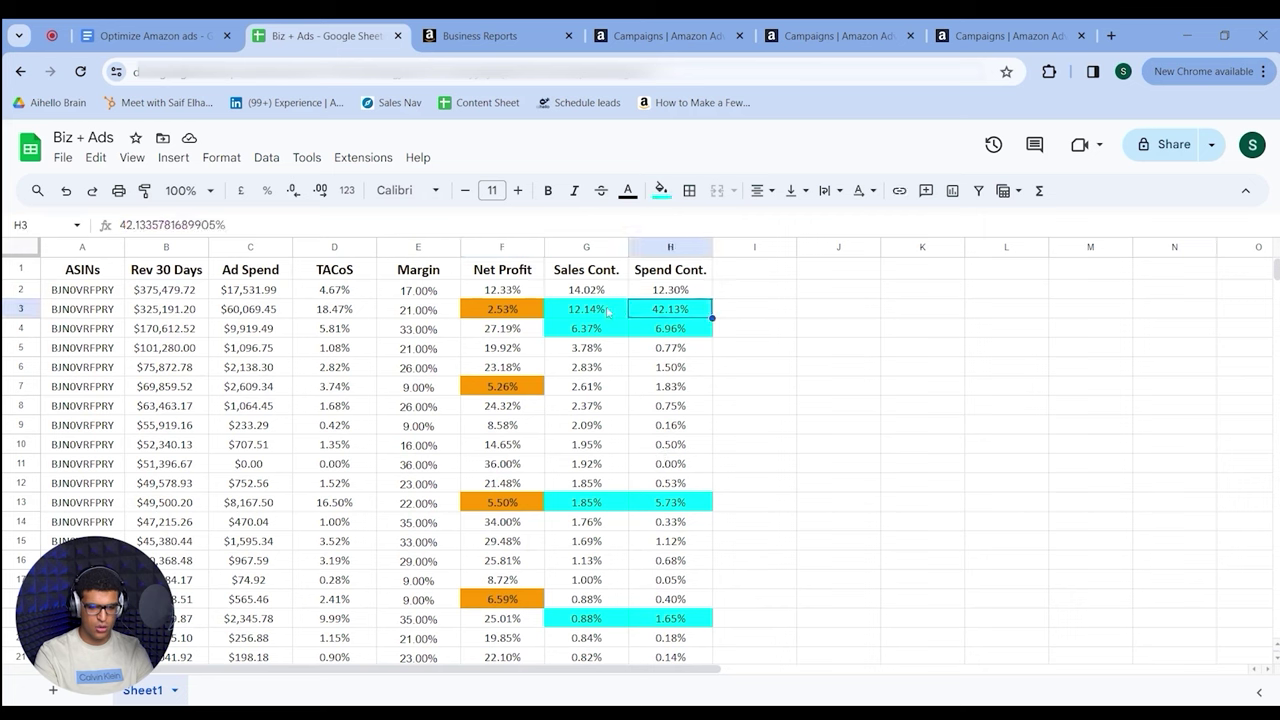
click(516, 313)
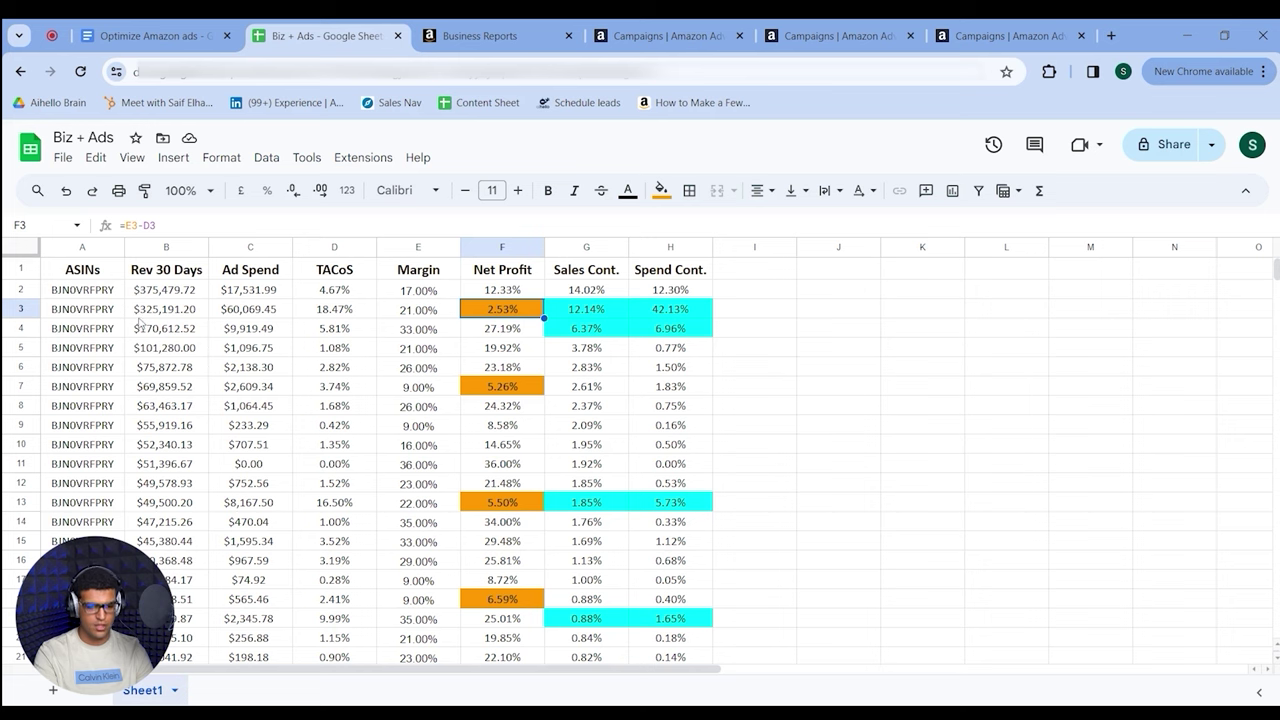
click(141, 315)
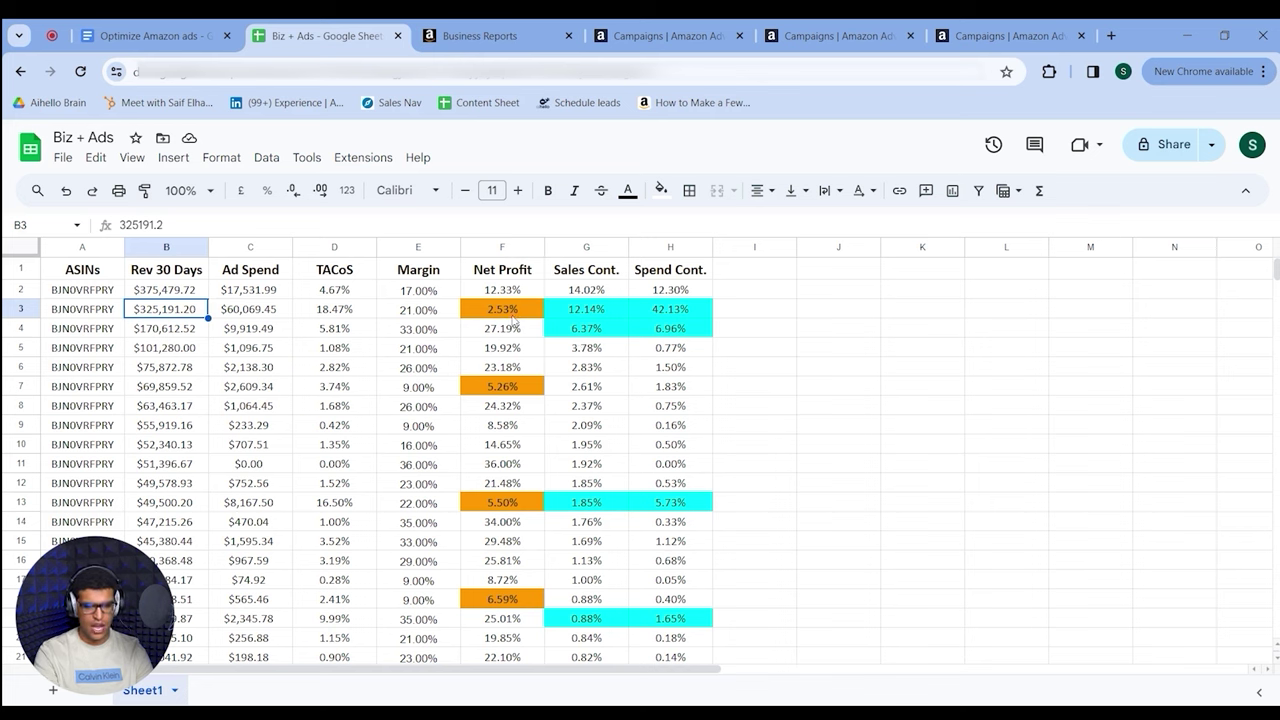
click(684, 313)
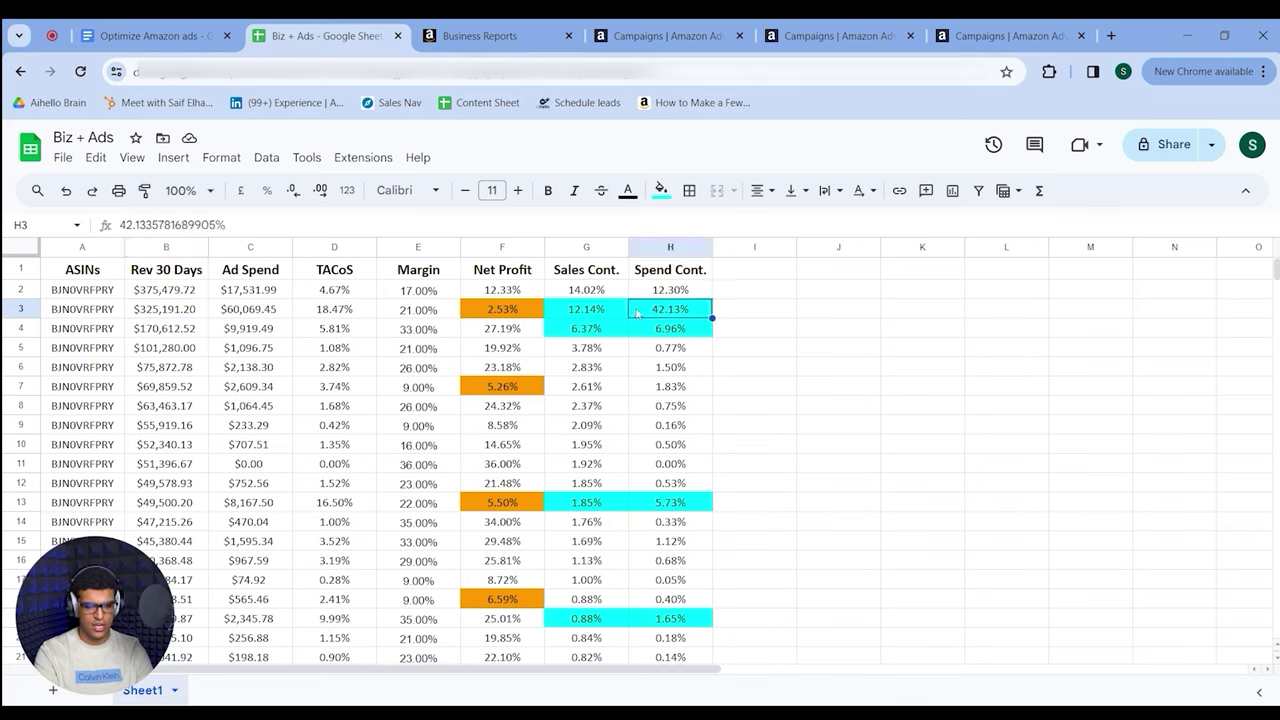
click(262, 322)
click(693, 316)
click(236, 316)
- Compare the Ad Spend of rows 2, 4 and 7, and check TACoS against 30-day revenue in rows 2 and 4
click(264, 298)
click(265, 334)
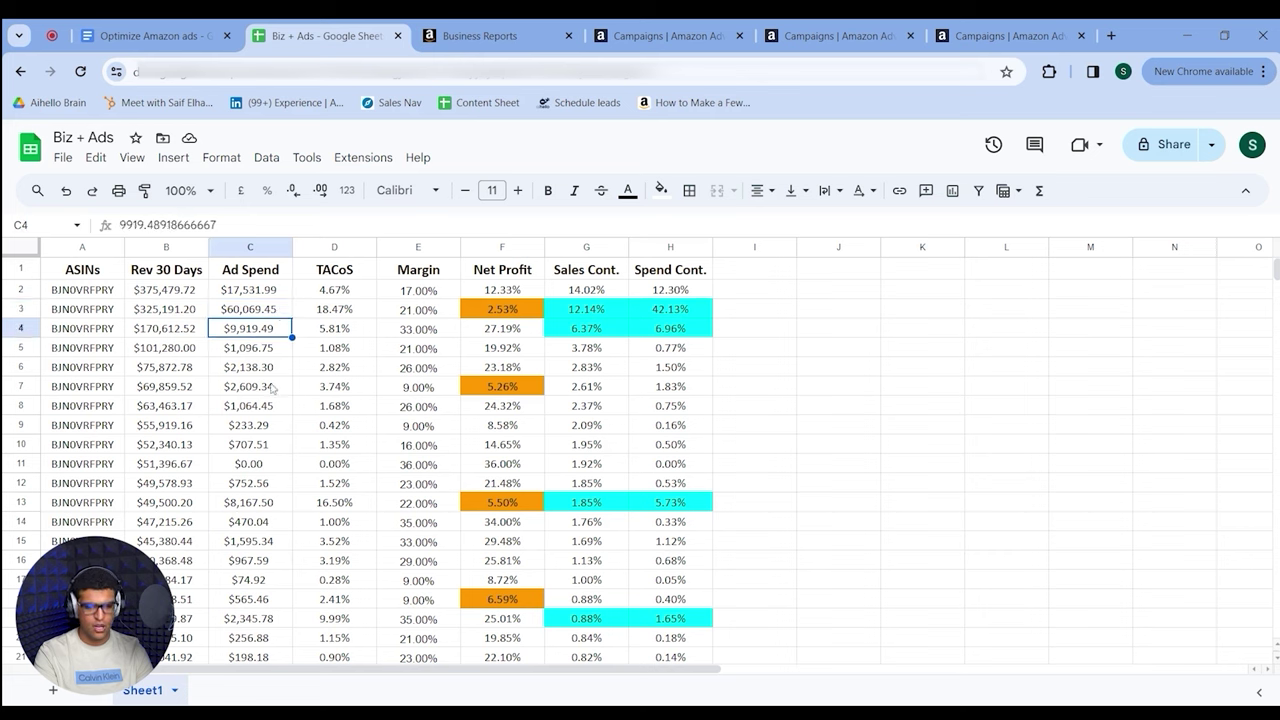
click(274, 388)
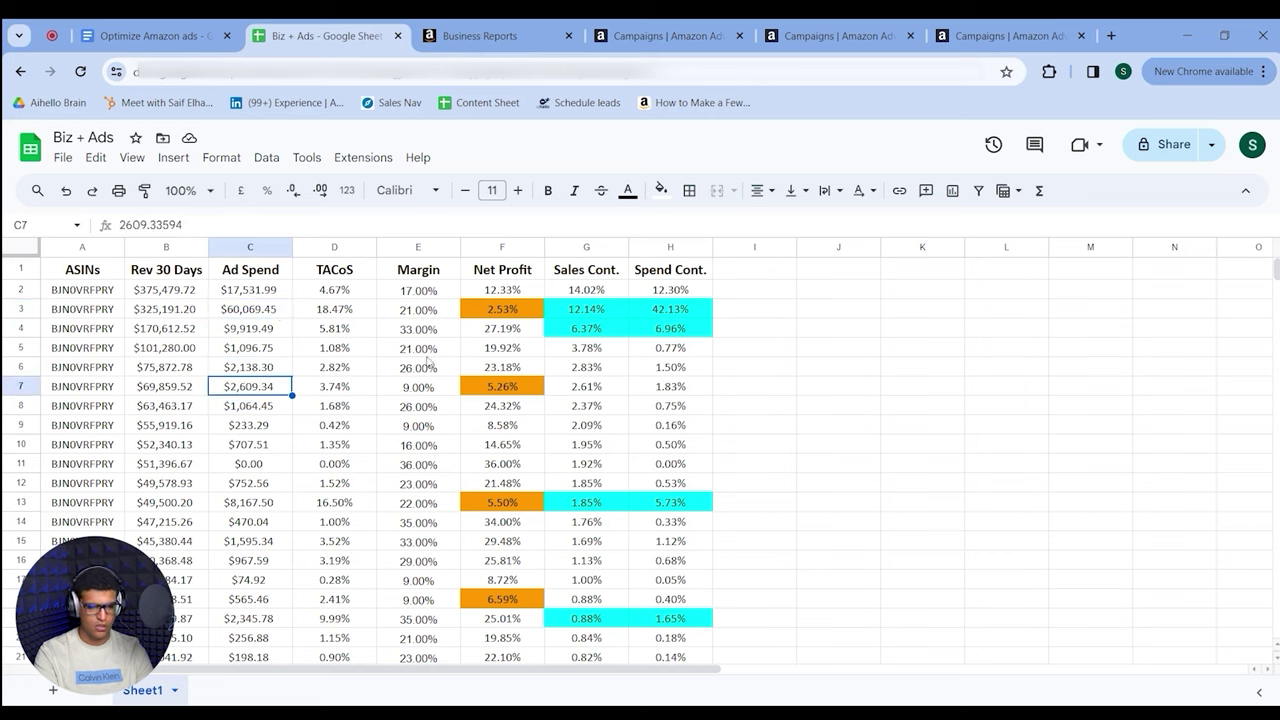
click(329, 296)
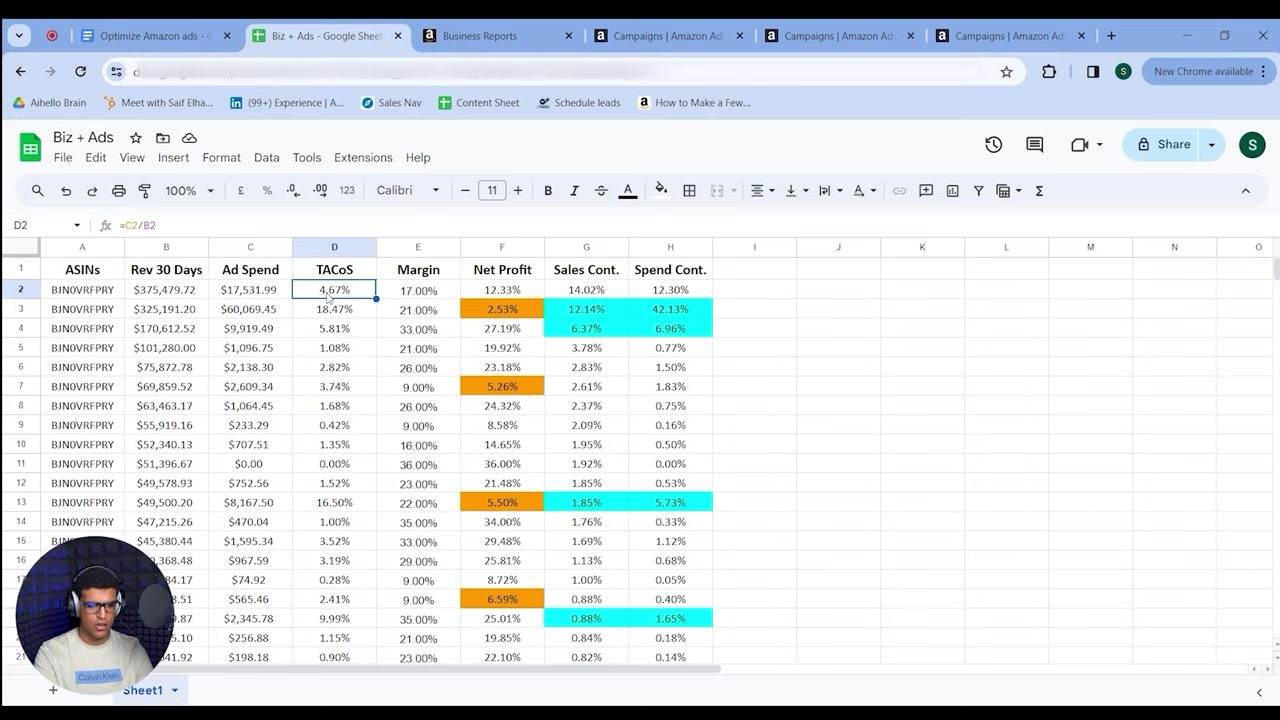
click(203, 297)
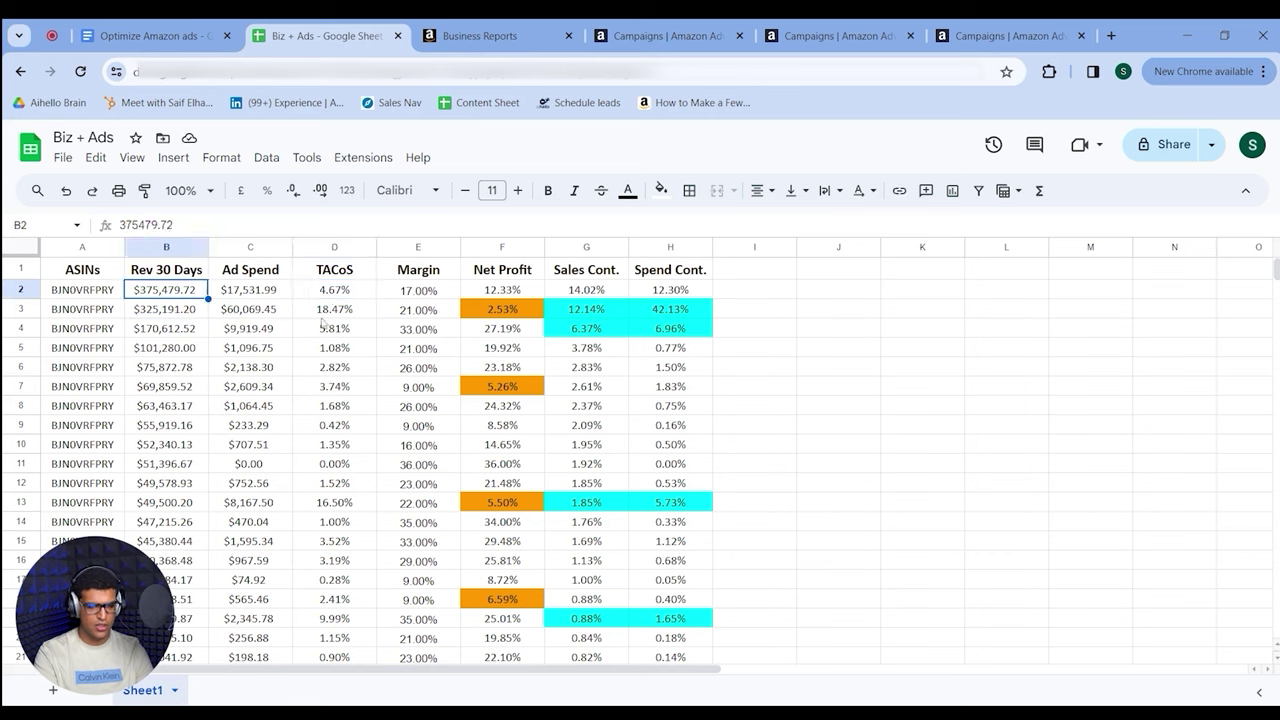
click(204, 335)
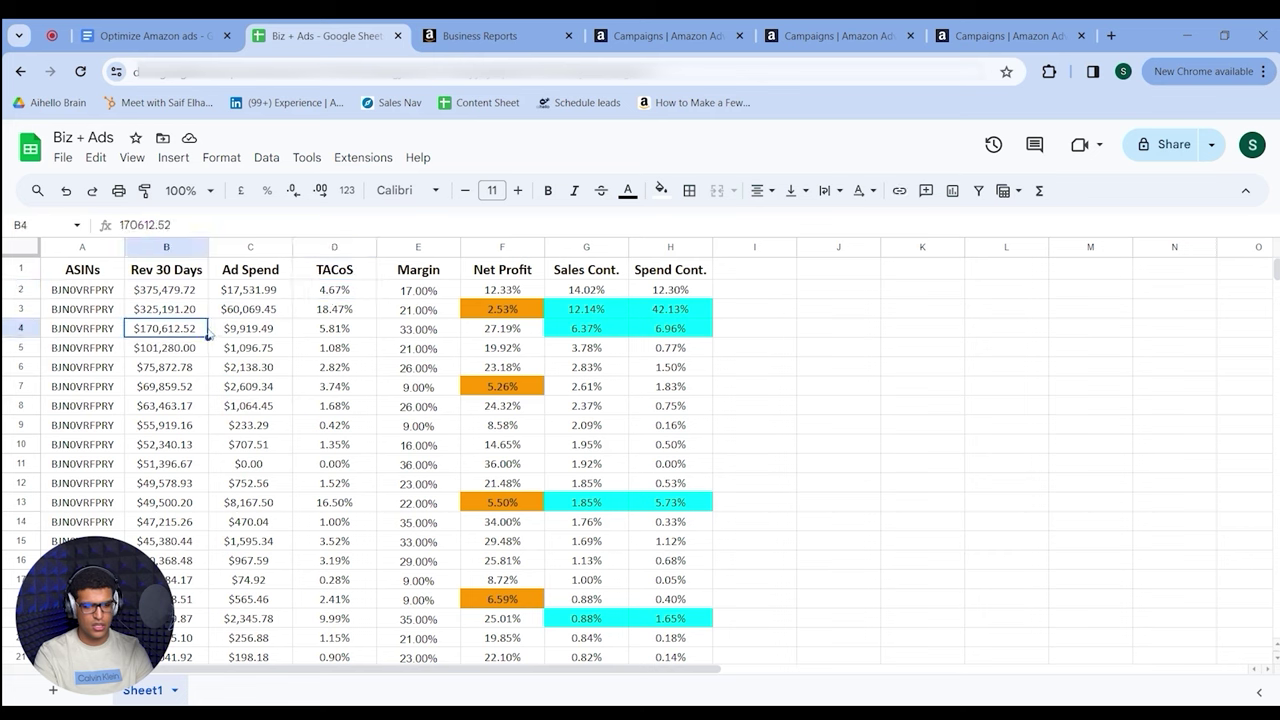
click(331, 331)
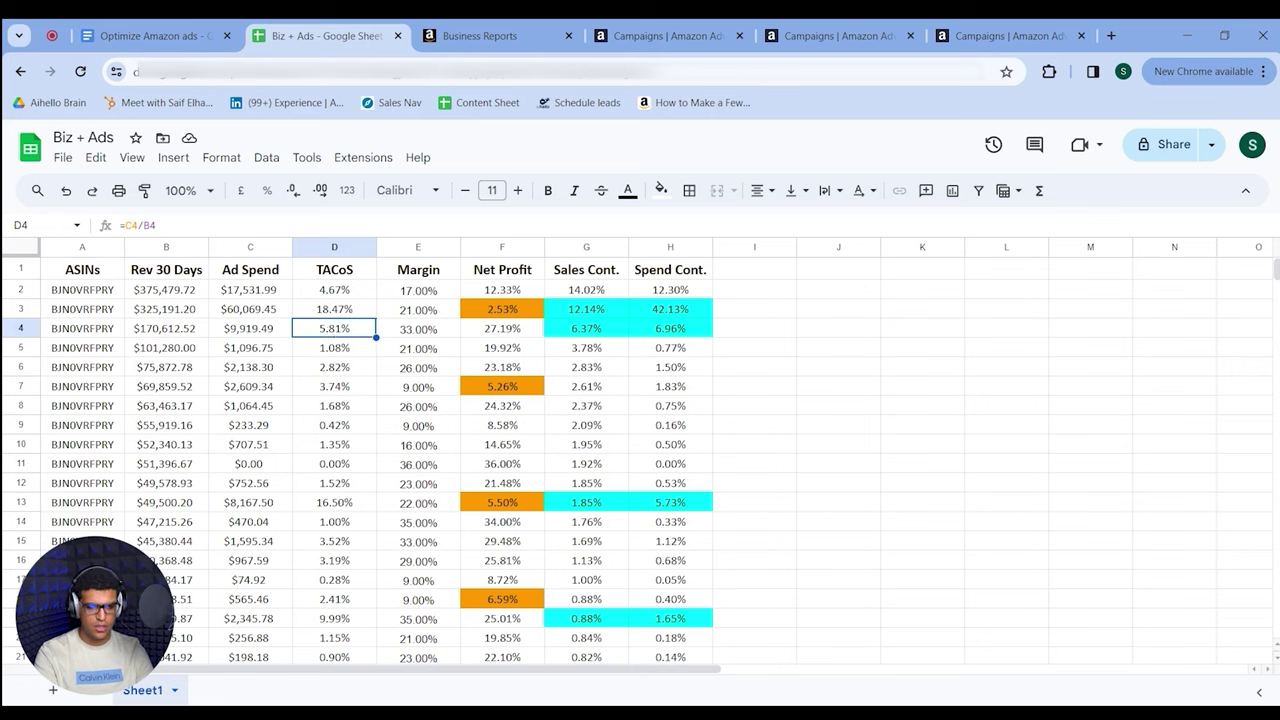
- Switch to the Amazon Ads campaign manager page for Feb 1 - Feb 25, 2024 and bring up its list of enabled campaigns
click(675, 35)
click(813, 34)
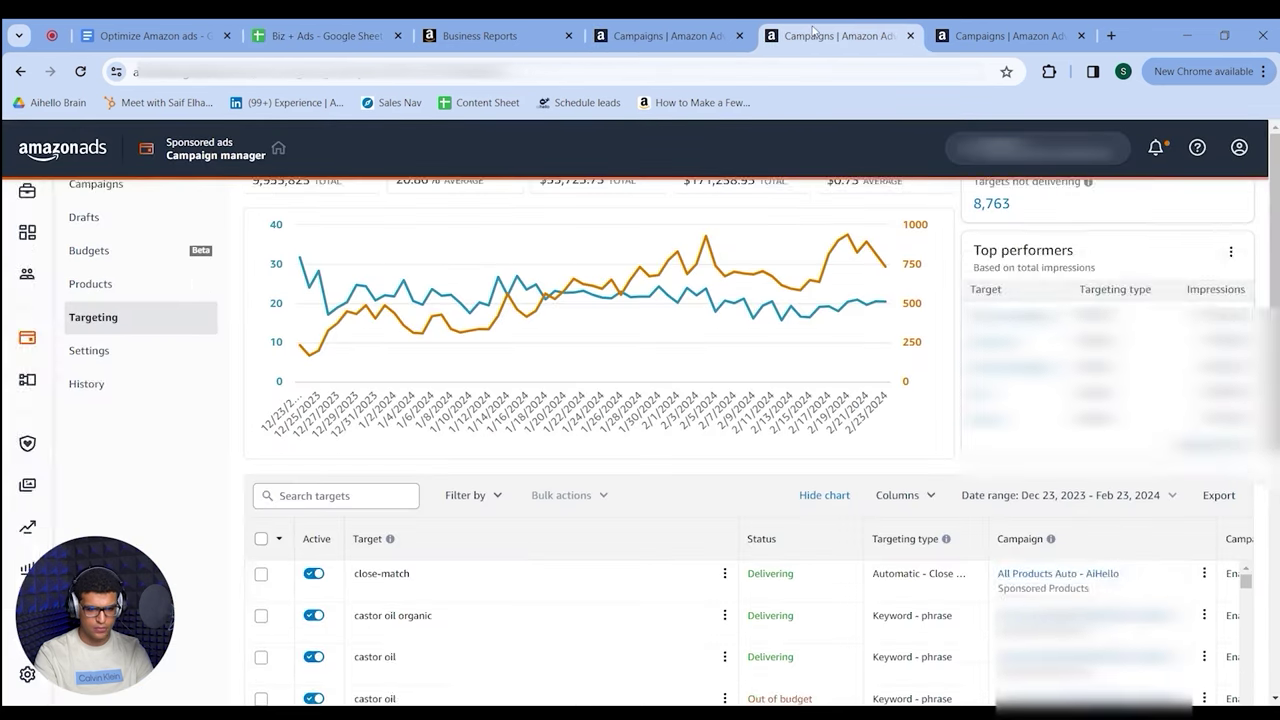
click(970, 35)
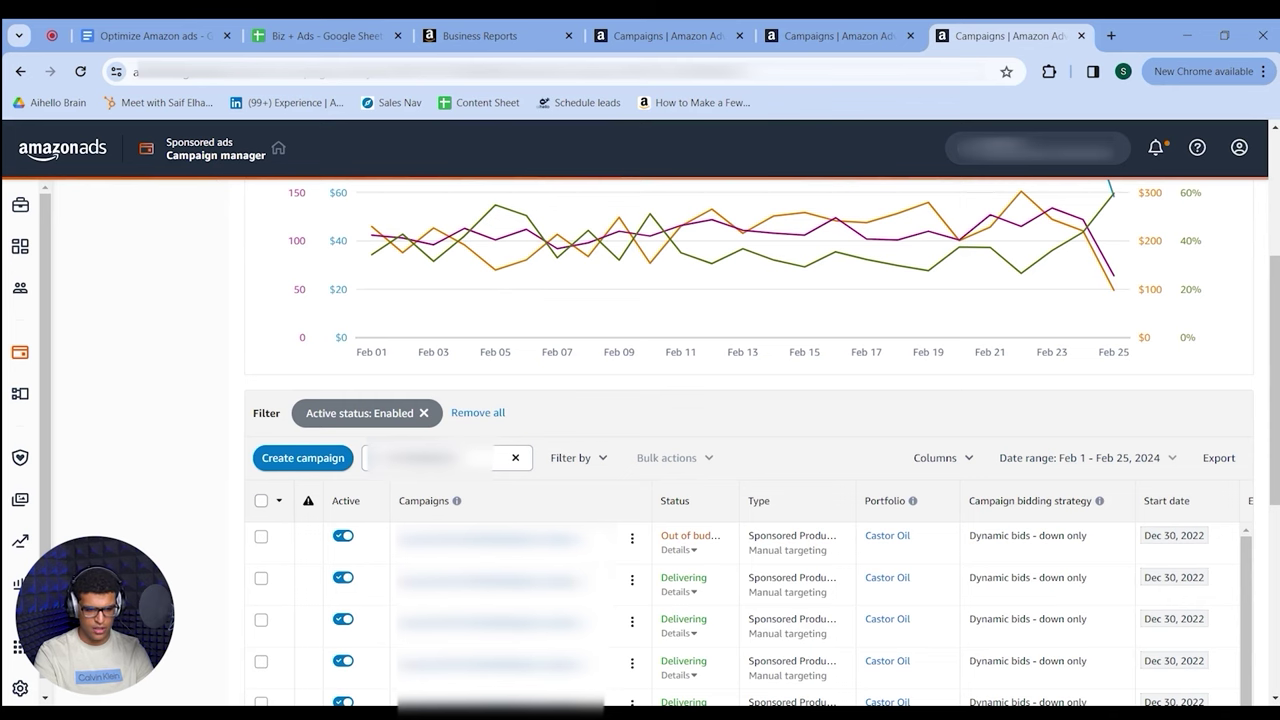
scroll(369, 330, down, 1)
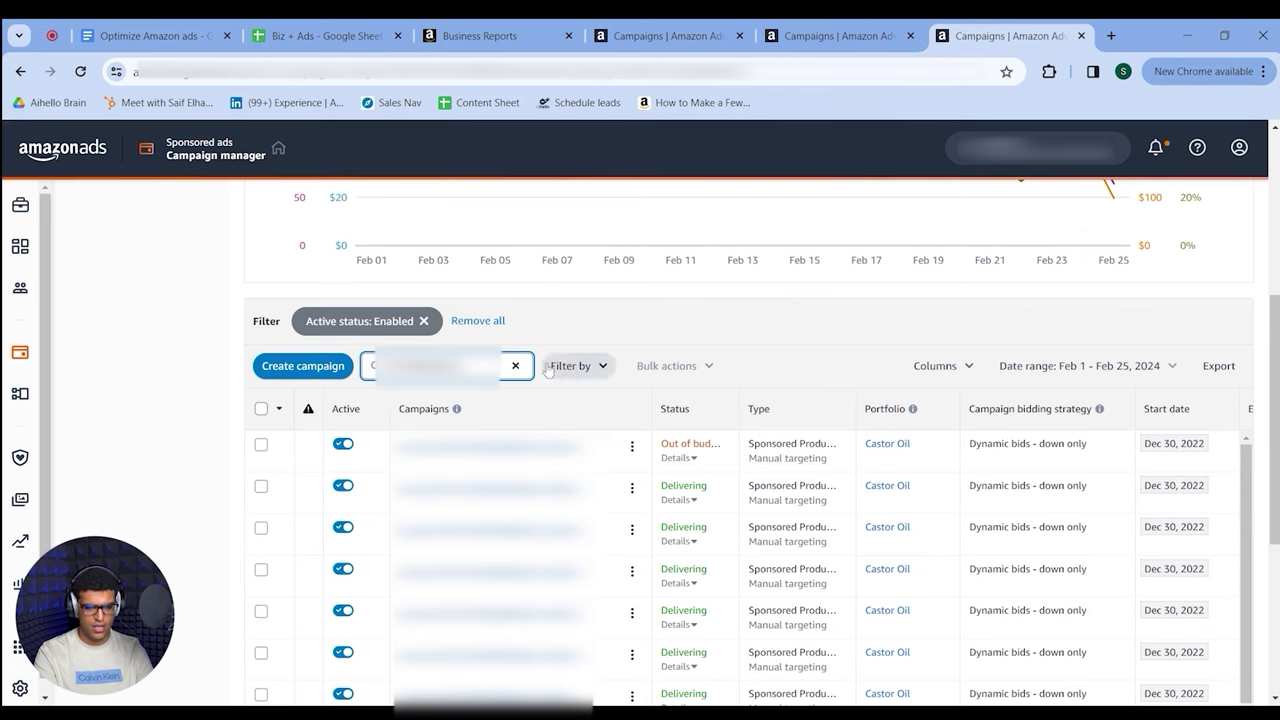
click(586, 367)
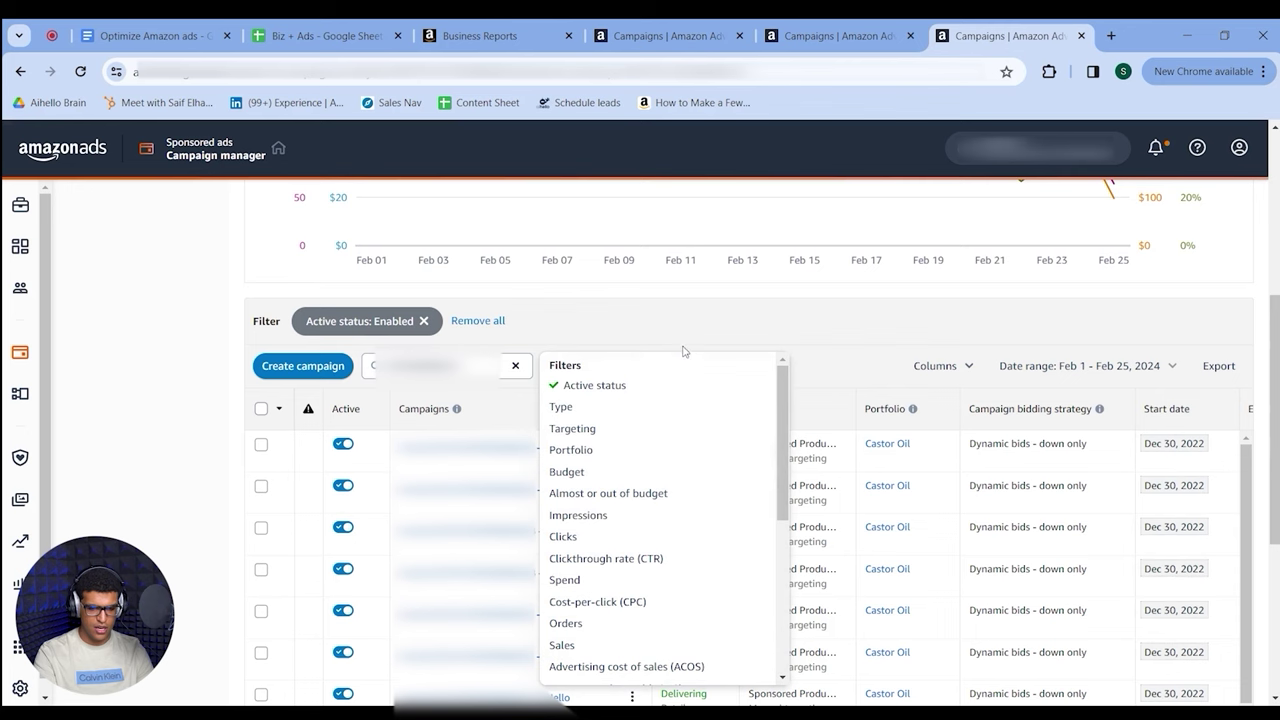
scroll(651, 466, down, 2)
click(688, 582)
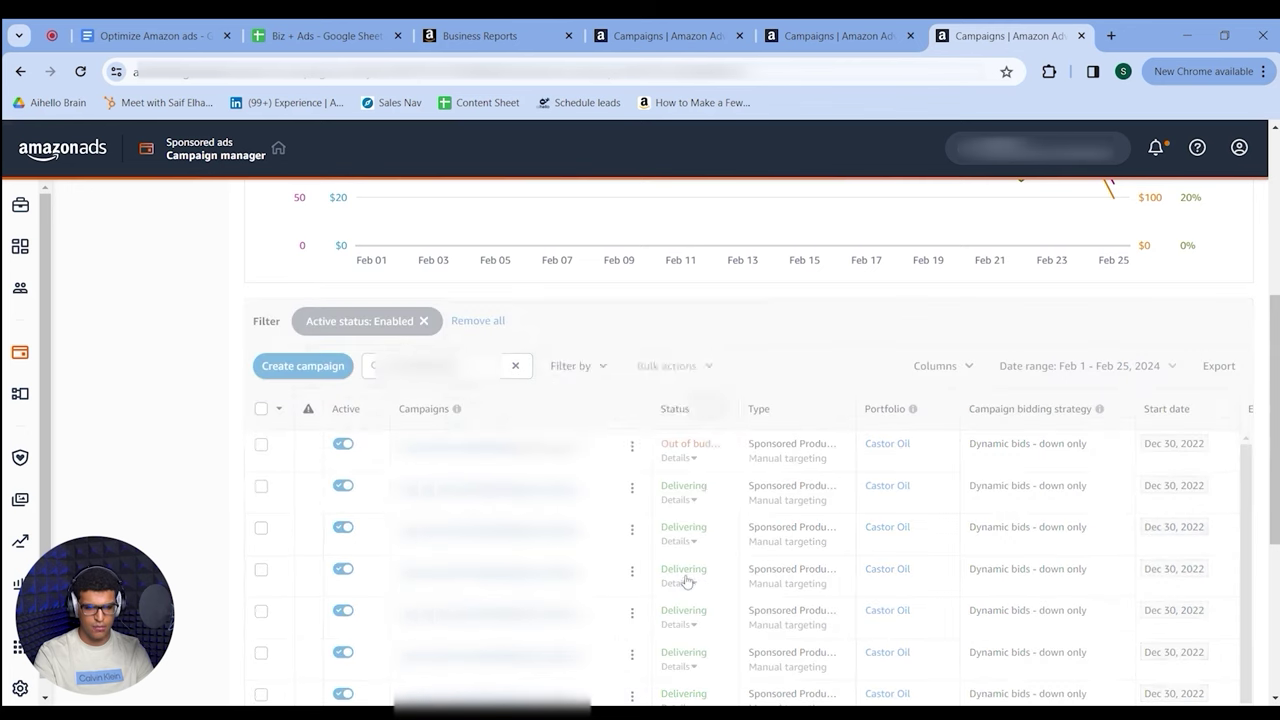
click(581, 363)
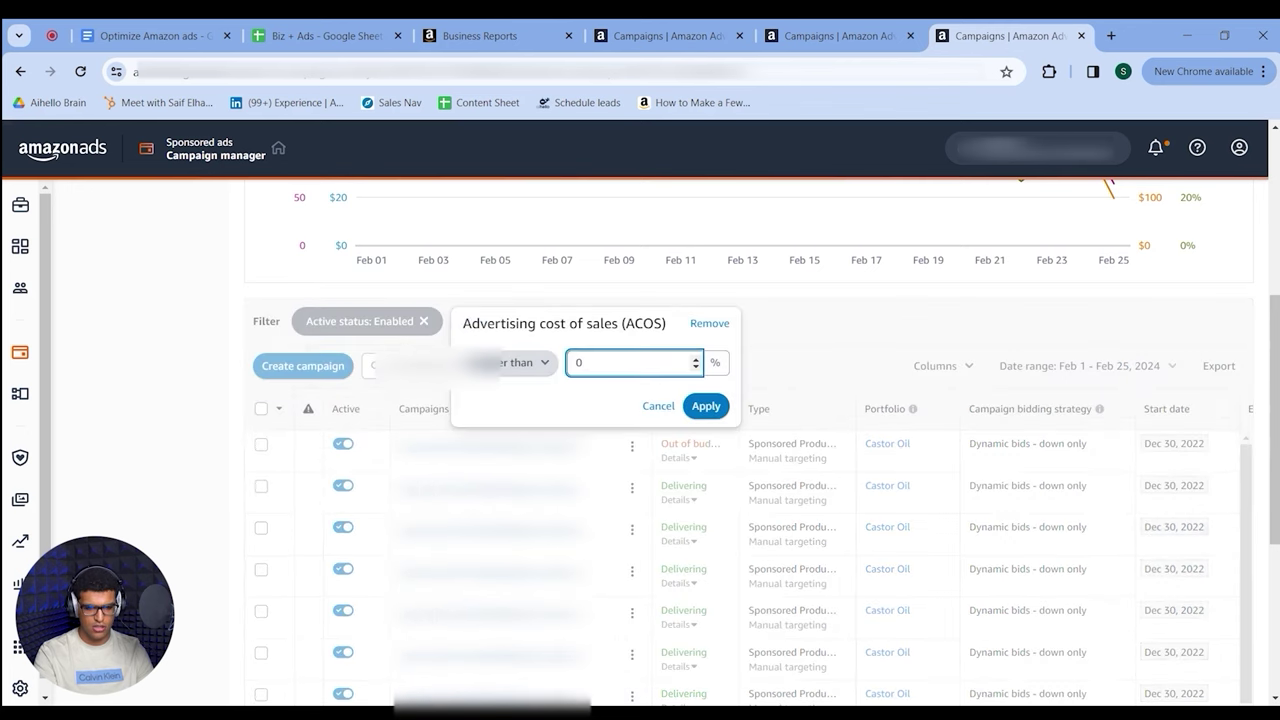
click(658, 406)
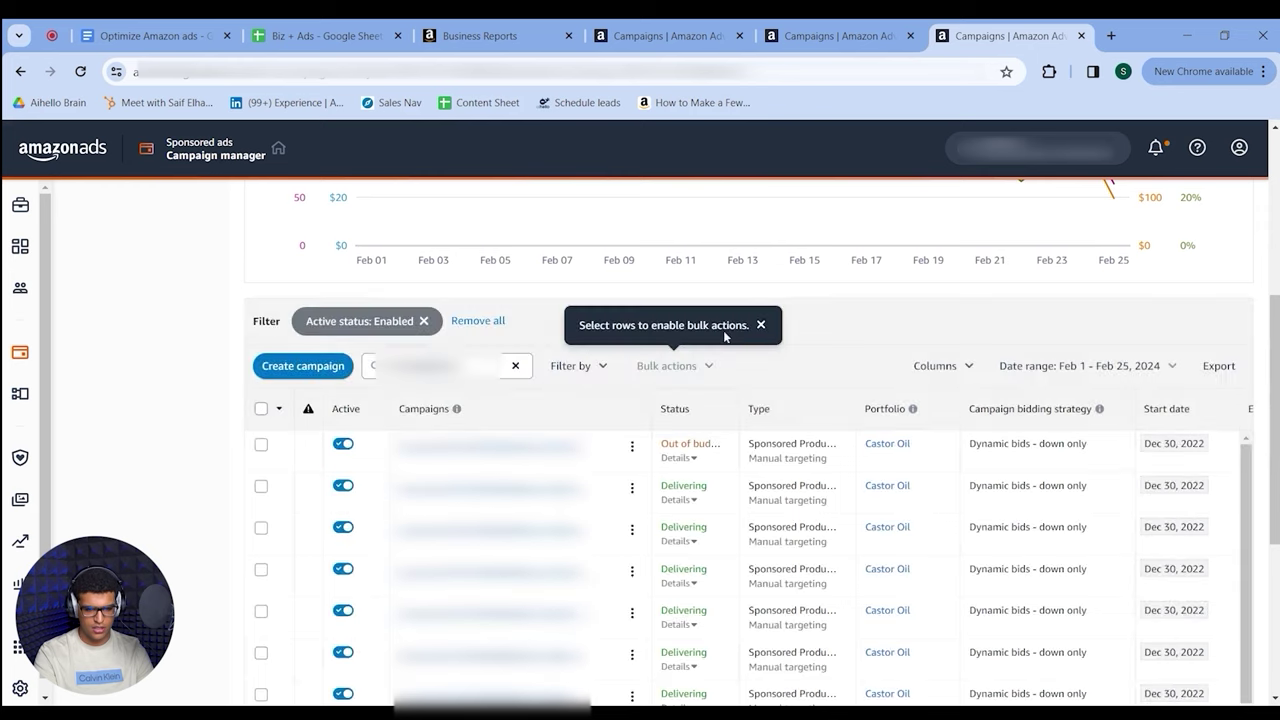
- Check the overall ACOS, and filter the enabled campaigns to those with an advertising cost of sales (ACOS) greater than 36%
scroll(725, 336, up, 4)
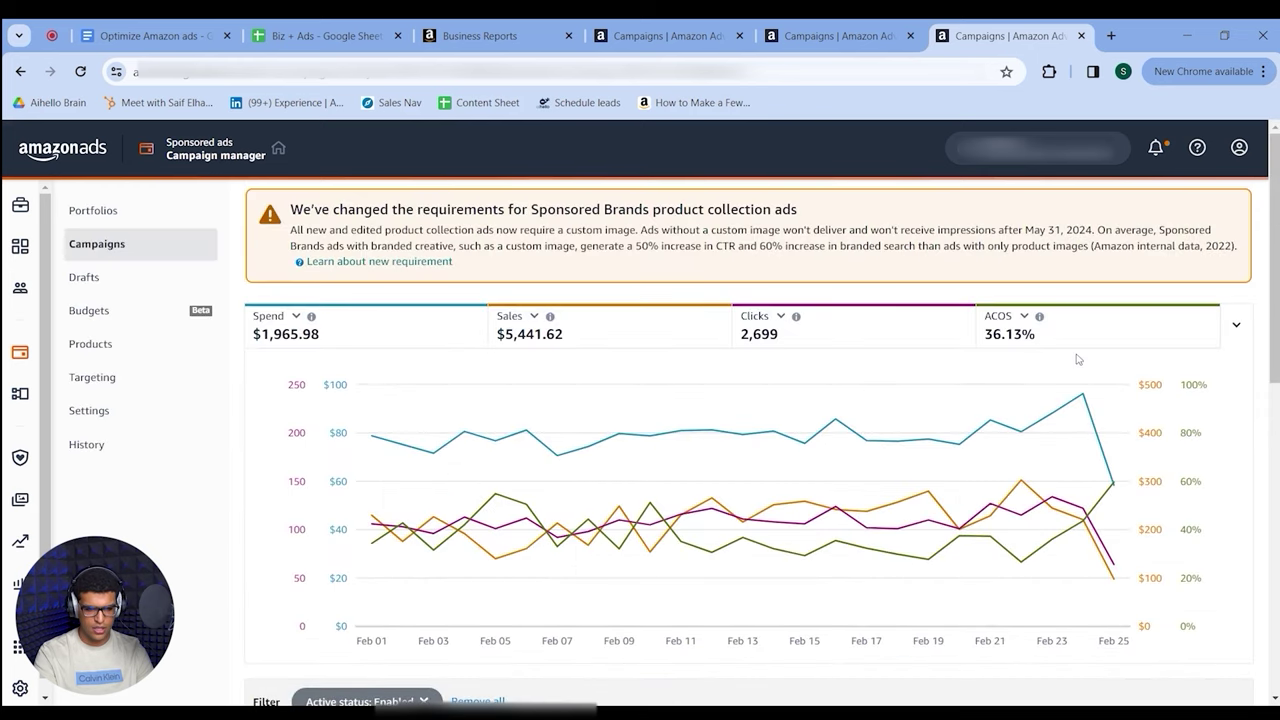
scroll(1078, 359, down, 4)
click(568, 373)
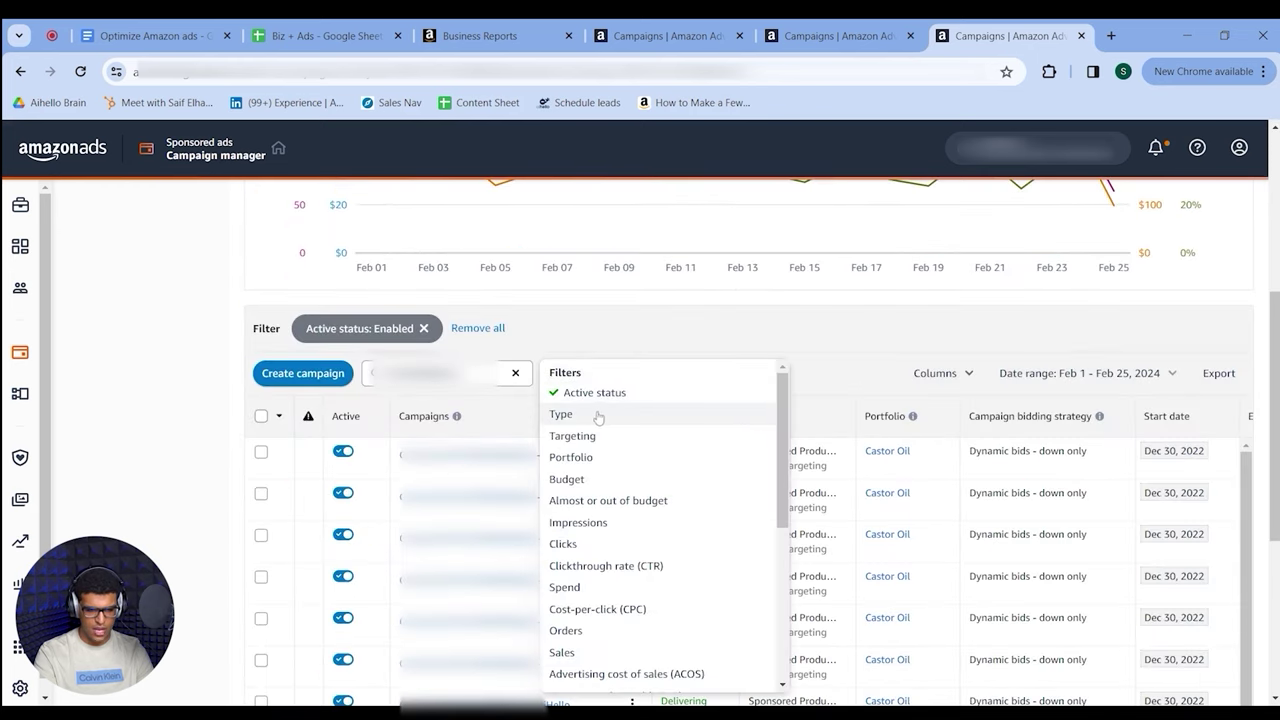
scroll(654, 494, down, 1)
scroll(654, 494, down, 1)
click(649, 534)
click(580, 370)
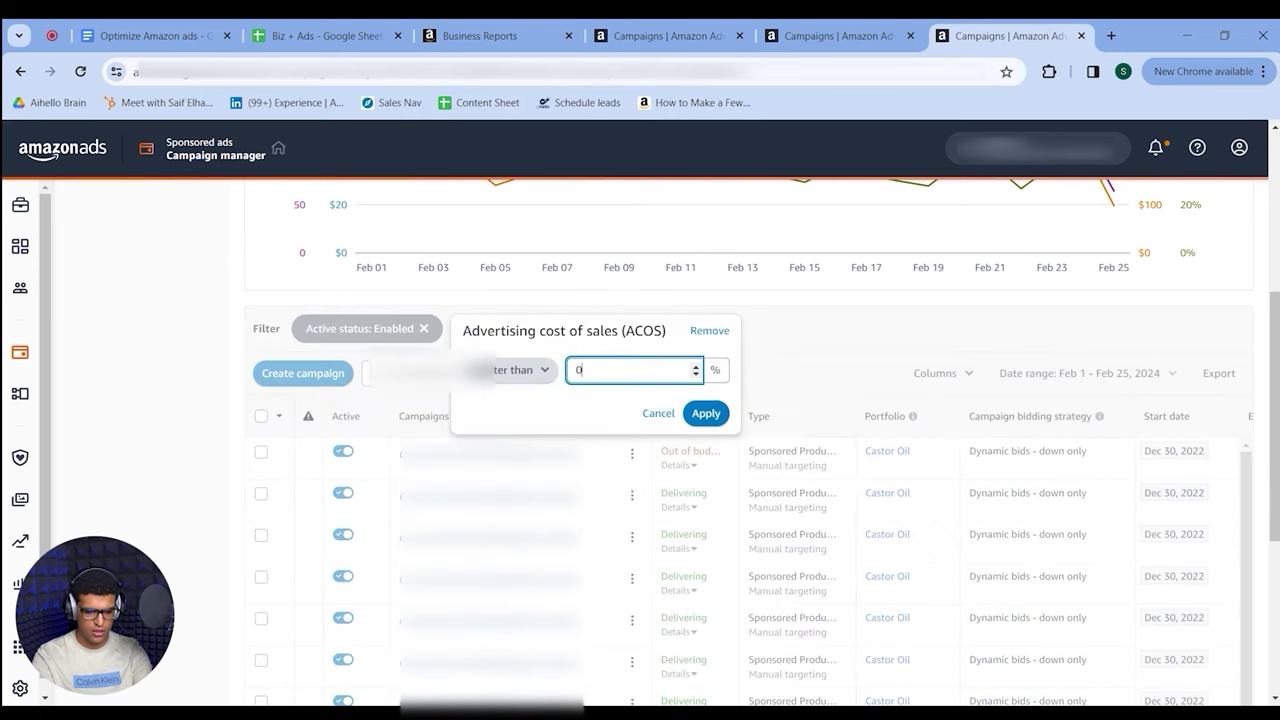
key(BackSpace)
text(36)
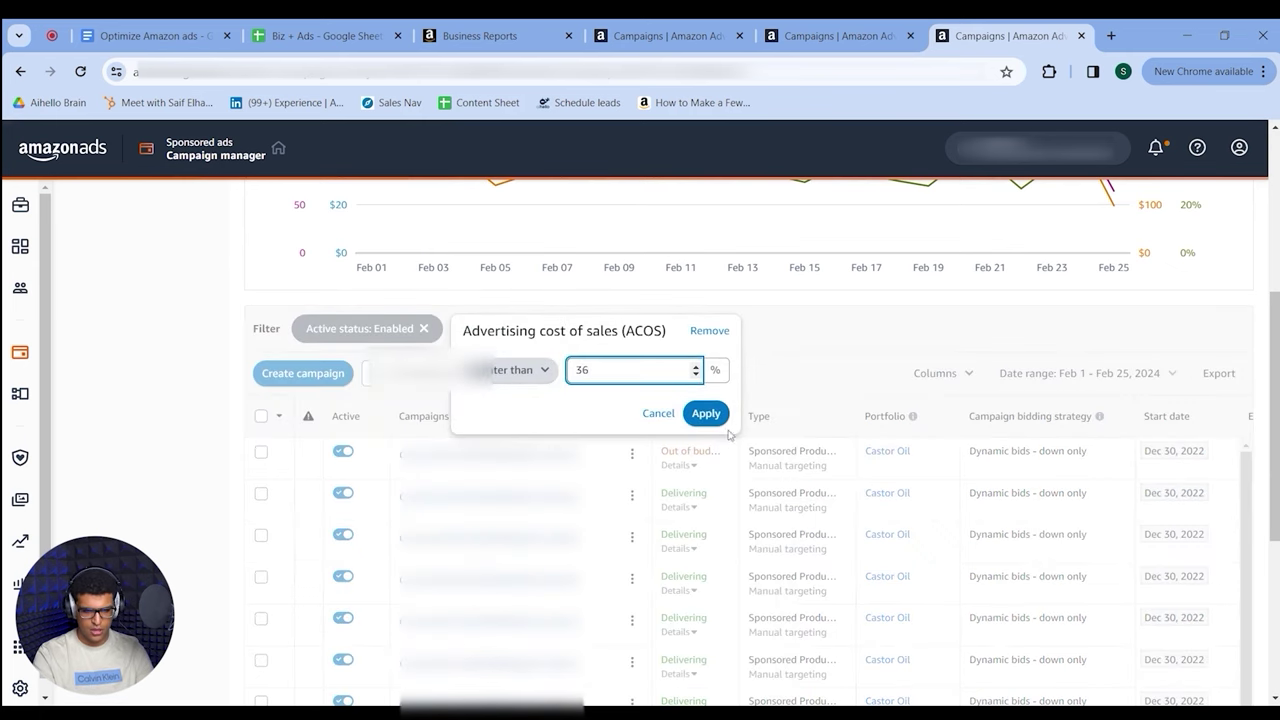
click(722, 416)
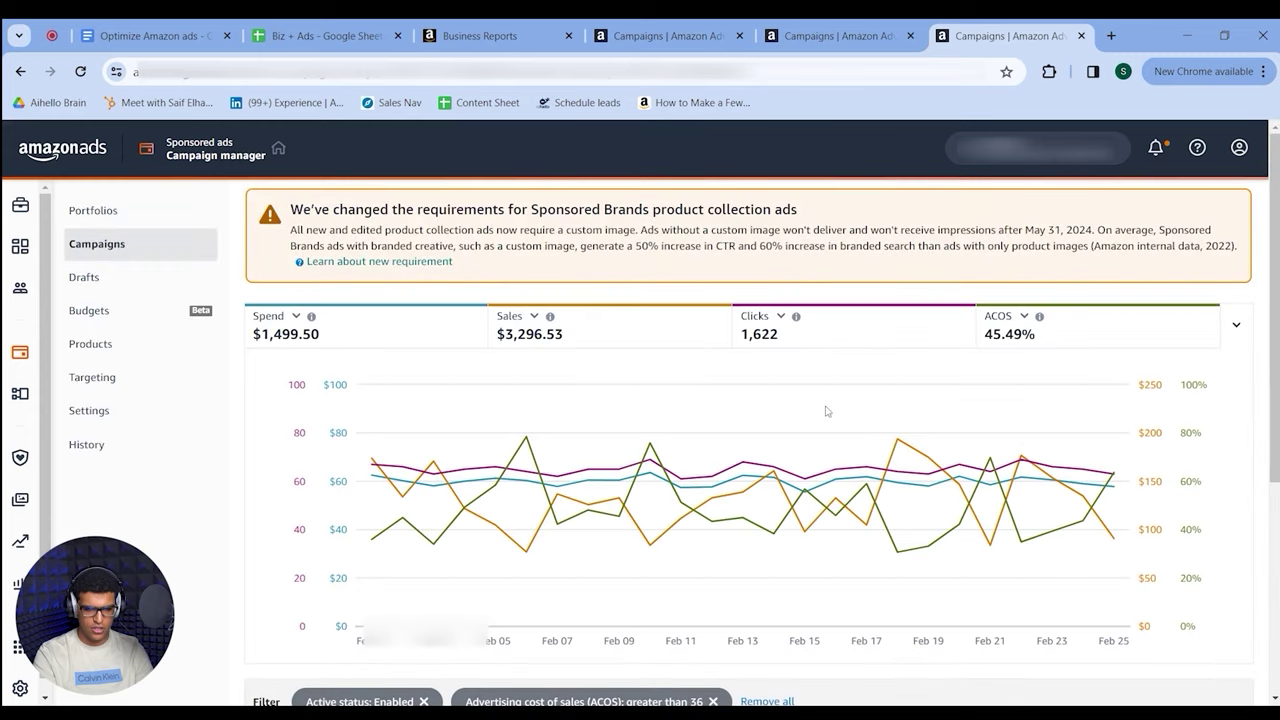
- Examine the filtered campaign's impressions, clicks, Spend, CPC, Orders, Sales and ACOS
scroll(908, 433, down, 3)
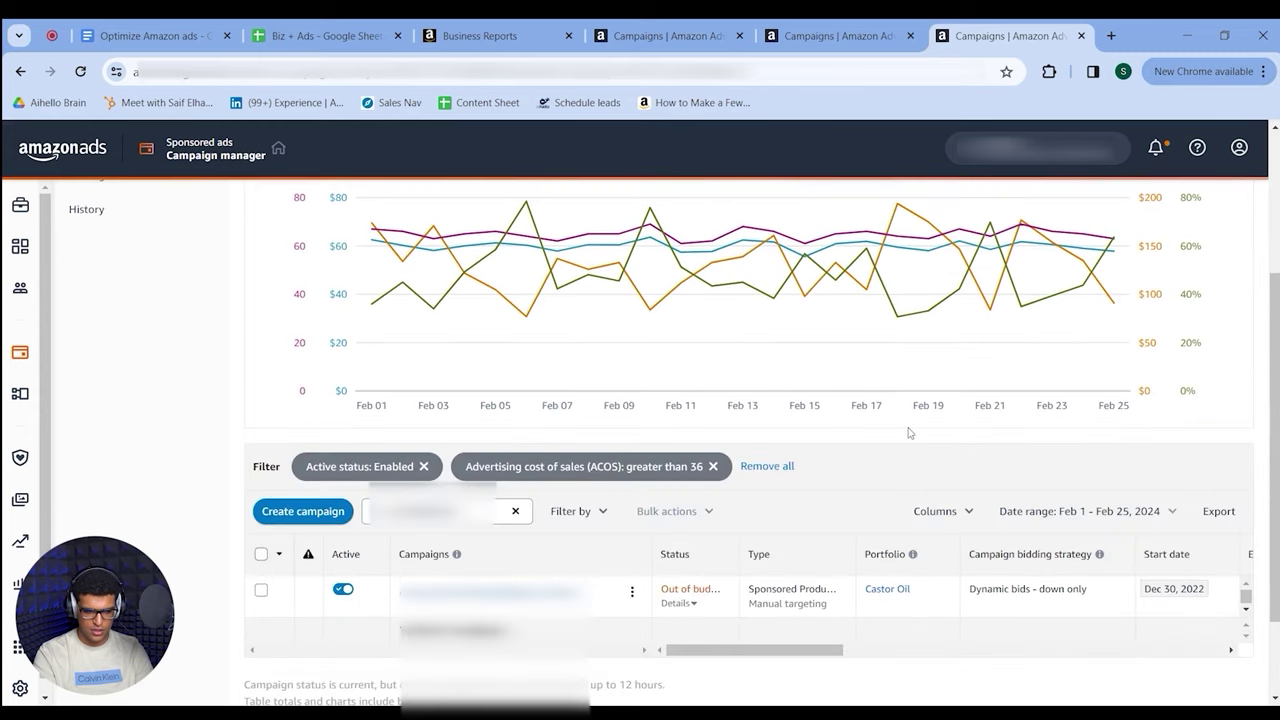
scroll(908, 433, down, 2)
scroll(923, 491, right, 4)
scroll(923, 491, right, 5)
scroll(1045, 470, right, 2)
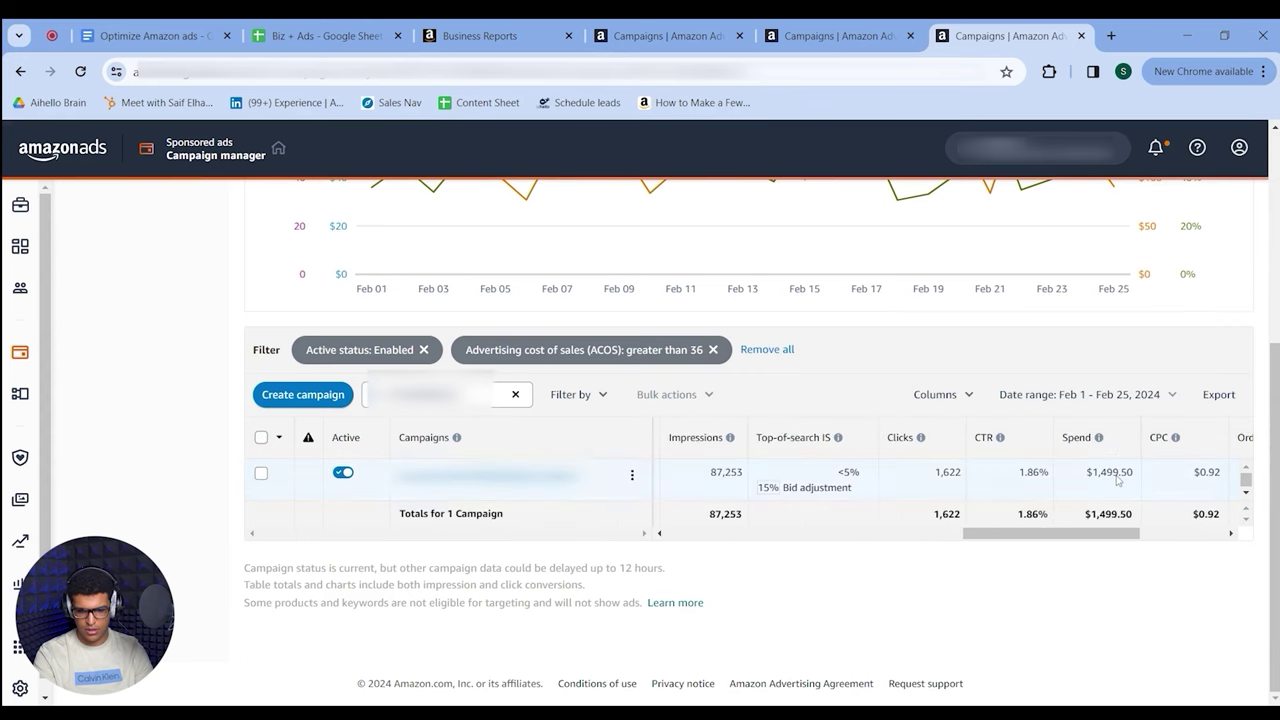
scroll(1117, 480, right, 4)
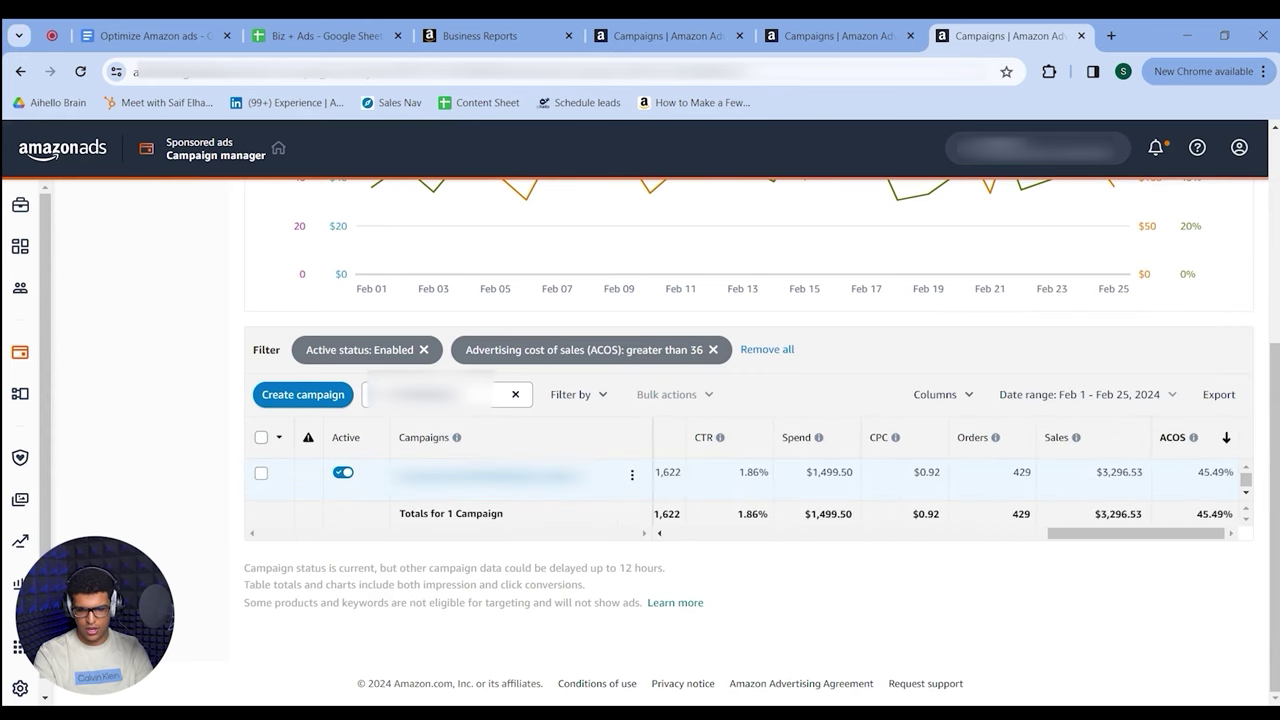
scroll(1020, 480, left, 4)
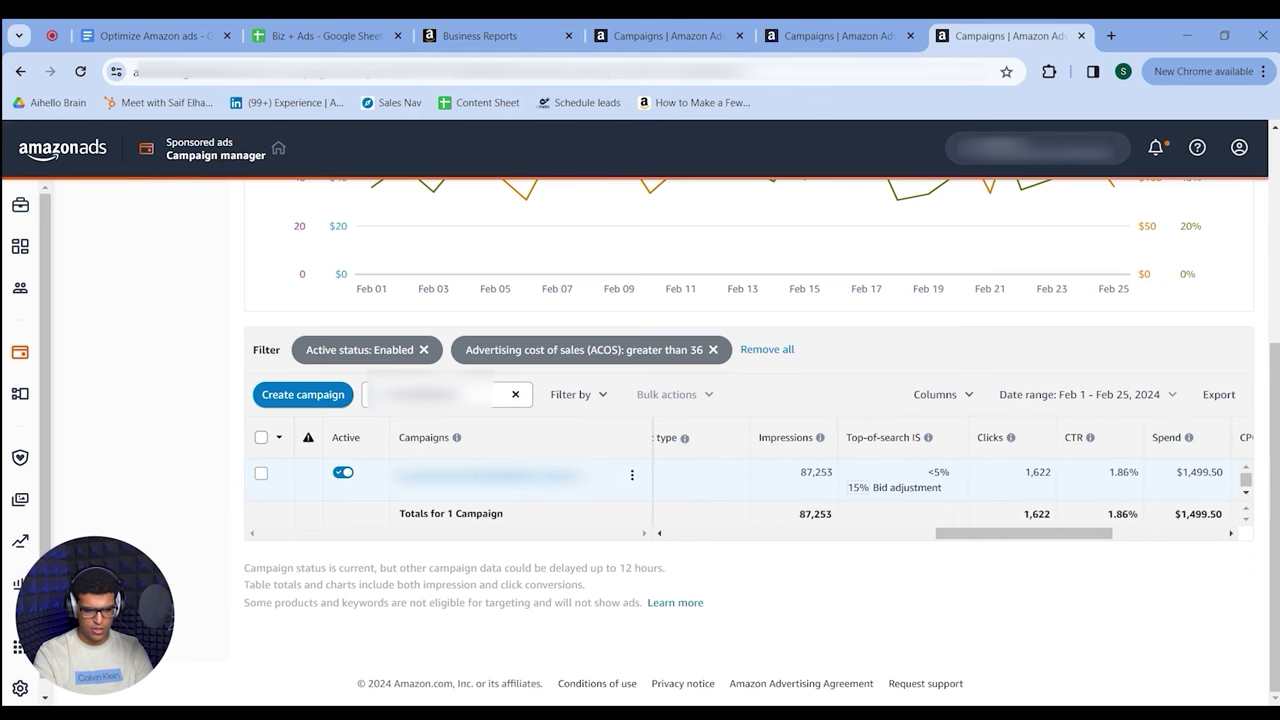
scroll(700, 480, right, 4)
- Select the filtered campaign and review the bulk actions available for it
click(261, 473)
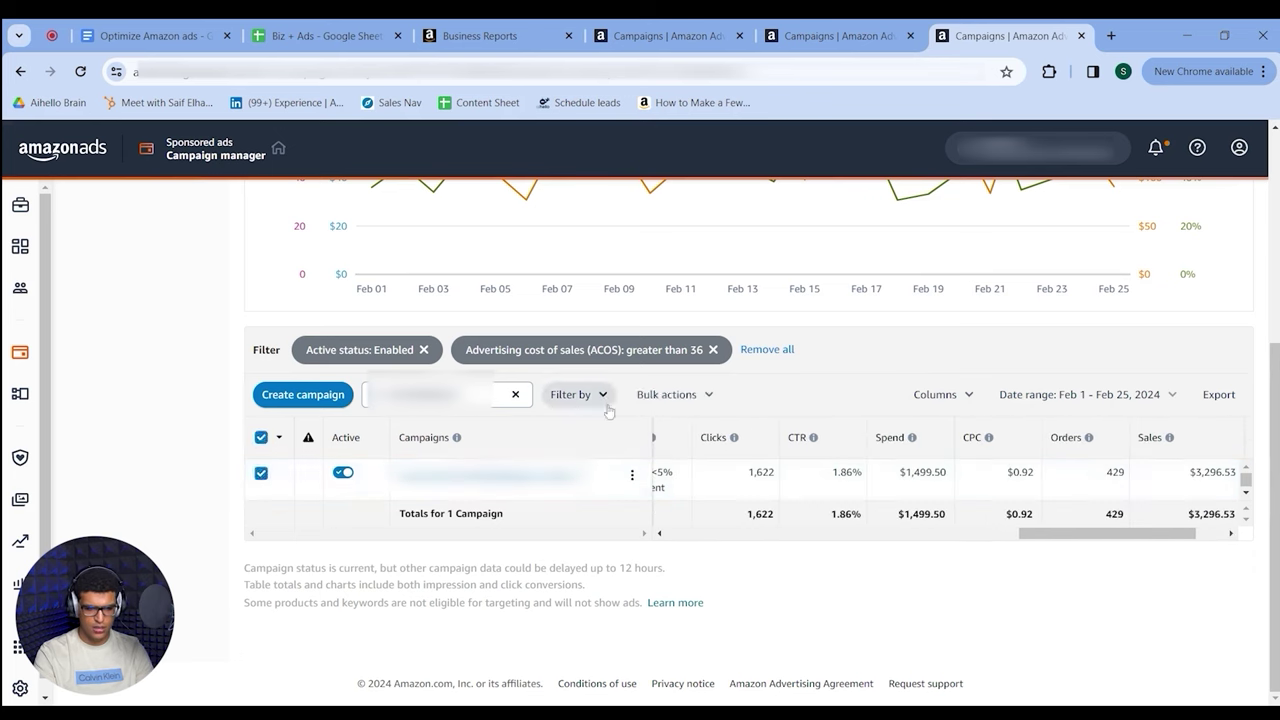
click(672, 394)
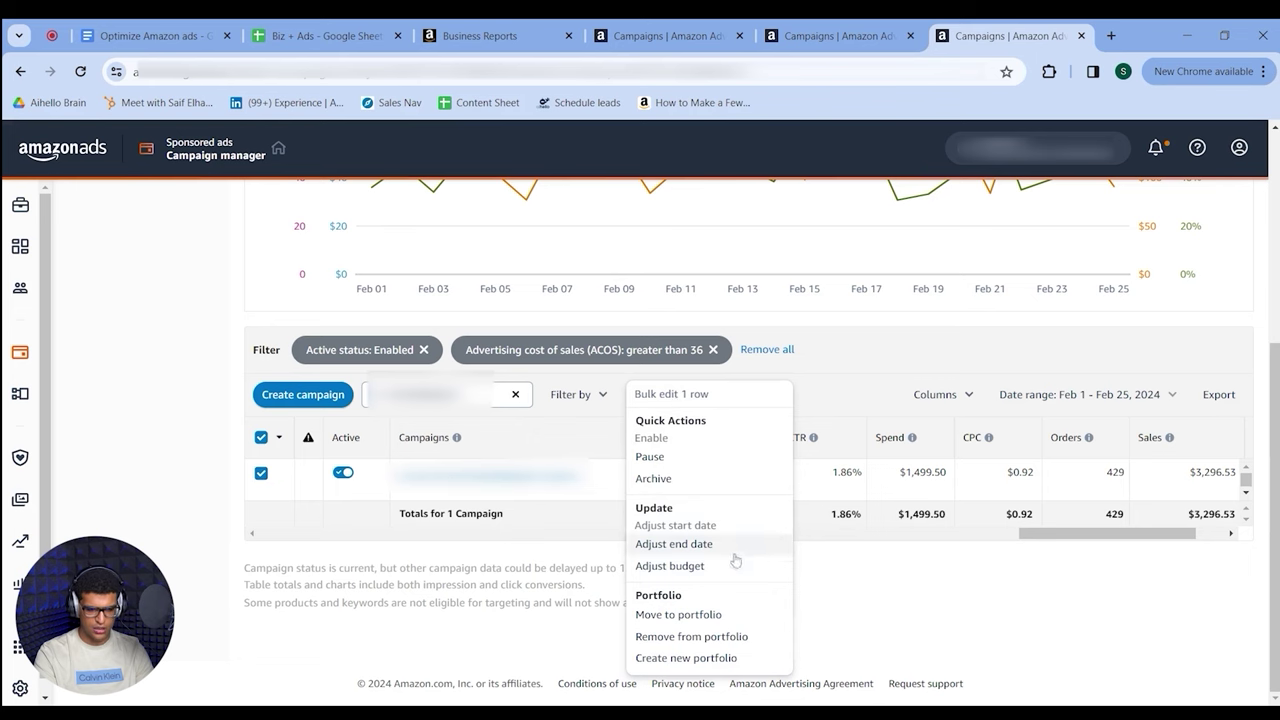
click(816, 572)
- Set the filtered campaign's daily budget to $50.00 and save it
scroll(737, 478, left, 5)
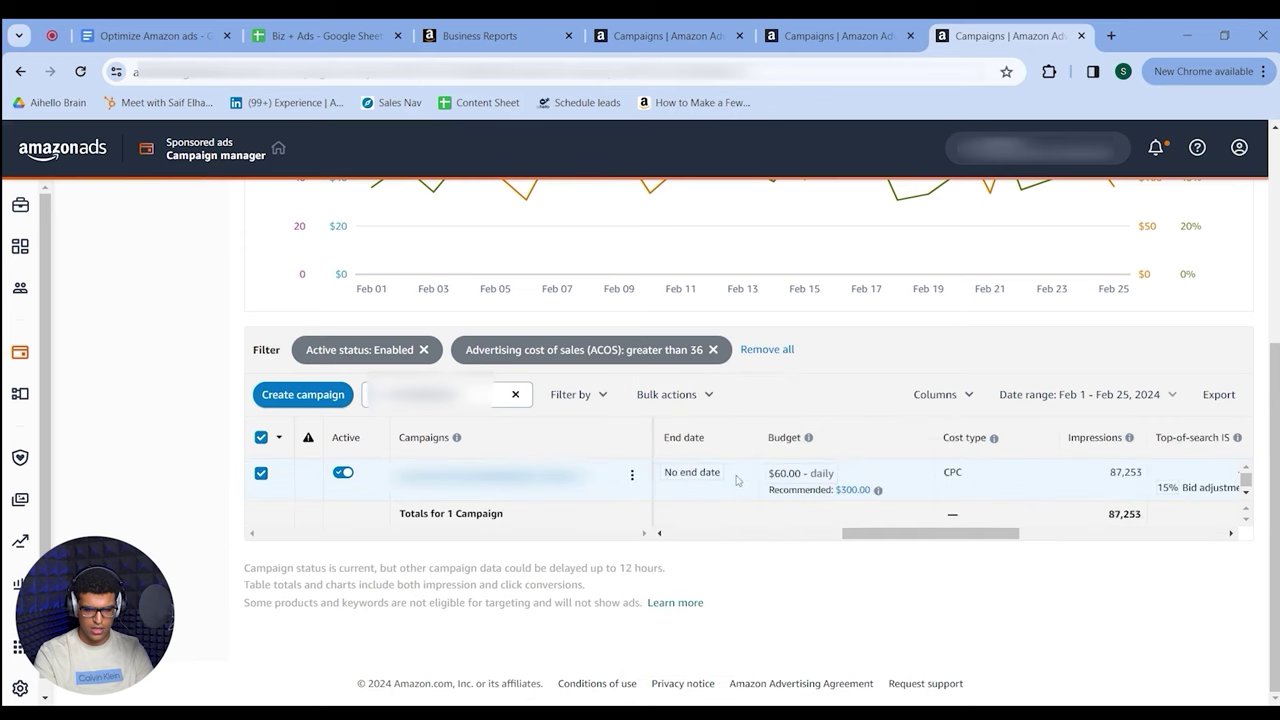
scroll(737, 478, right, 3)
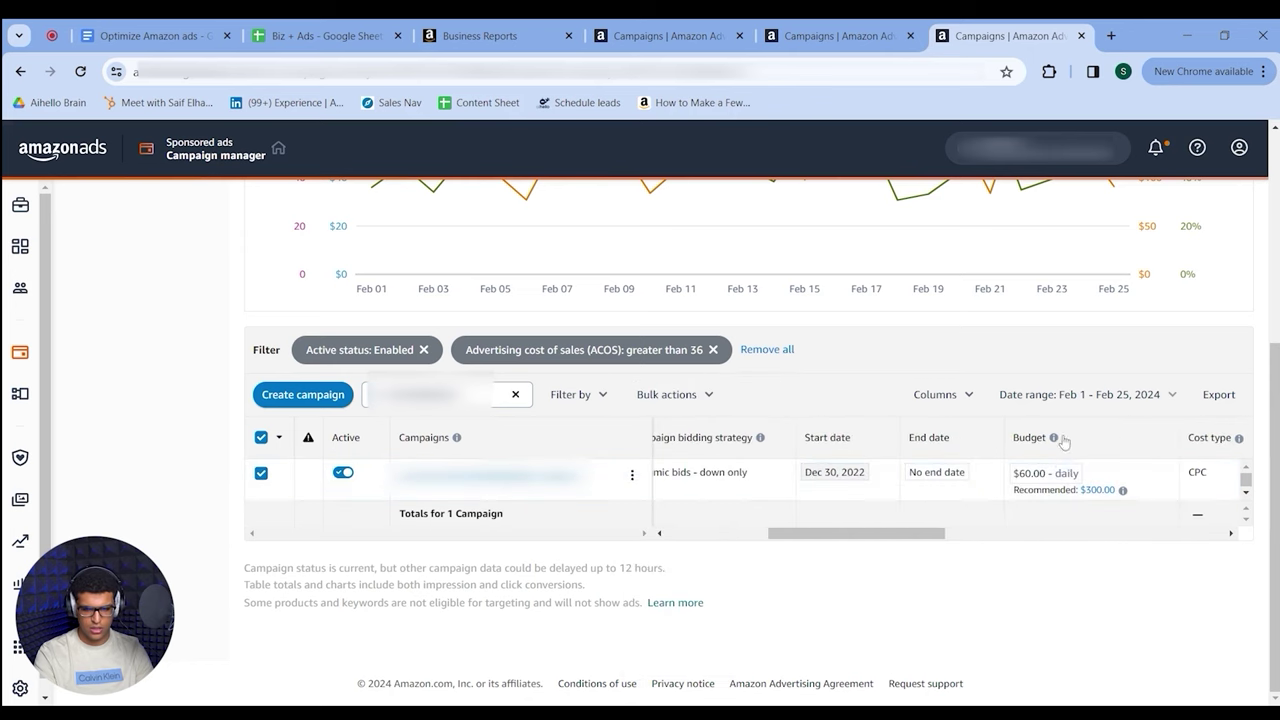
click(1063, 476)
click(981, 414)
key(BackSpace)
text(50.00)
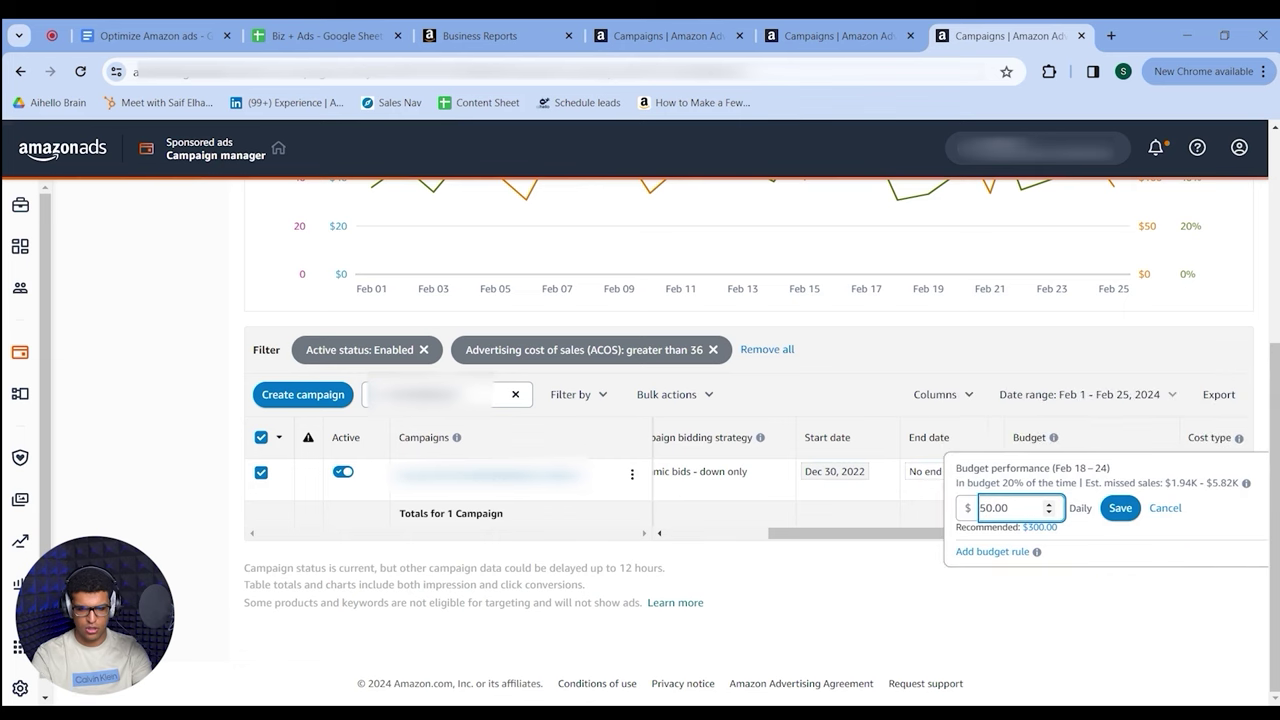
click(1118, 512)
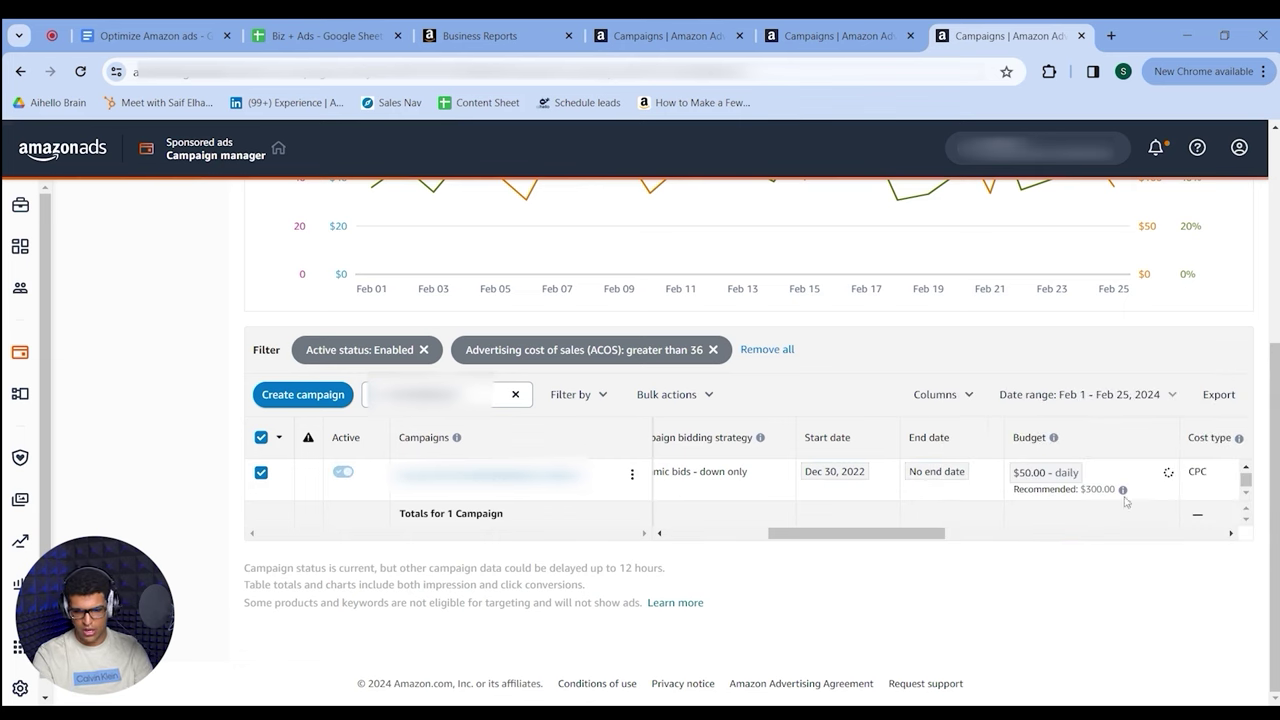
- Recheck the campaign's Sales and ACOS, and set its daily budget to $40.00
scroll(1149, 497, right, 5)
scroll(1149, 497, right, 2)
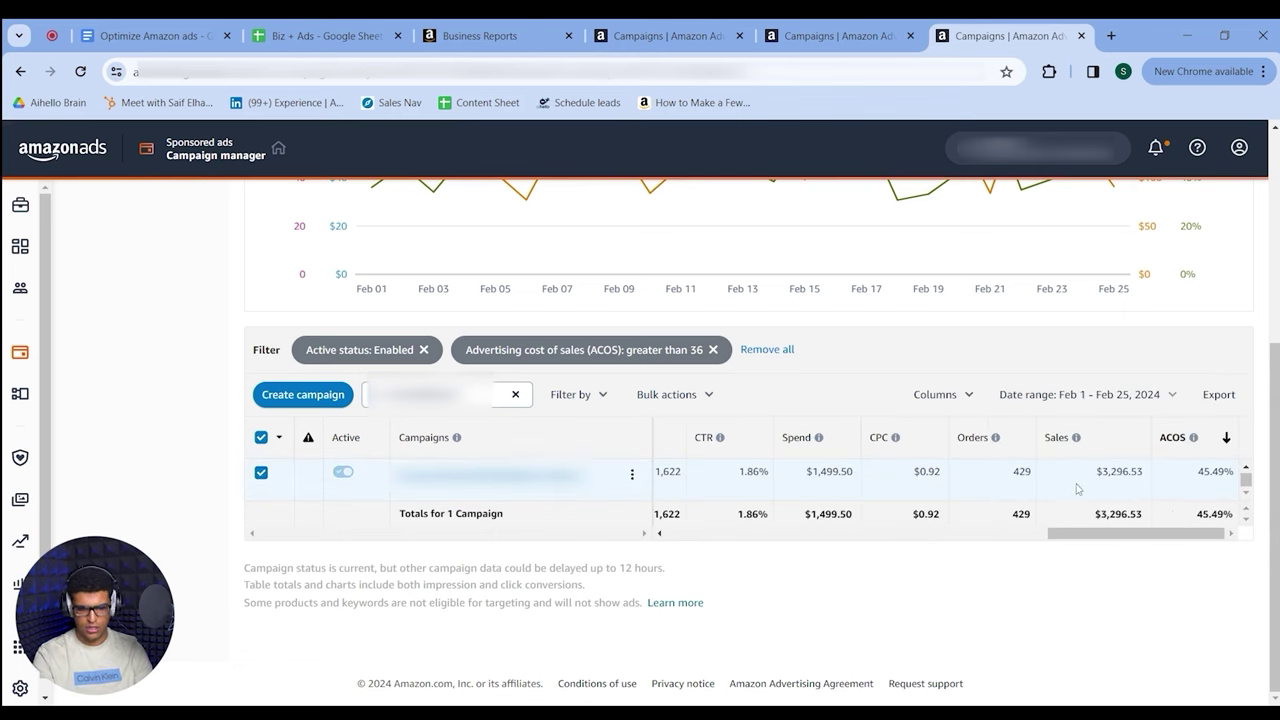
scroll(870, 495, left, 5)
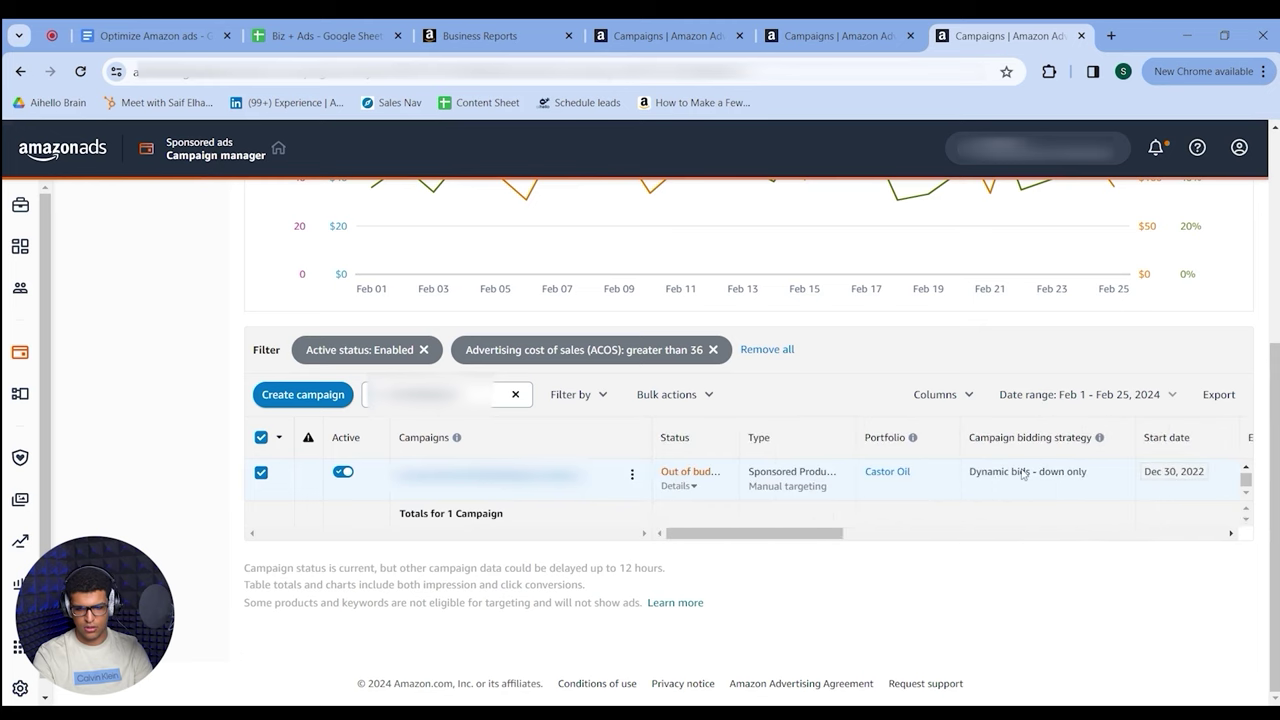
scroll(1022, 475, right, 1)
scroll(1150, 475, right, 1)
click(1150, 474)
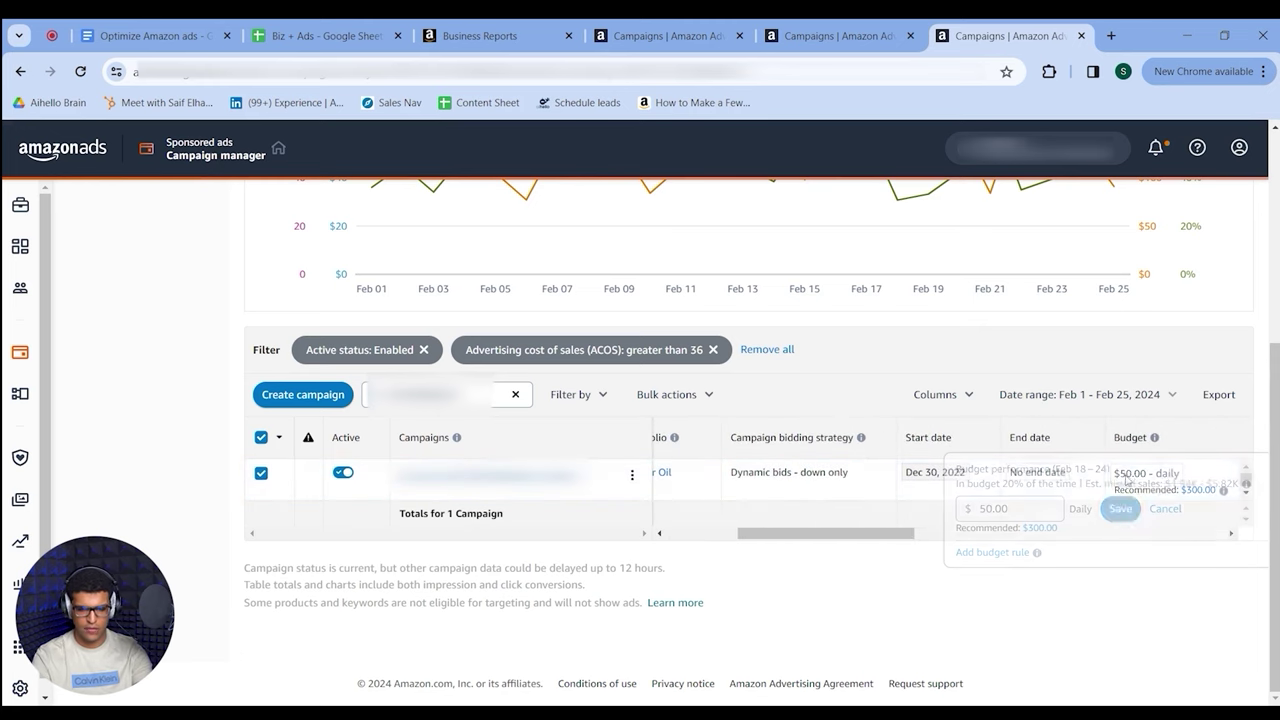
click(984, 508)
key(BackSpace)
text(4)
click(1115, 510)
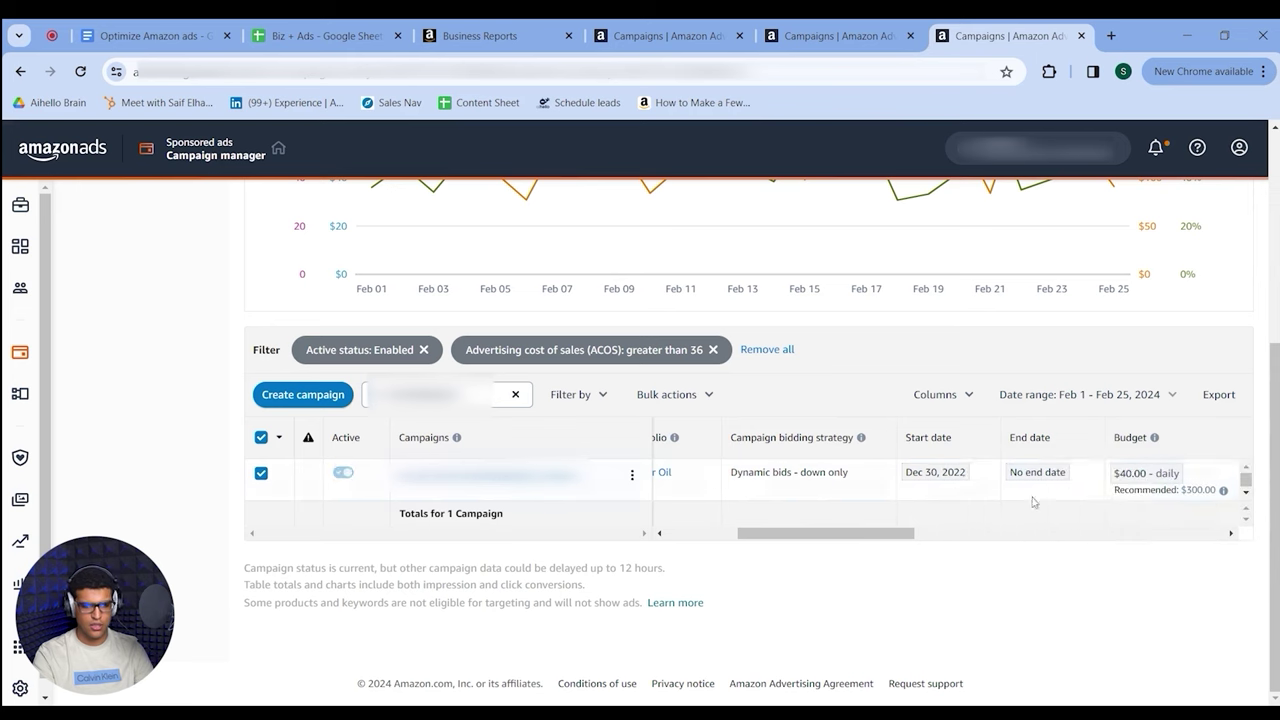
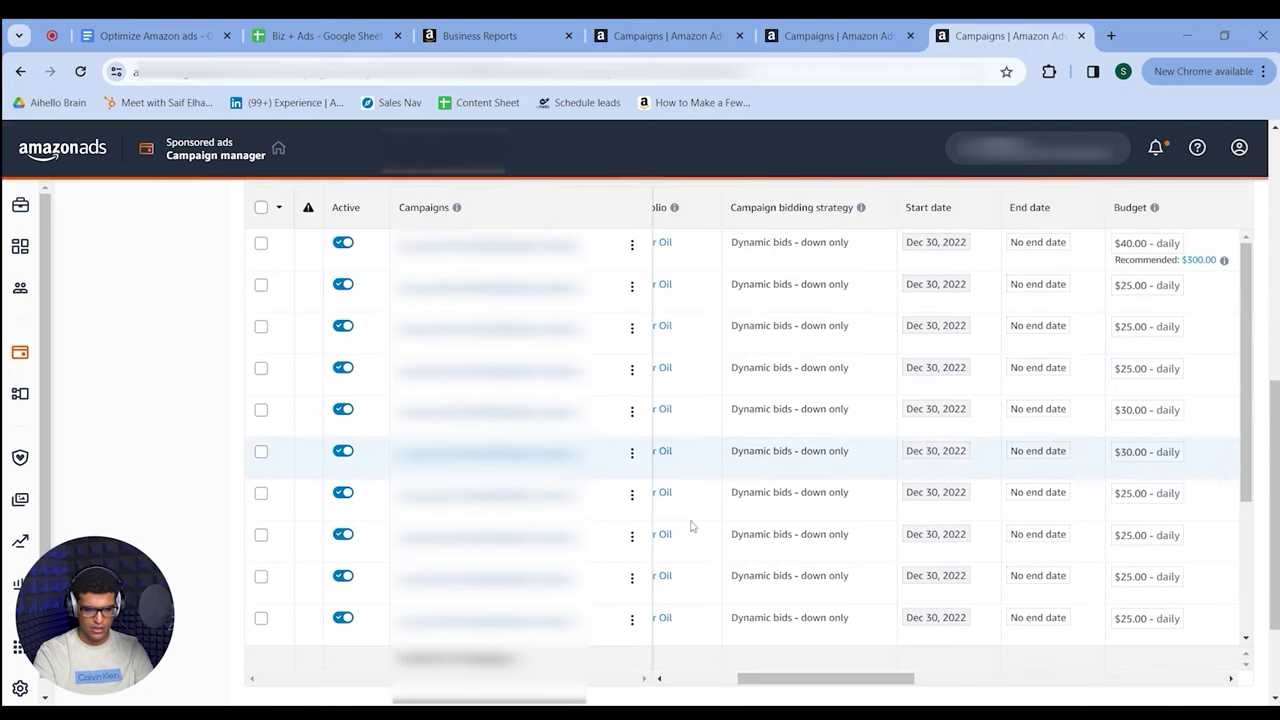
- Switch to the campaign manager's Targeting page for Dec 23, 2023 - Feb 23, 2024 and bring up its target list
scroll(843, 429, up, 2)
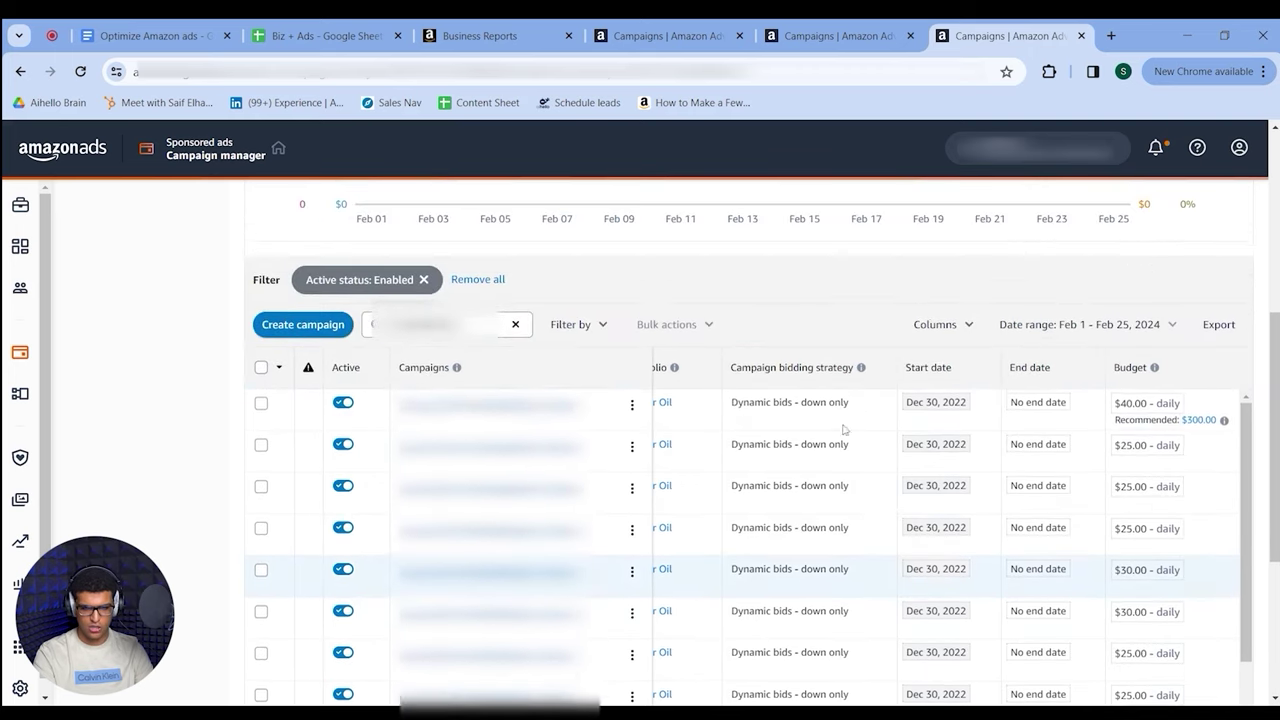
mouse_move(842, 202)
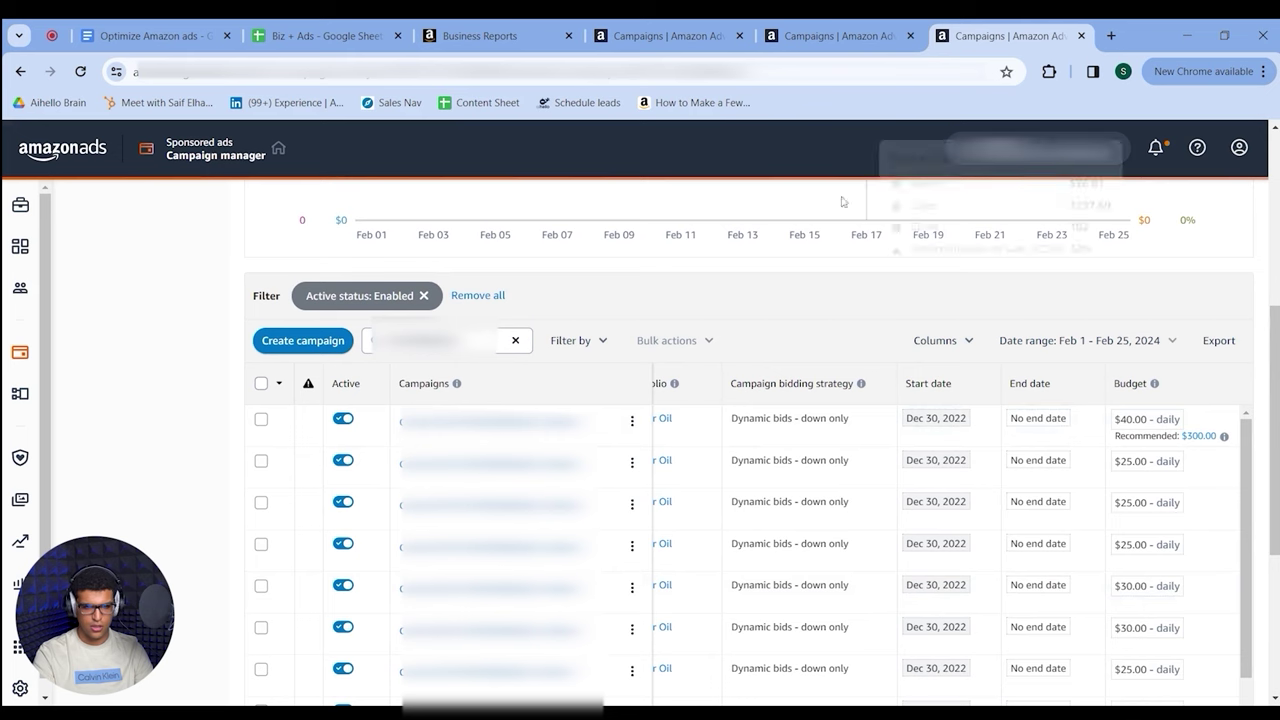
click(838, 36)
scroll(679, 263, down, 1)
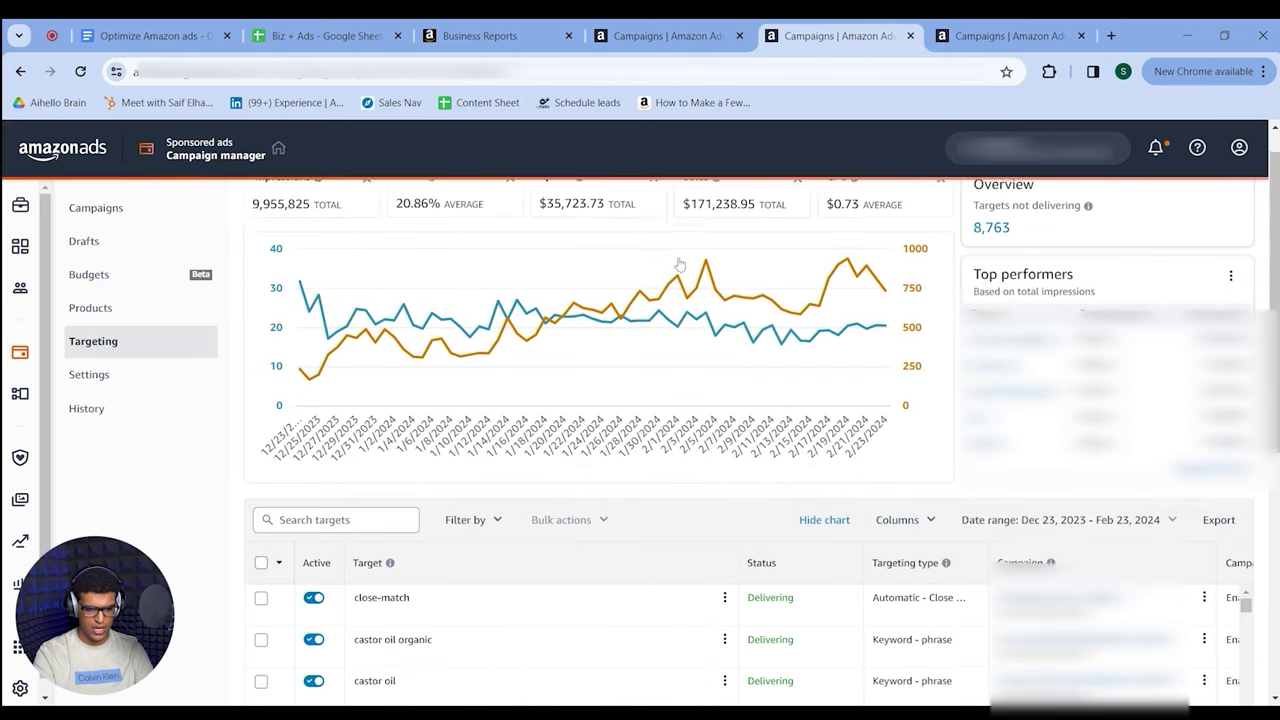
scroll(679, 263, down, 1)
- Filter the target list by Target active status Enabled and Campaign active status Enabled
click(466, 477)
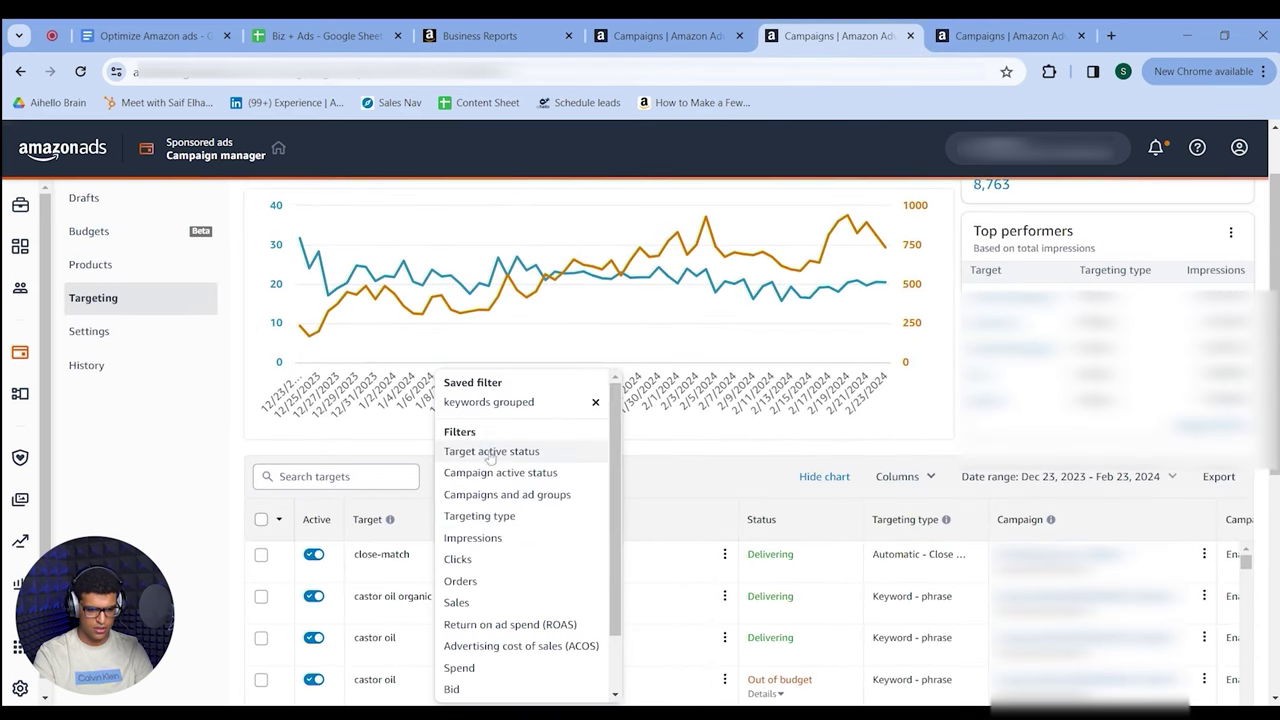
click(491, 453)
click(341, 562)
click(506, 643)
click(488, 520)
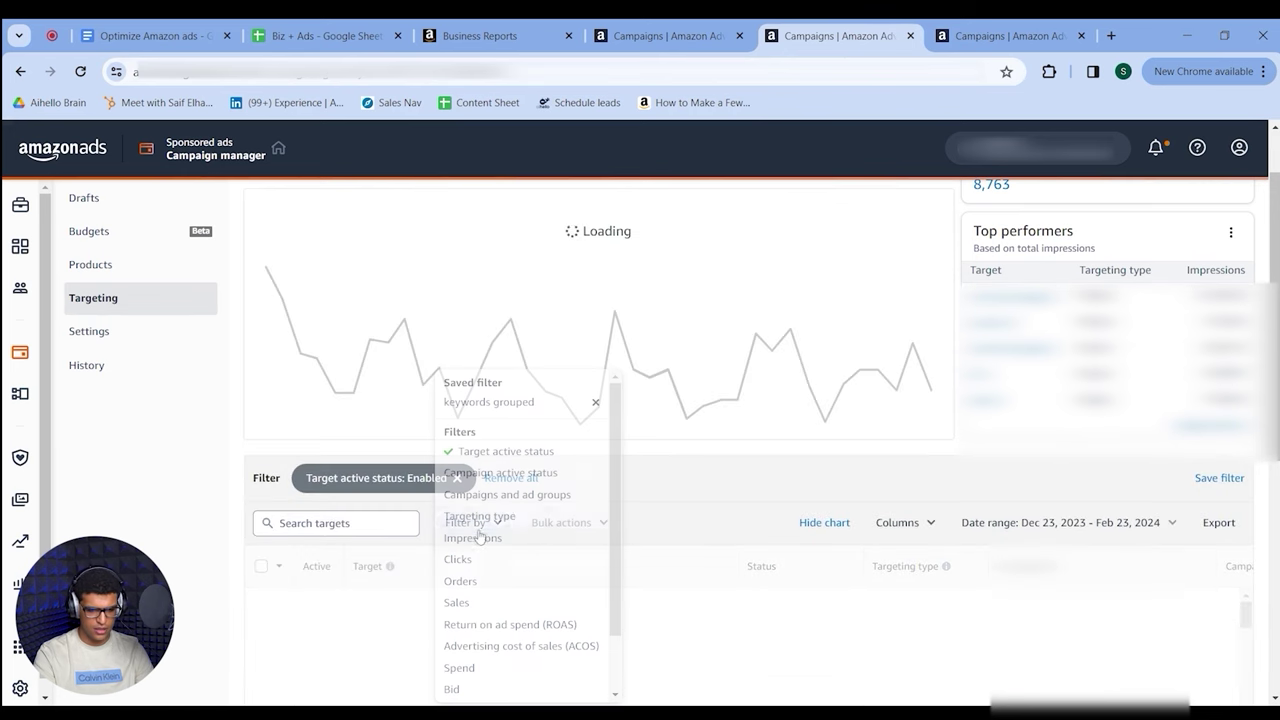
click(500, 472)
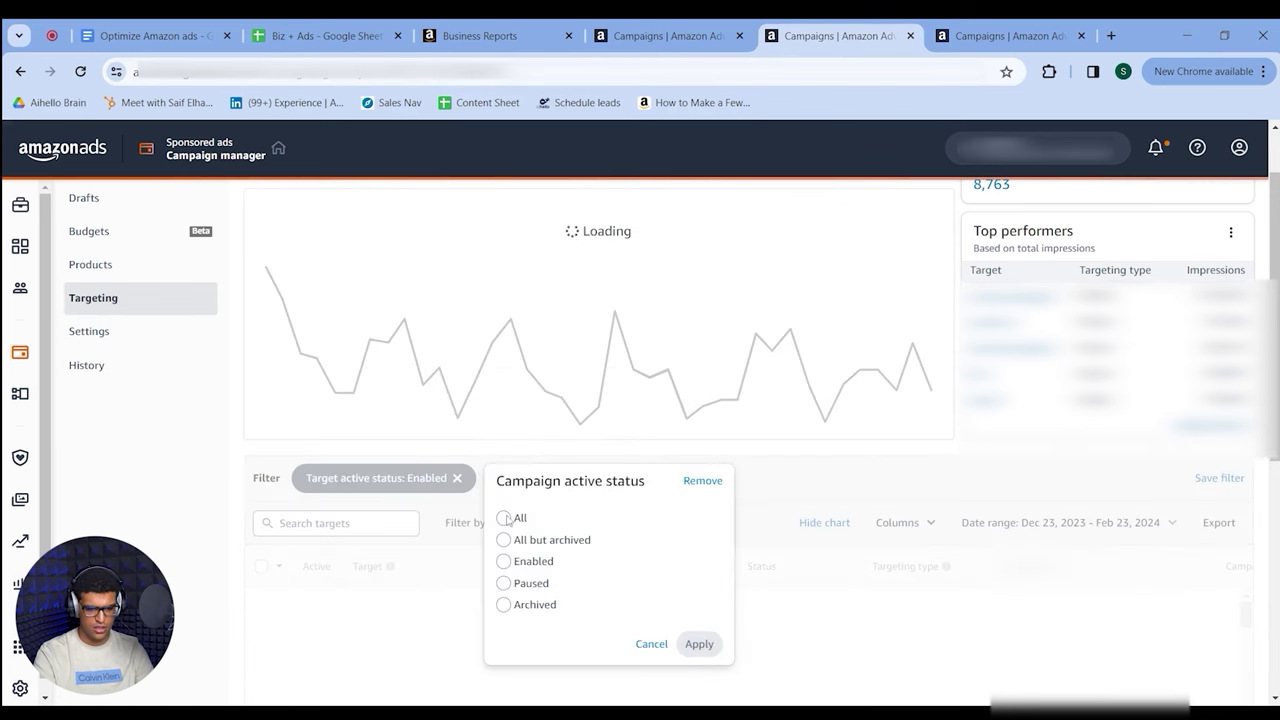
click(503, 561)
click(699, 644)
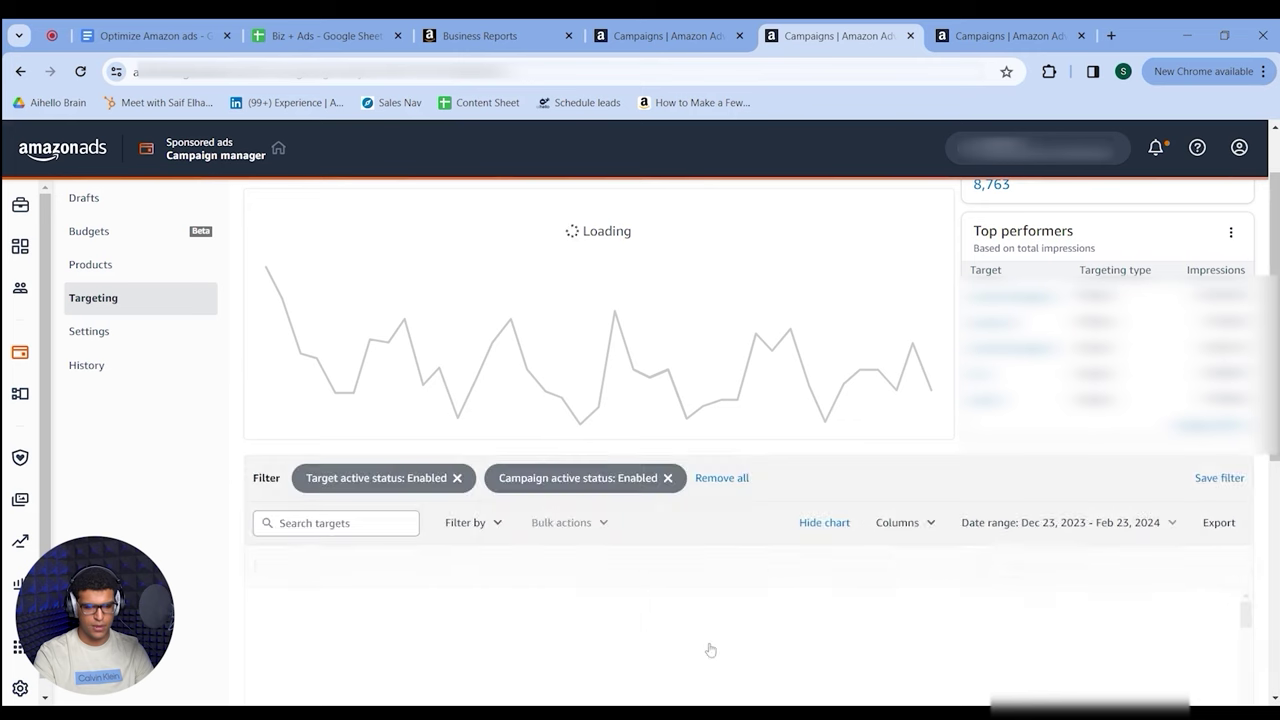
- Limit the enabled targets to the first four campaigns listed under the Campaigns and ad groups filter
scroll(791, 510, down, 1)
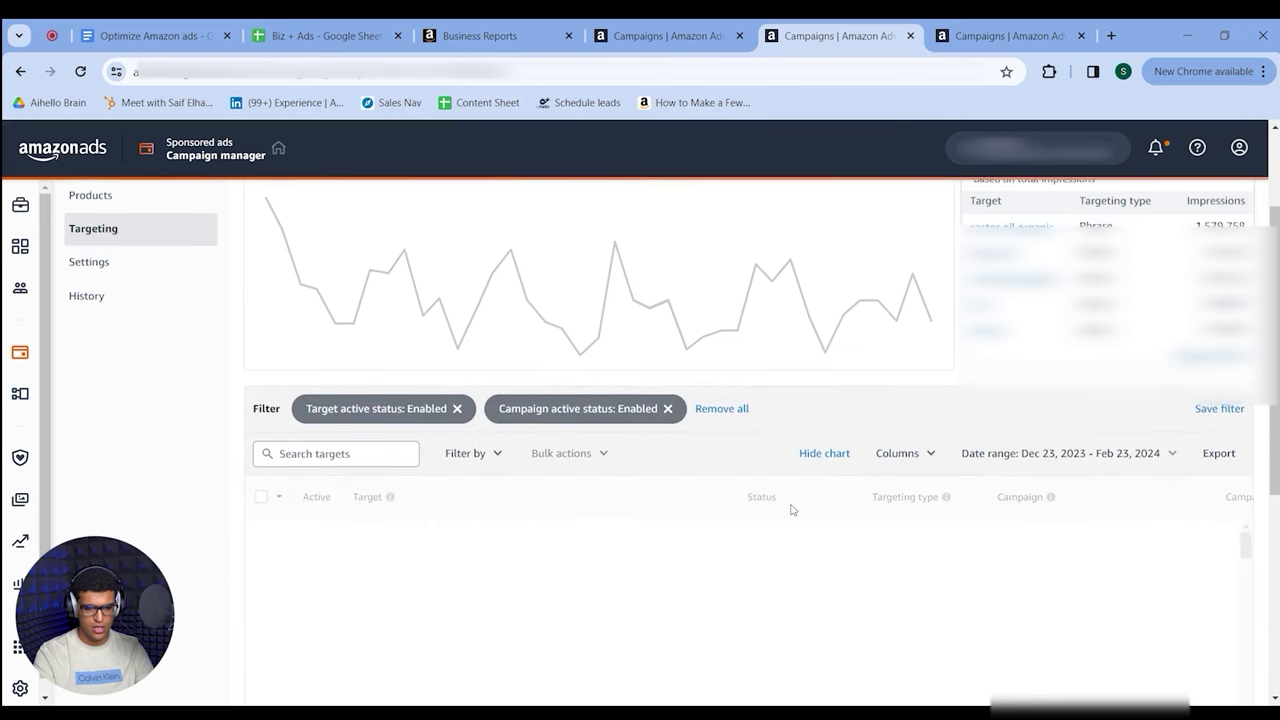
click(470, 452)
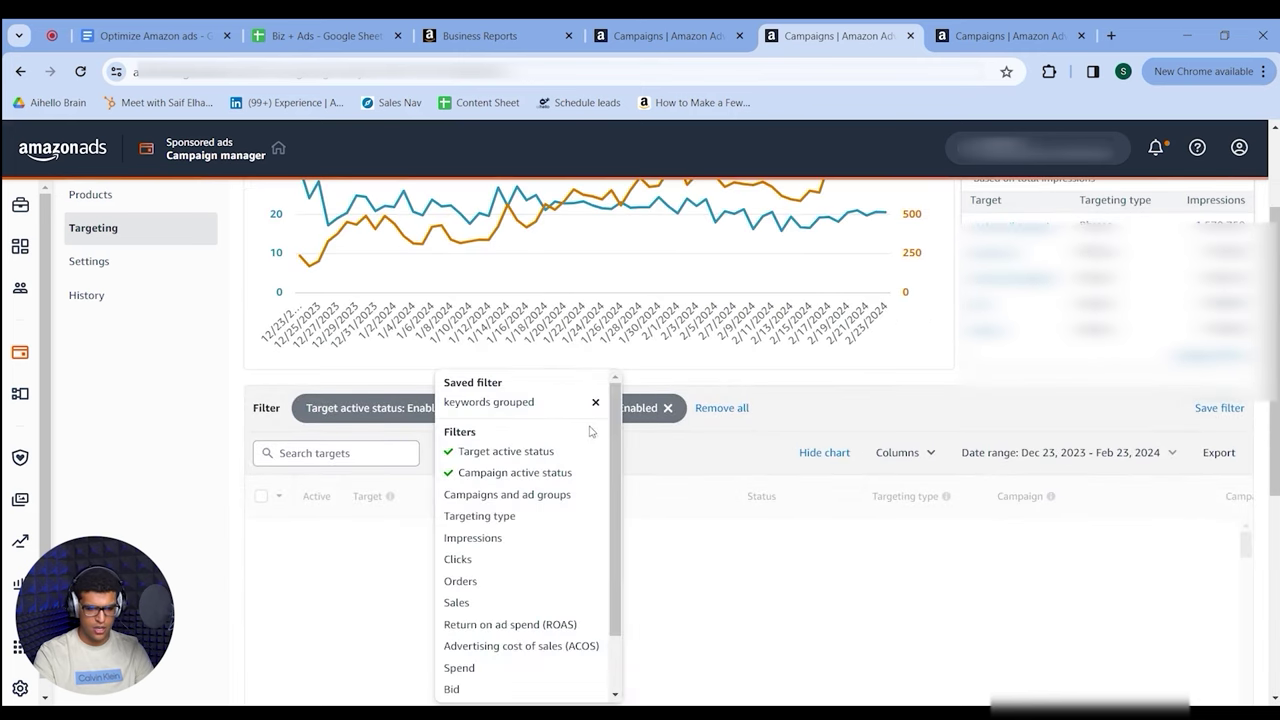
click(539, 496)
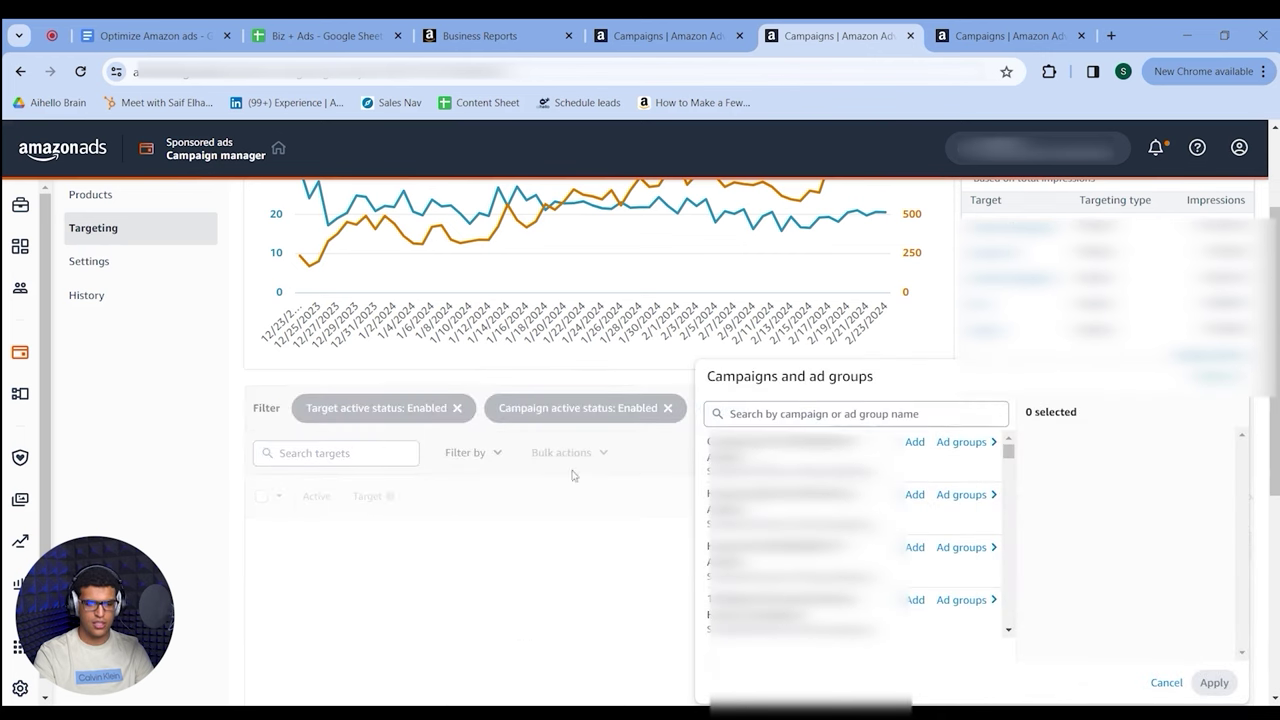
click(855, 413)
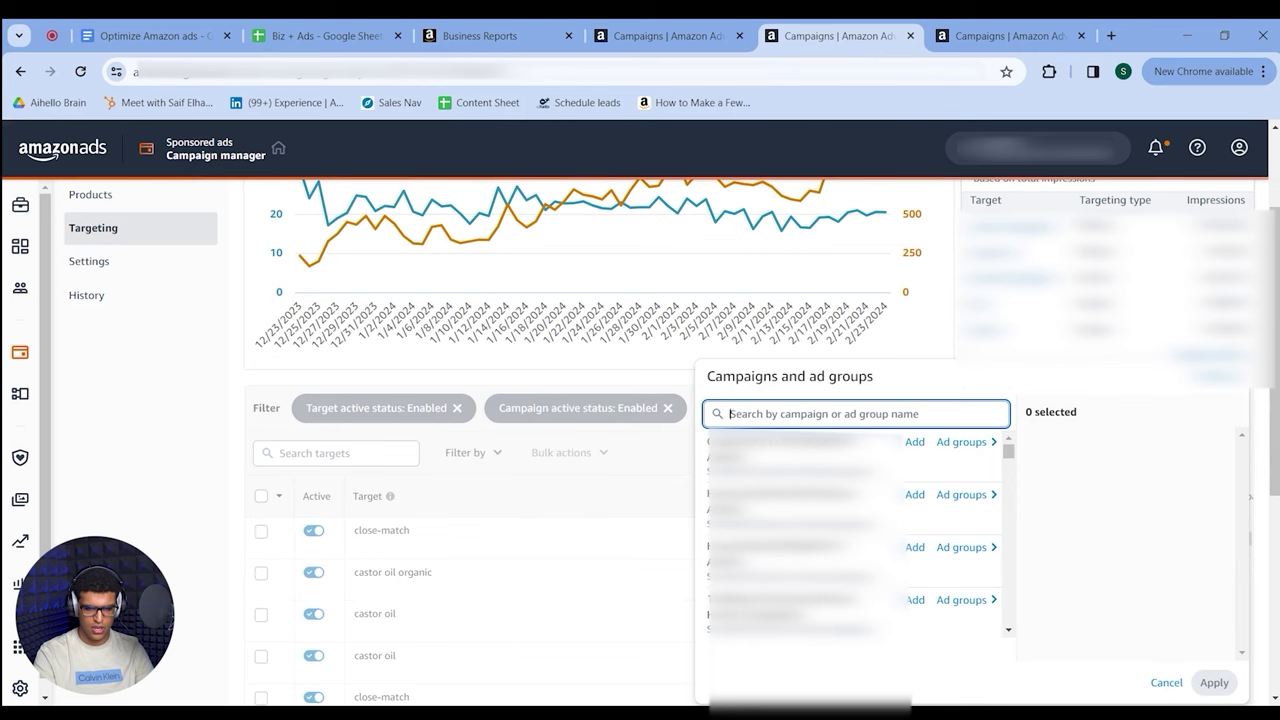
click(913, 444)
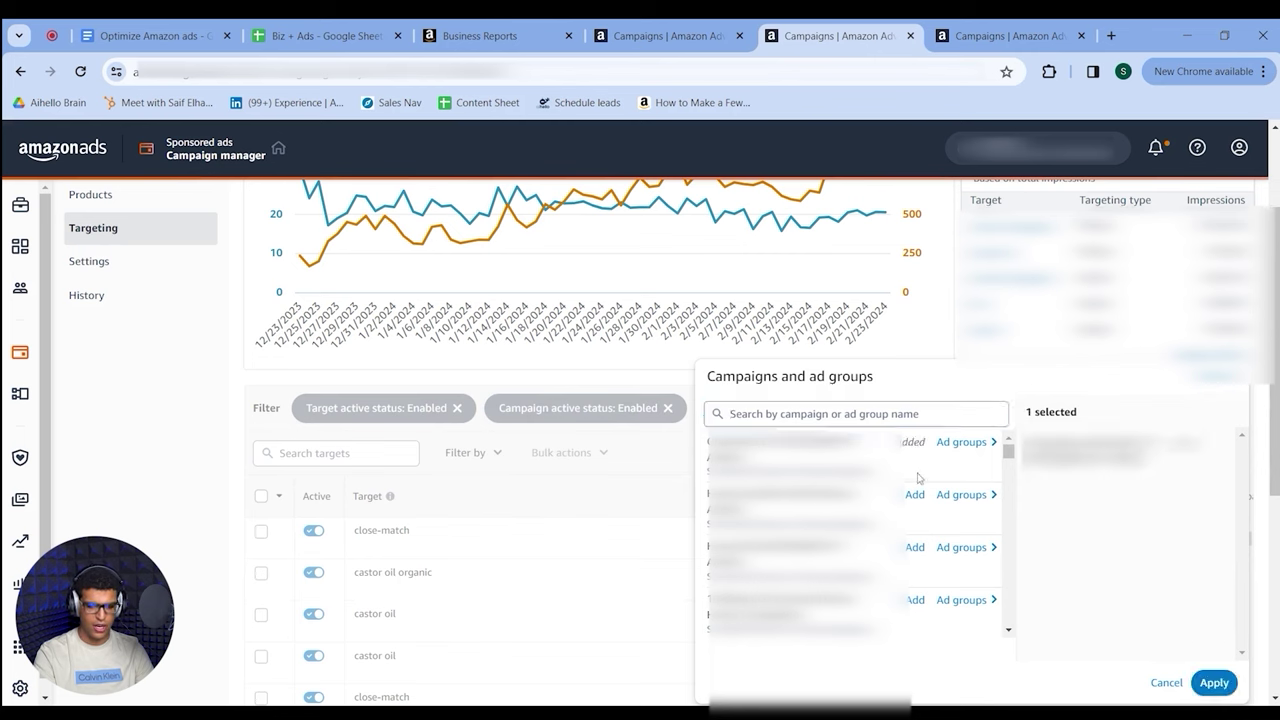
click(840, 416)
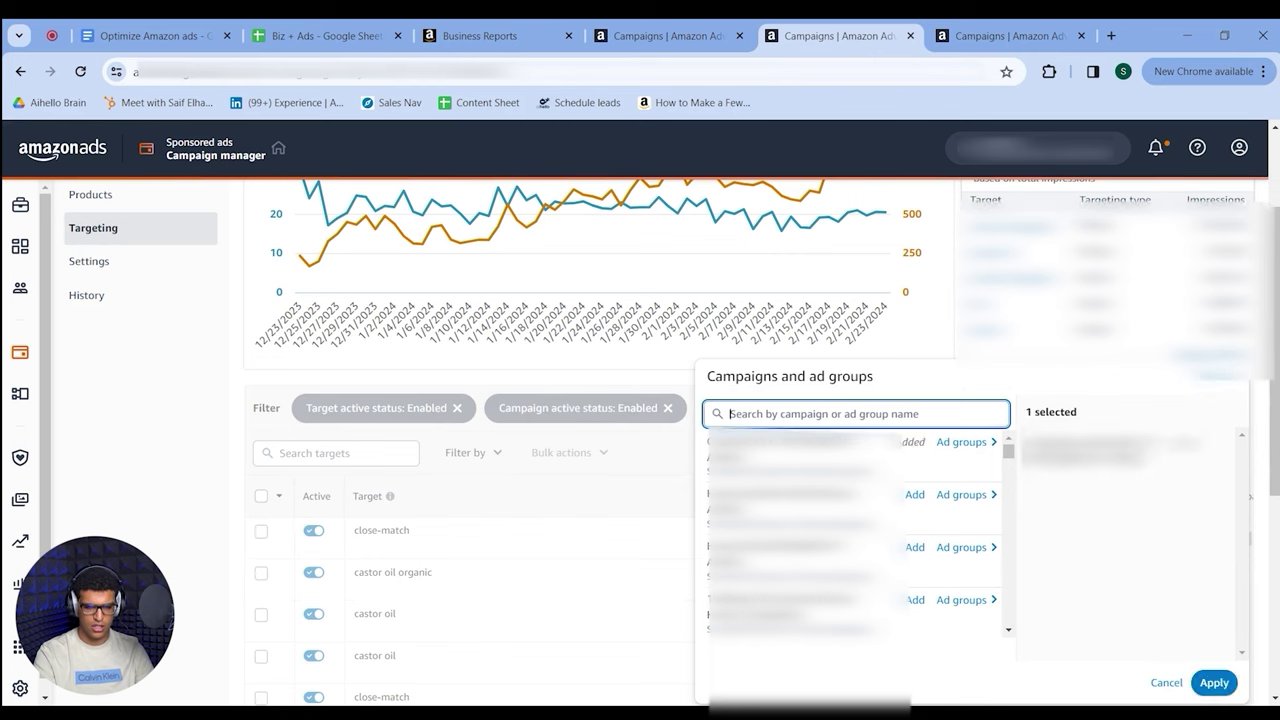
click(914, 494)
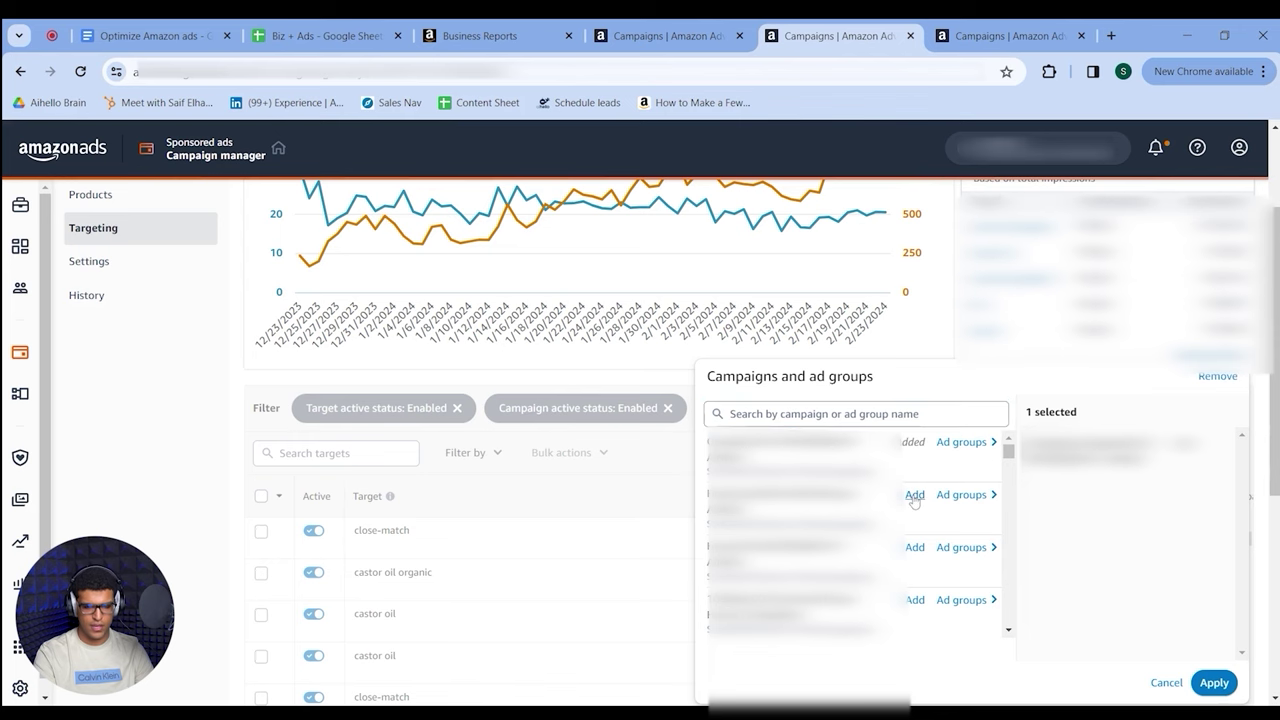
click(915, 547)
click(915, 600)
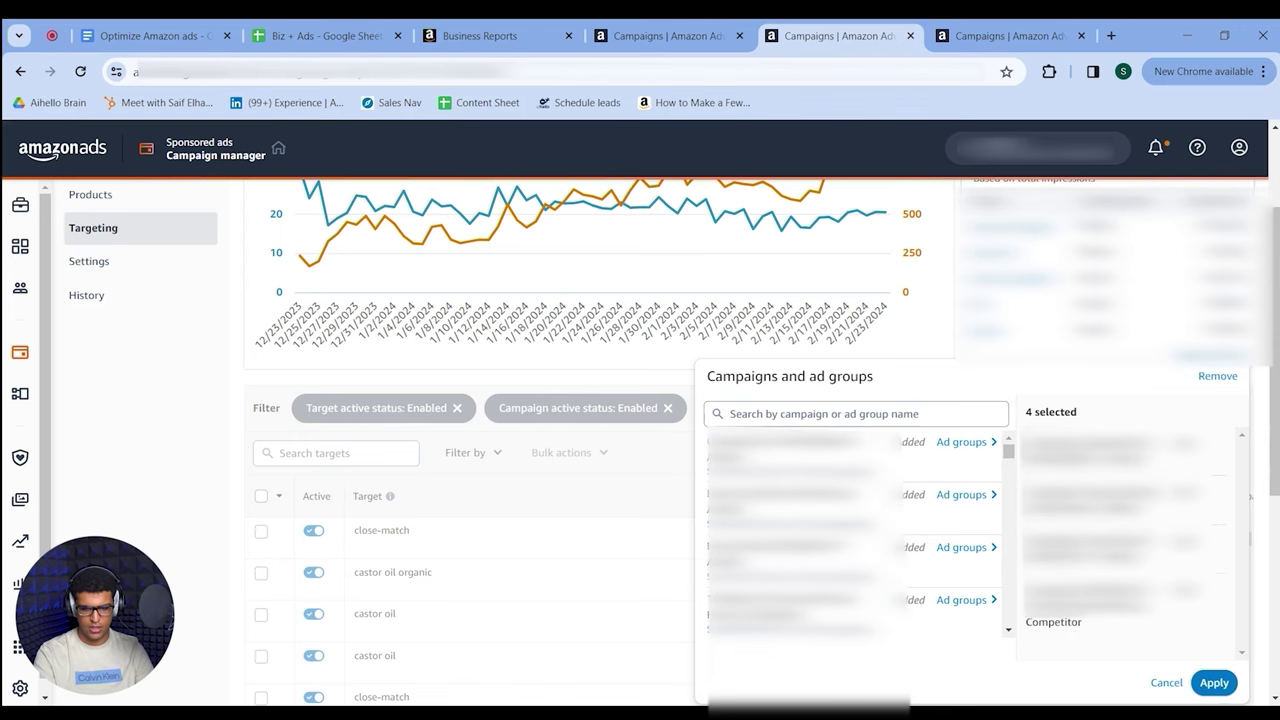
click(1214, 682)
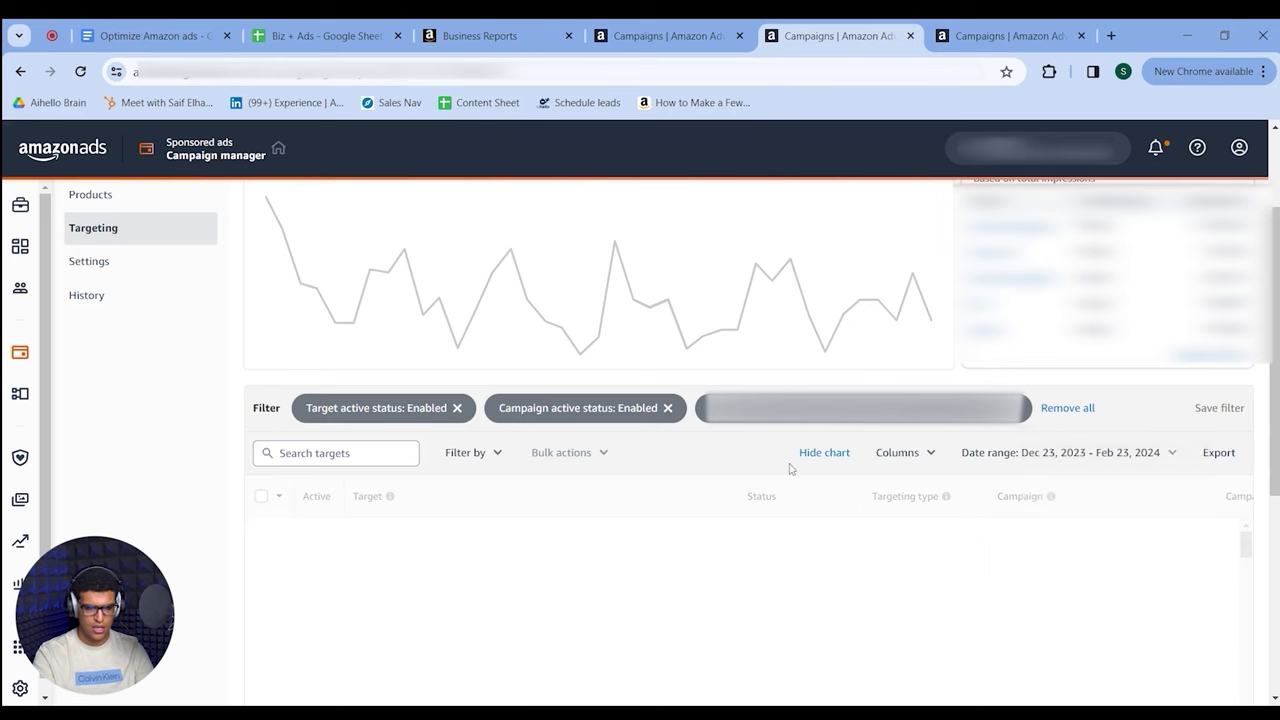
- Filter the selected campaigns' targets by Advertising cost of sales (ACOS) greater than 36%
scroll(789, 468, down, 1)
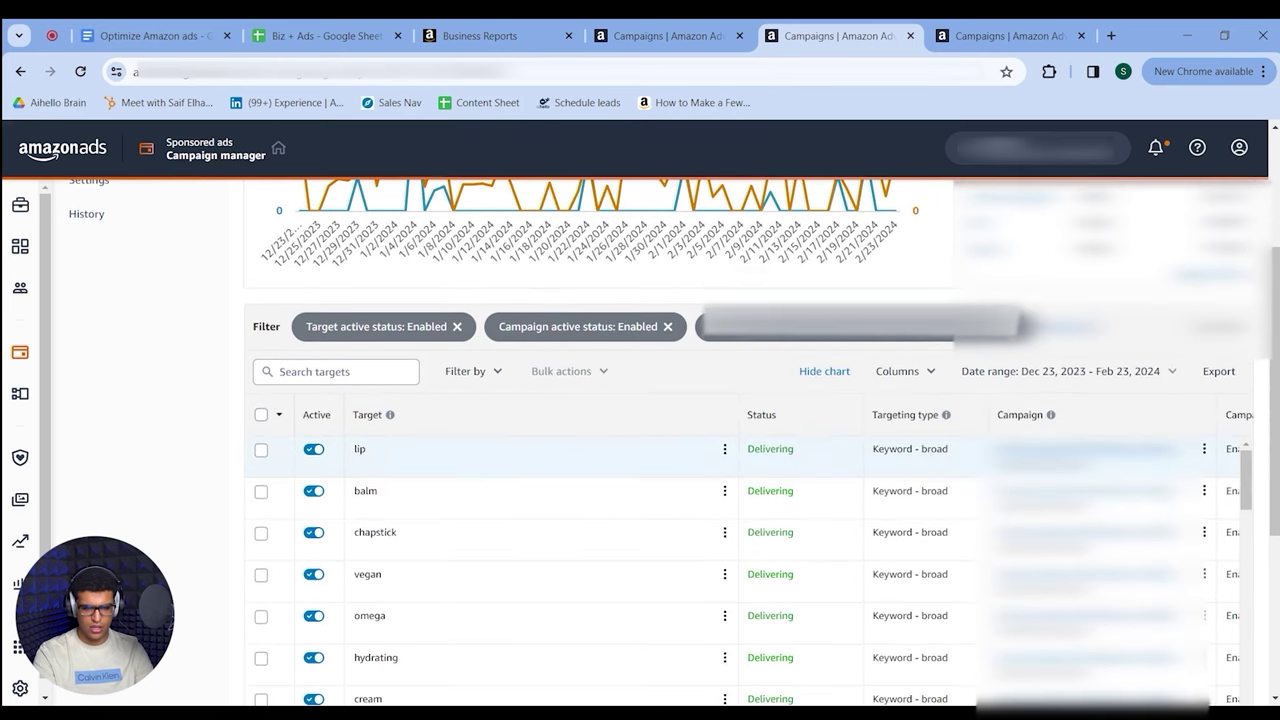
scroll(707, 397, down, 2)
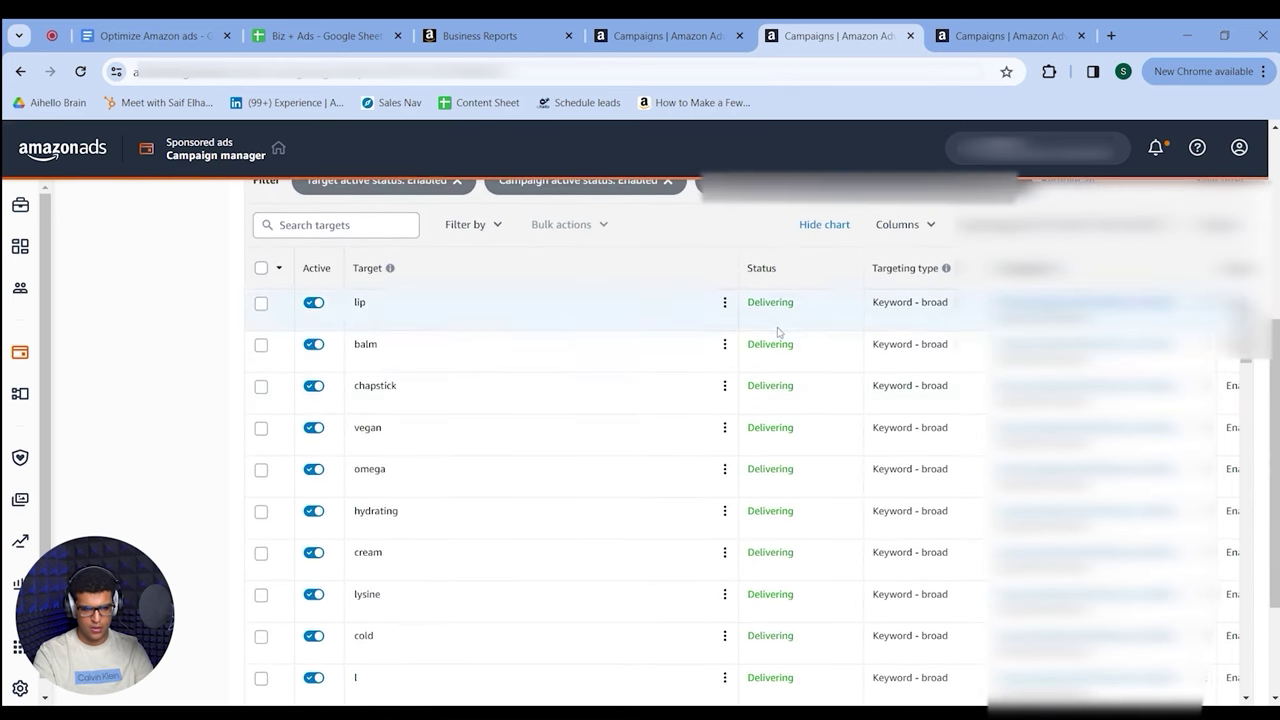
scroll(555, 255, up, 1)
click(470, 331)
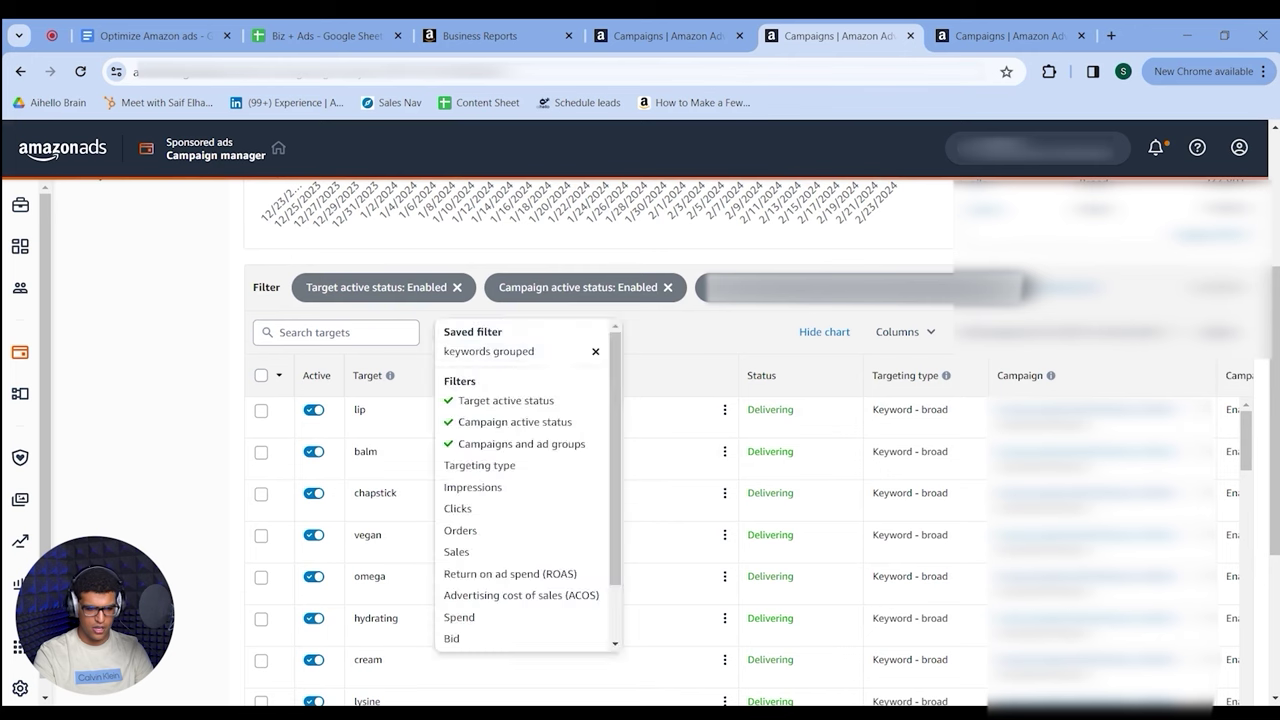
click(548, 596)
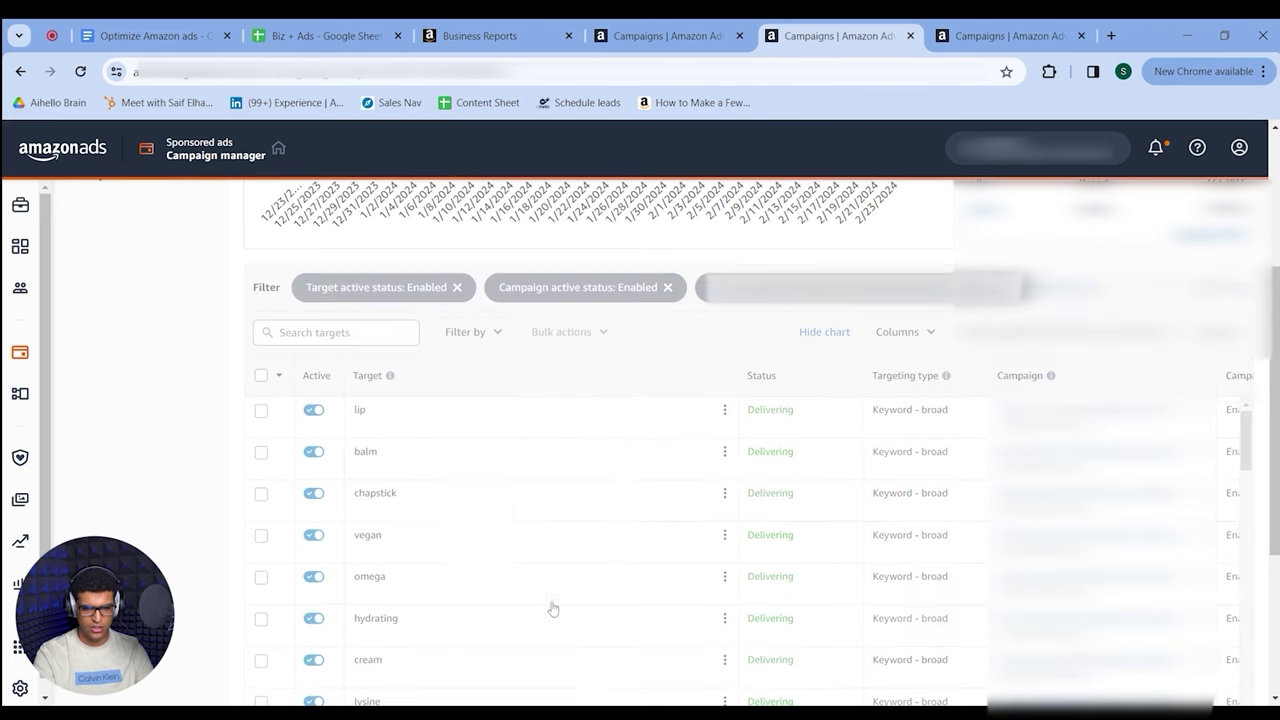
click(1134, 330)
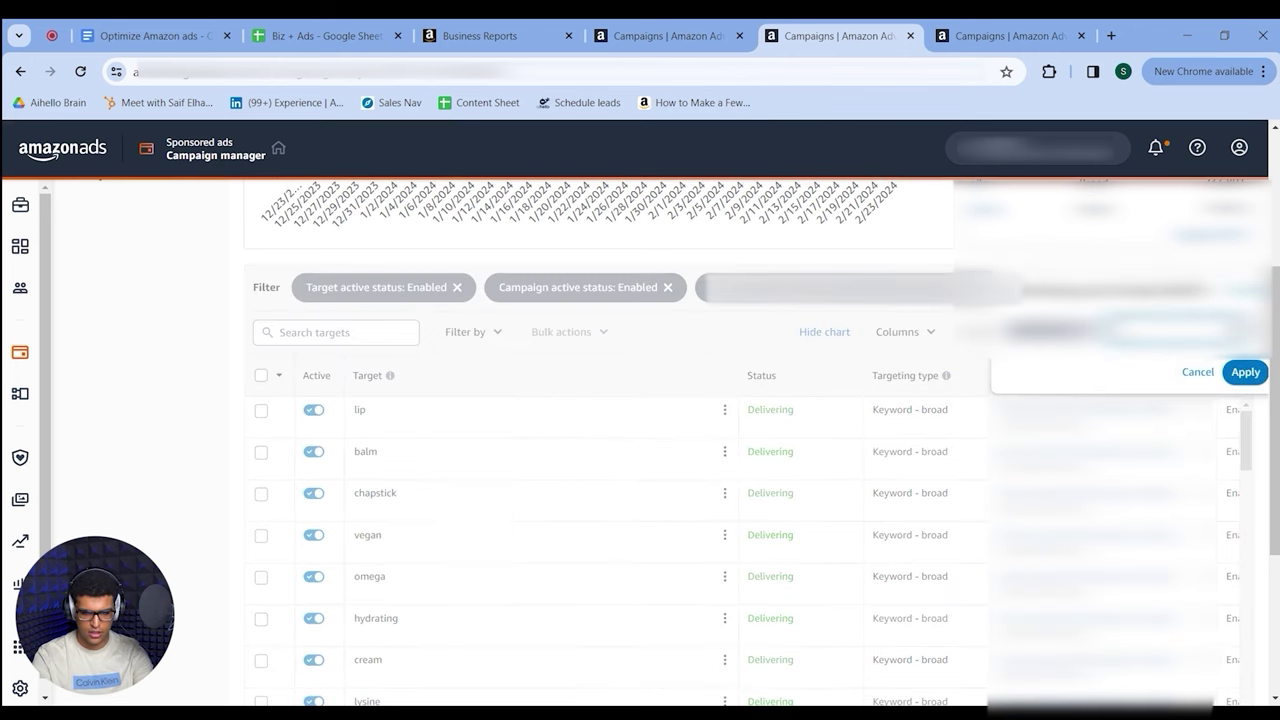
click(1245, 372)
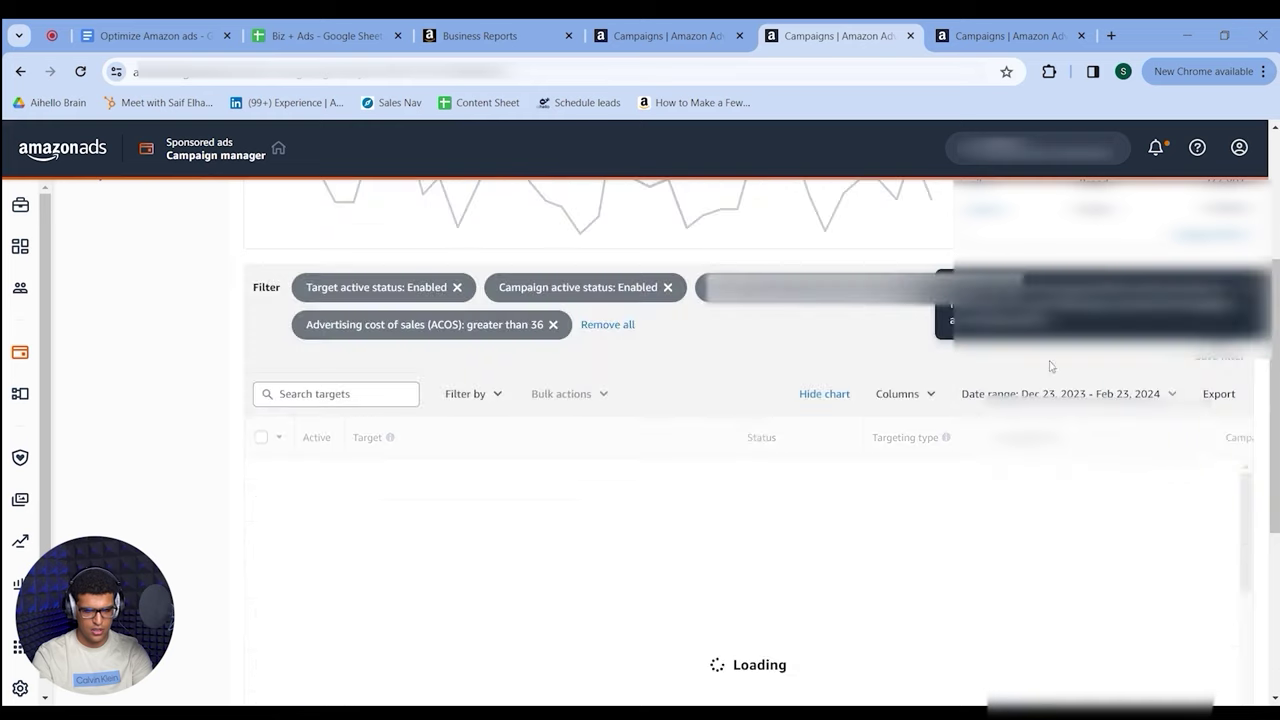
scroll(691, 403, down, 1)
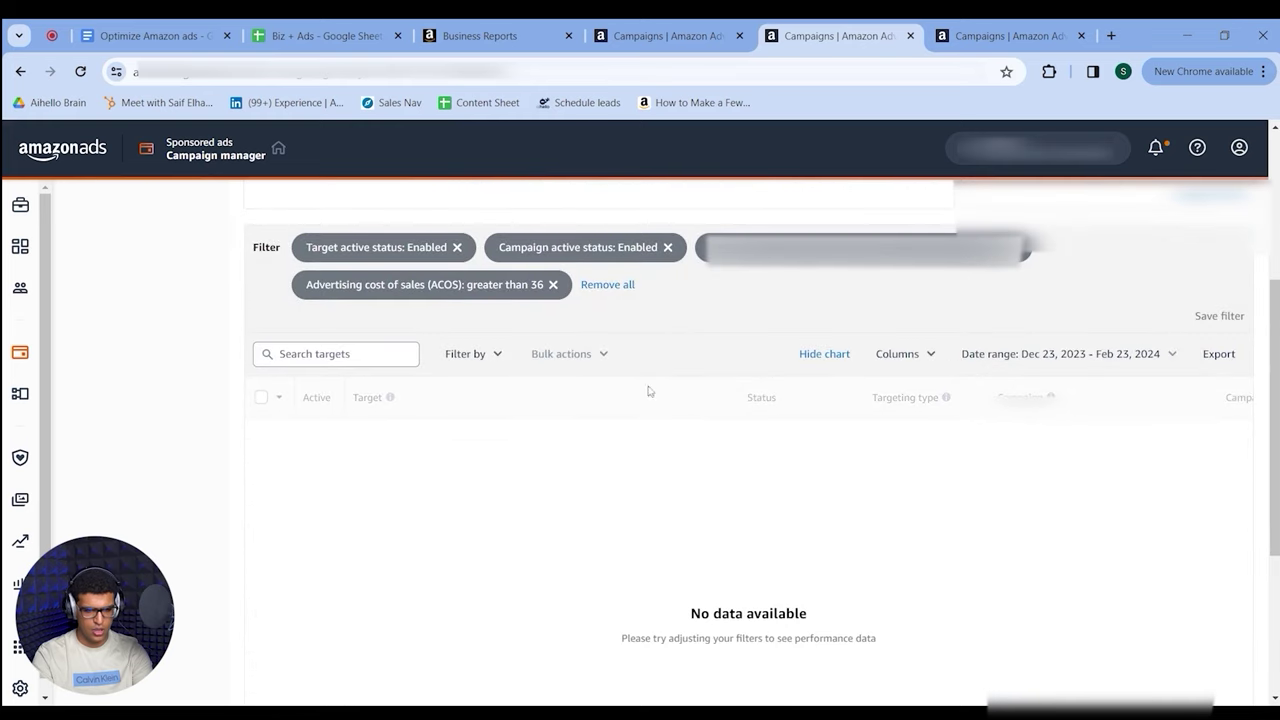
click(508, 290)
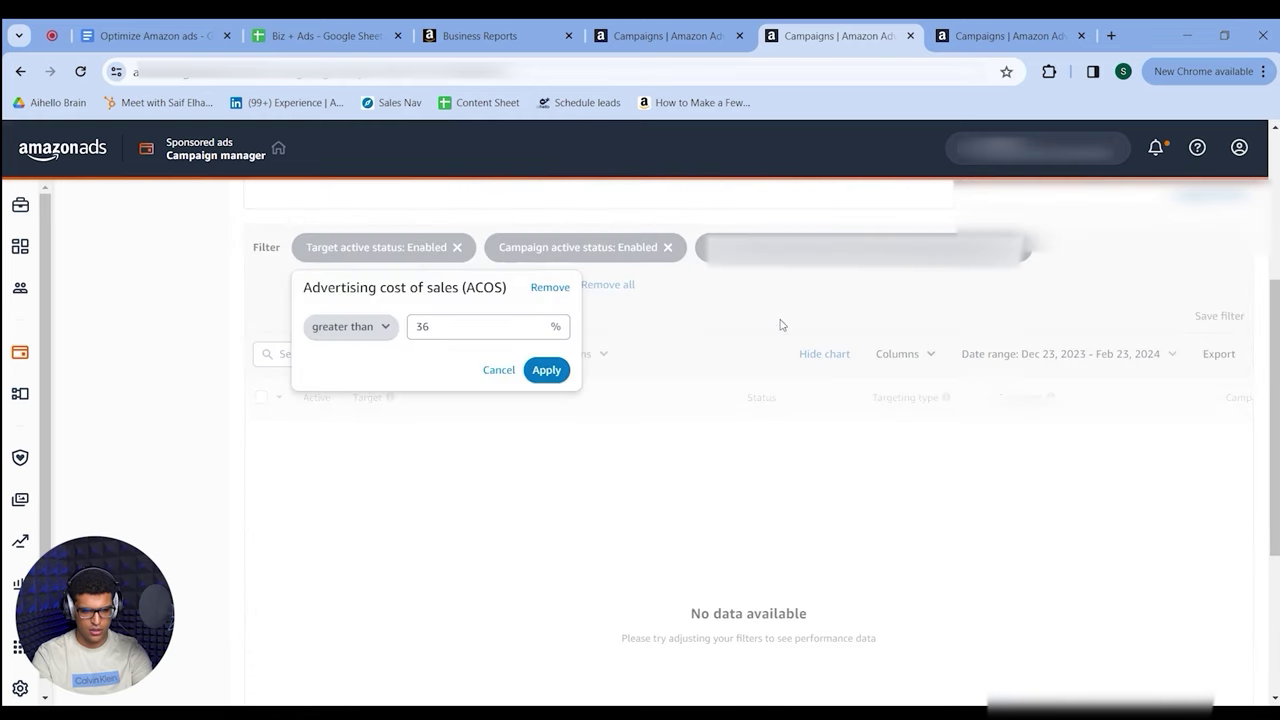
click(480, 326)
key(BackSpace)
key(BackSpace)
text(0)
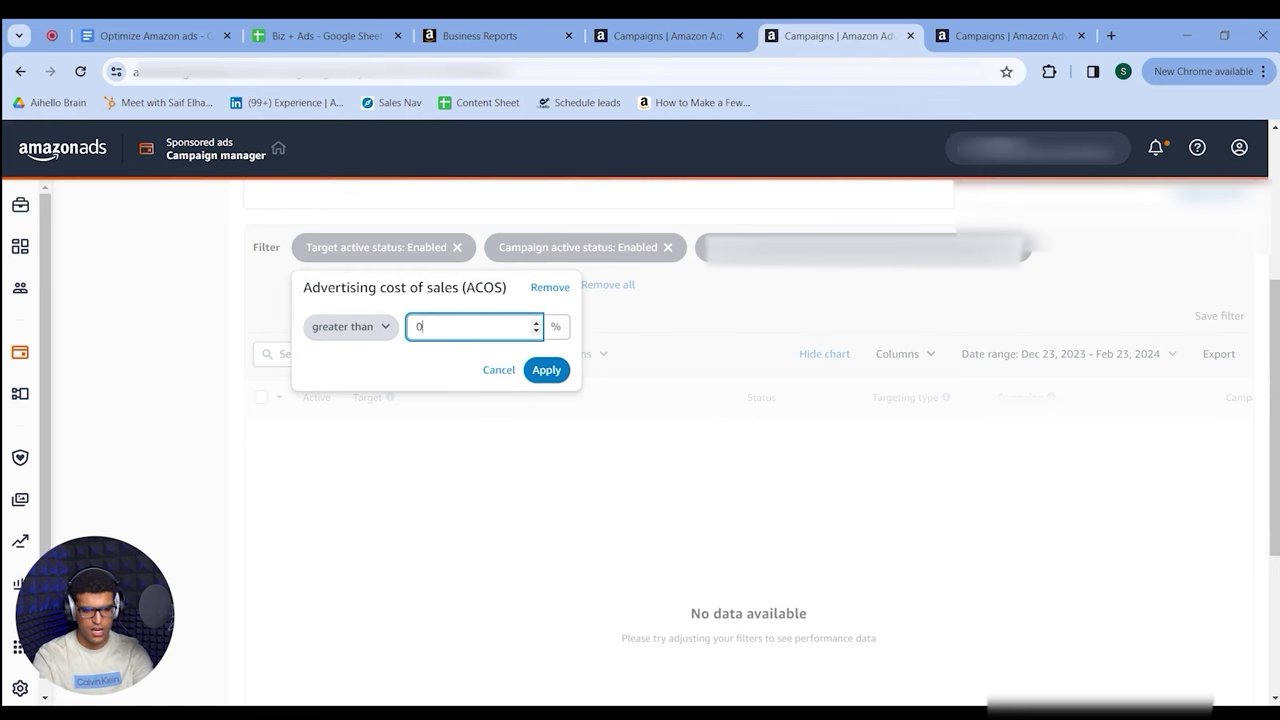
click(497, 370)
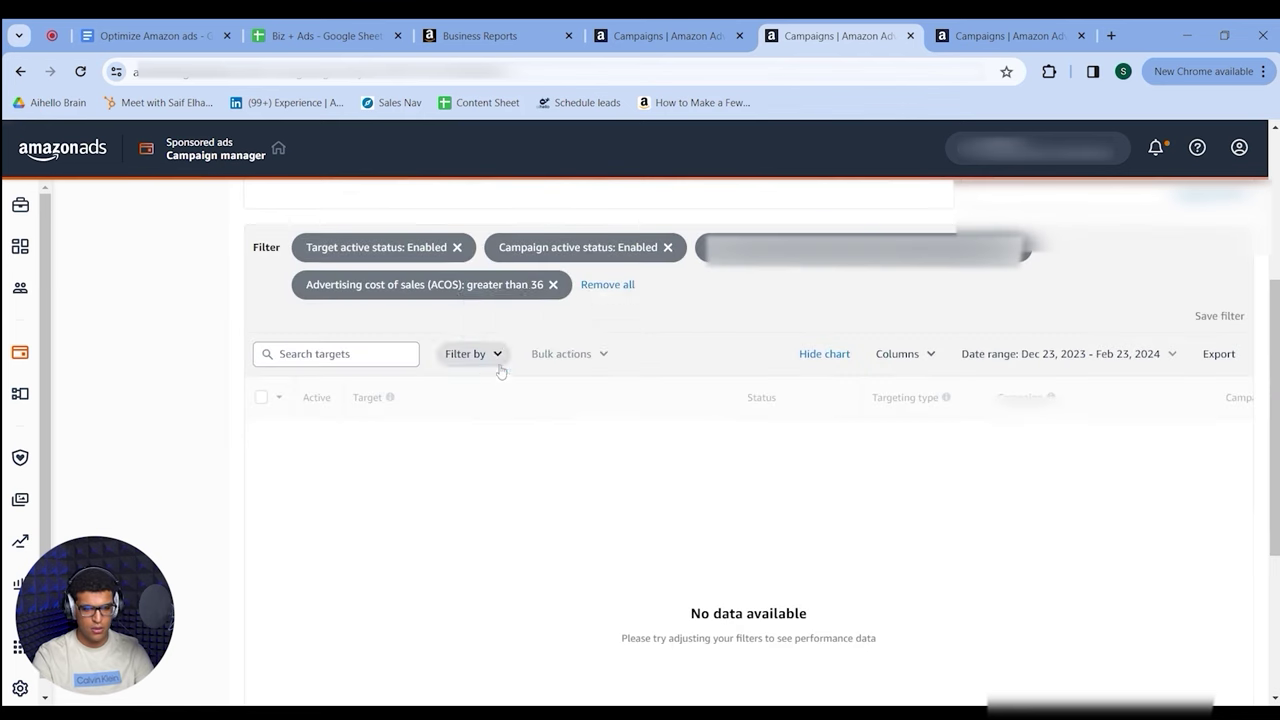
- Replace the ACOS filter on the target list with a Sales equals $0.00 filter
click(553, 285)
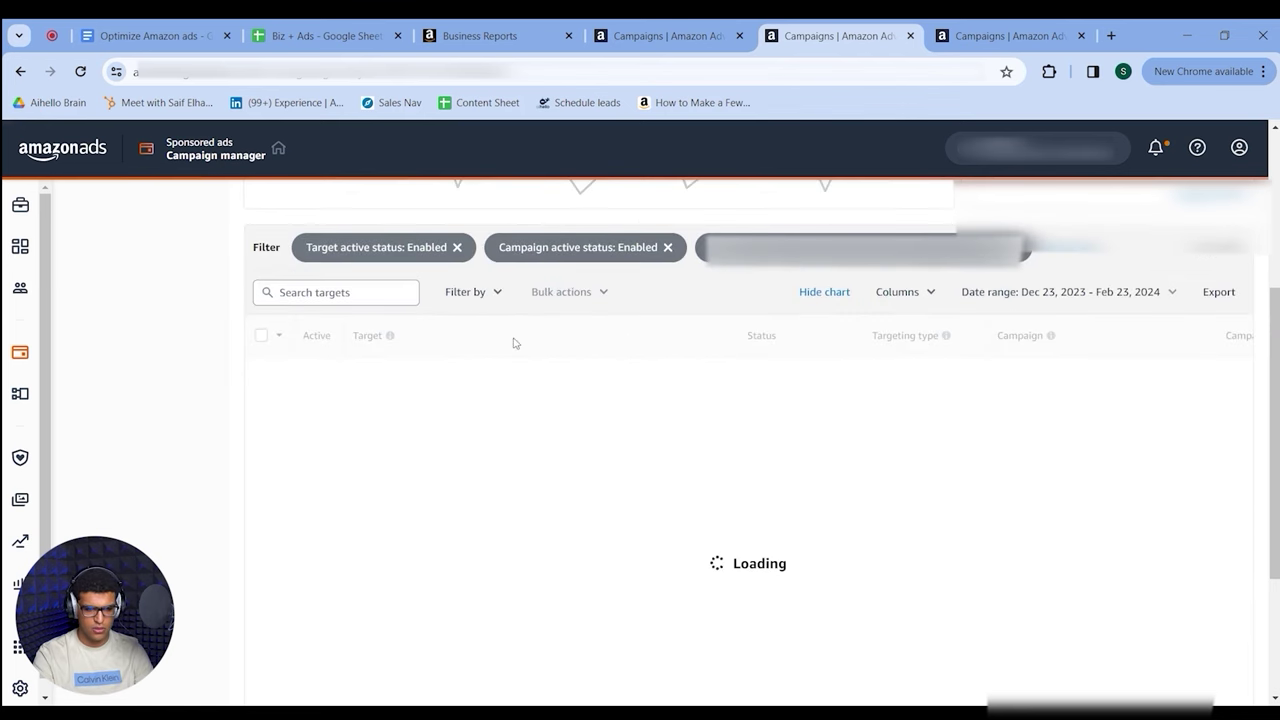
click(468, 292)
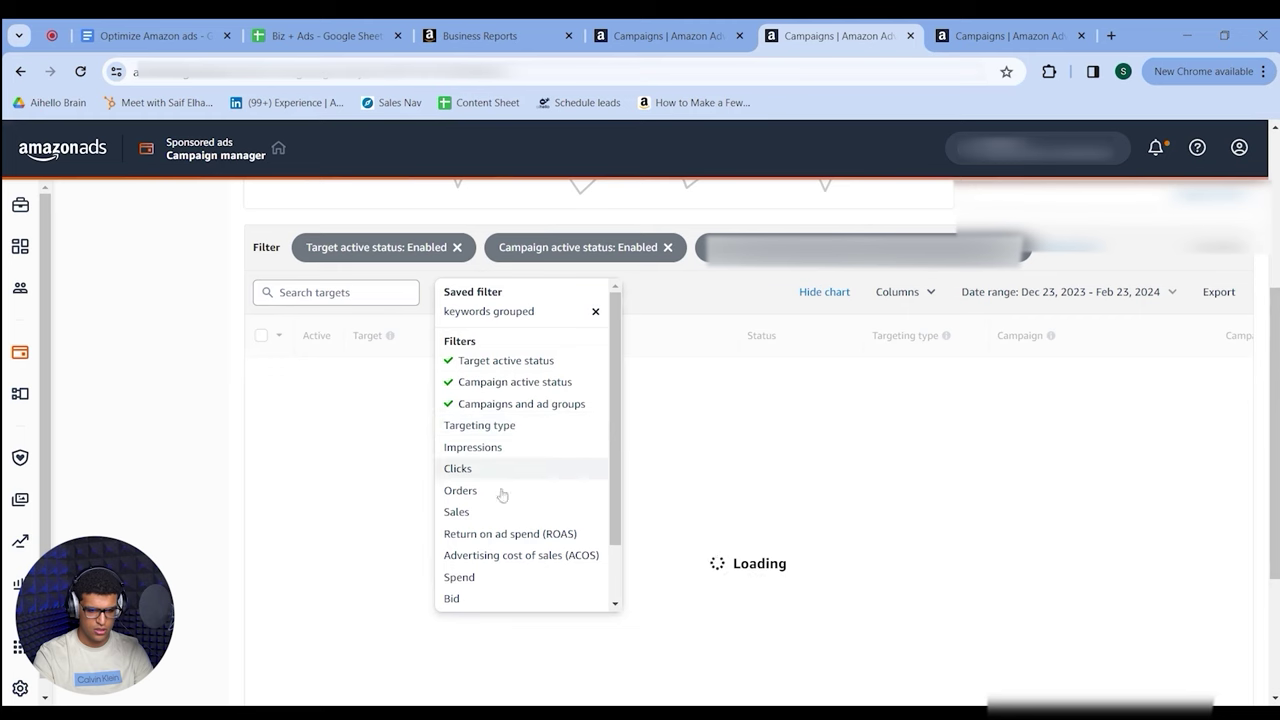
click(466, 511)
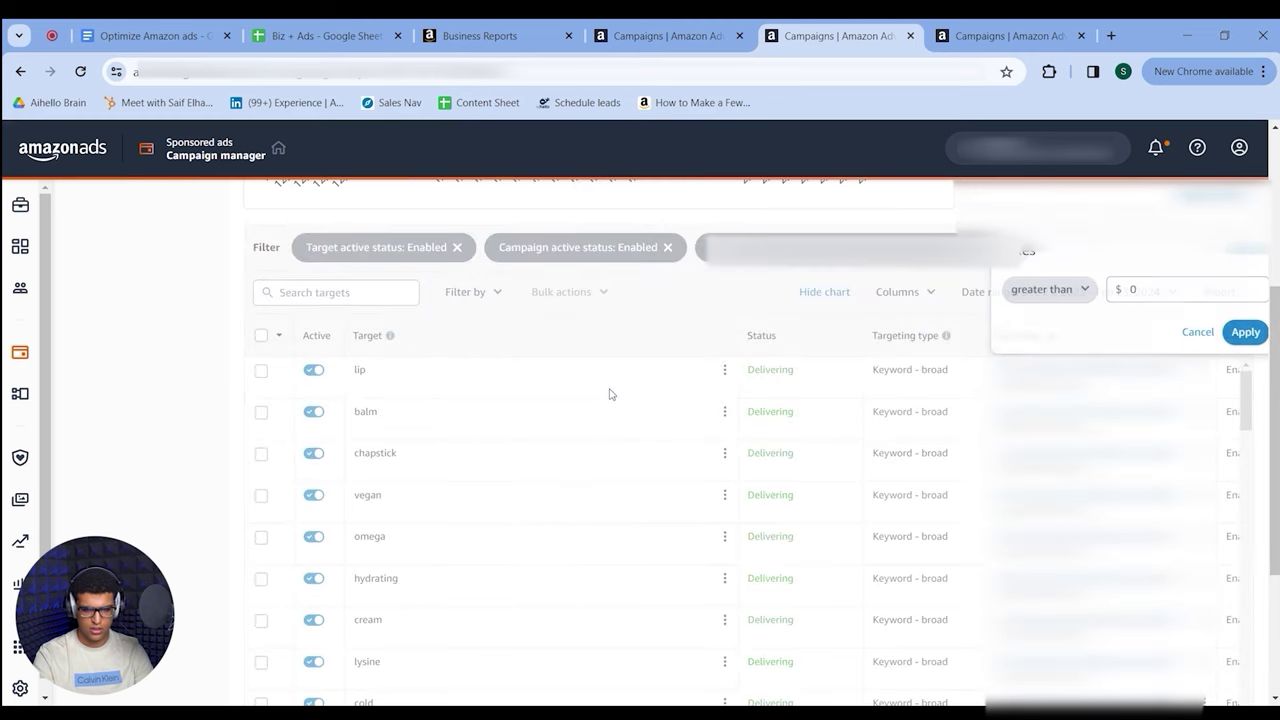
click(1016, 292)
click(1026, 313)
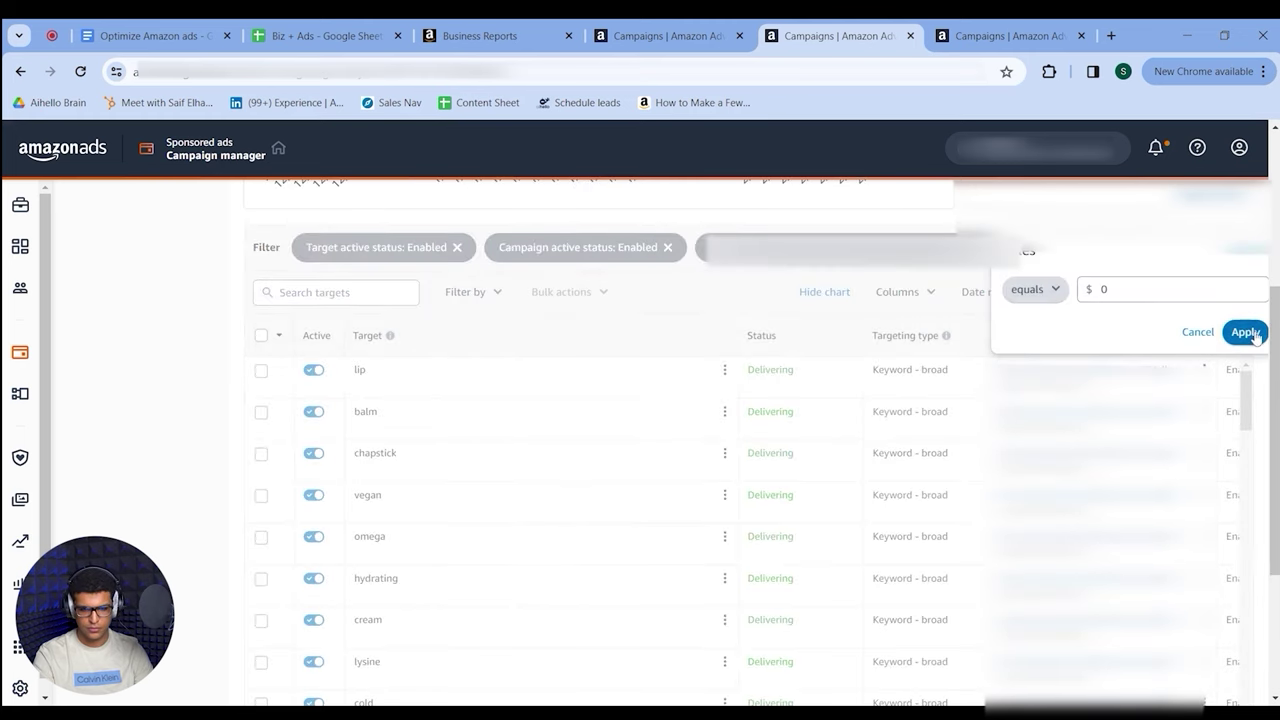
click(1243, 332)
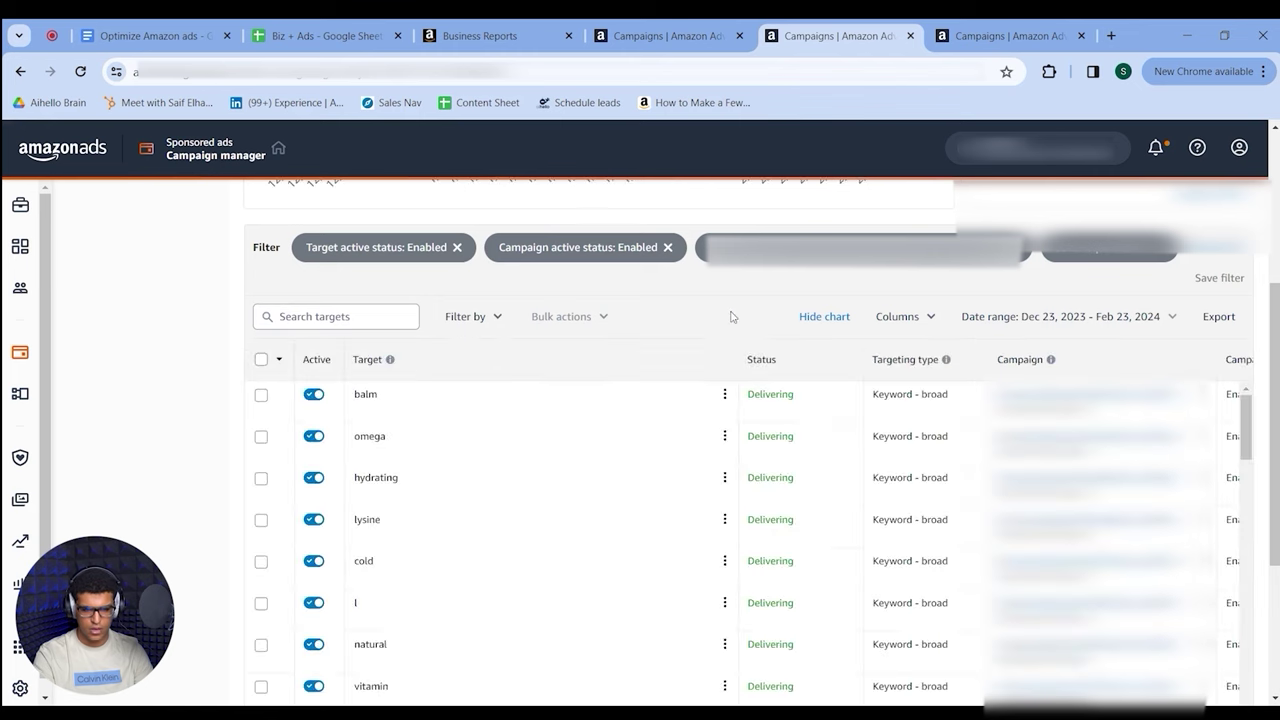
- Sort the zero-sales targets by Spend from highest to lowest and set the date range to Last 30 days
scroll(1005, 490, right, 10)
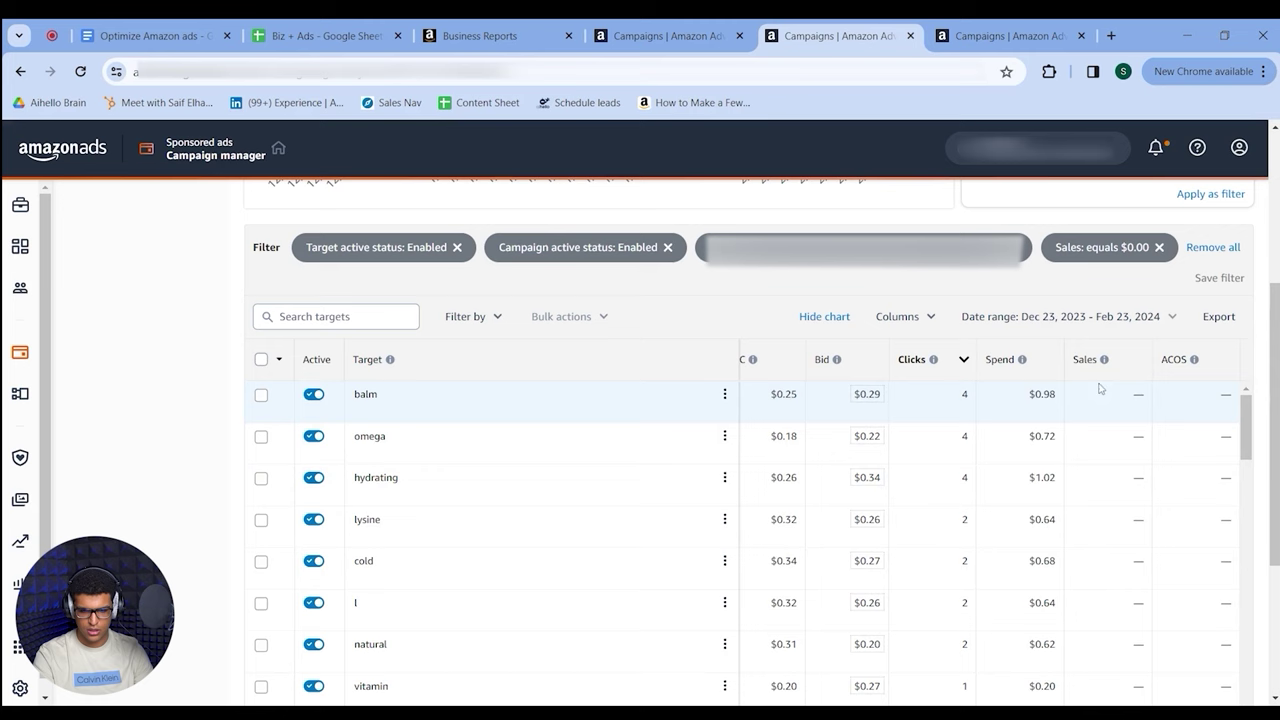
click(1050, 360)
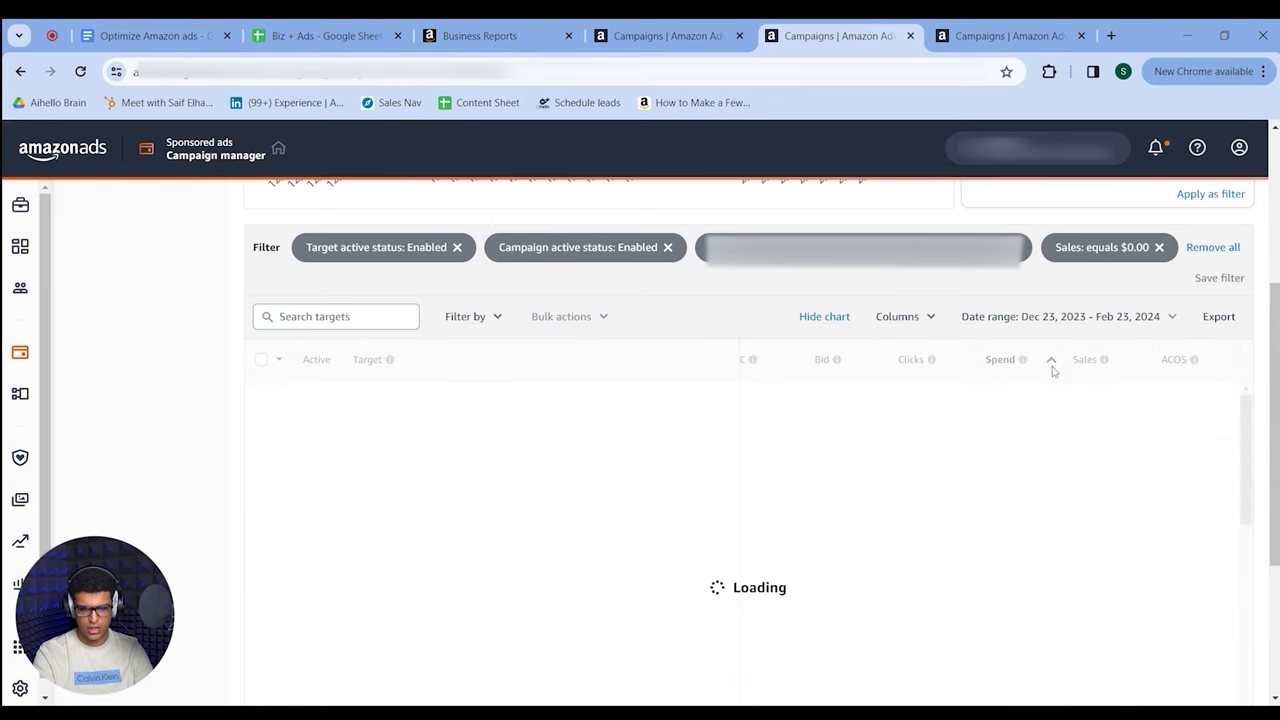
click(1050, 362)
click(1058, 318)
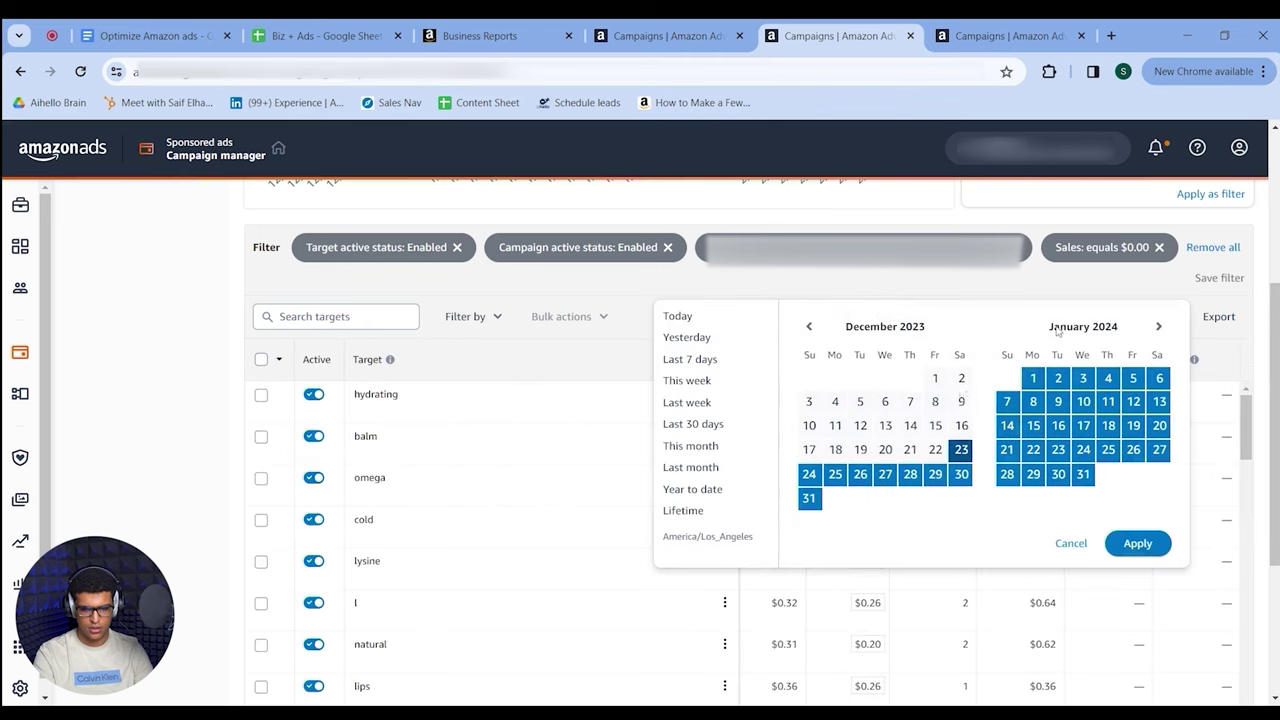
click(737, 426)
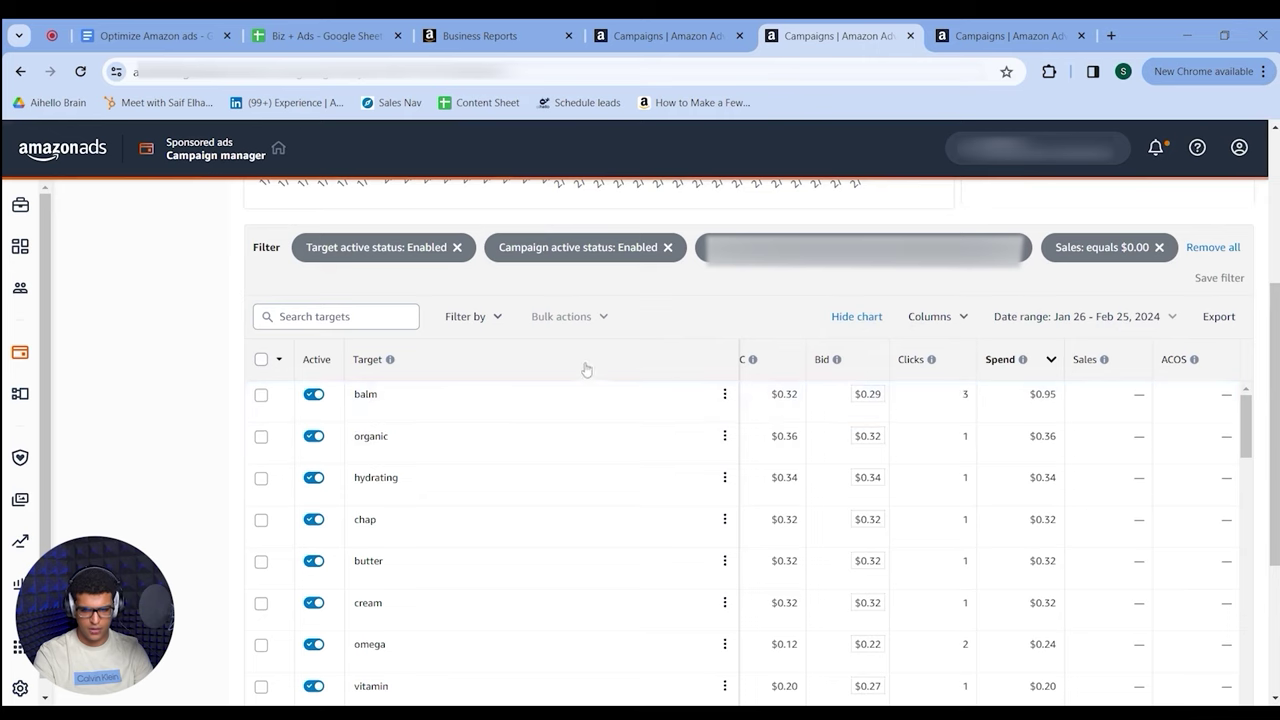
scroll(750, 306, down, 1)
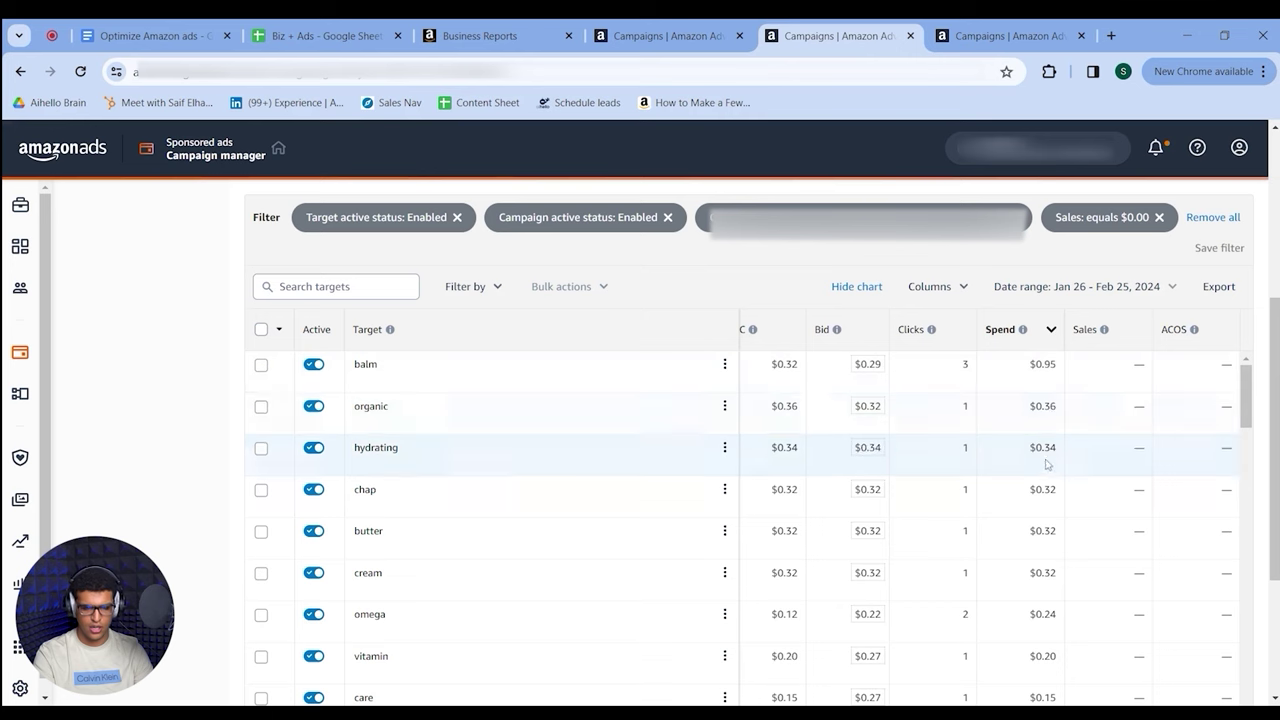
scroll(763, 263, down, 1)
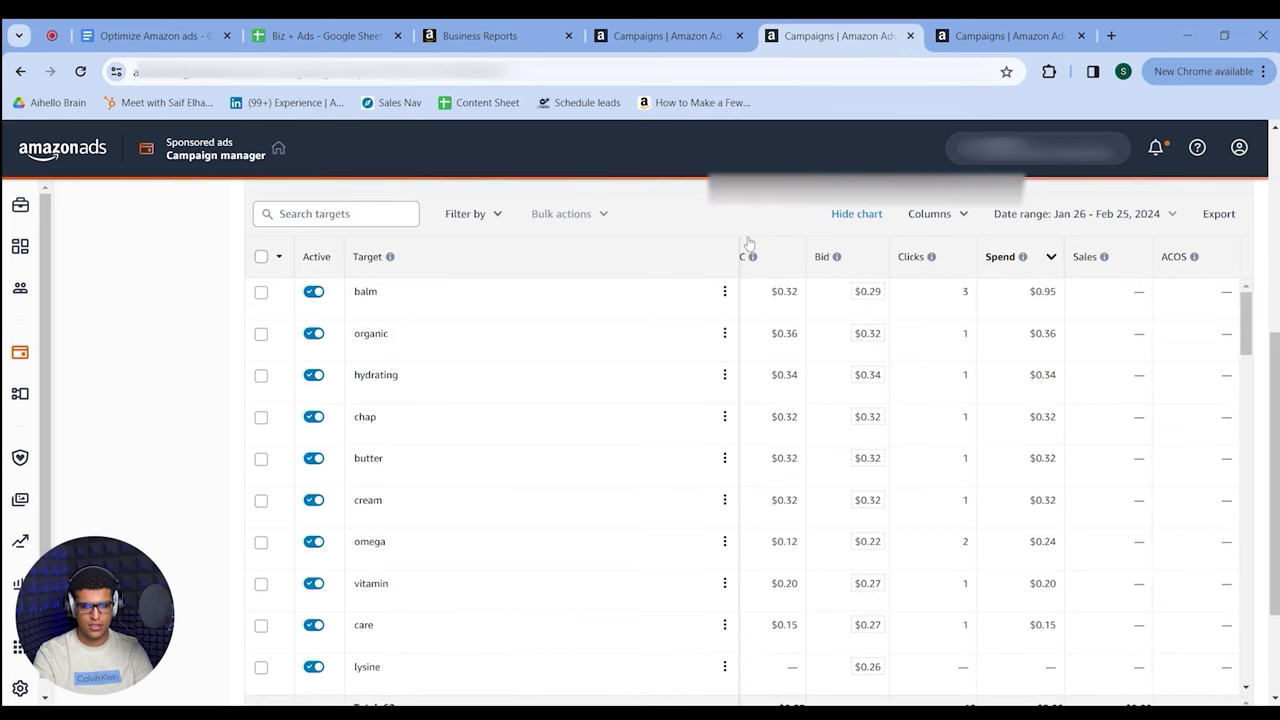
scroll(781, 338, up, 3)
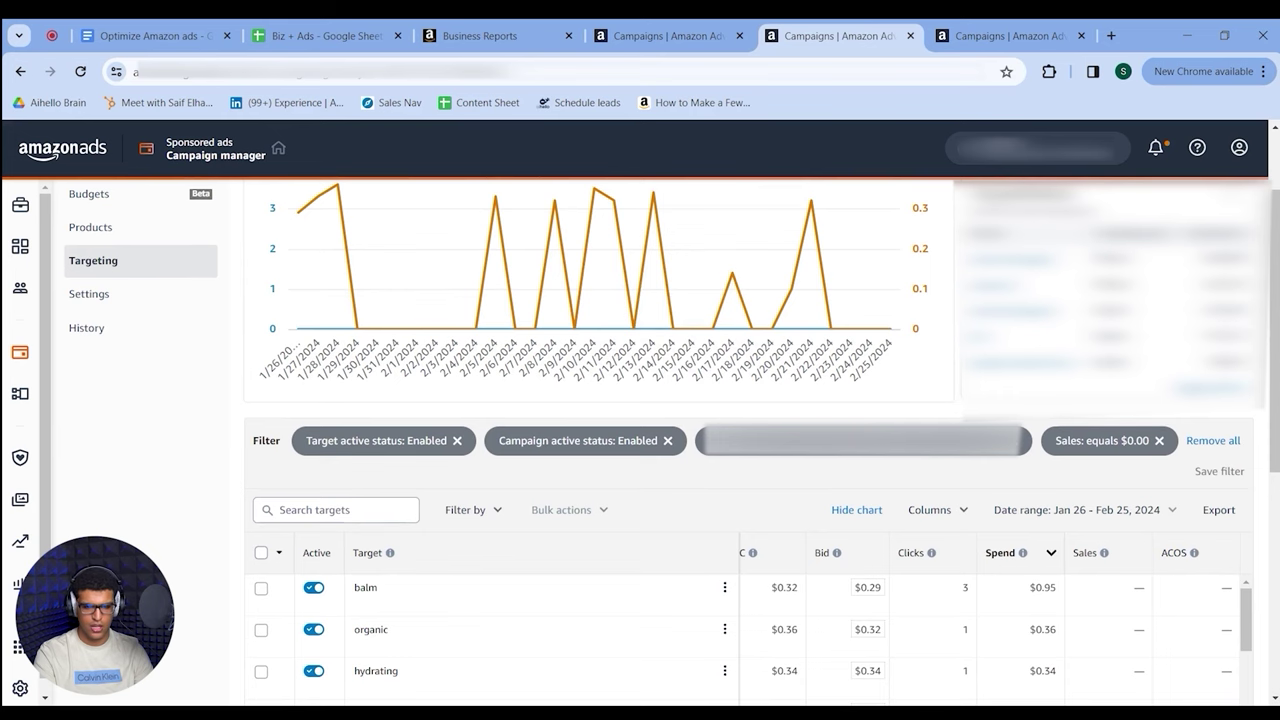
scroll(950, 345, down, 2)
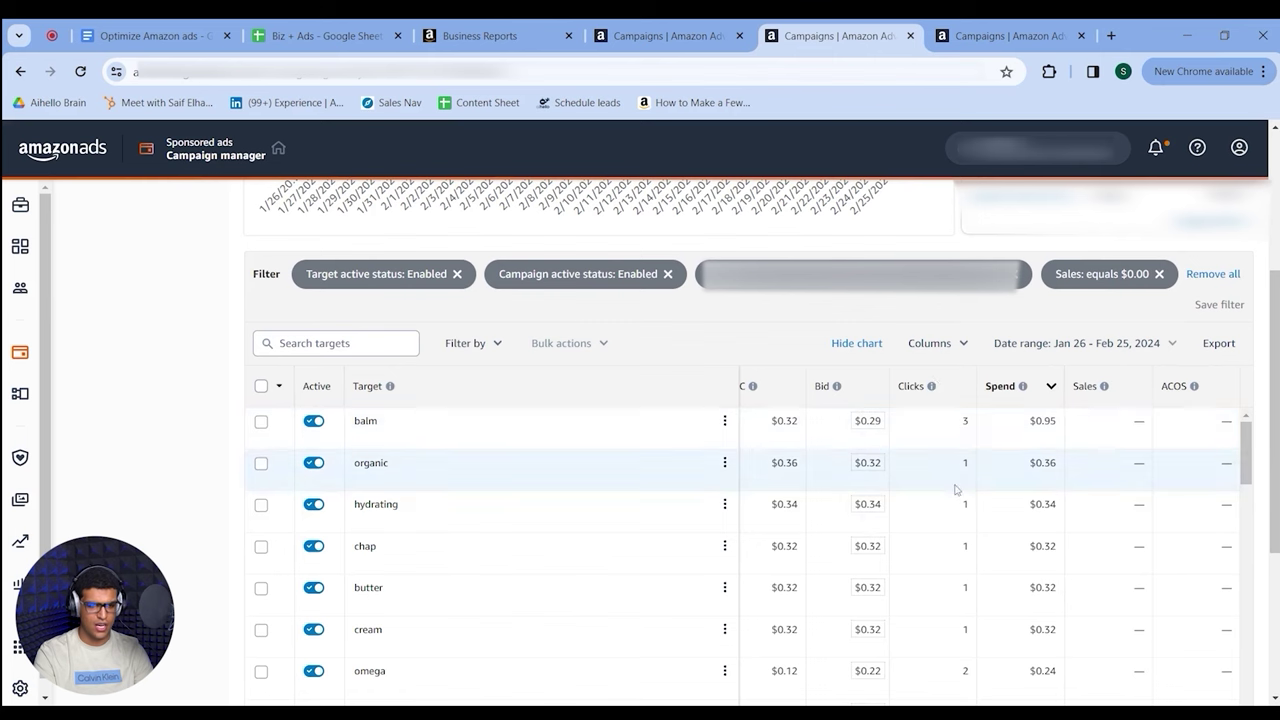
- Switch to the Biz + Ads Google Sheet and examine the products' Net Profit column
click(311, 30)
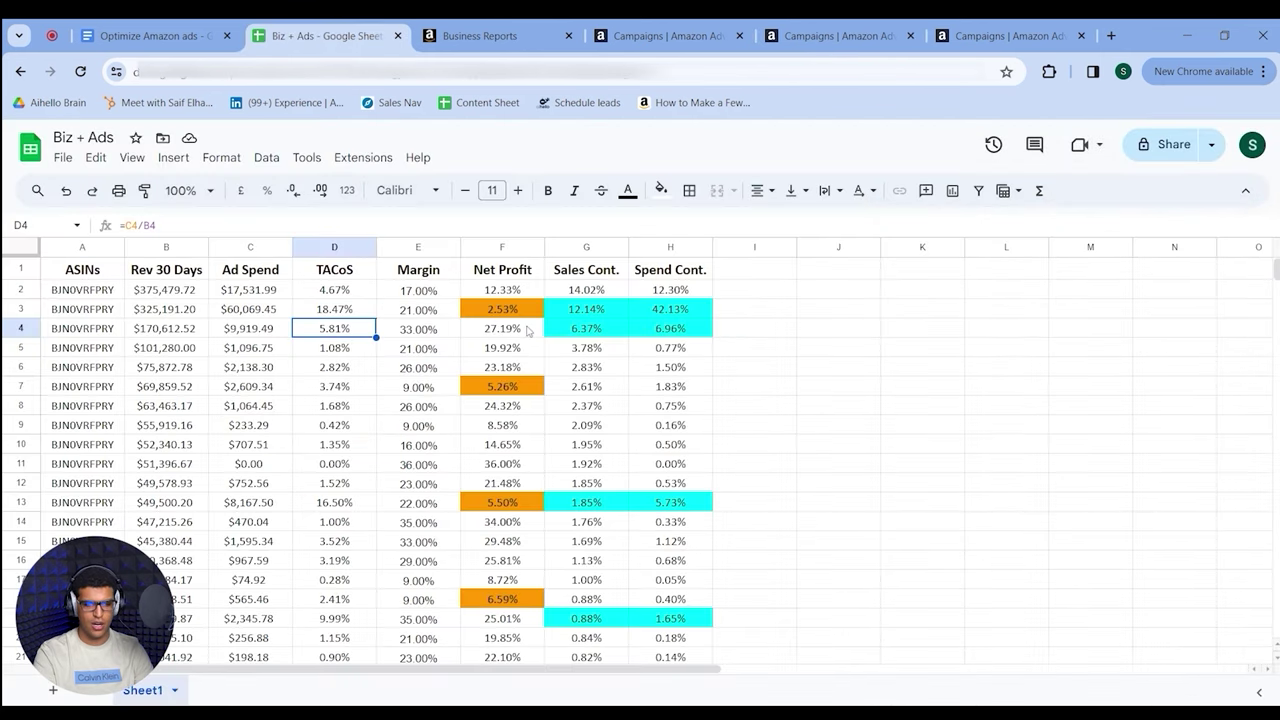
click(502, 247)
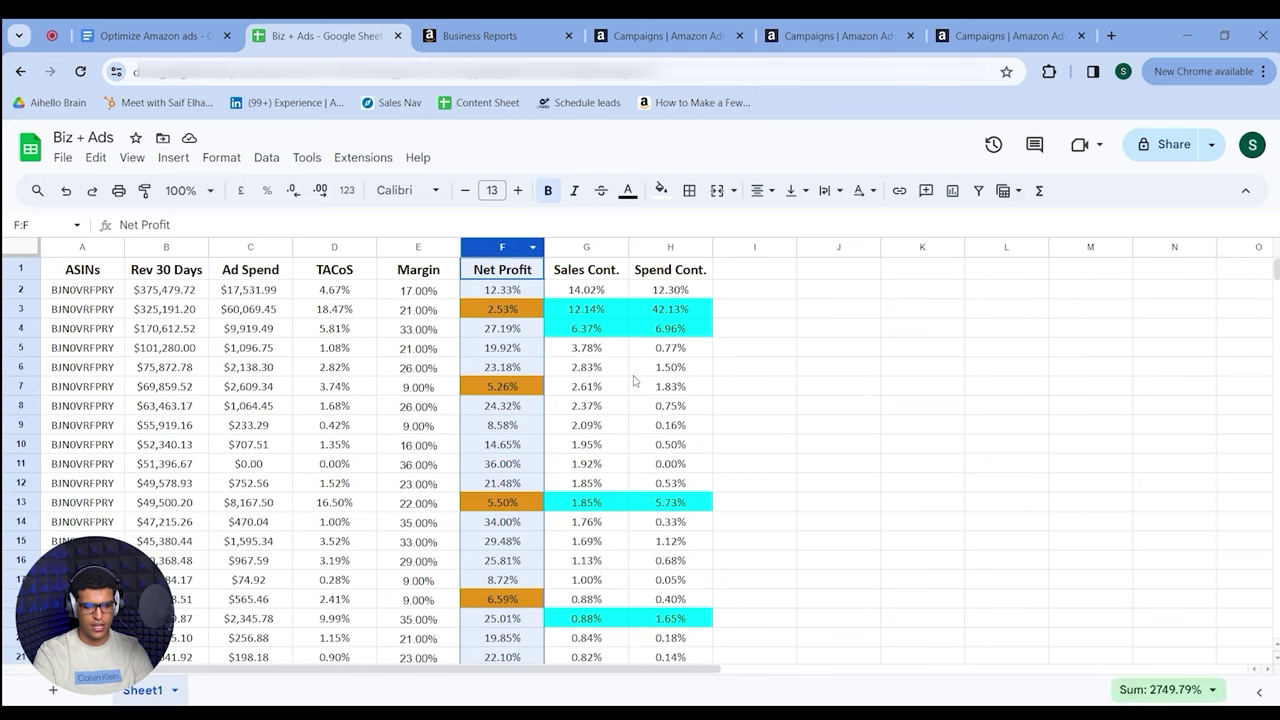
click(511, 413)
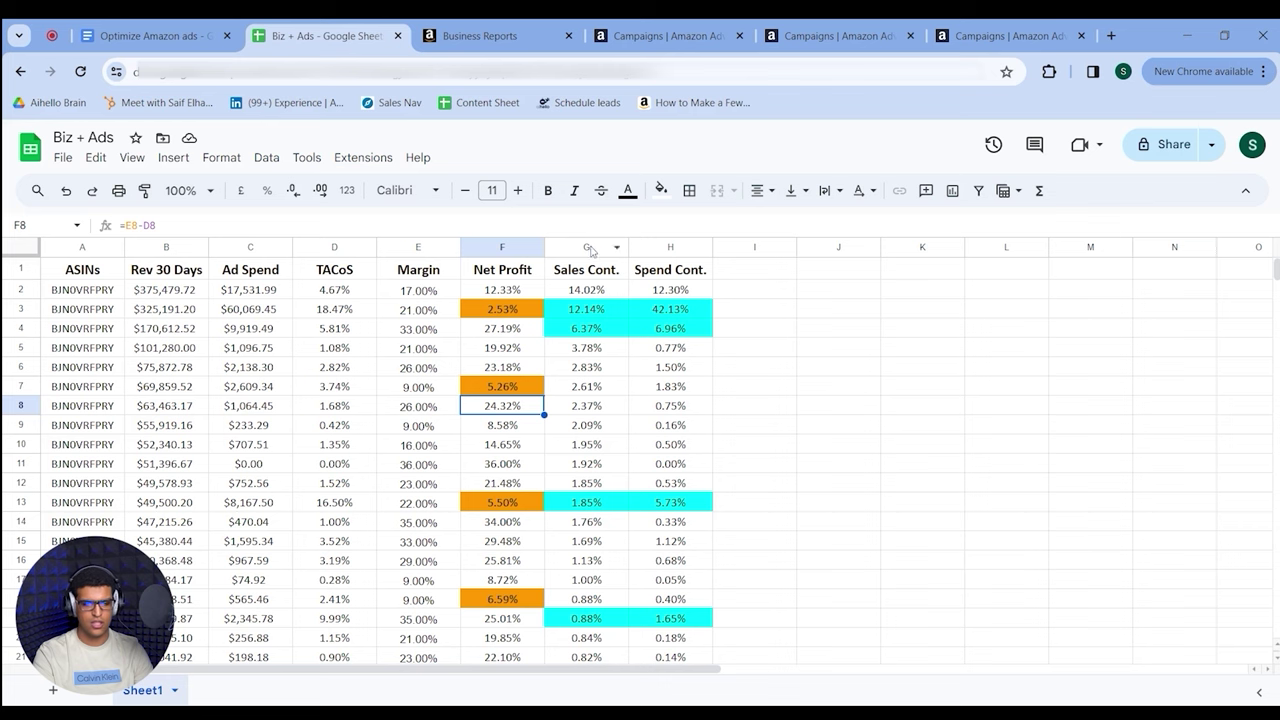
click(688, 277)
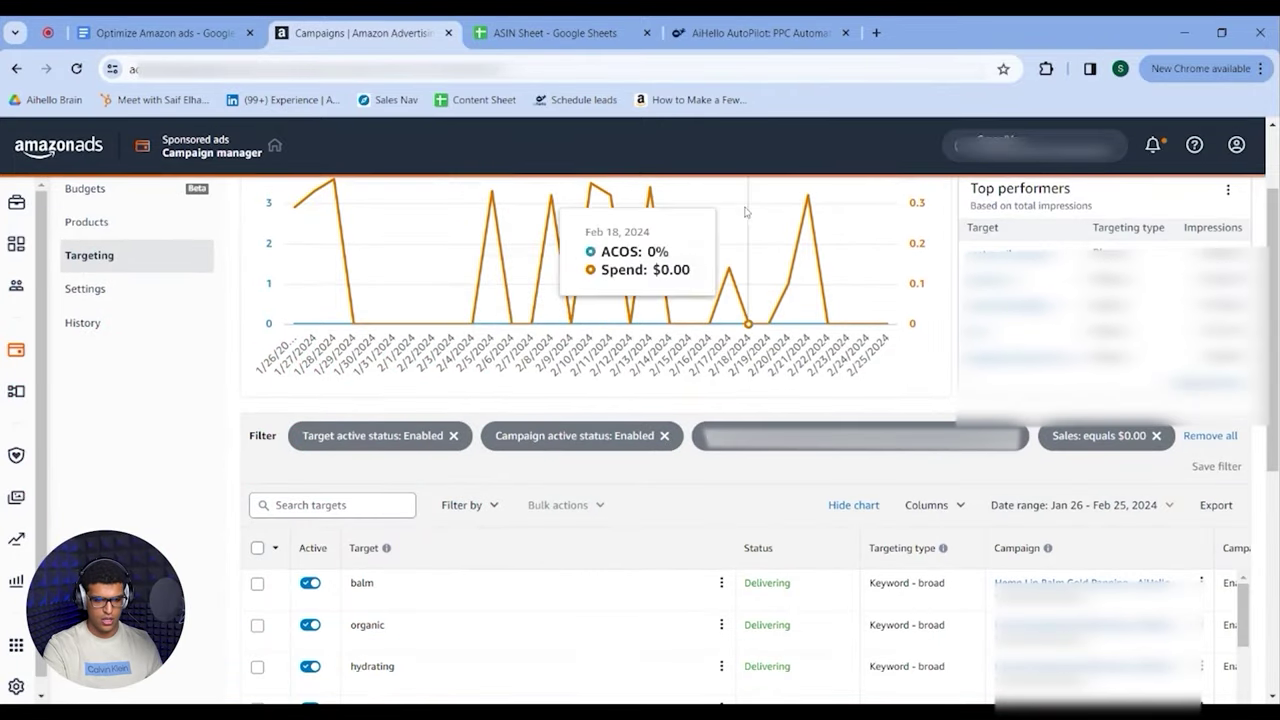
- In Amazon Ads Targeting, remove the campaign and Sales filters and set the Campaign active status filter to Enabled
click(665, 436)
click(800, 437)
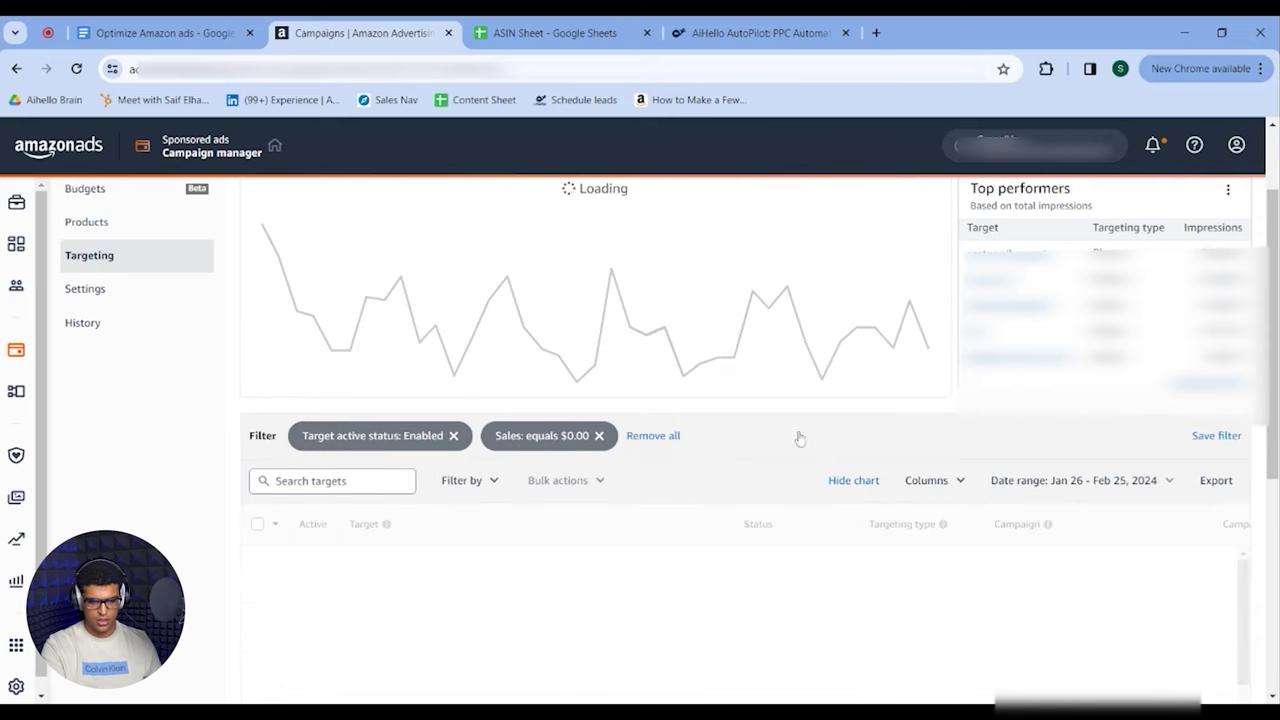
click(599, 436)
click(448, 487)
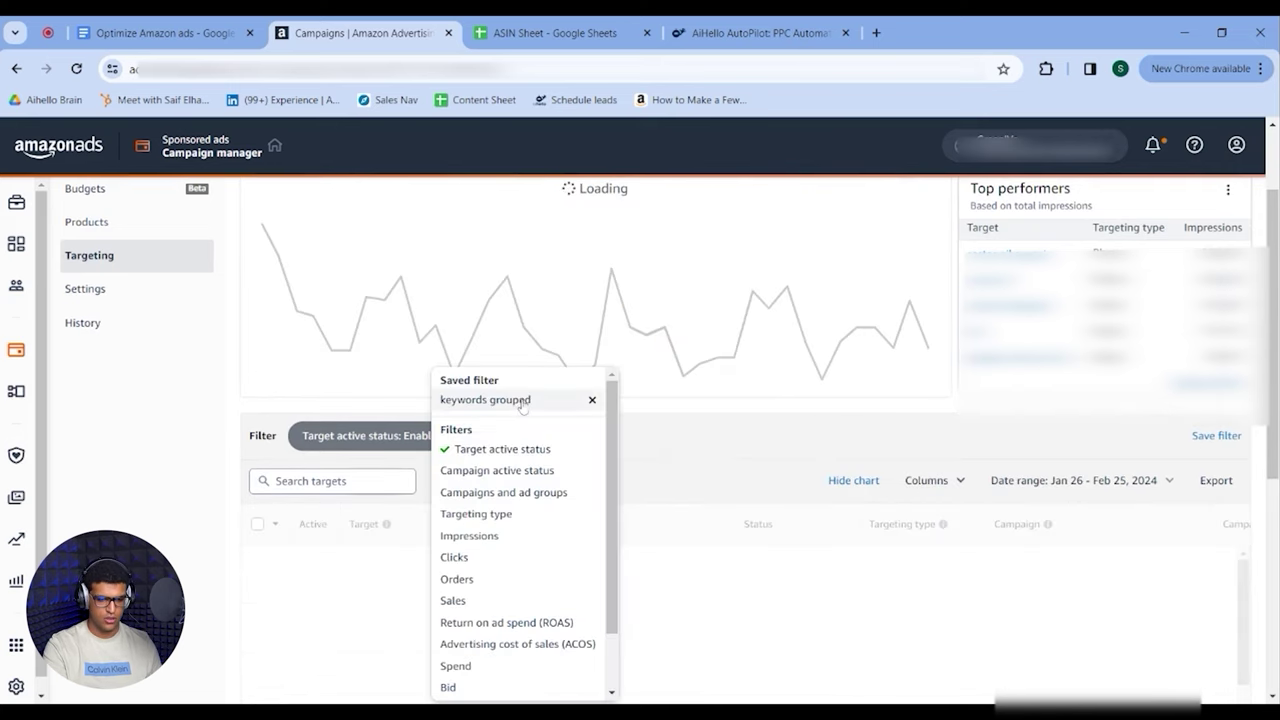
click(515, 472)
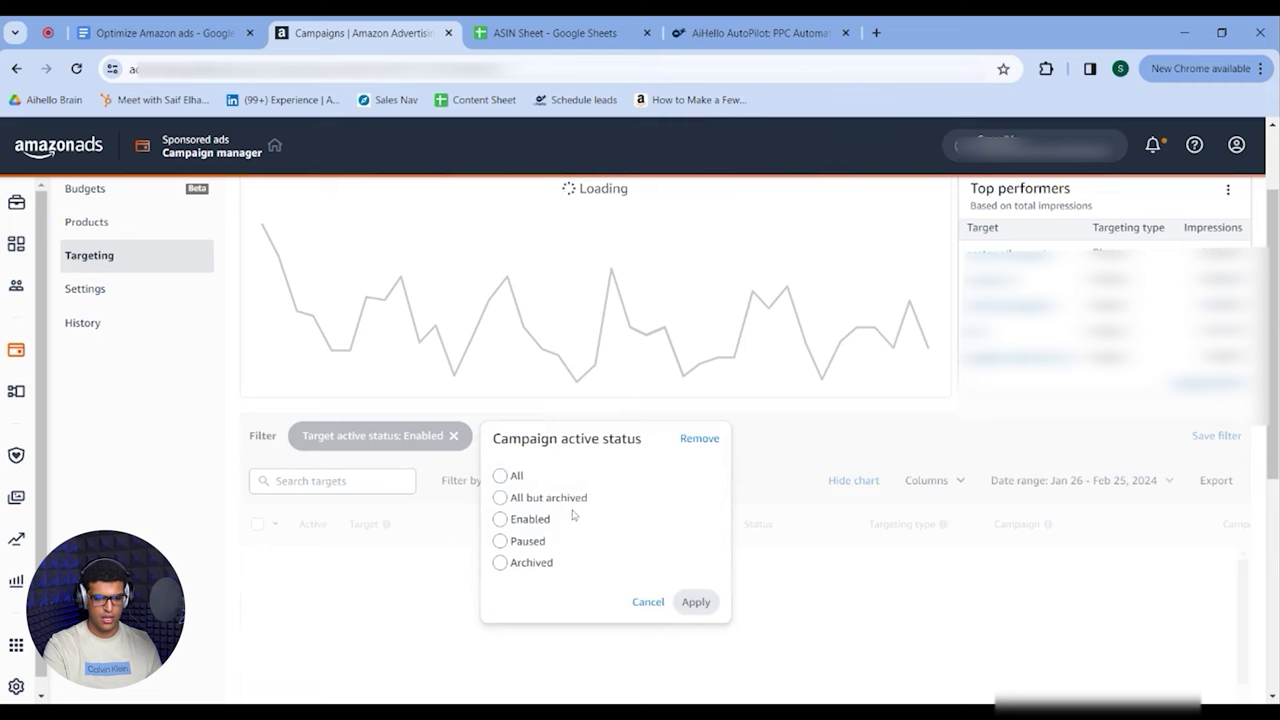
click(500, 519)
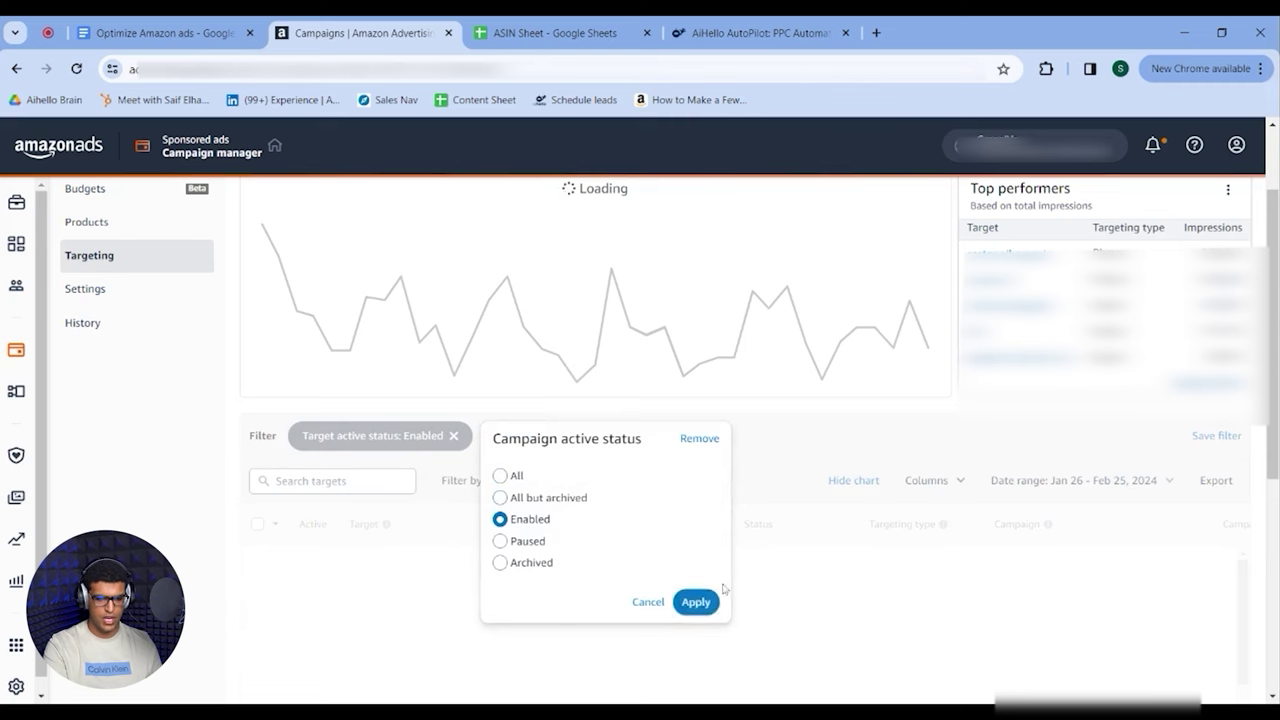
click(695, 601)
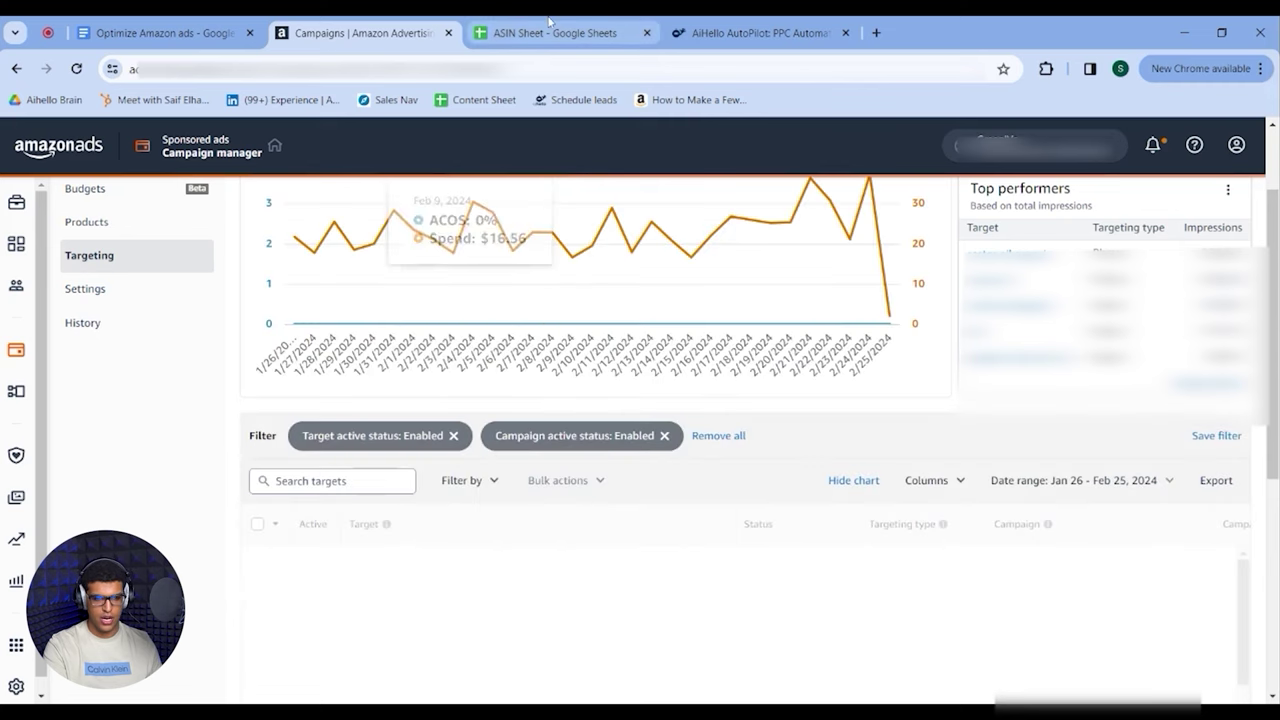
- Switch to the ASIN Sheet and examine the campaign names listed for B07GH384BY (30% Target) and B06FN337JX (25% Target)
click(550, 32)
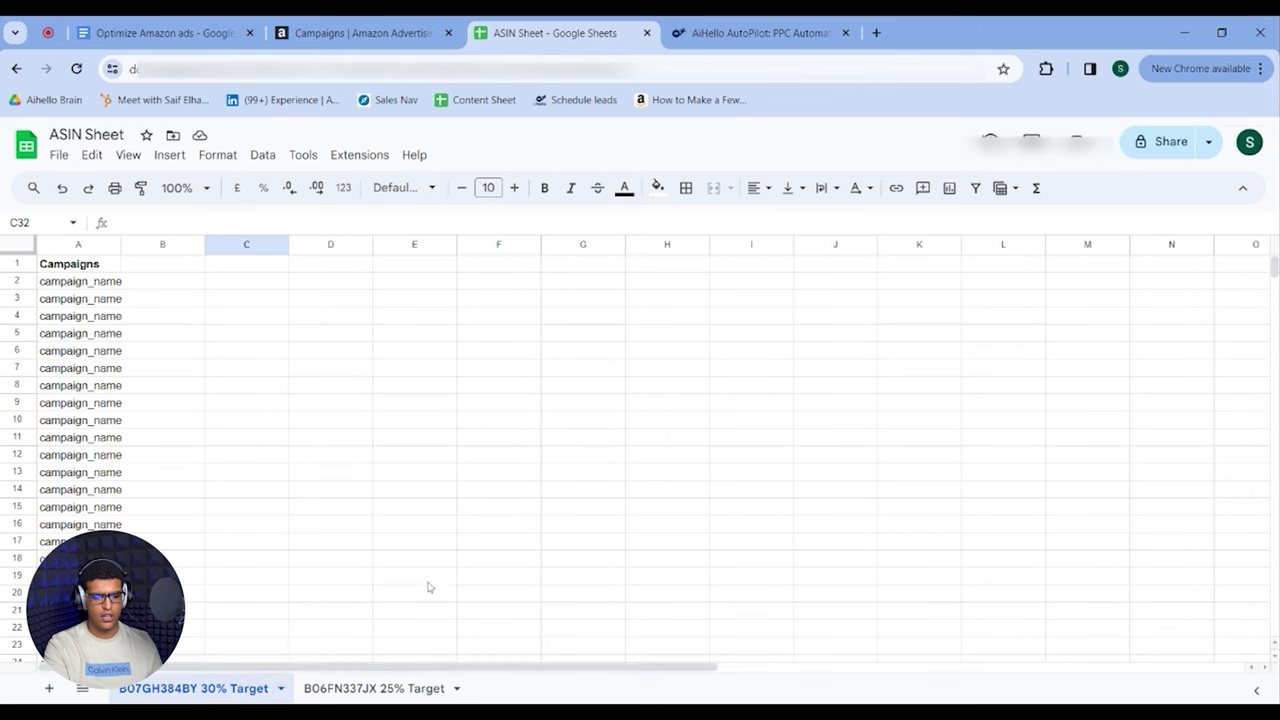
drag(90, 286, 80, 660)
click(195, 506)
scroll(197, 508, up, 6)
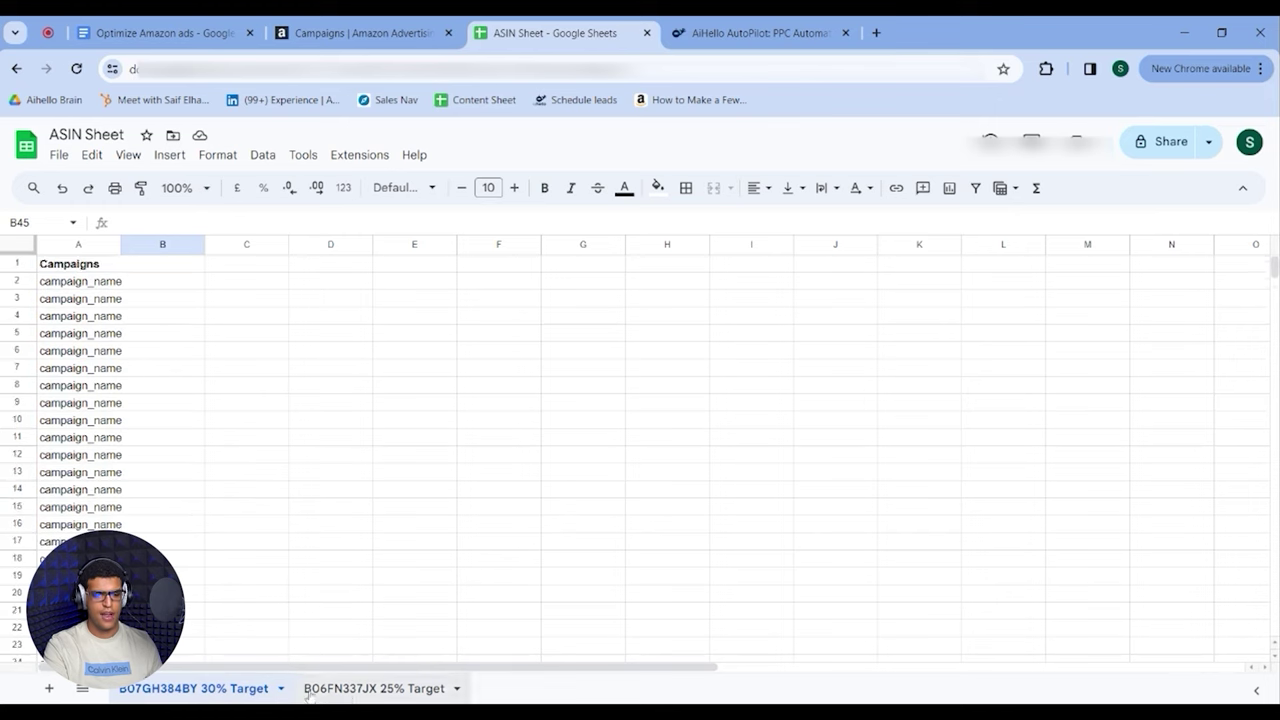
click(357, 697)
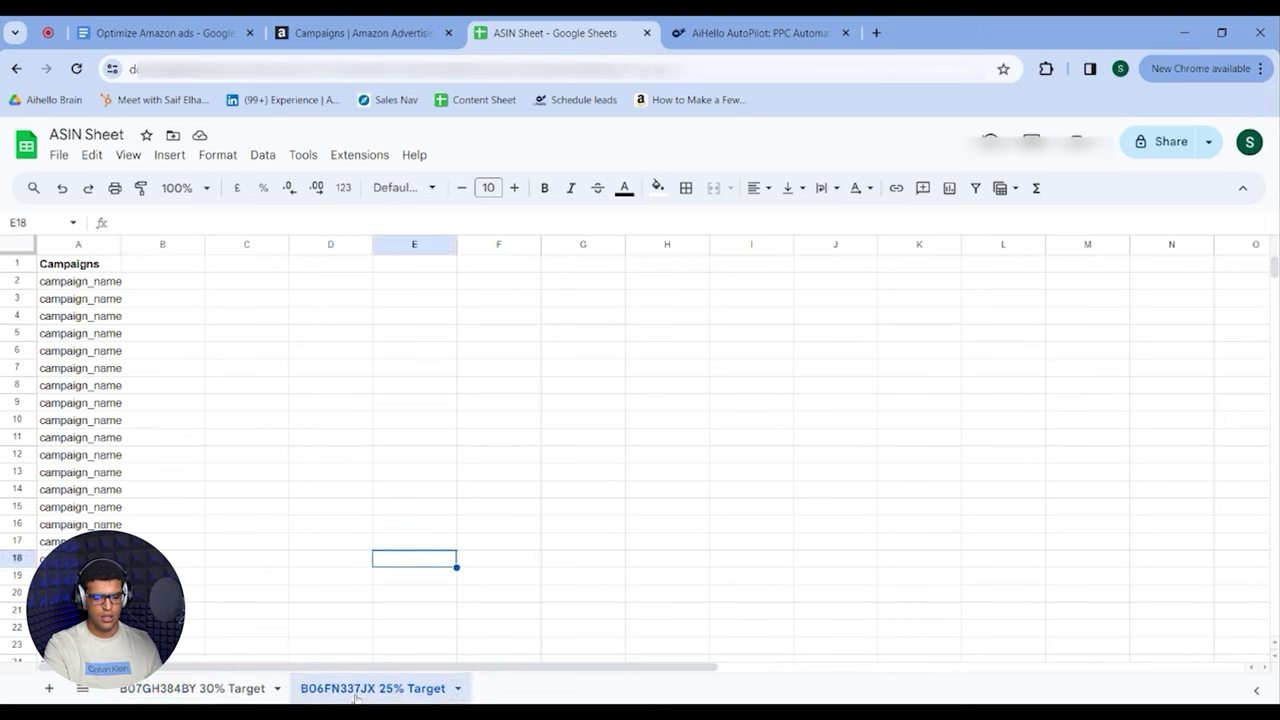
click(229, 697)
drag(80, 281, 80, 472)
scroll(400, 408, down, 3)
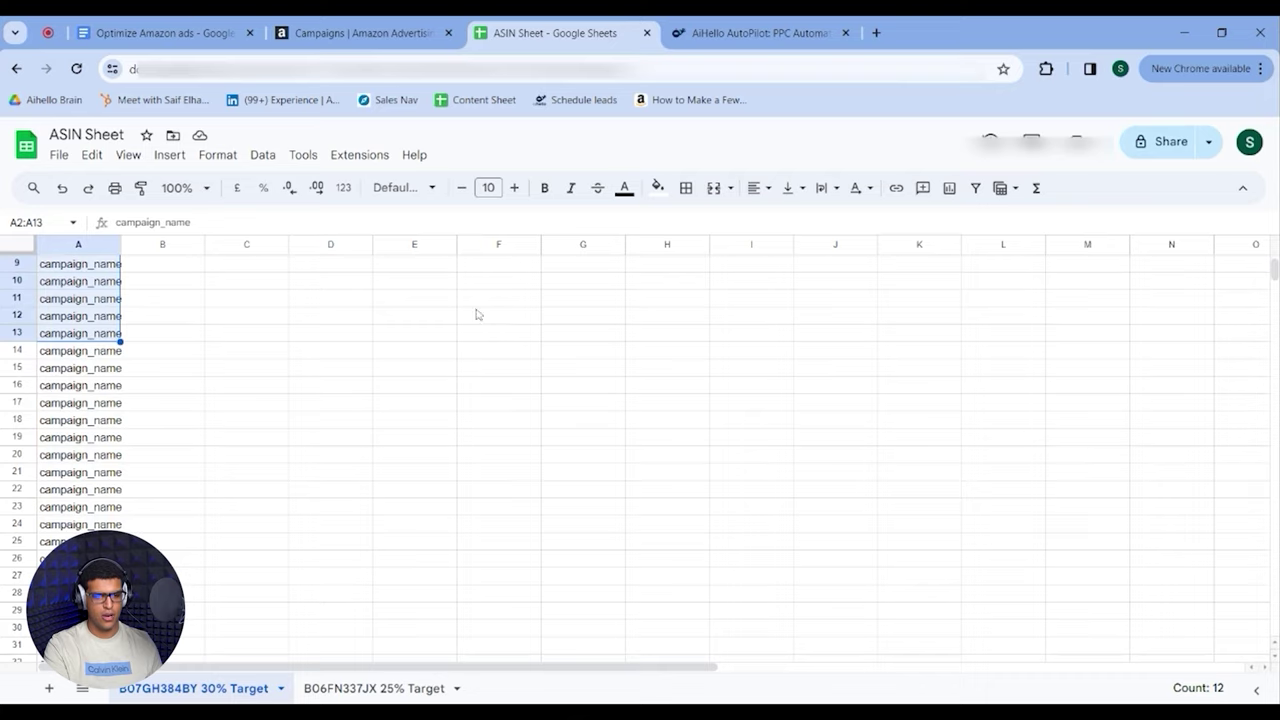
- Try to look up the first campaign from the ASIN Sheet in the Campaigns and ad groups filter of the Amazon Ads target list
click(395, 33)
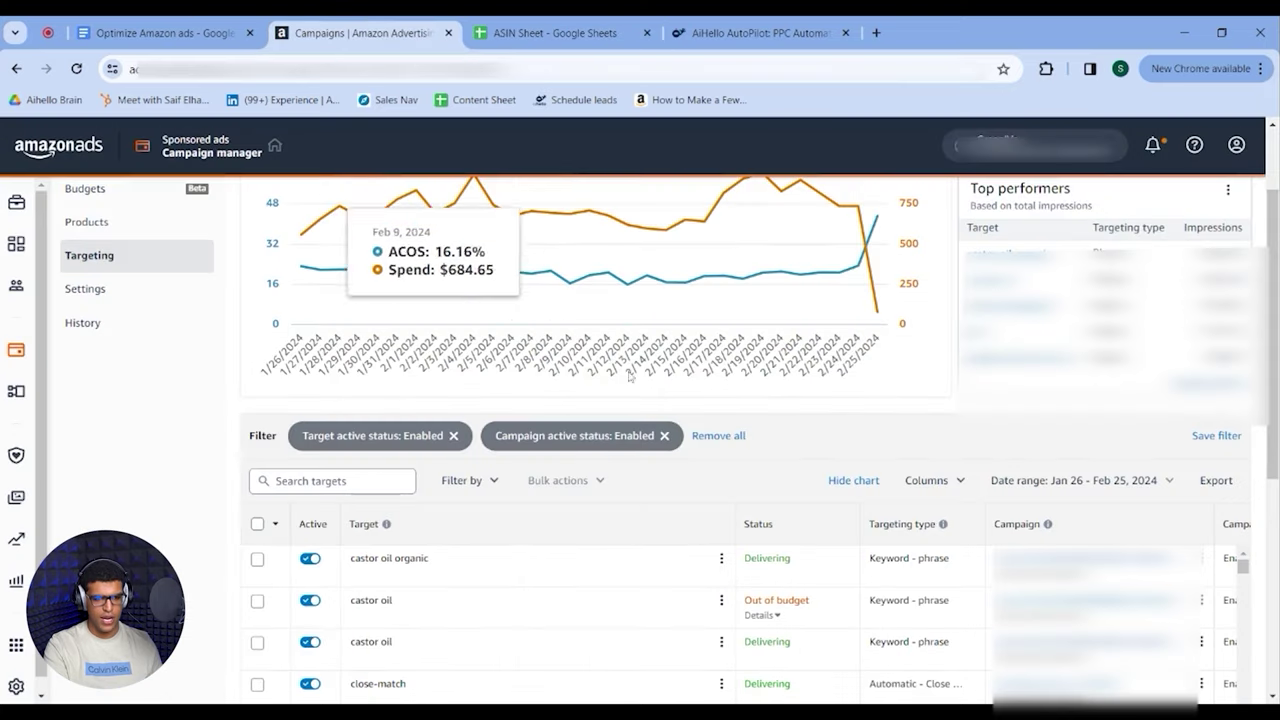
click(470, 481)
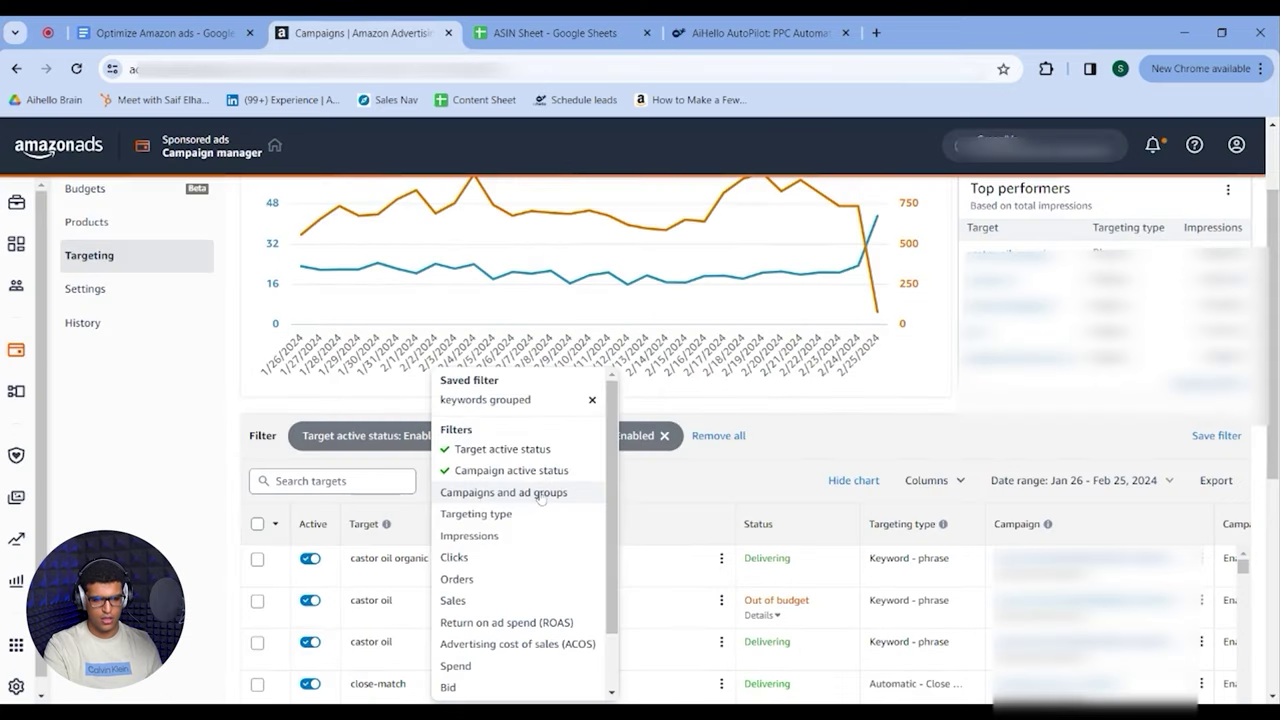
click(540, 494)
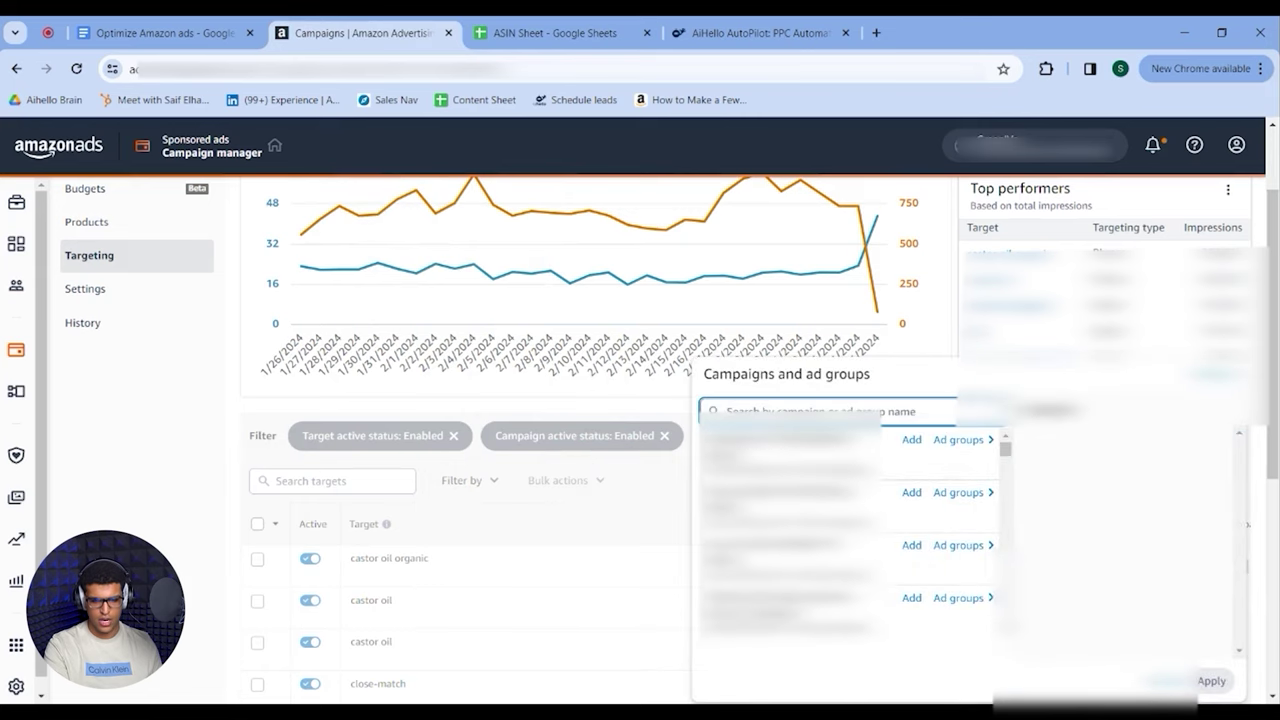
key(ctrl+Tab)
click(282, 320)
scroll(283, 330, up, 3)
click(92, 287)
key(ctrl+c)
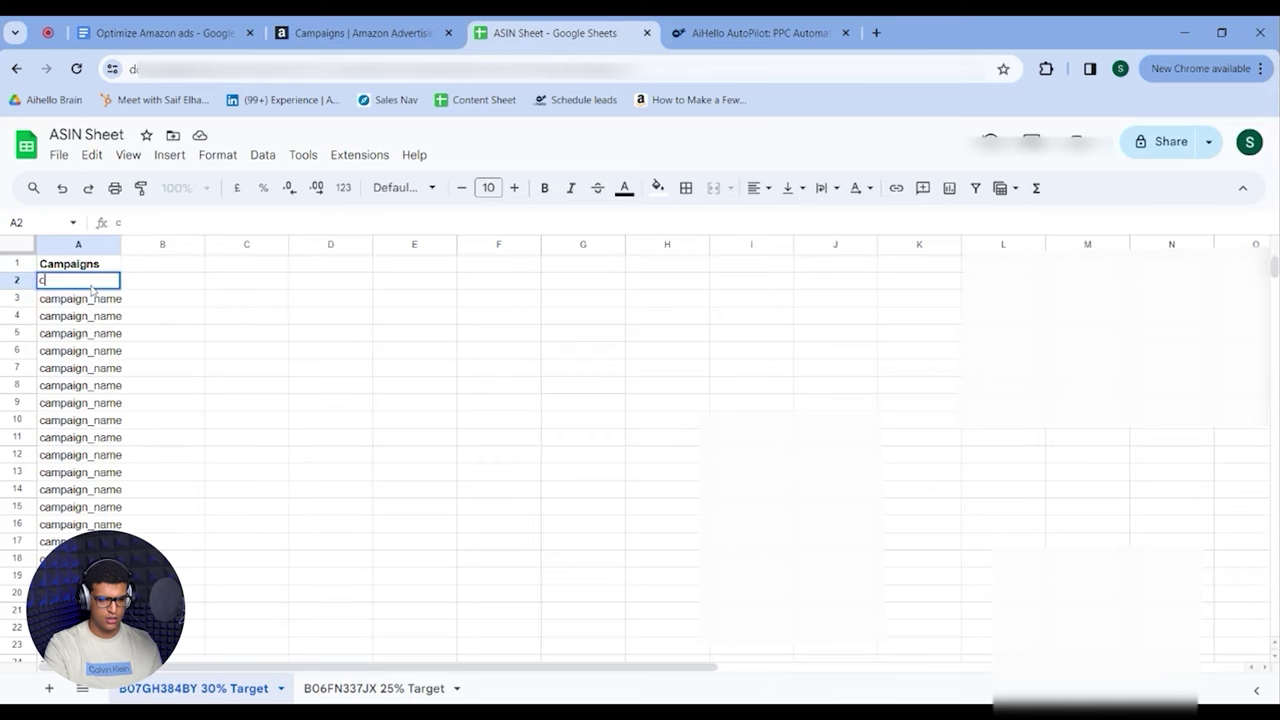
click(340, 33)
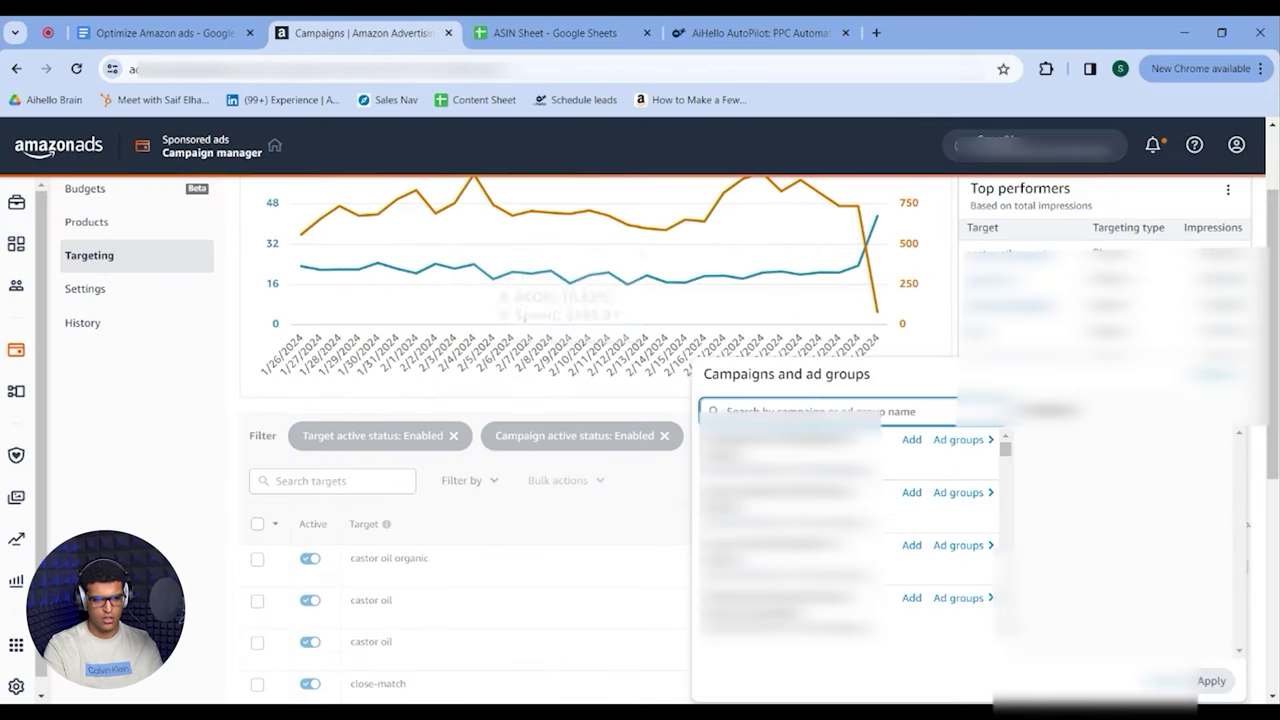
key(ctrl+v)
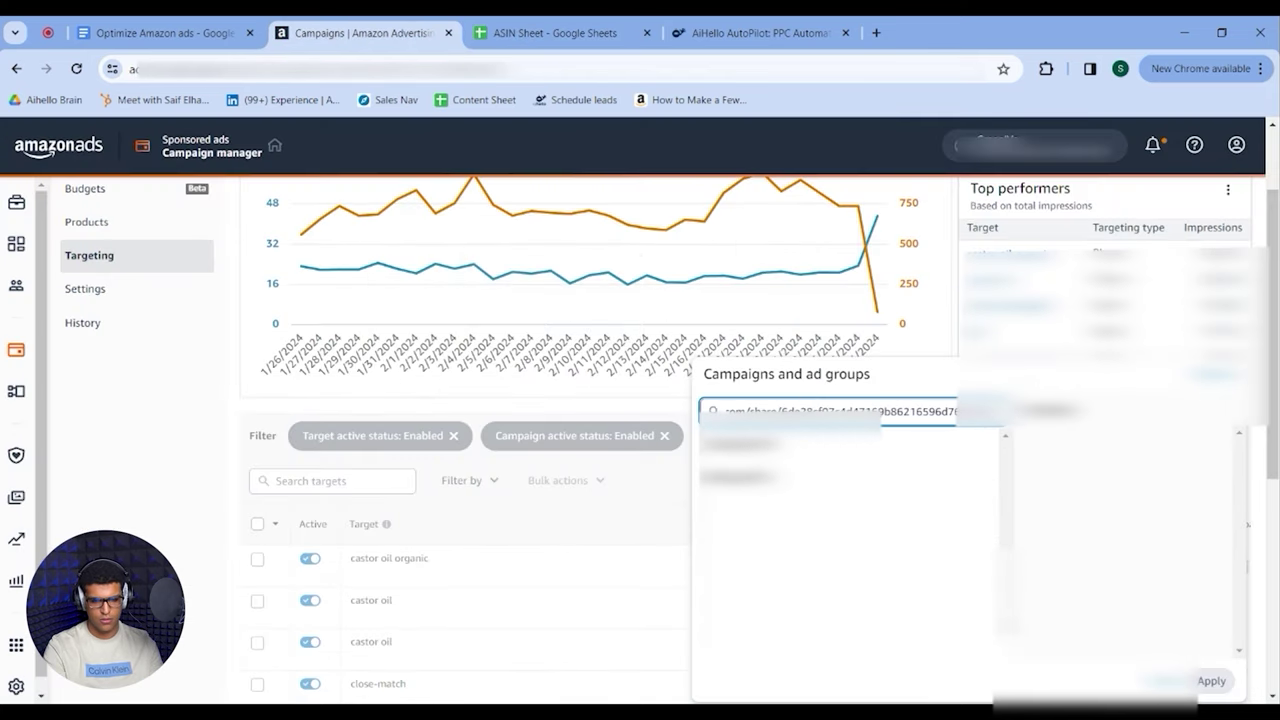
key(ctrl+a)
key(BackSpace)
- Copy the campaign name in A4 of the ASIN Sheet and search for it in the Campaigns and ad groups filter
click(543, 25)
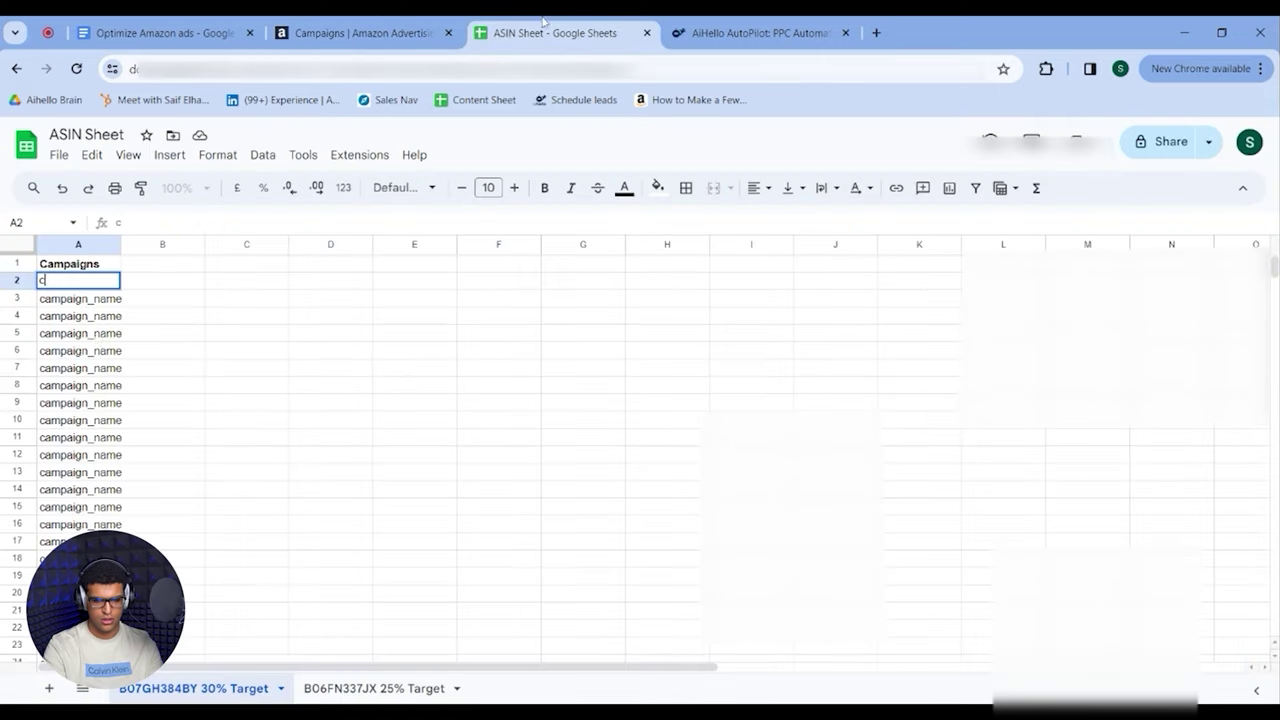
click(101, 320)
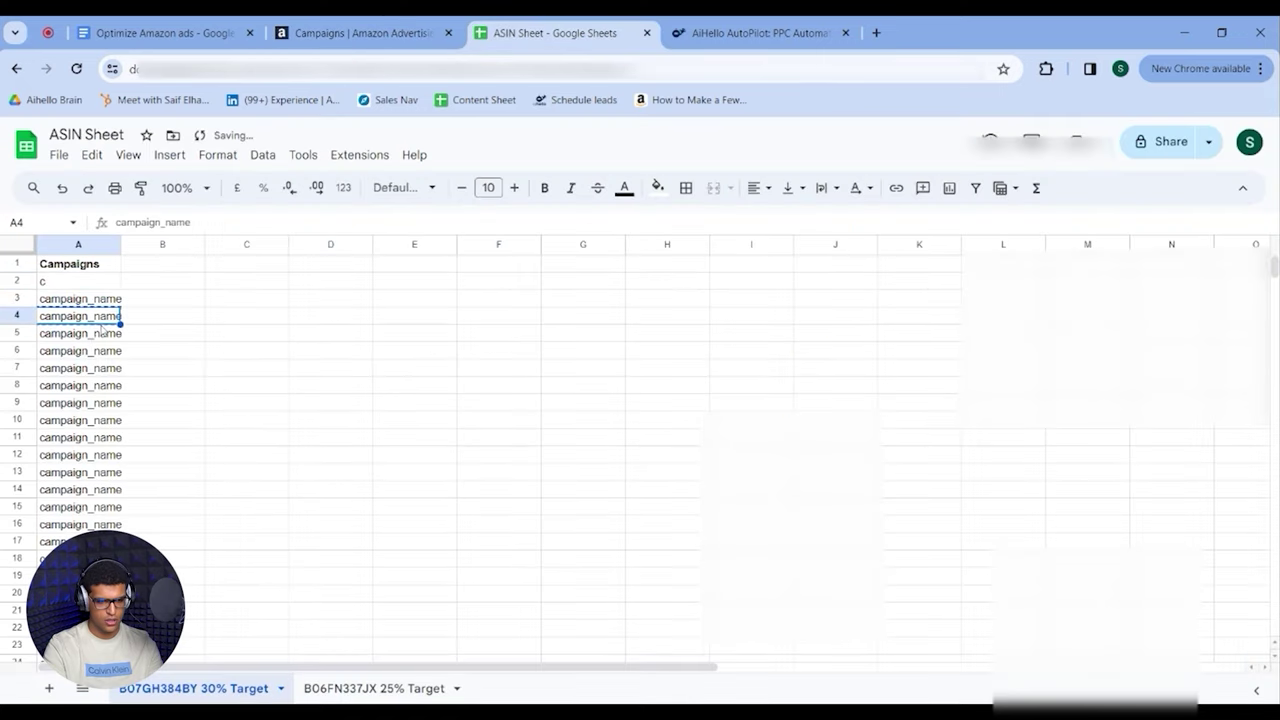
click(360, 32)
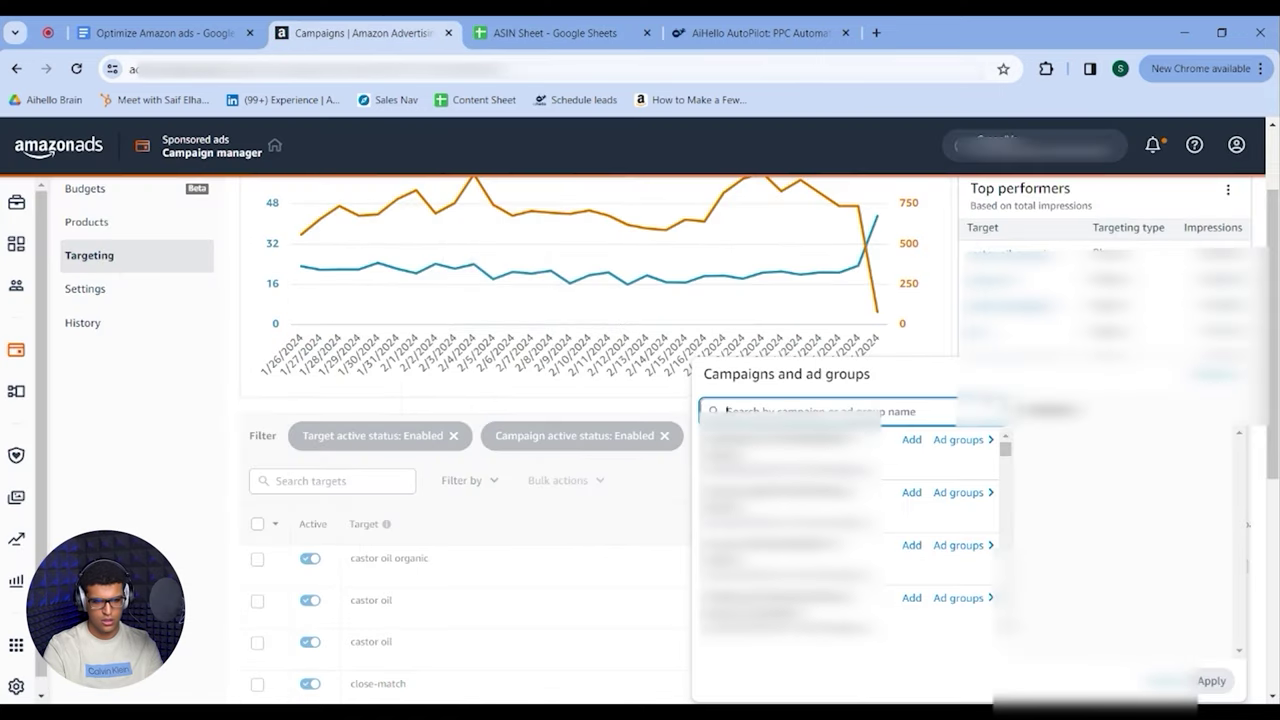
key(ctrl+v)
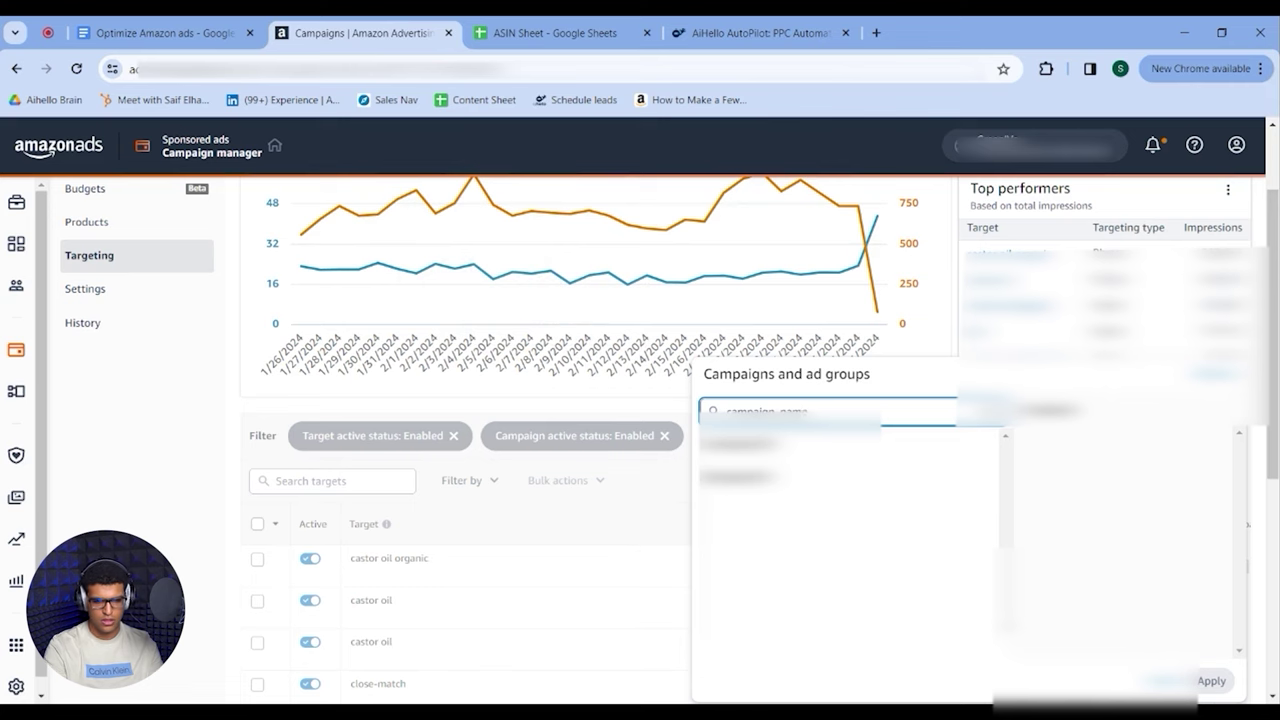
key(ctrl+z)
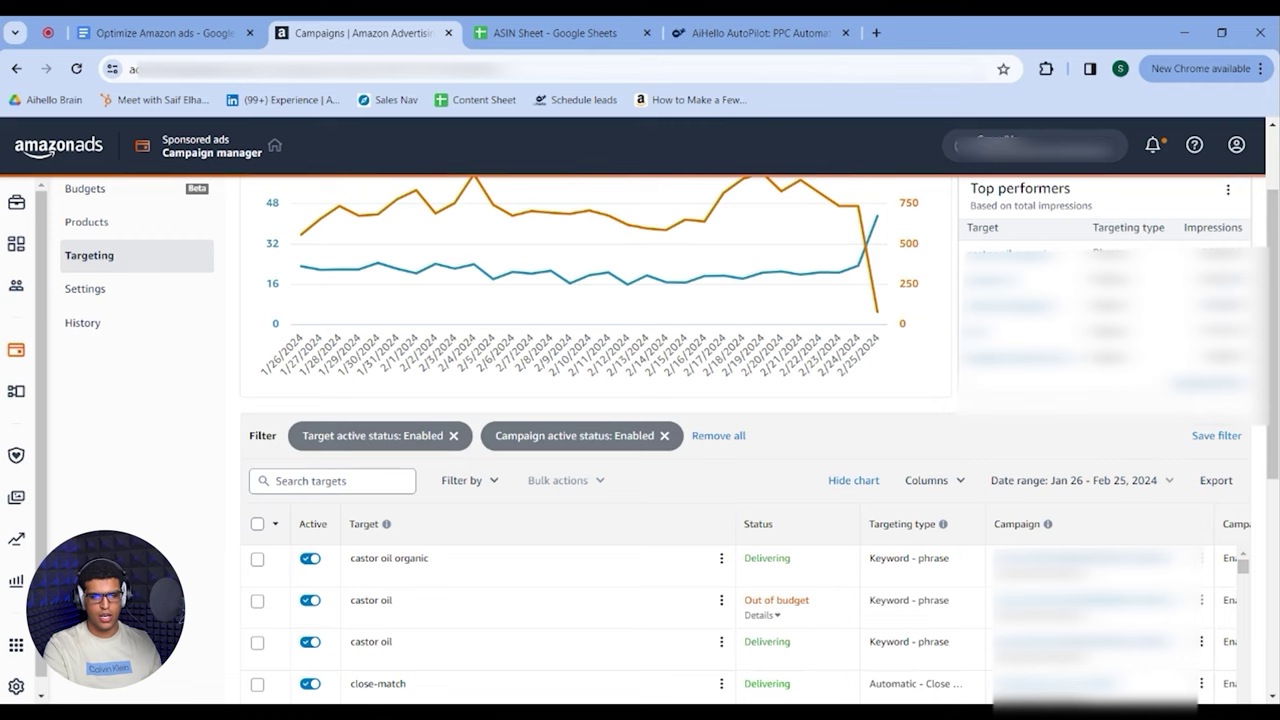
- Filter the enabled targets by Advertising cost of sales (ACOS) greater than 30
scroll(600, 300, down, 1)
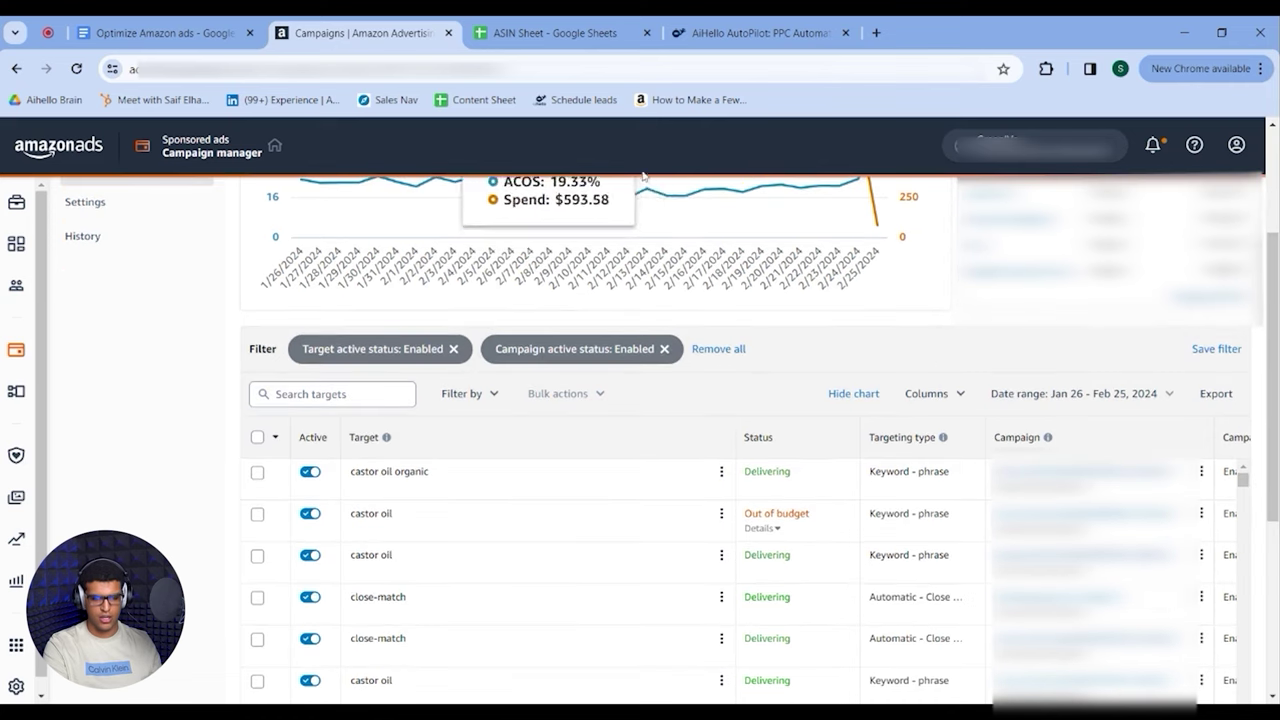
scroll(791, 337, down, 2)
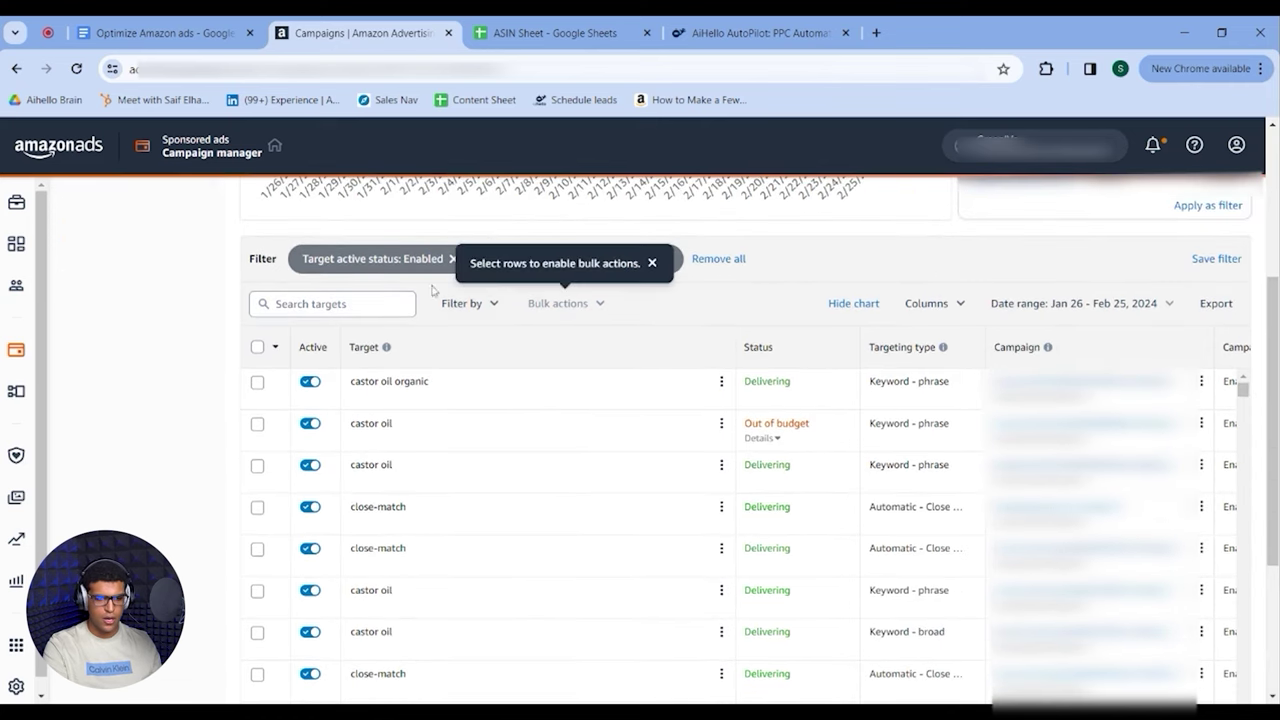
click(479, 307)
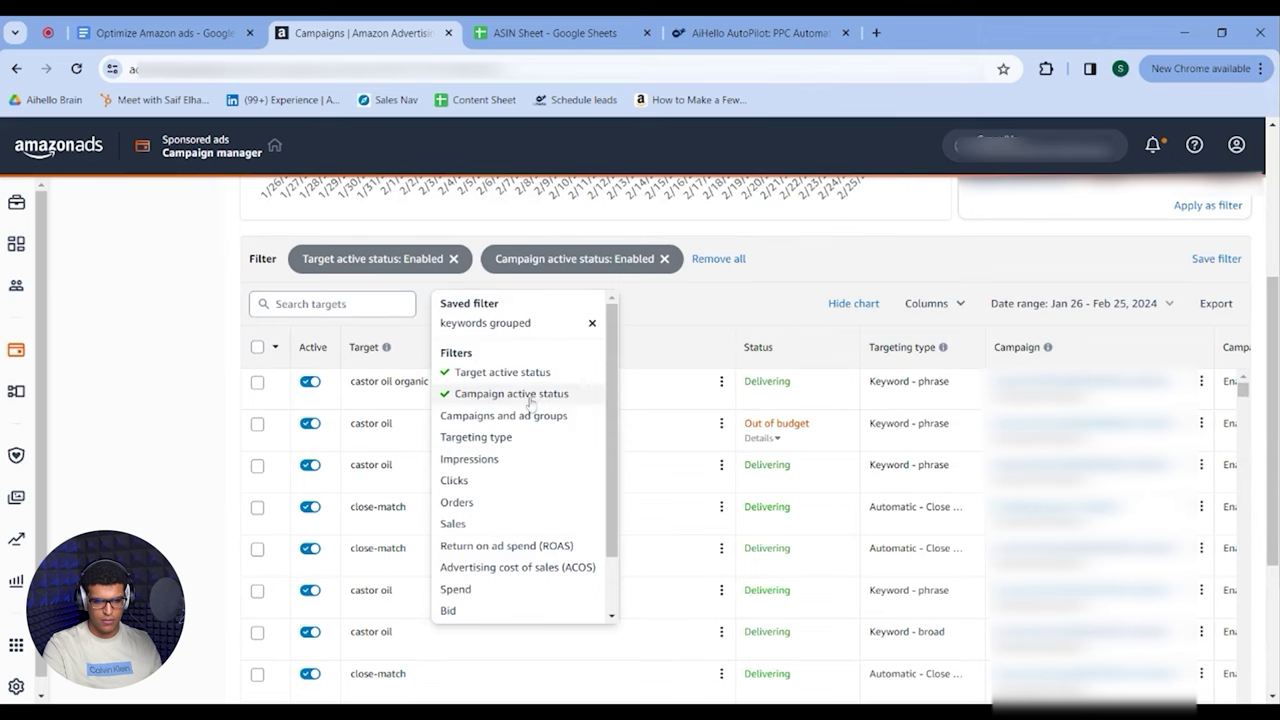
click(570, 571)
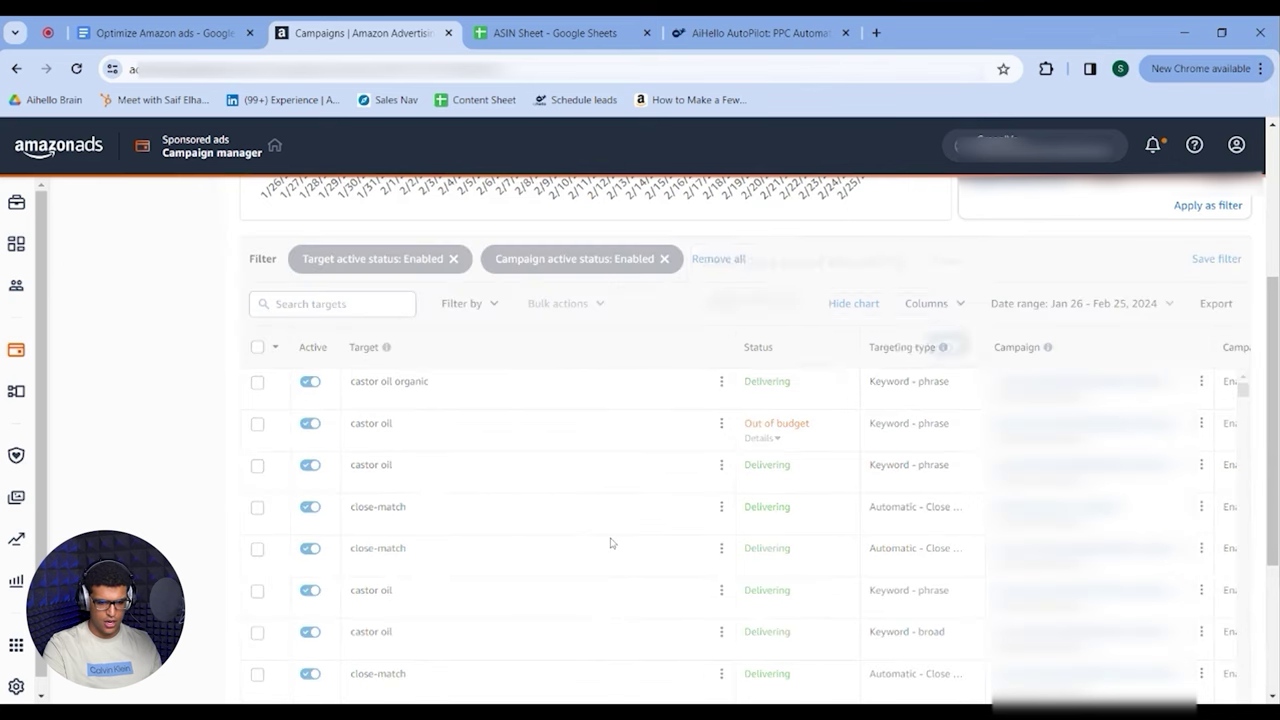
click(869, 302)
text(30)
click(946, 344)
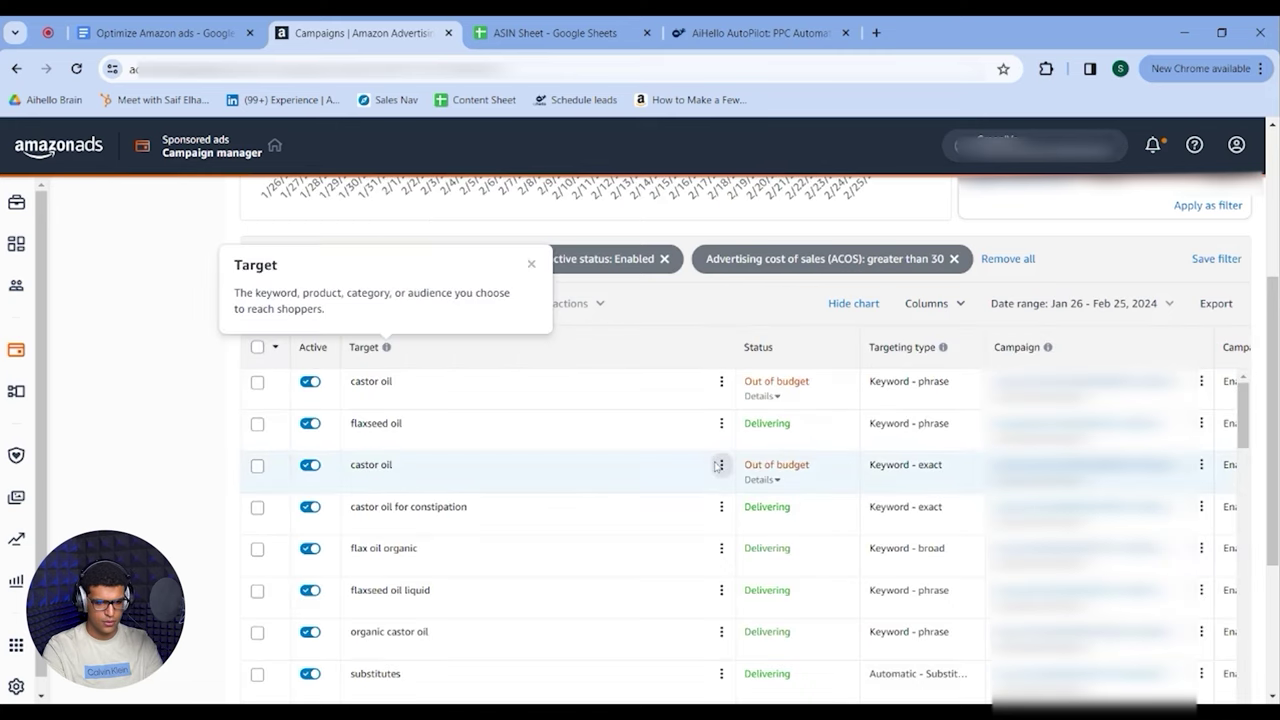
- Select the castor oil targets with 46.46% and 40.79% ACOS and both black castor oil targets with ACOS near 48%
scroll(1040, 506, right, 3)
scroll(1040, 506, right, 5)
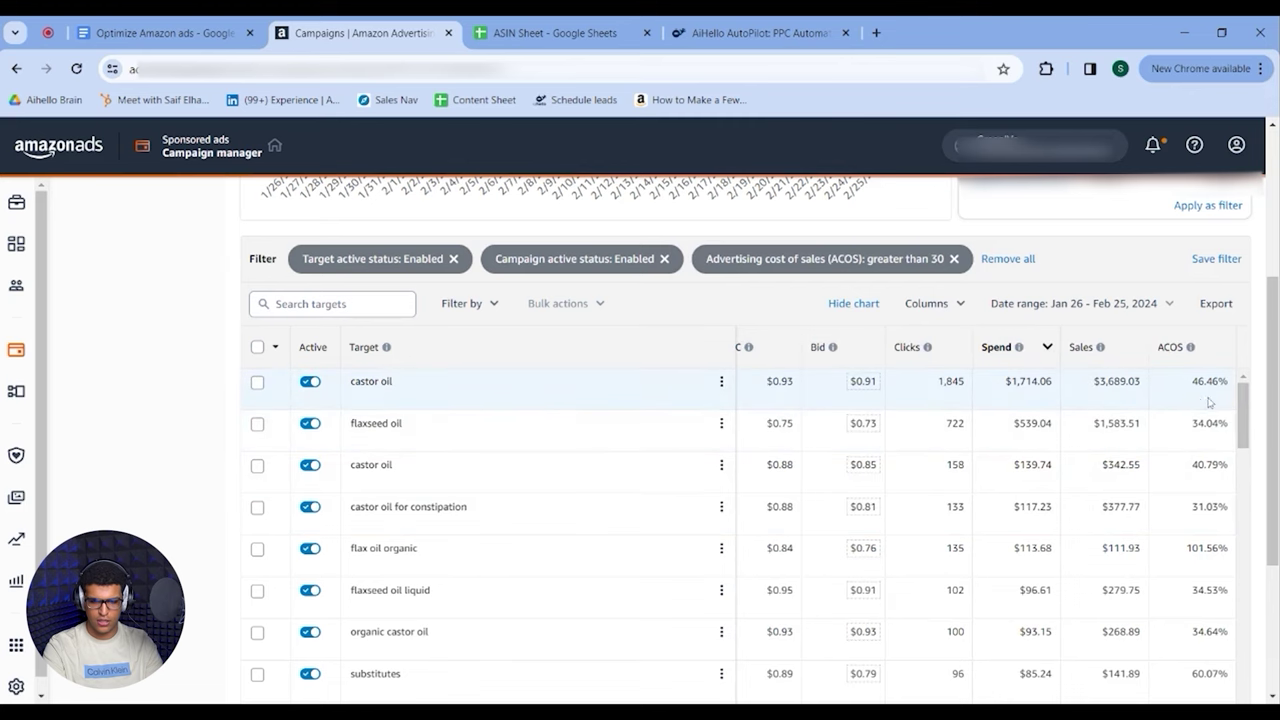
scroll(1148, 340, down, 1)
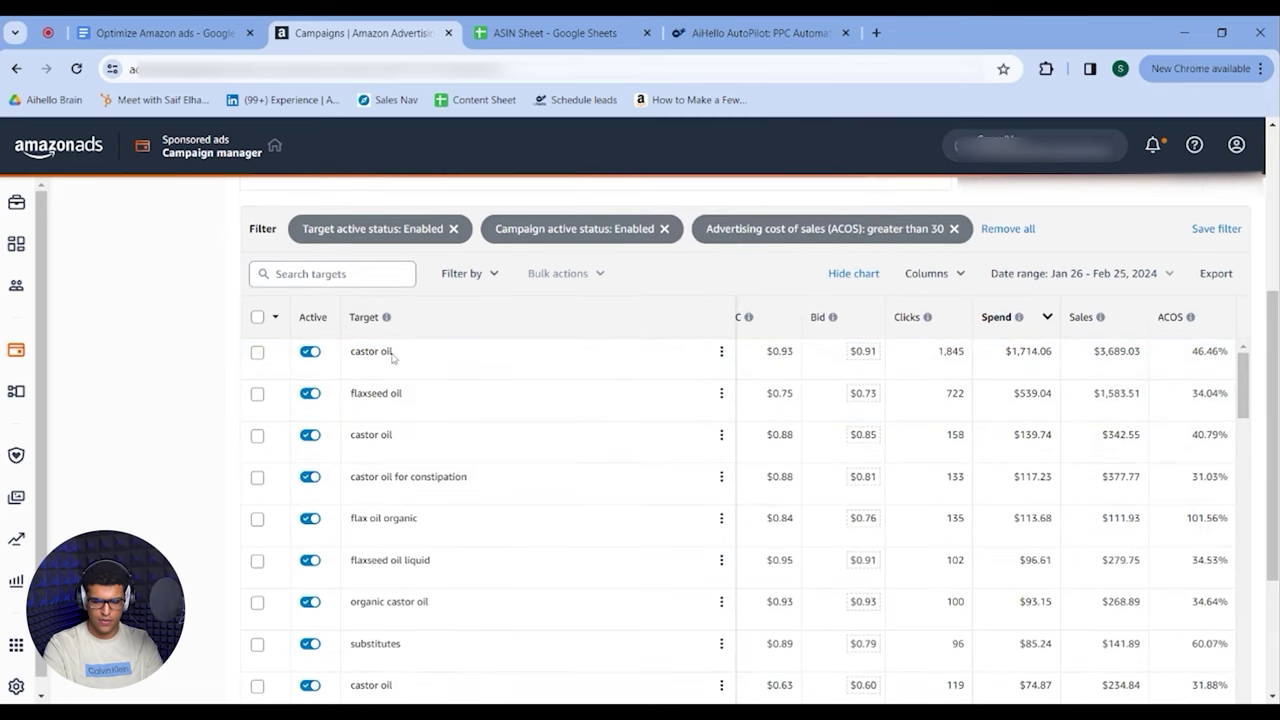
click(257, 354)
click(257, 395)
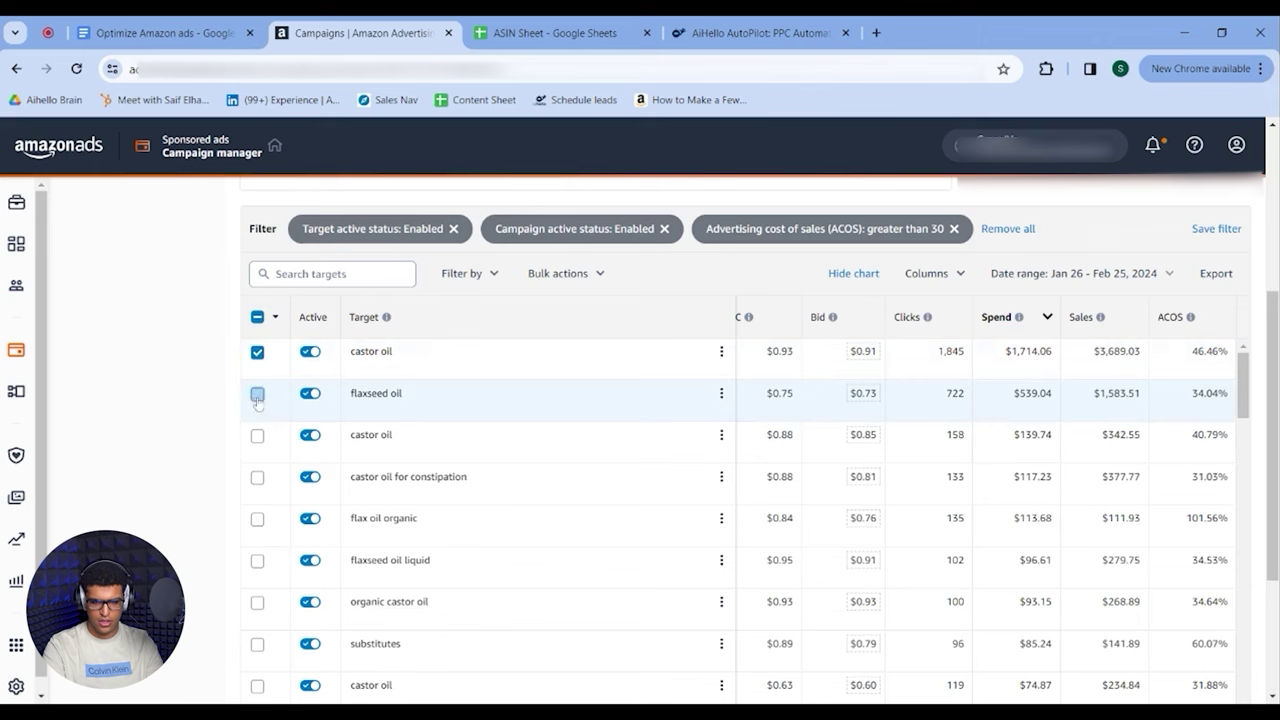
click(257, 395)
click(257, 437)
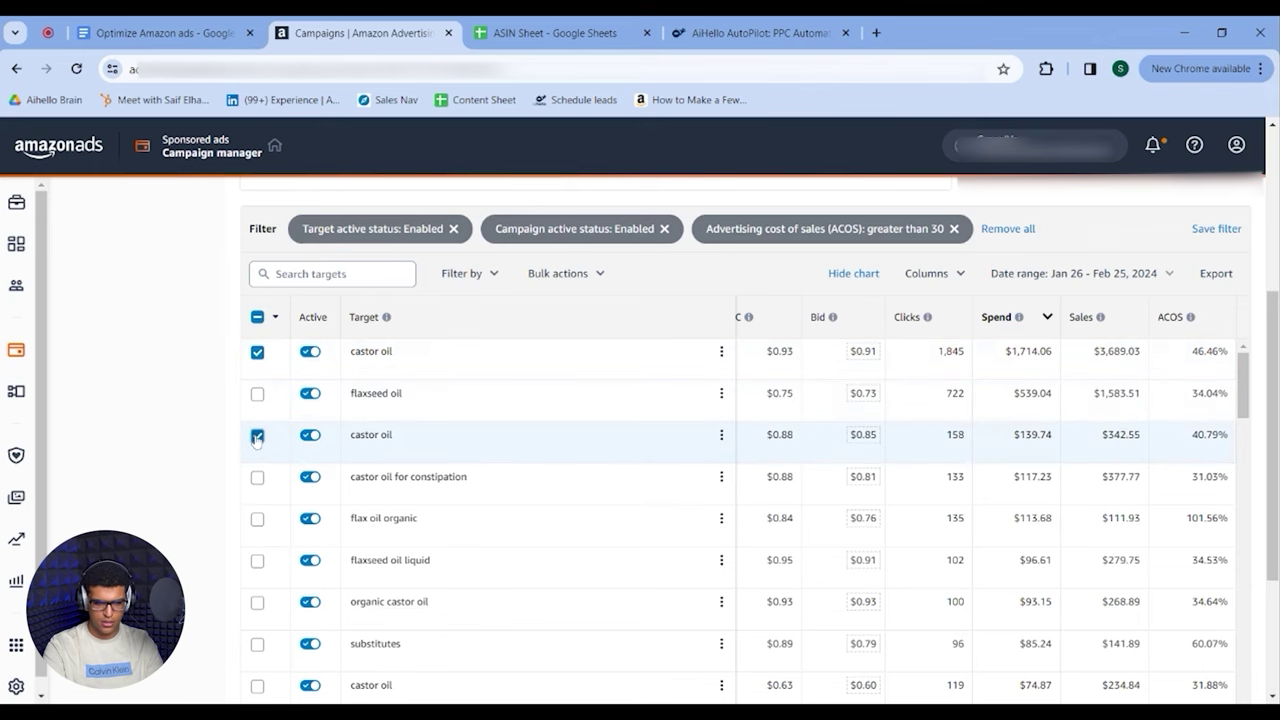
scroll(640, 577, down, 1)
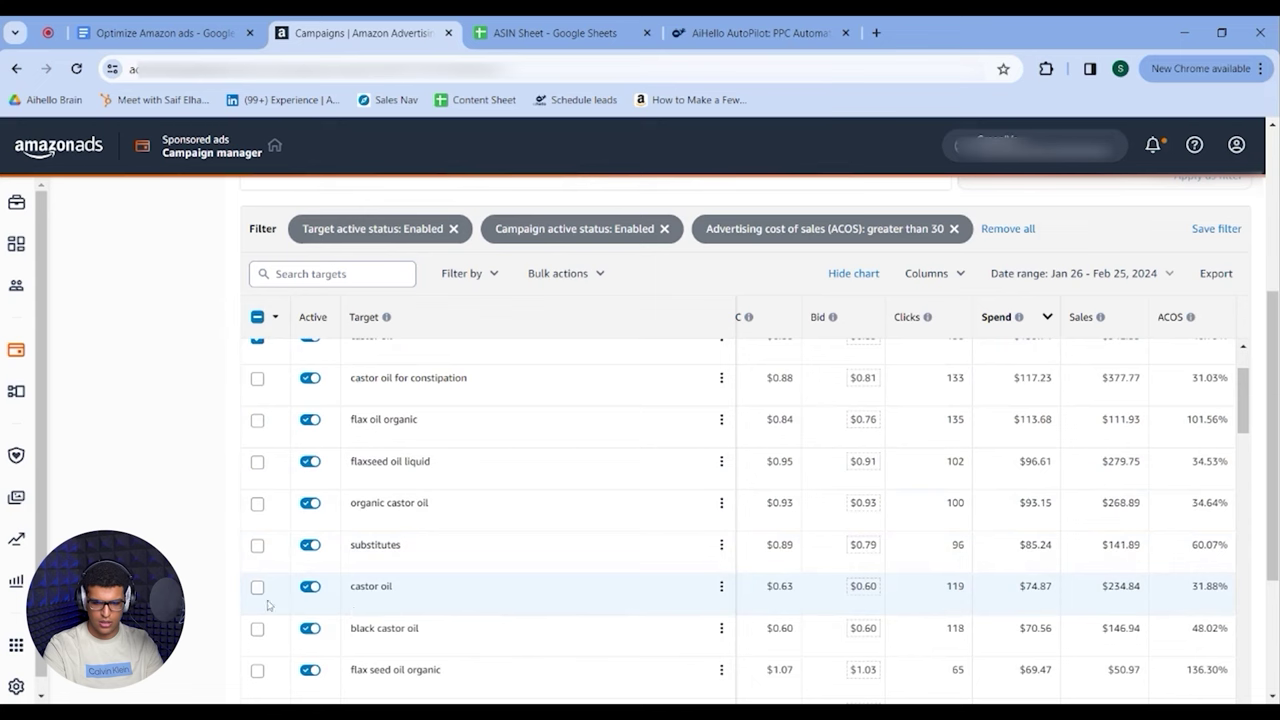
click(257, 629)
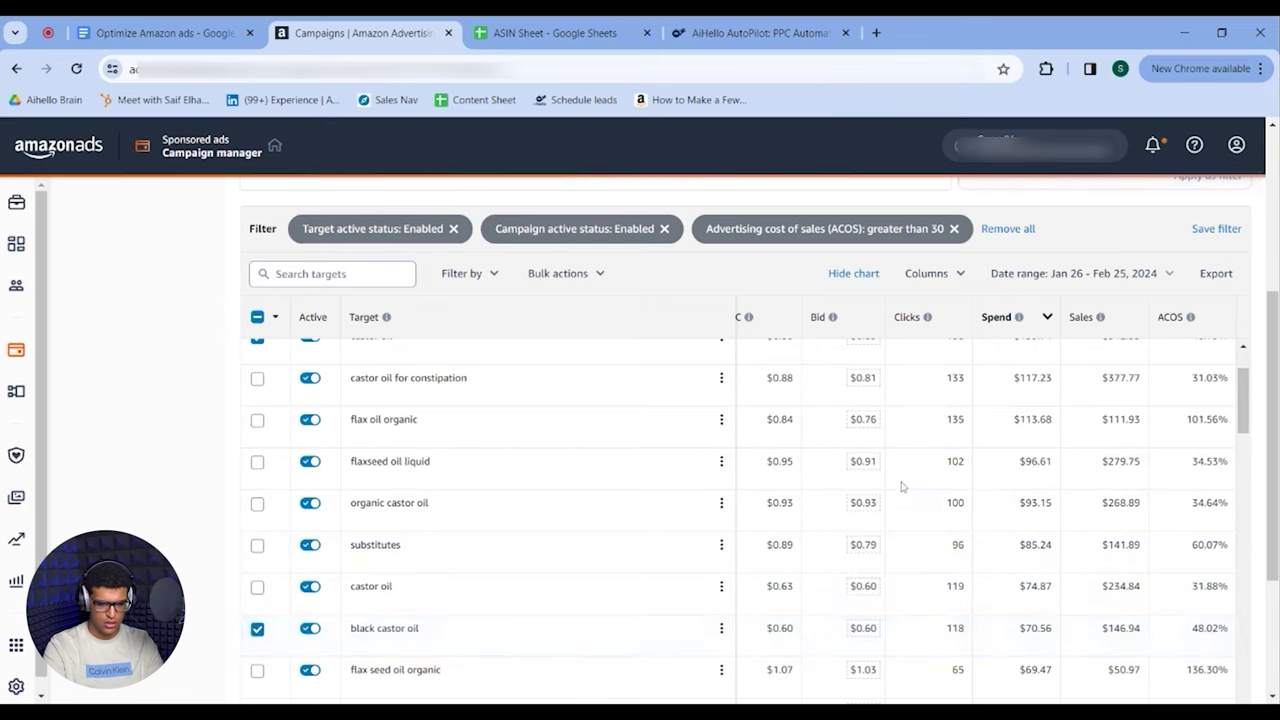
scroll(259, 600, down, 1)
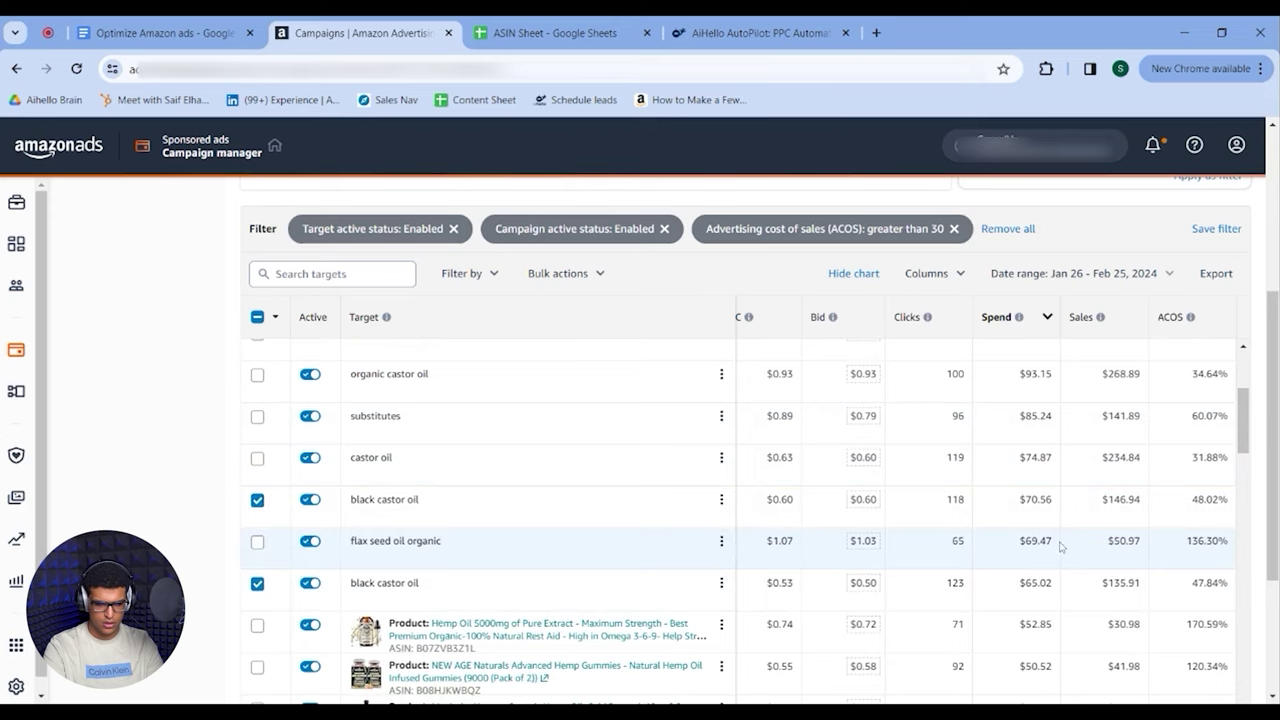
- Decrease the bids of the four selected castor oil and black castor oil targets by 20% in bulk and save the change
scroll(1061, 546, down, 1)
scroll(1061, 546, down, 1)
scroll(1057, 543, up, 5)
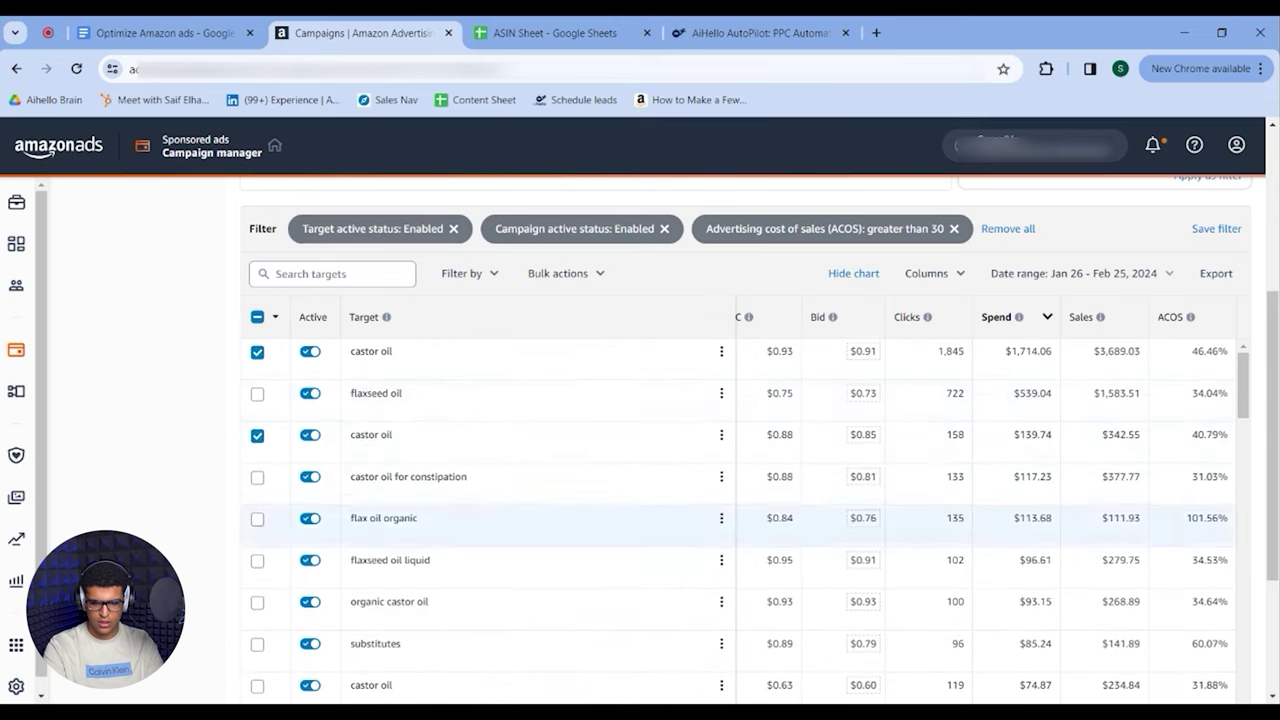
click(576, 285)
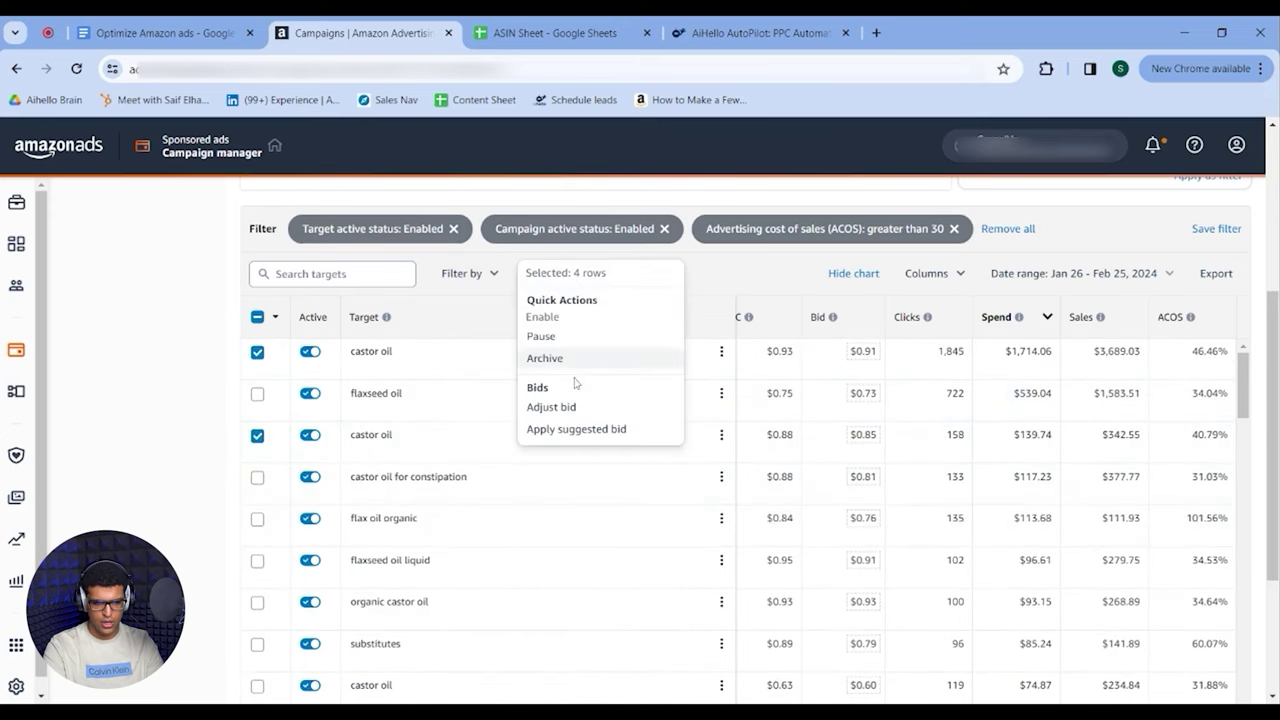
click(577, 408)
click(525, 398)
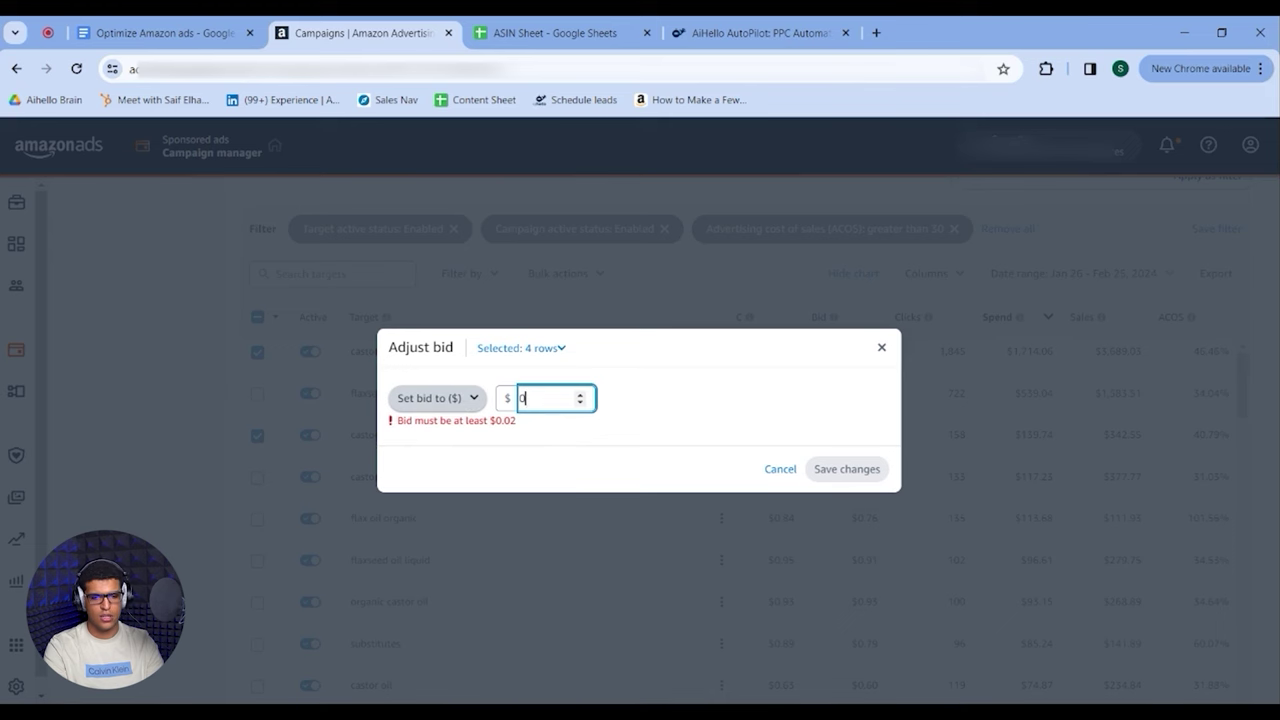
click(437, 398)
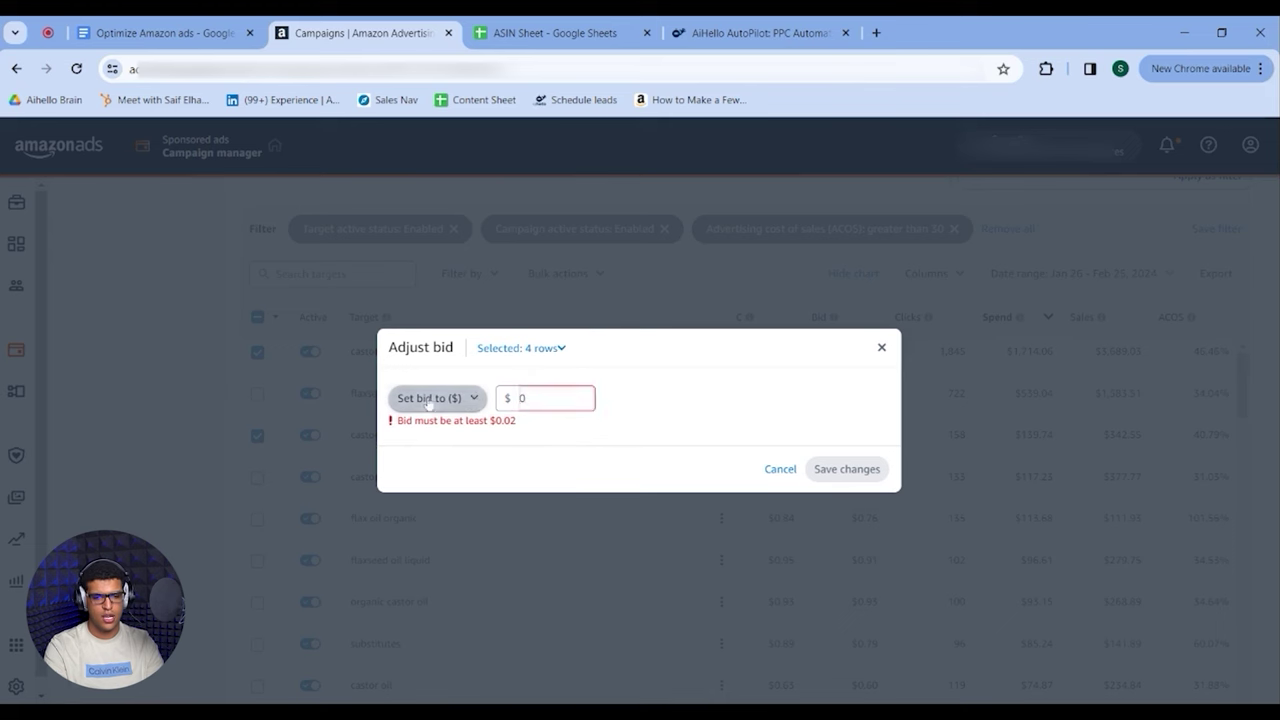
click(460, 467)
click(562, 406)
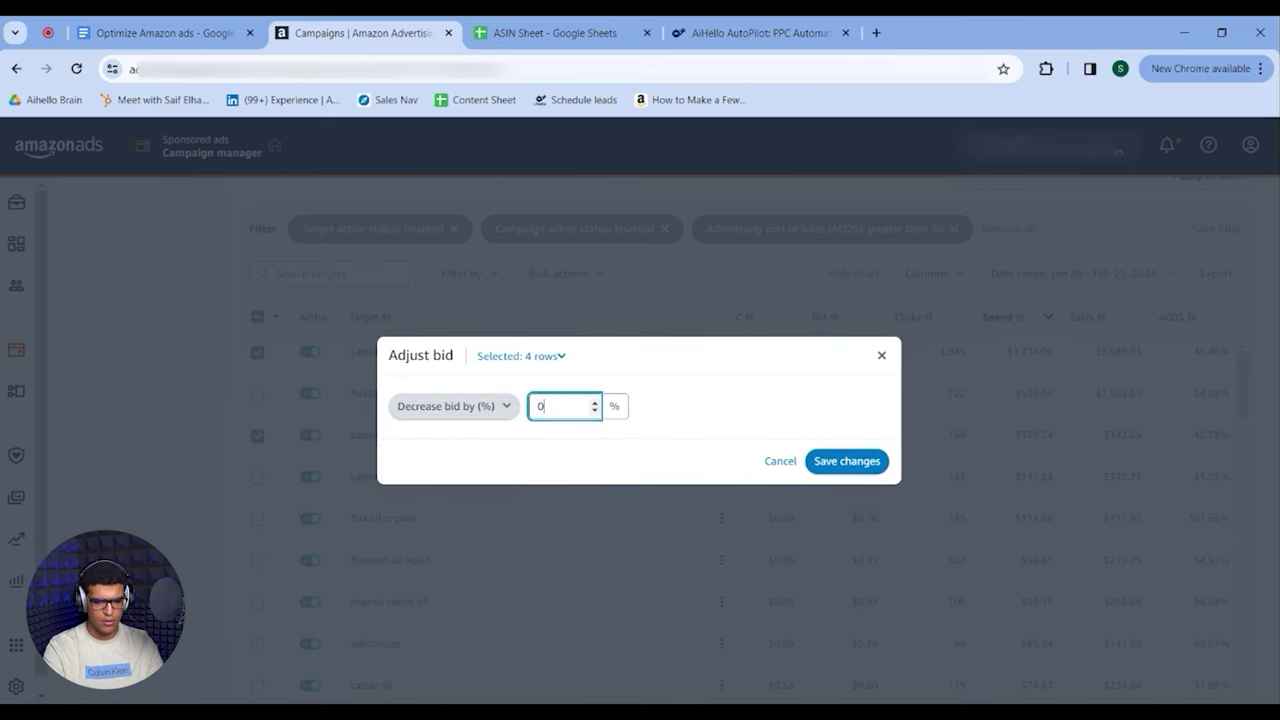
text(20)
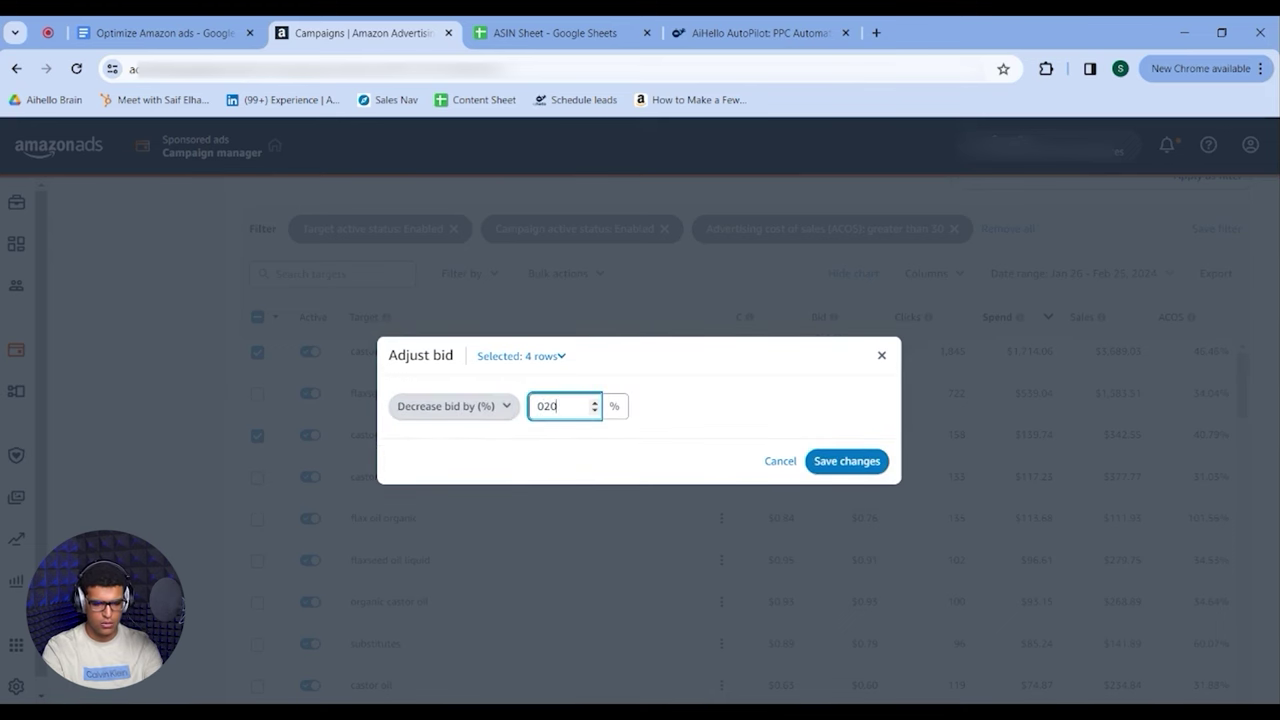
click(847, 461)
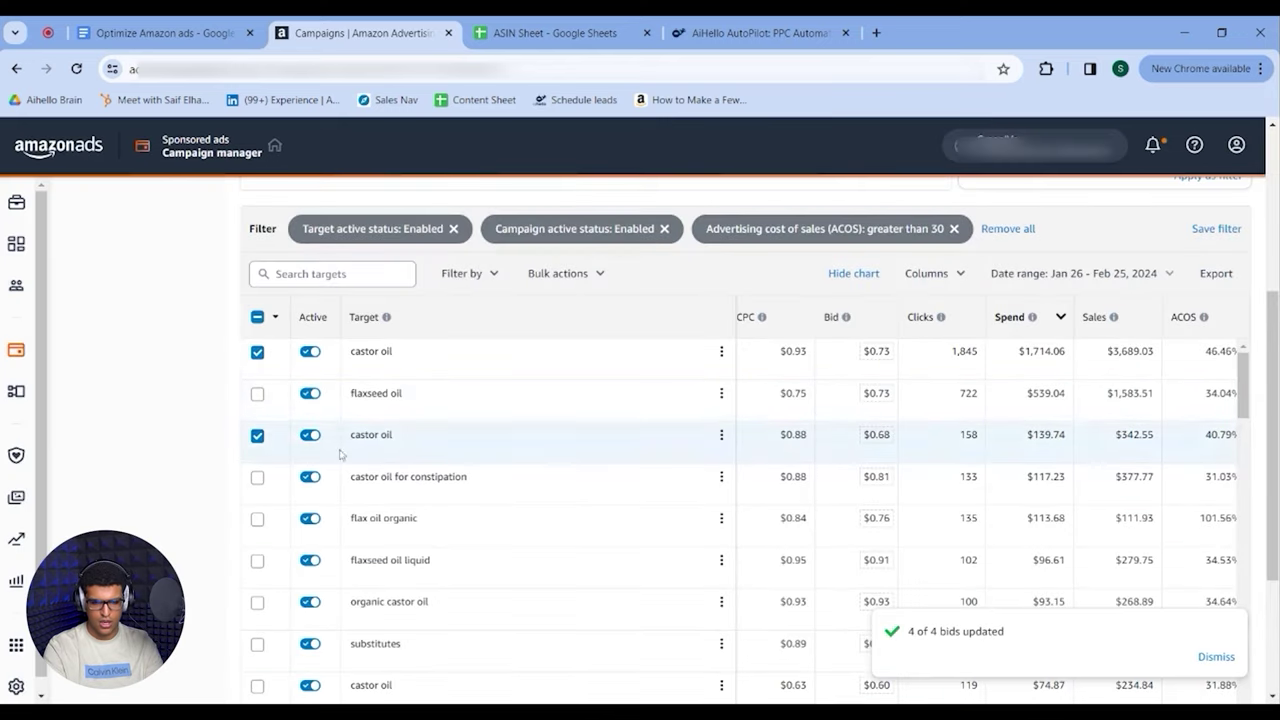
- Clear the selection and select the flaxseed oil, castor oil for constipation, flaxseed oil liquid and organic castor oil targets
click(257, 318)
click(257, 318)
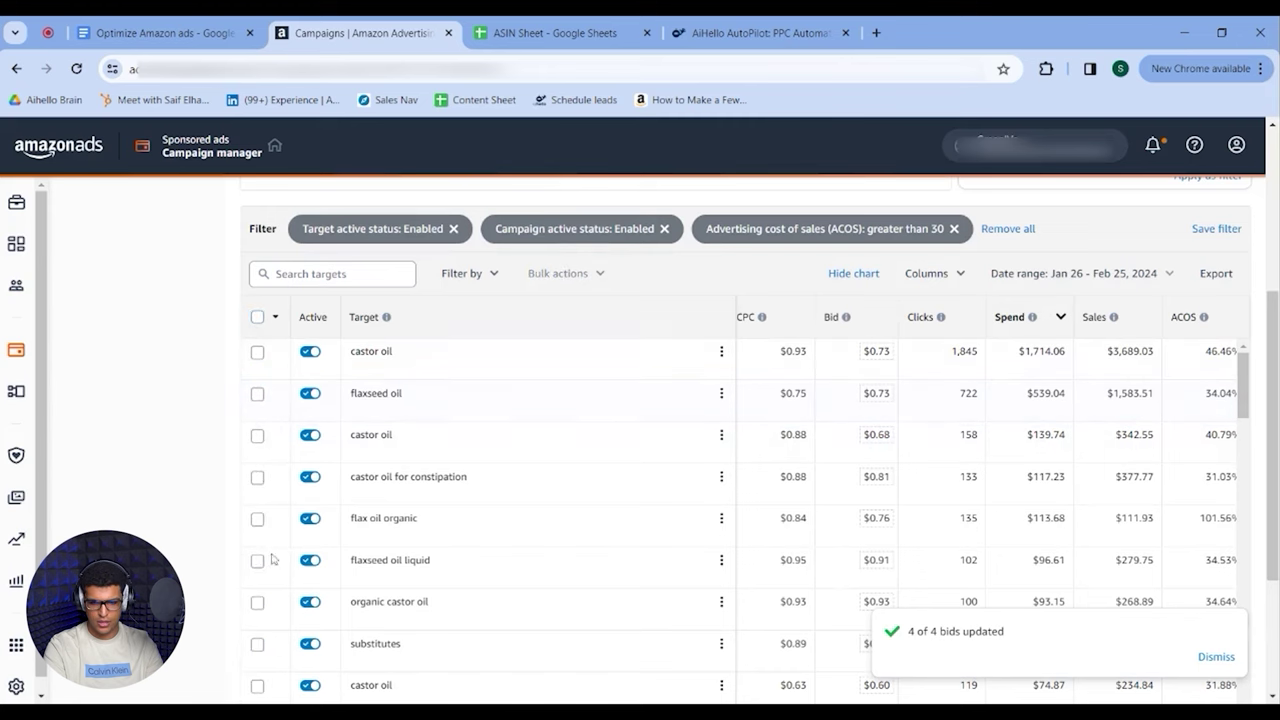
click(257, 394)
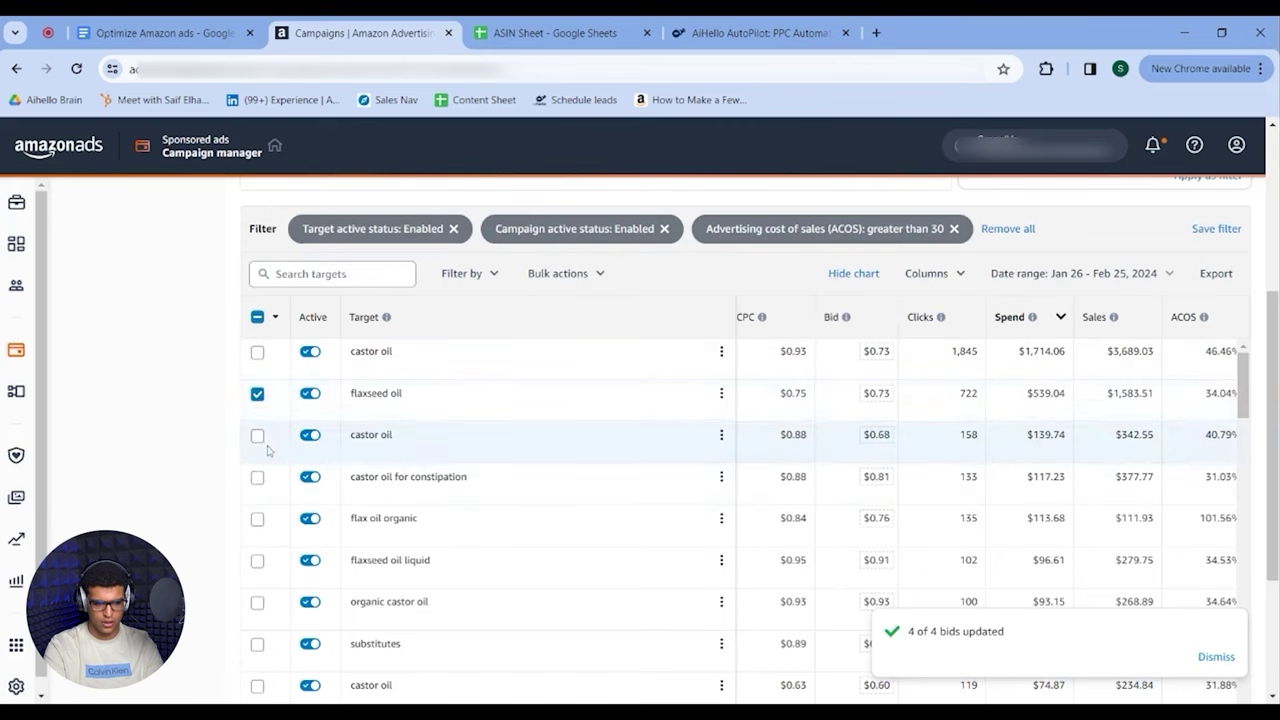
click(257, 476)
scroll(337, 449, down, 1)
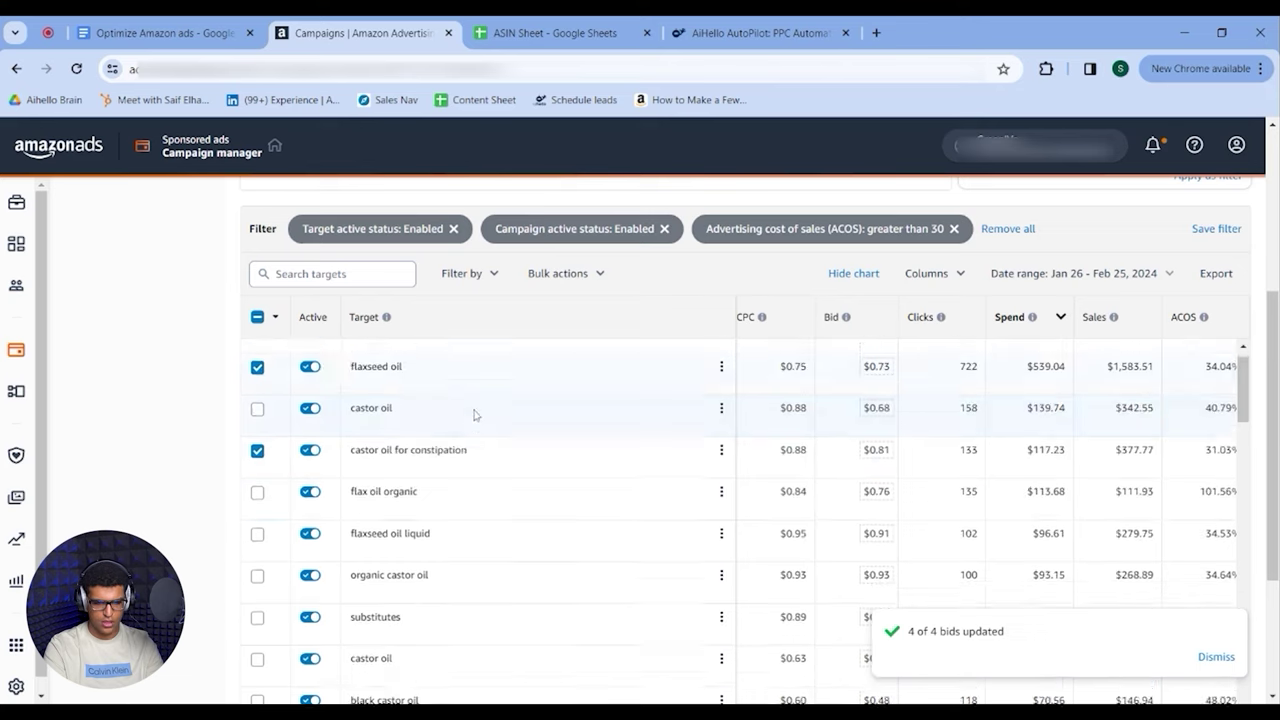
click(257, 523)
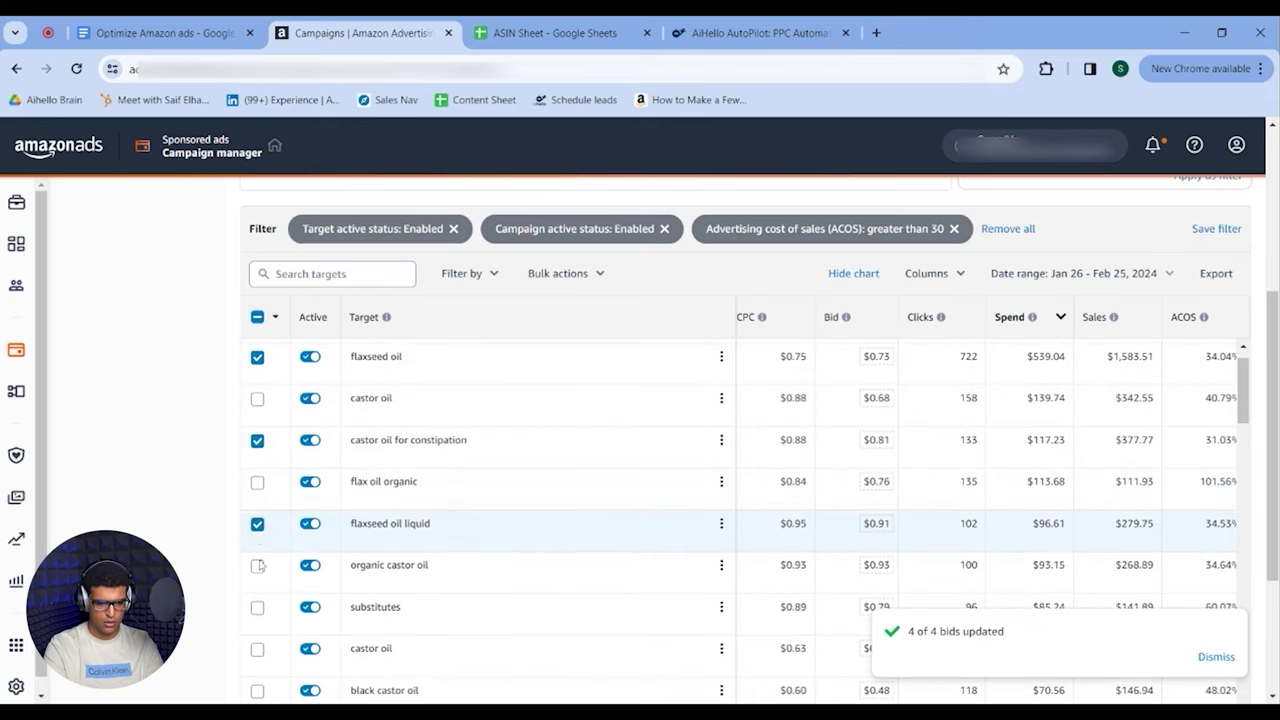
click(257, 567)
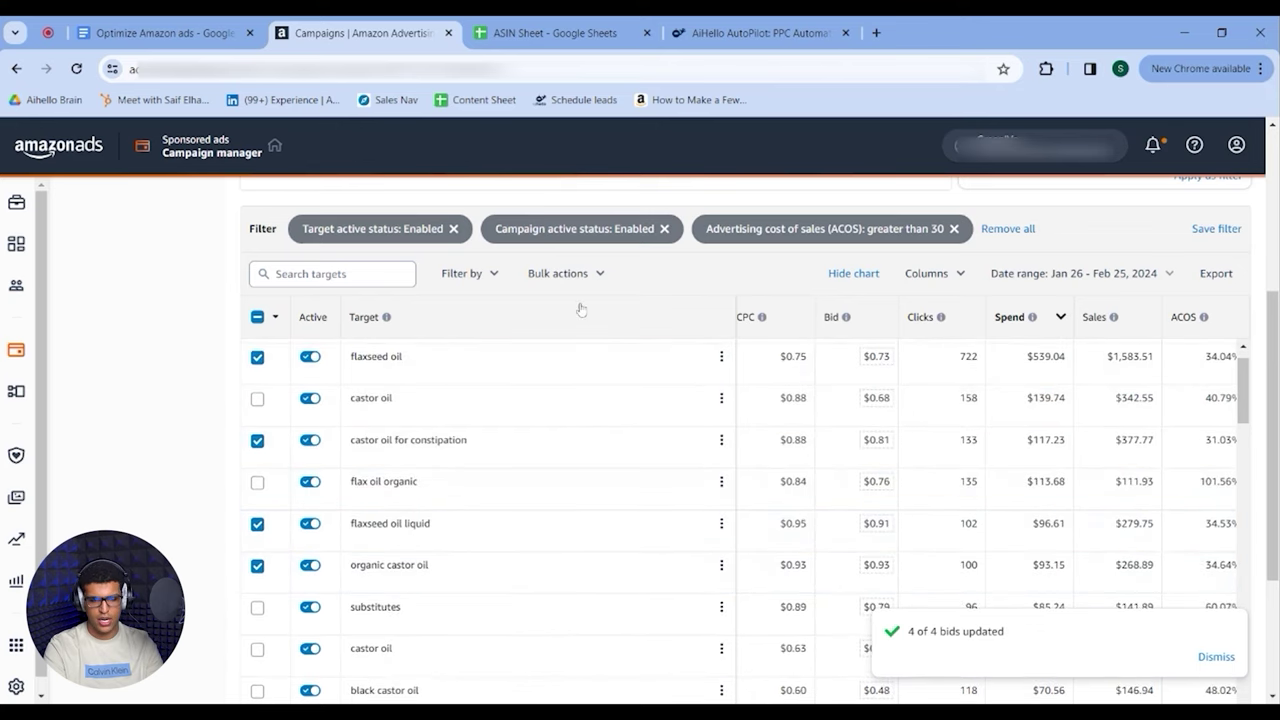
scroll(998, 484, down, 1)
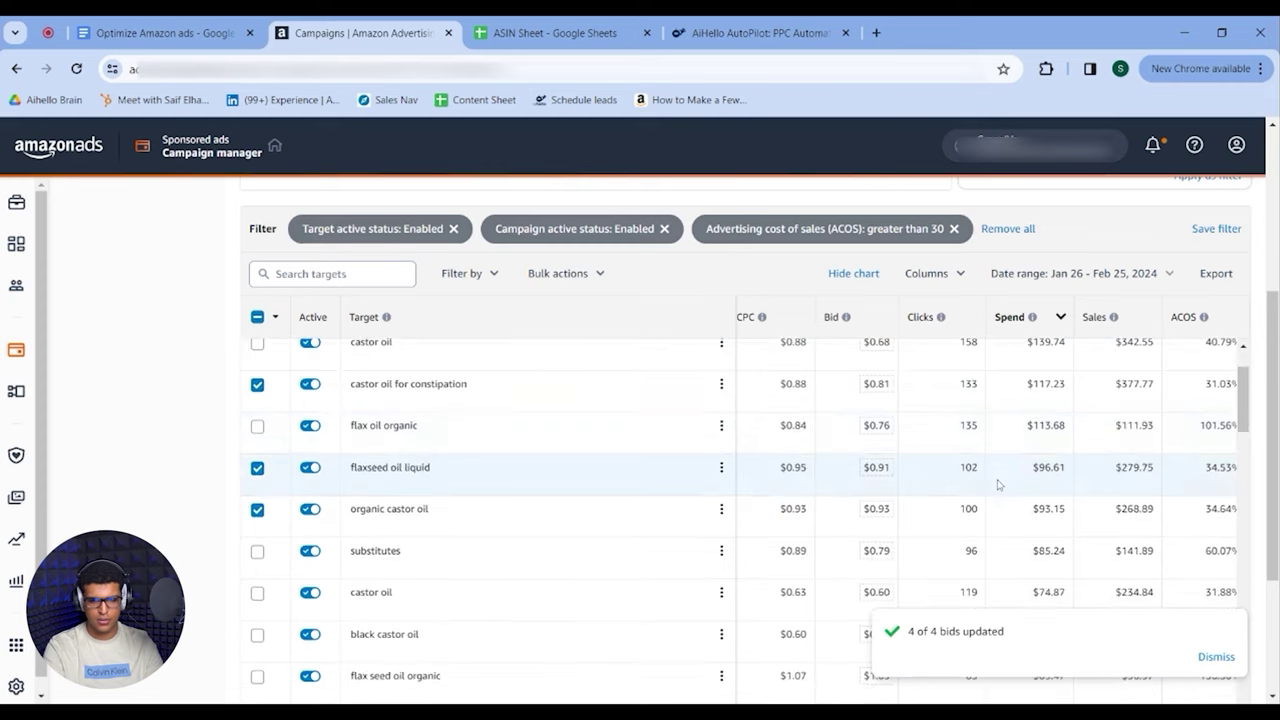
scroll(860, 440, up, 2)
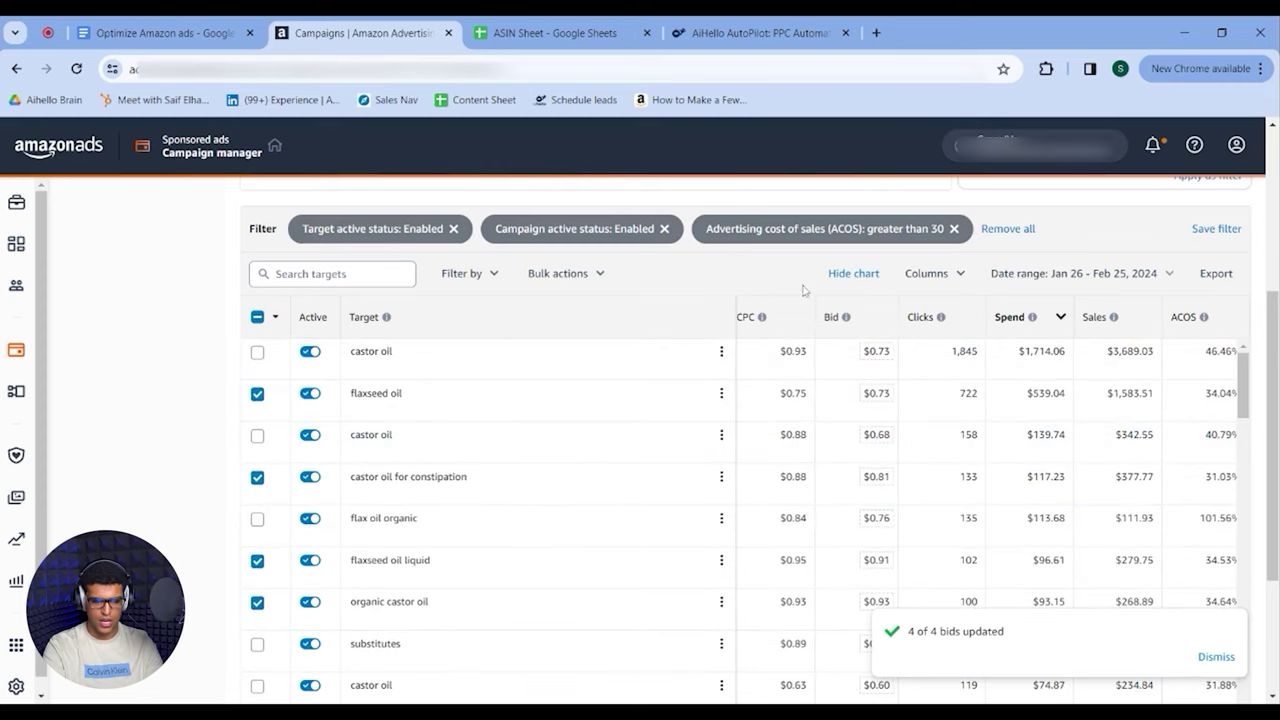
- Change the Advertising cost of sales (ACOS) filter to less than 30
click(872, 232)
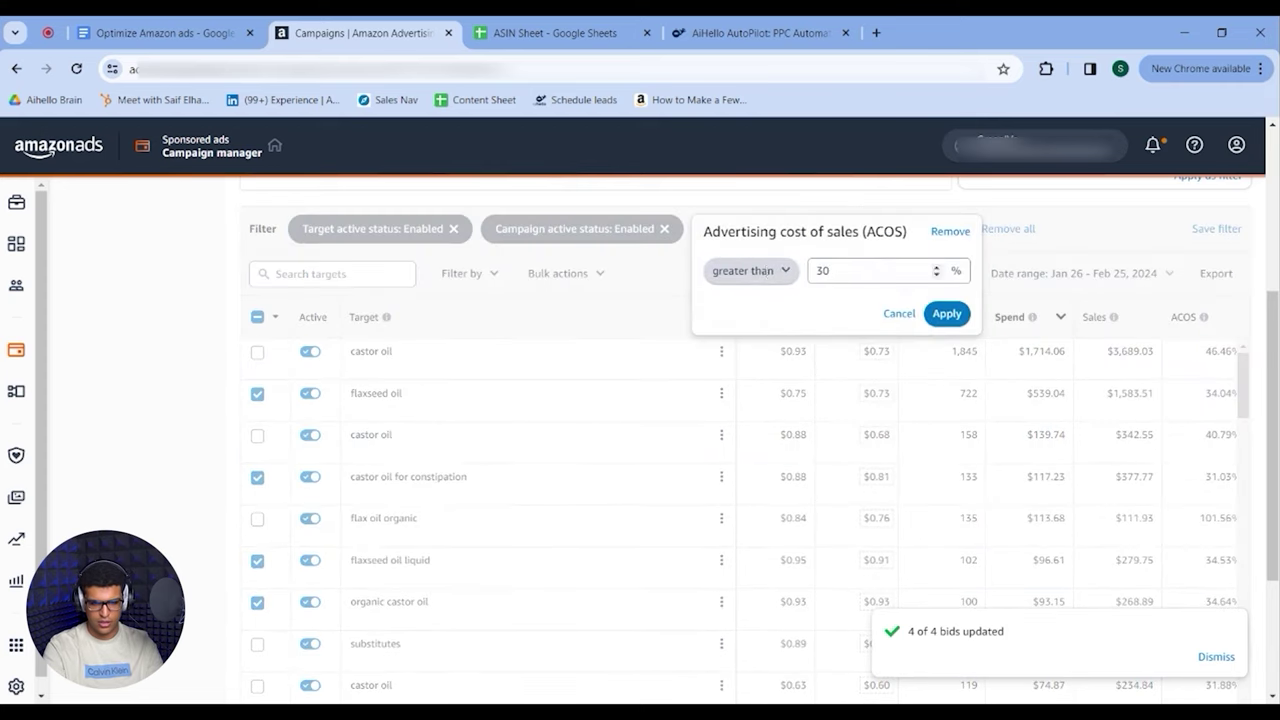
click(755, 270)
click(735, 316)
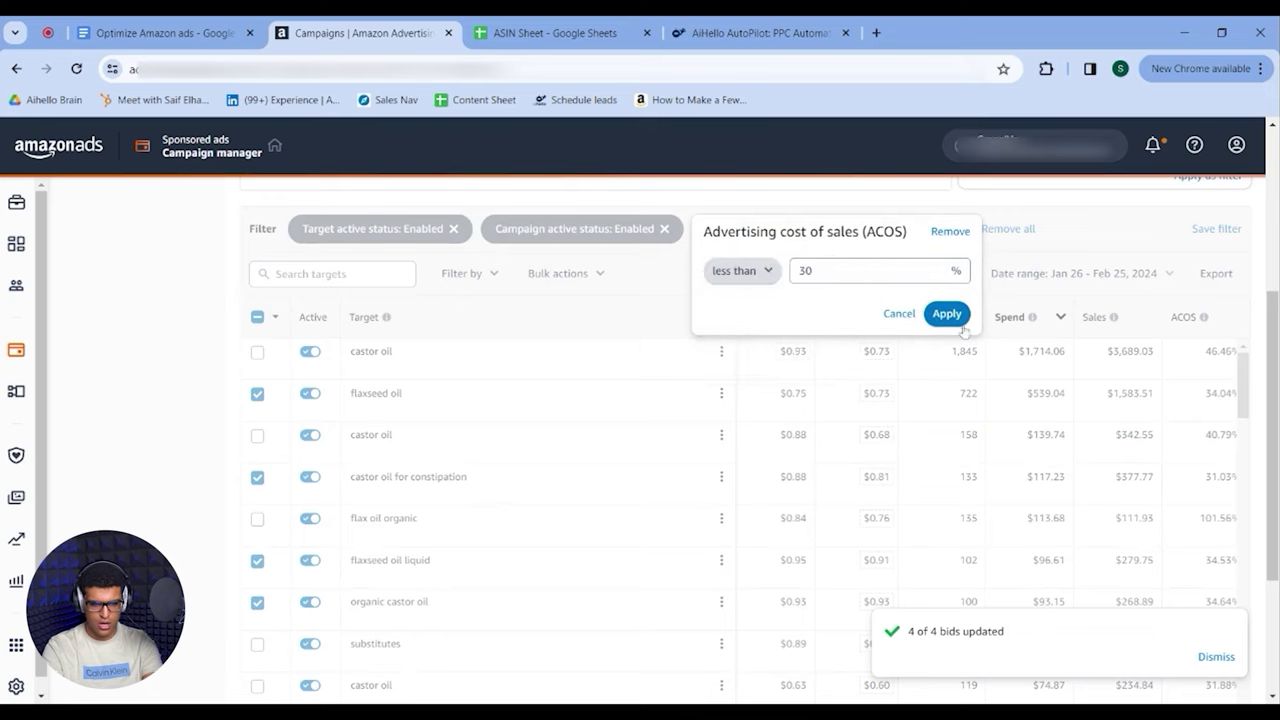
click(946, 313)
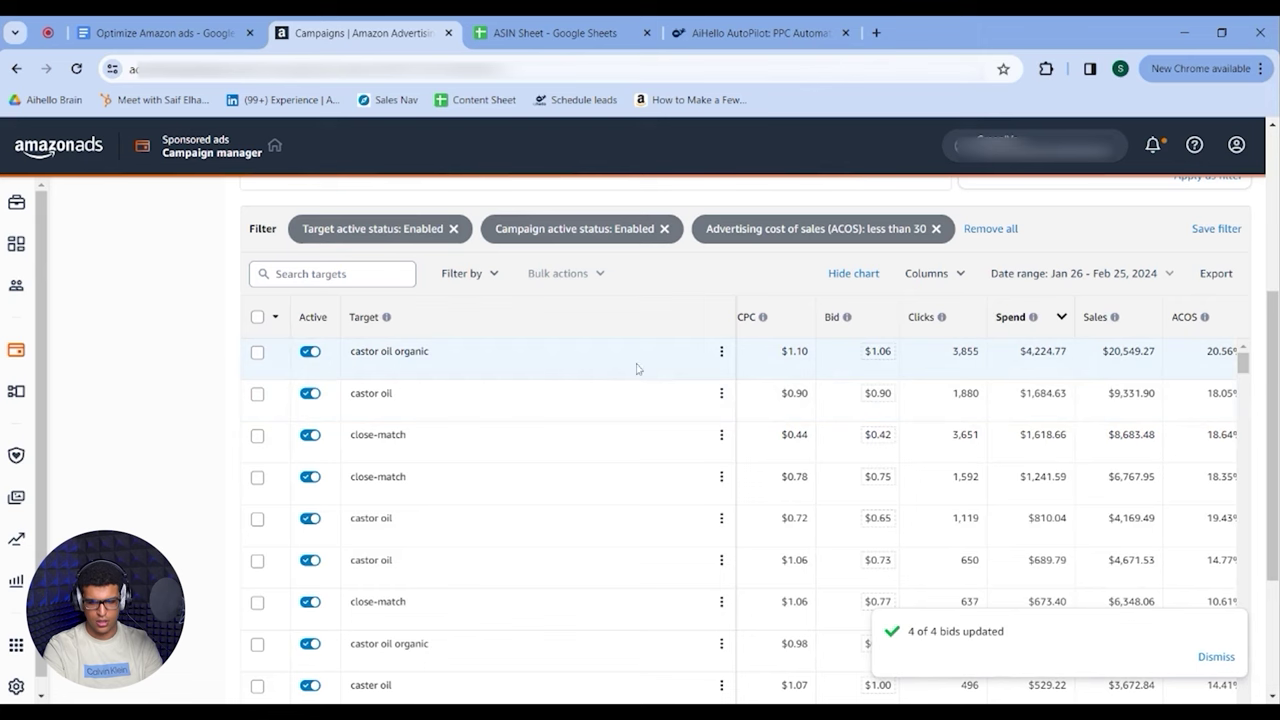
- Select the five highest-spend targets and open the bulk bid adjustment for them, closing it without saving
click(257, 352)
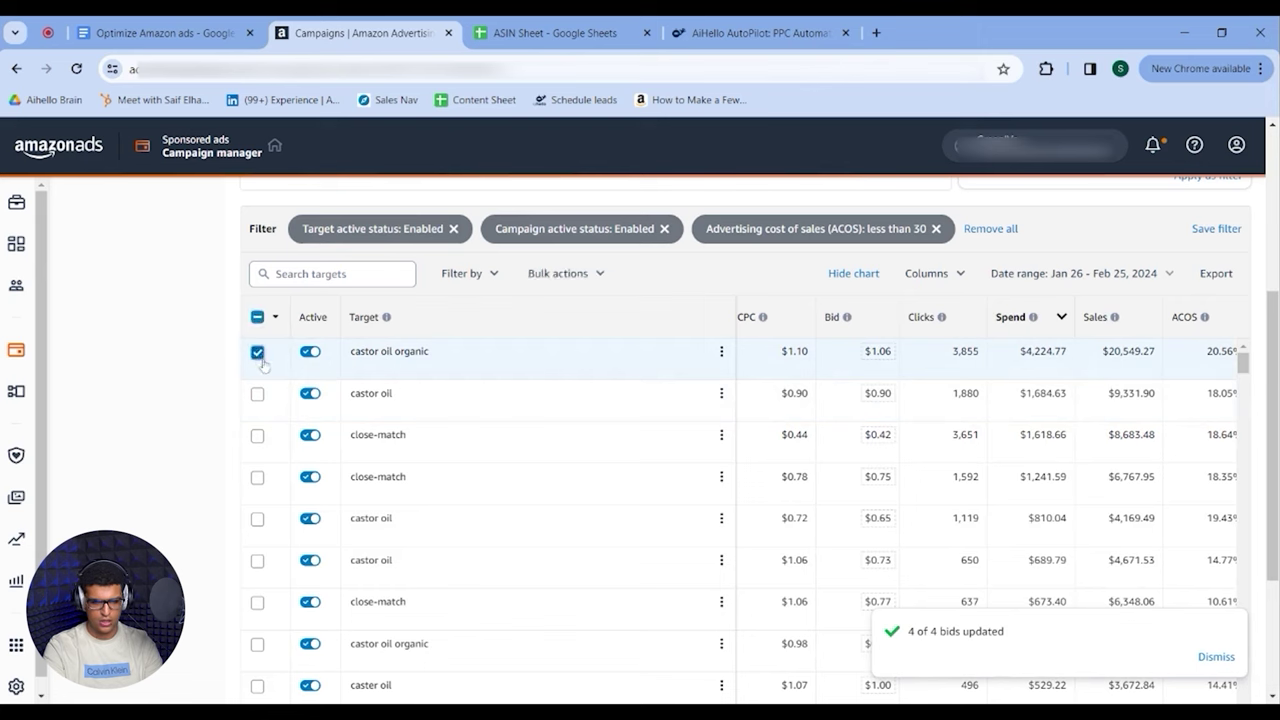
click(257, 394)
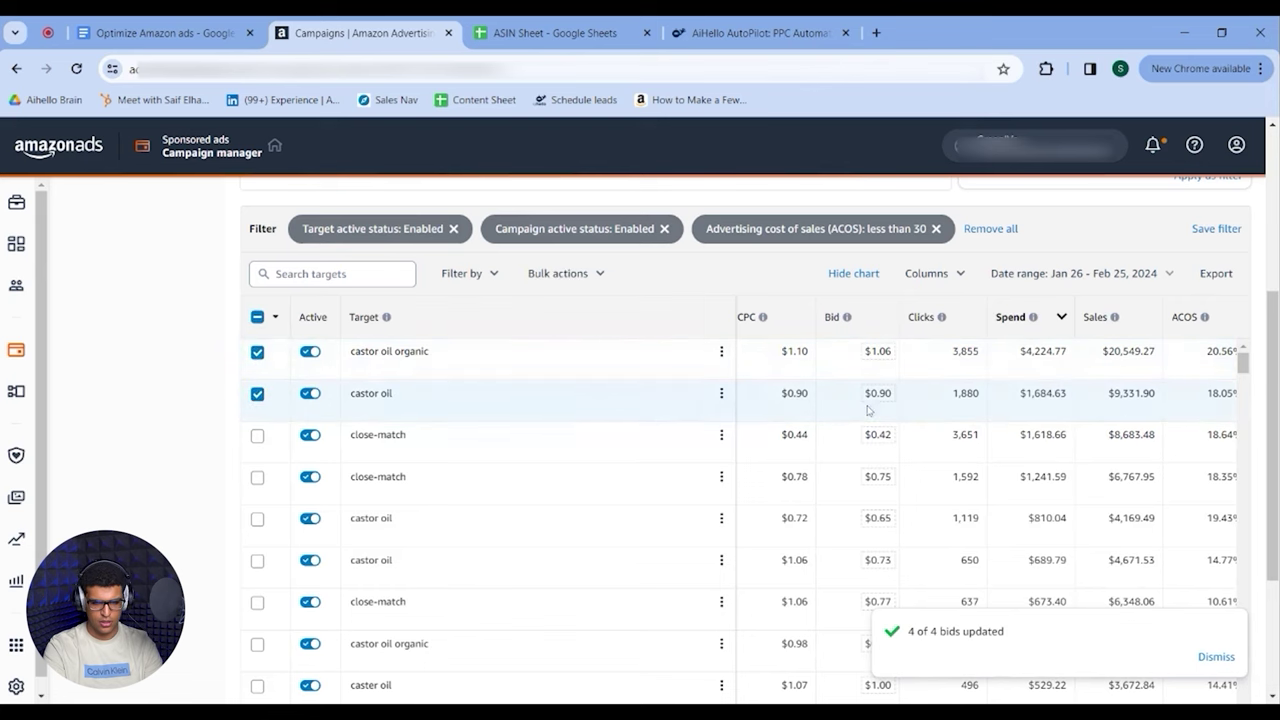
click(257, 436)
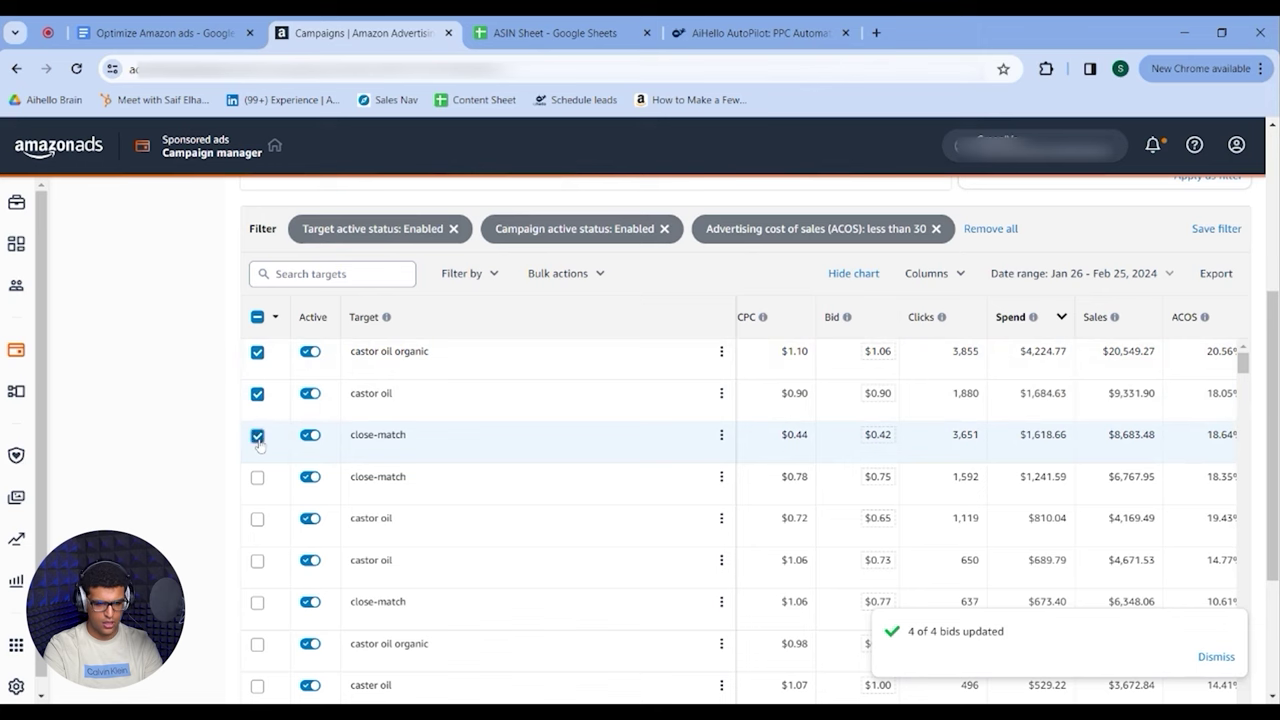
click(257, 478)
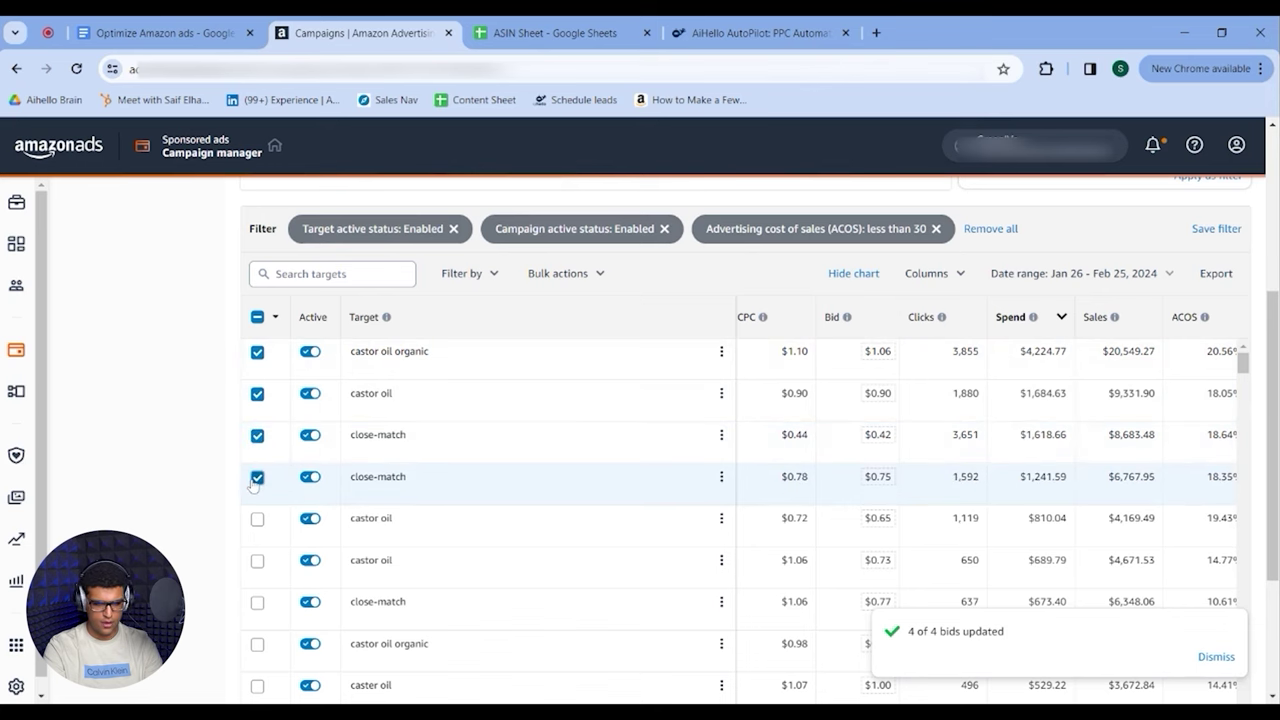
click(257, 519)
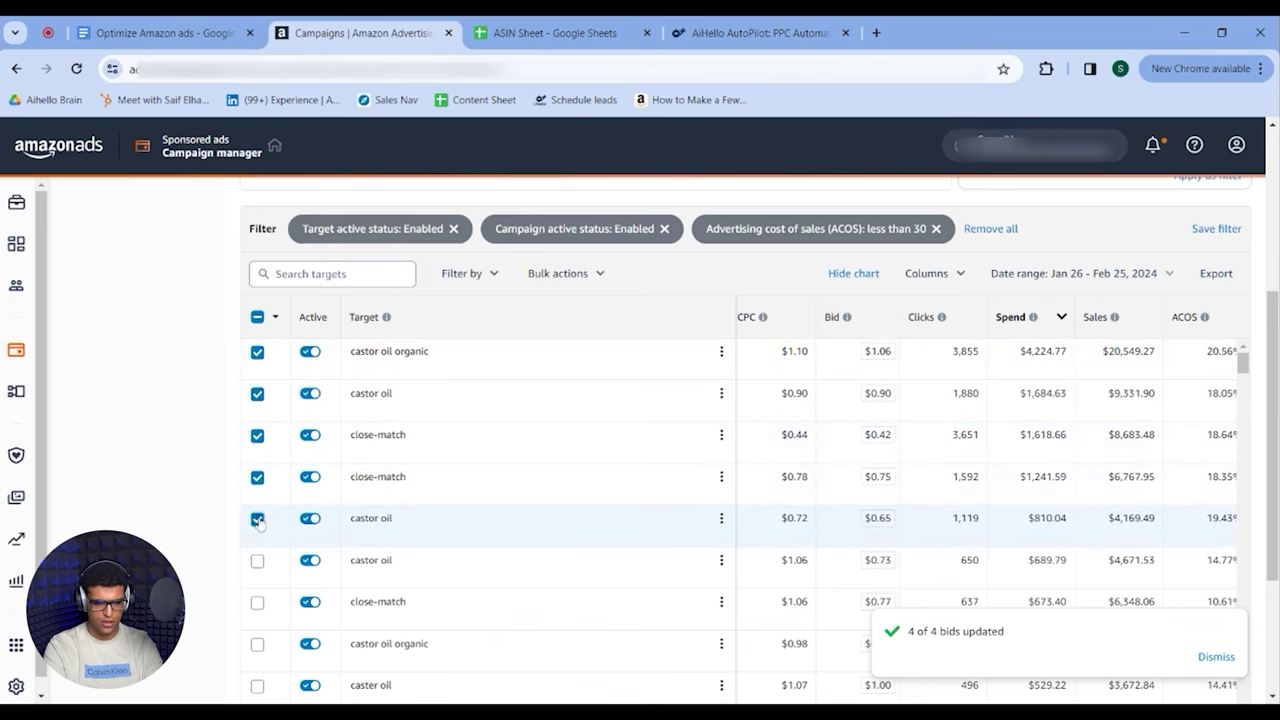
click(560, 273)
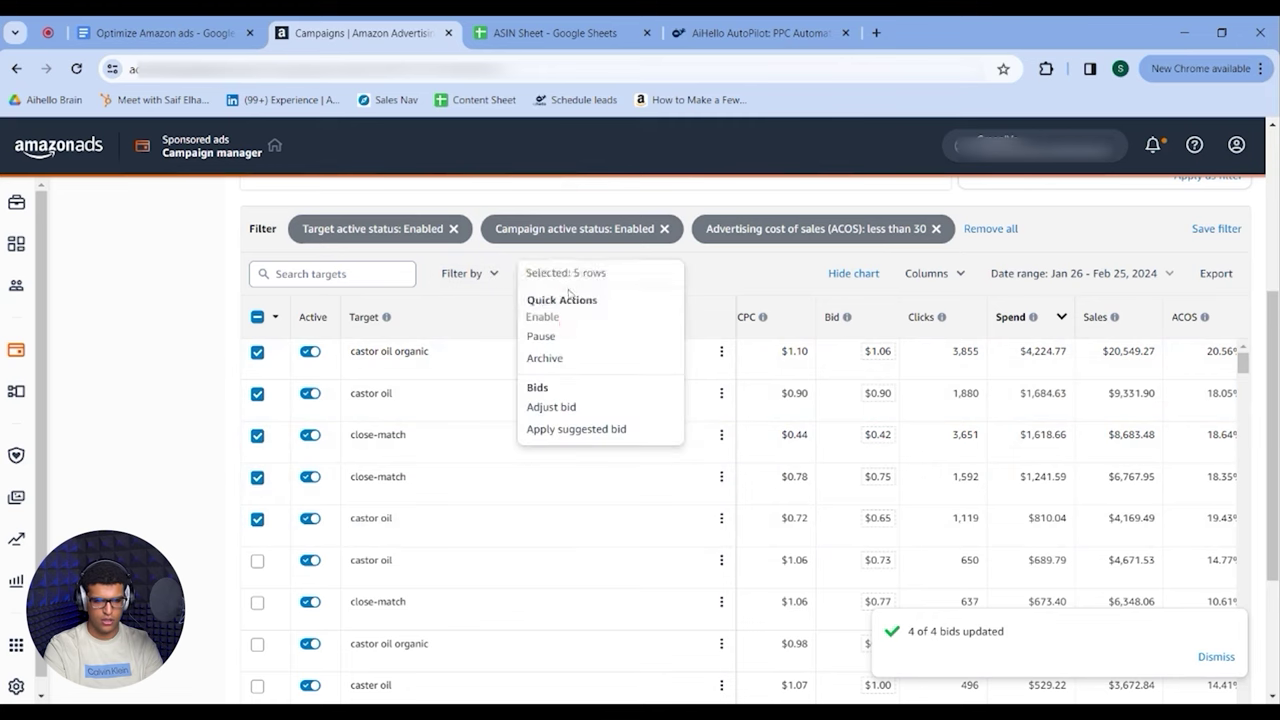
click(553, 407)
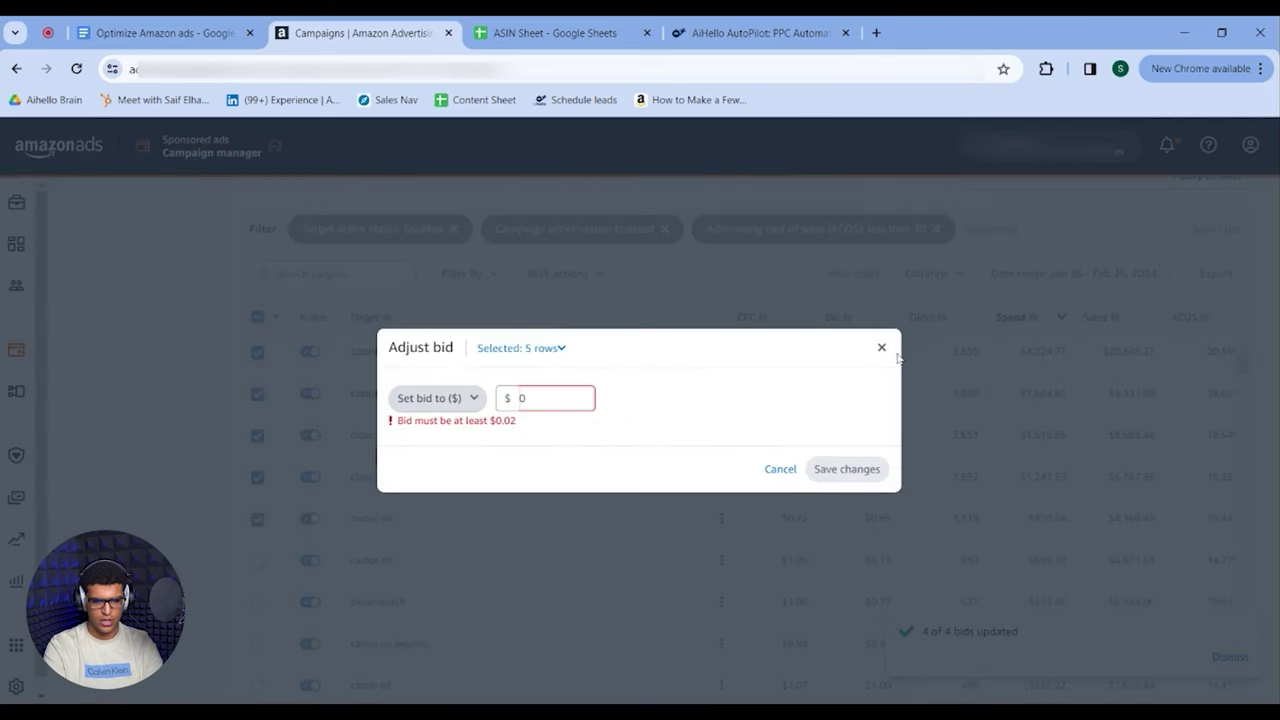
click(882, 348)
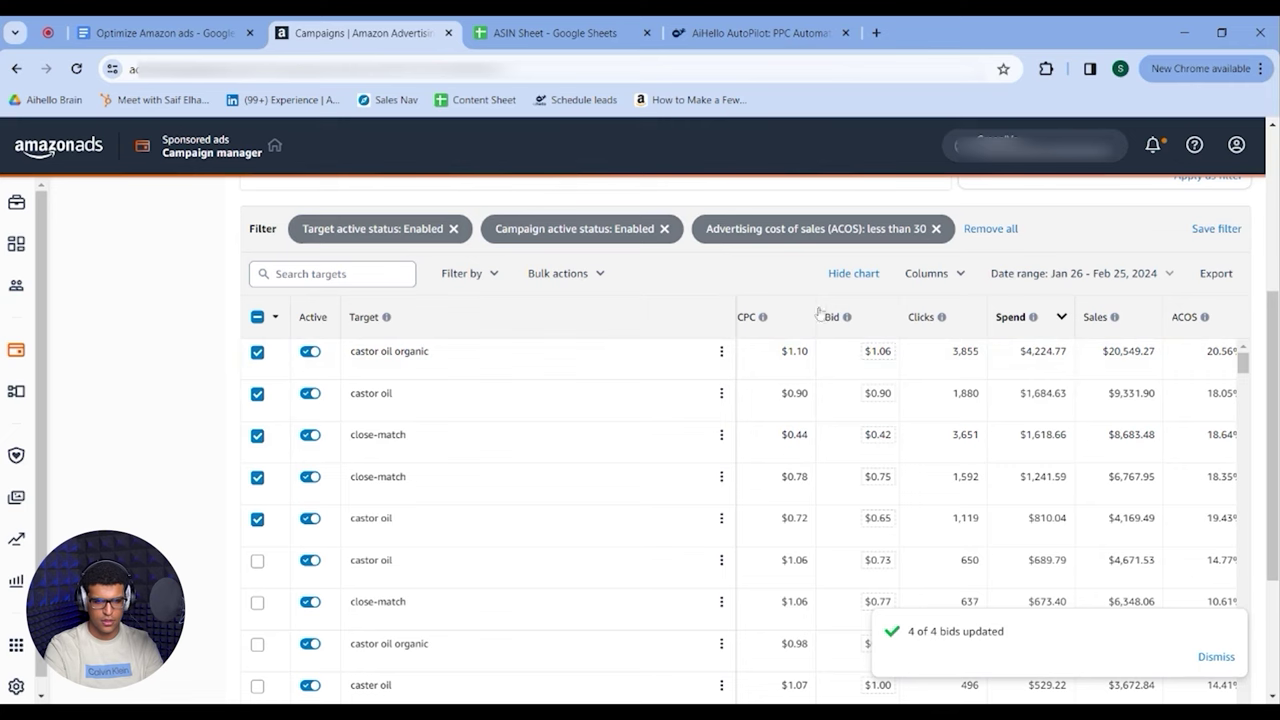
- Switch to AiHello AutoPilot, close the open AutoPilot Setting dialog and check the Campaign Name filter
click(569, 32)
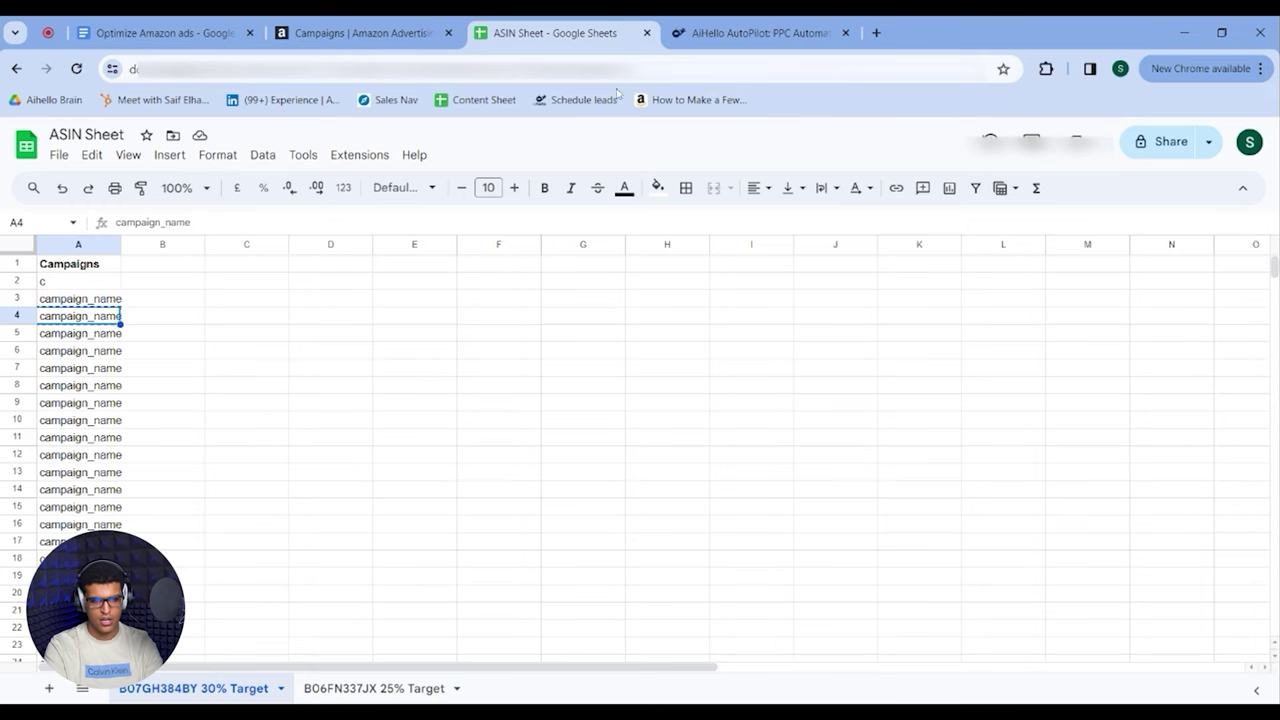
click(758, 32)
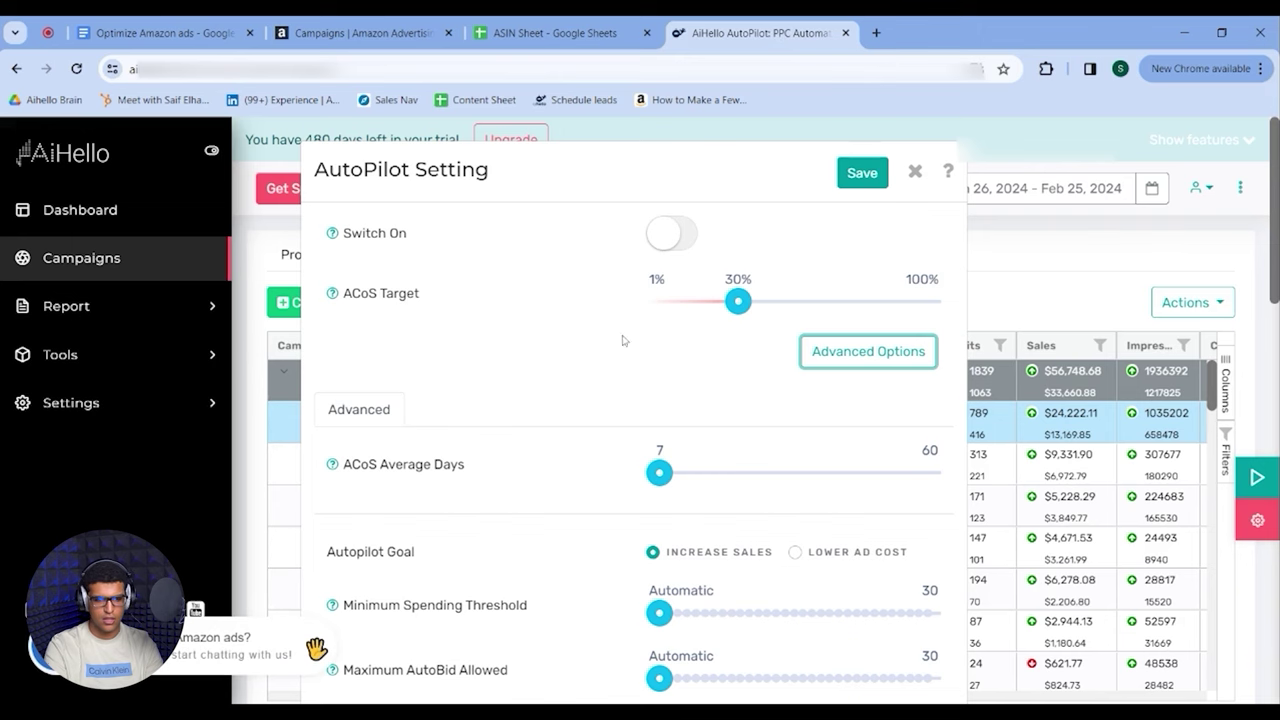
click(914, 172)
click(502, 346)
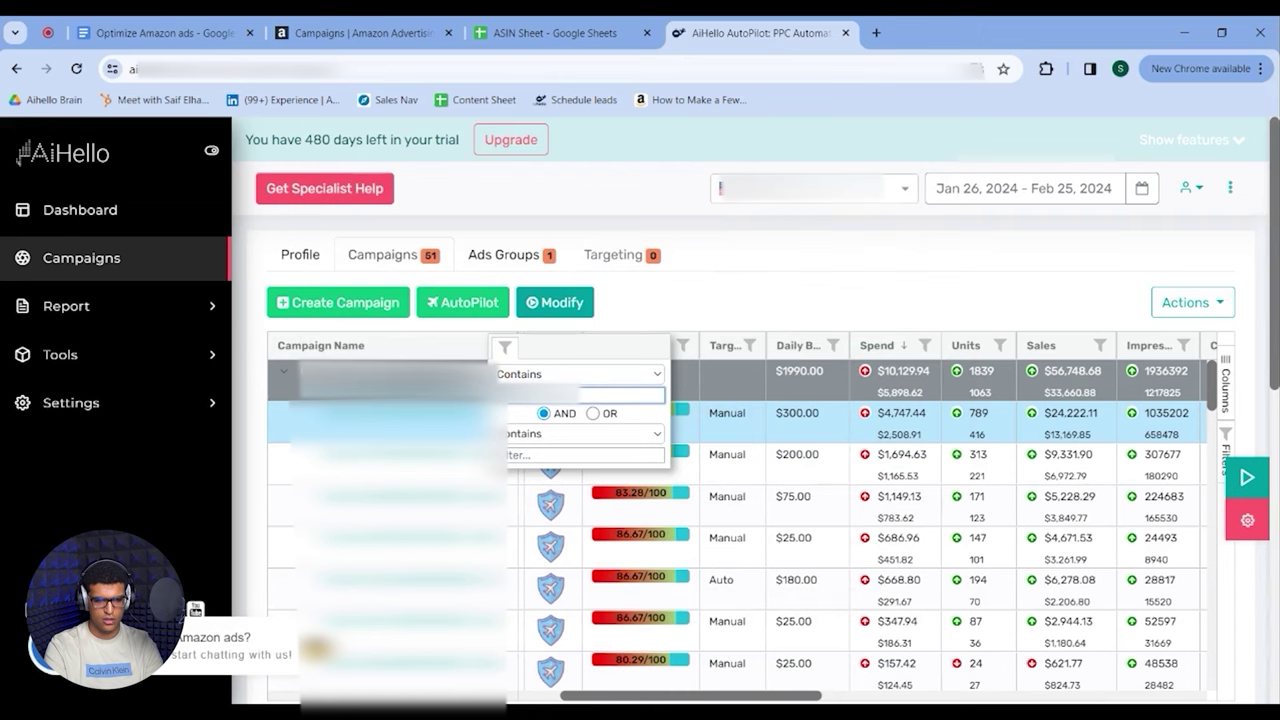
click(714, 314)
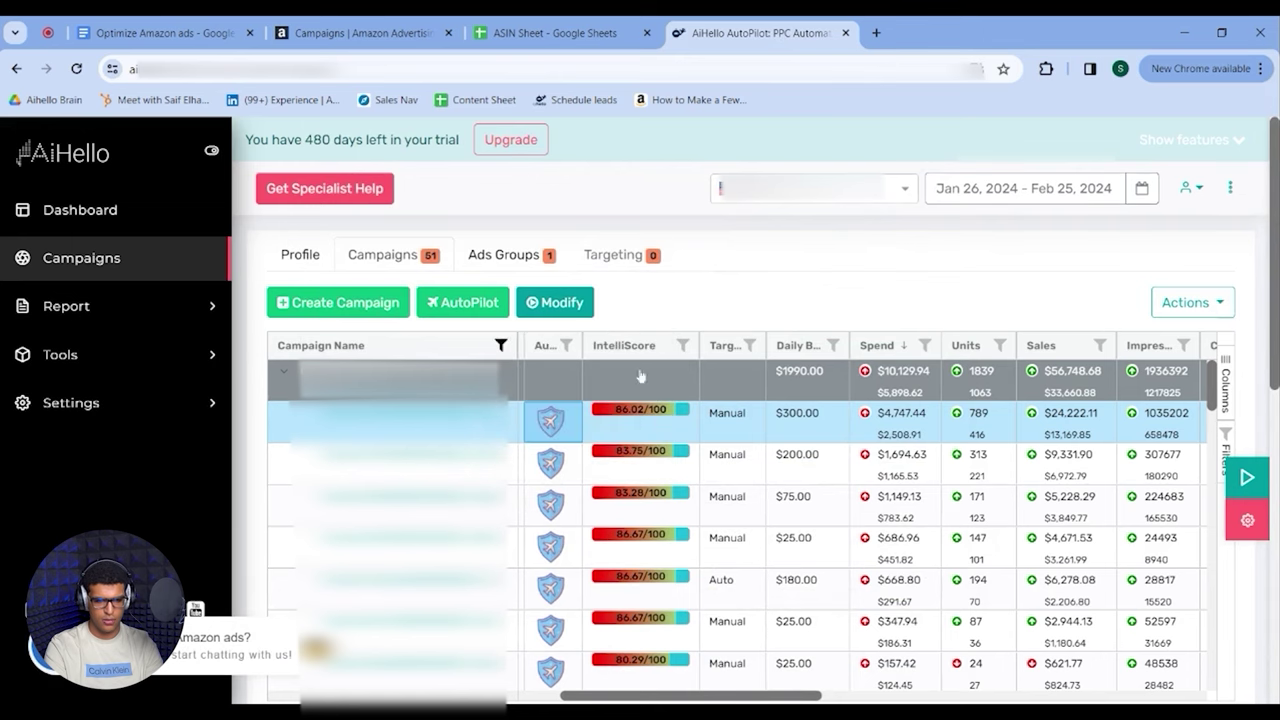
- Select all filtered campaigns and, in bulk, save AutoPilot as switched on with an ACOS target of 30%
scroll(745, 316, down, 2)
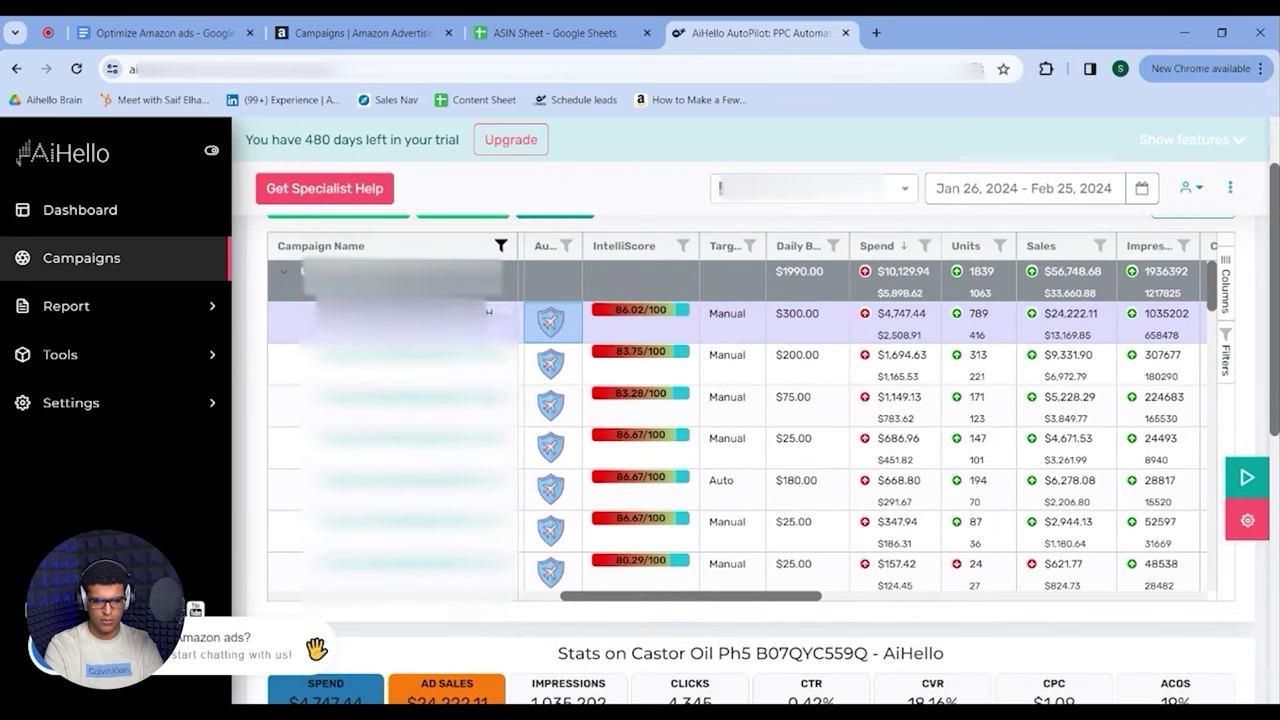
scroll(686, 290, up, 1)
click(577, 387)
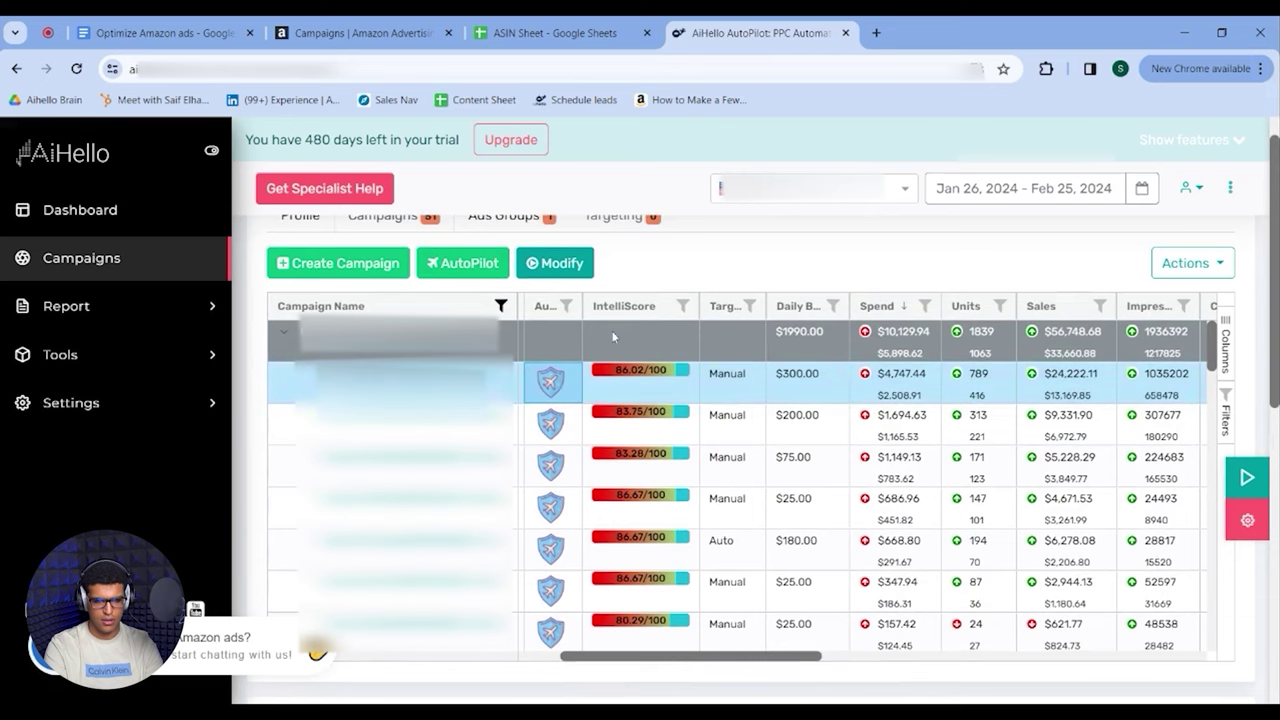
click(570, 307)
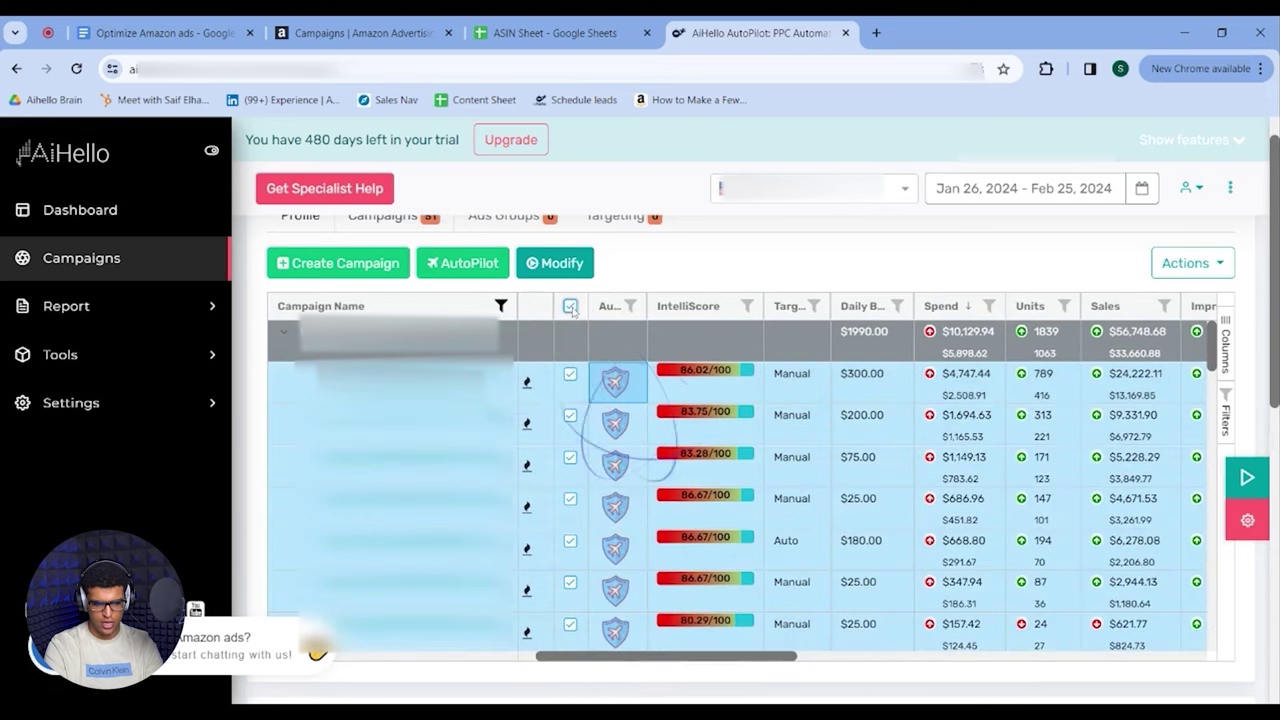
click(462, 263)
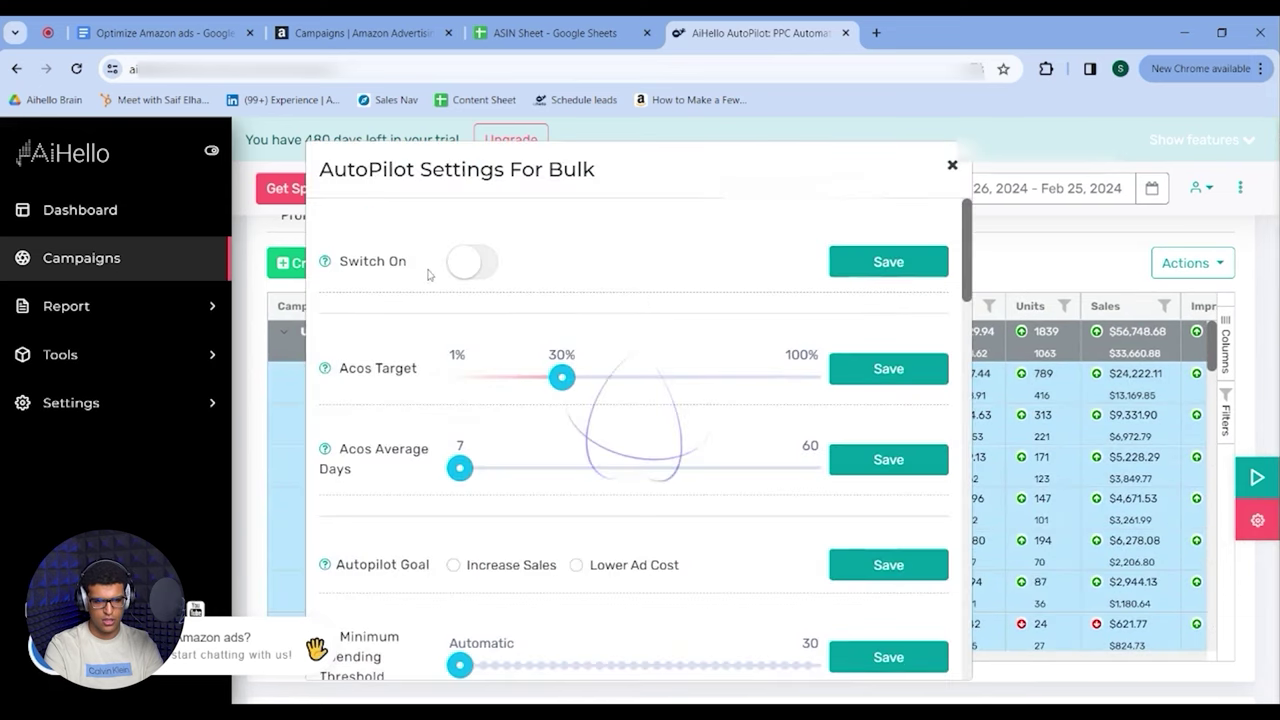
click(839, 262)
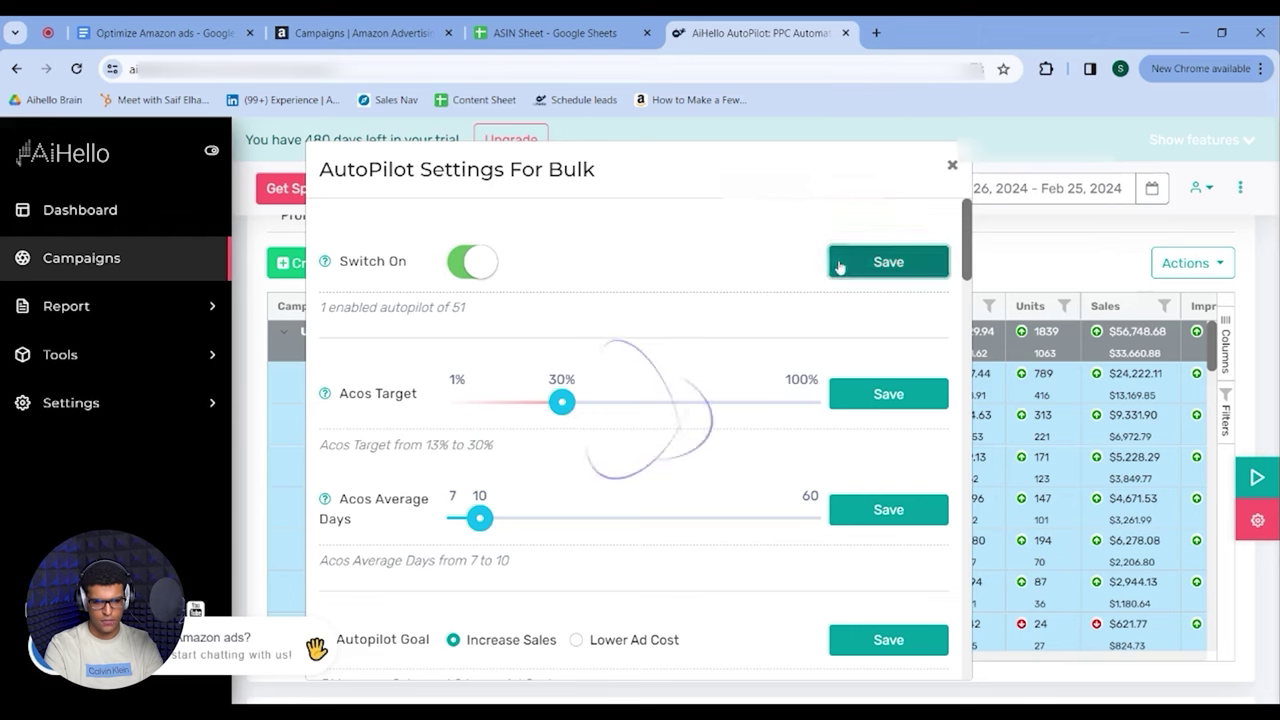
click(885, 394)
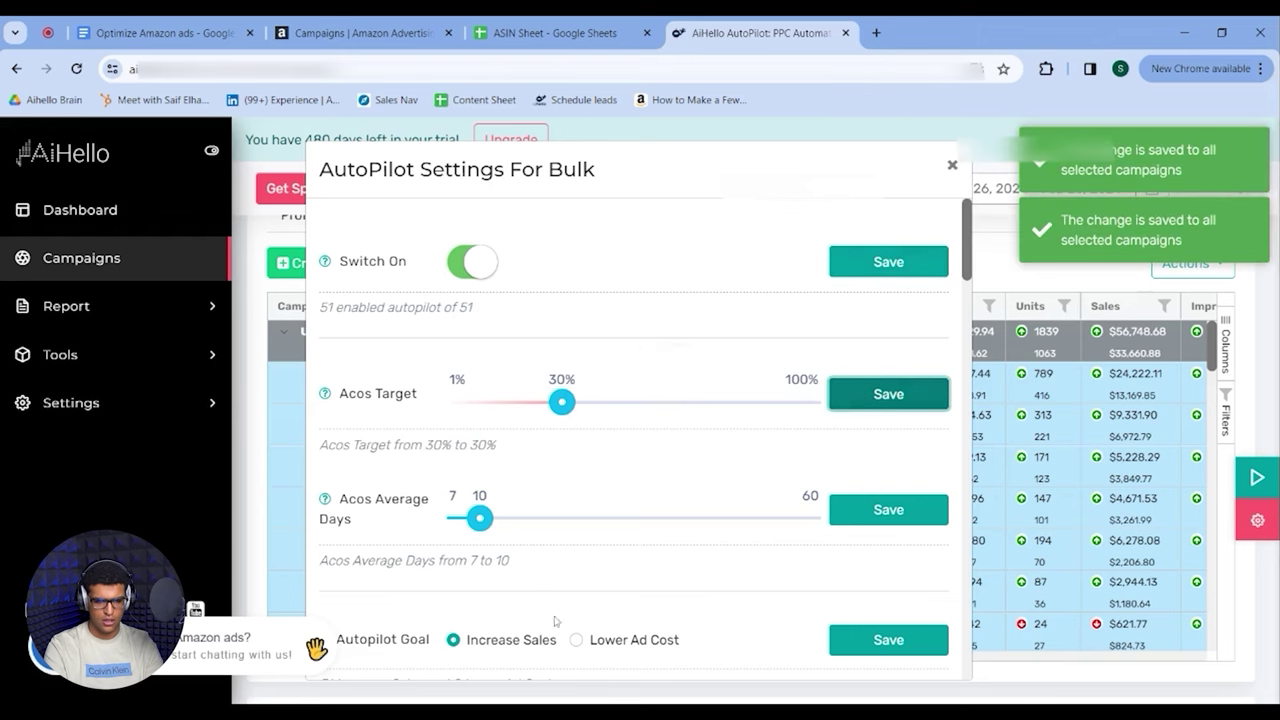
- Save the bulk AutoPilot goal as Lower Ad Cost for the selected campaigns and close the bulk settings
click(577, 640)
click(880, 641)
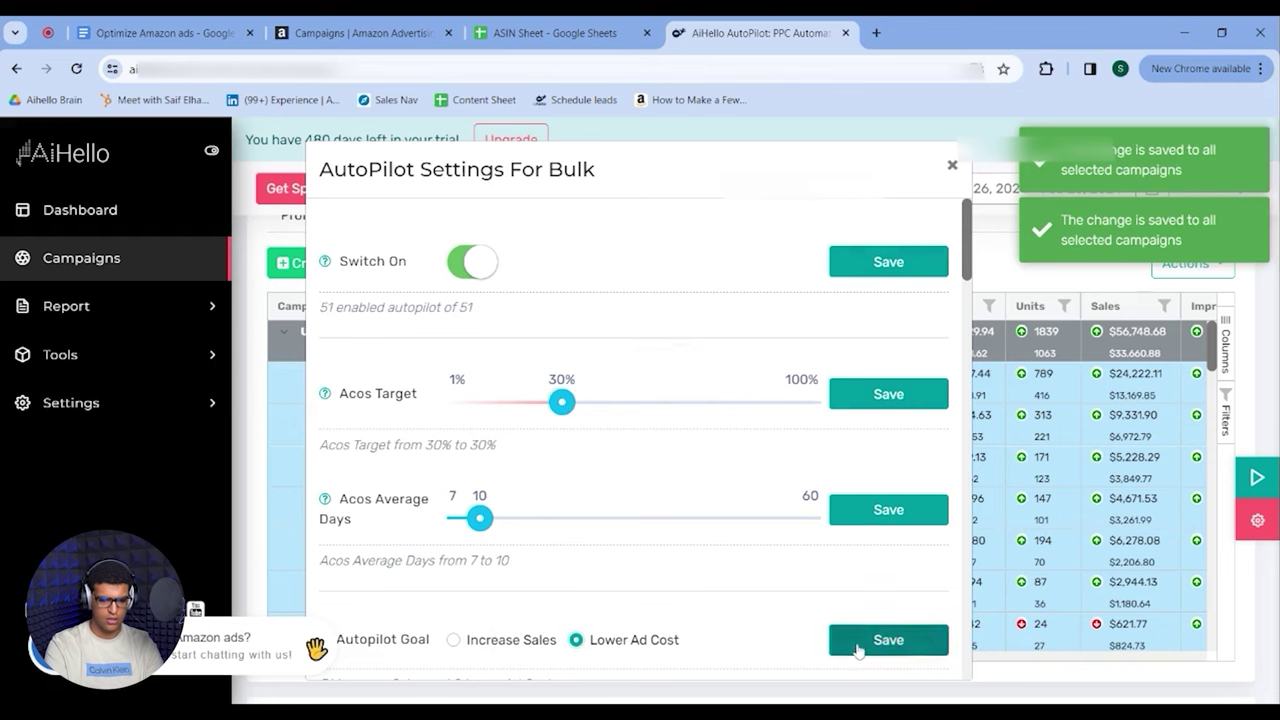
click(952, 165)
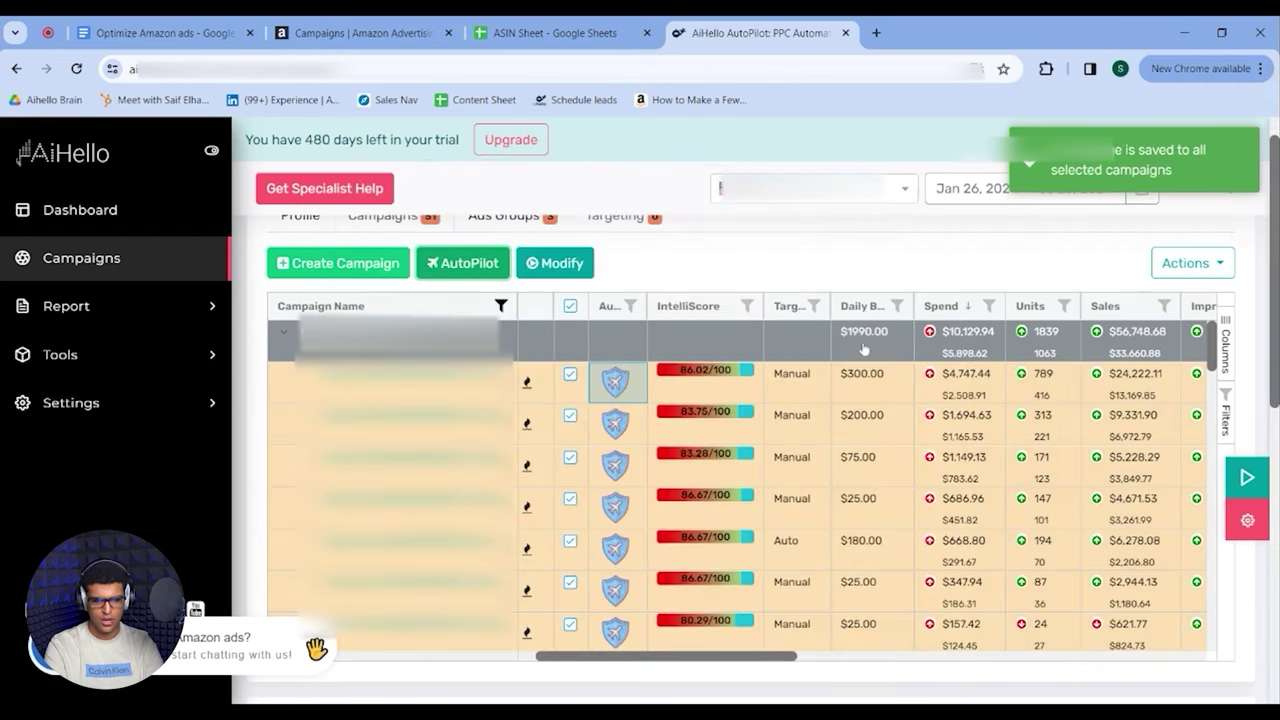
scroll(940, 300, down, 1)
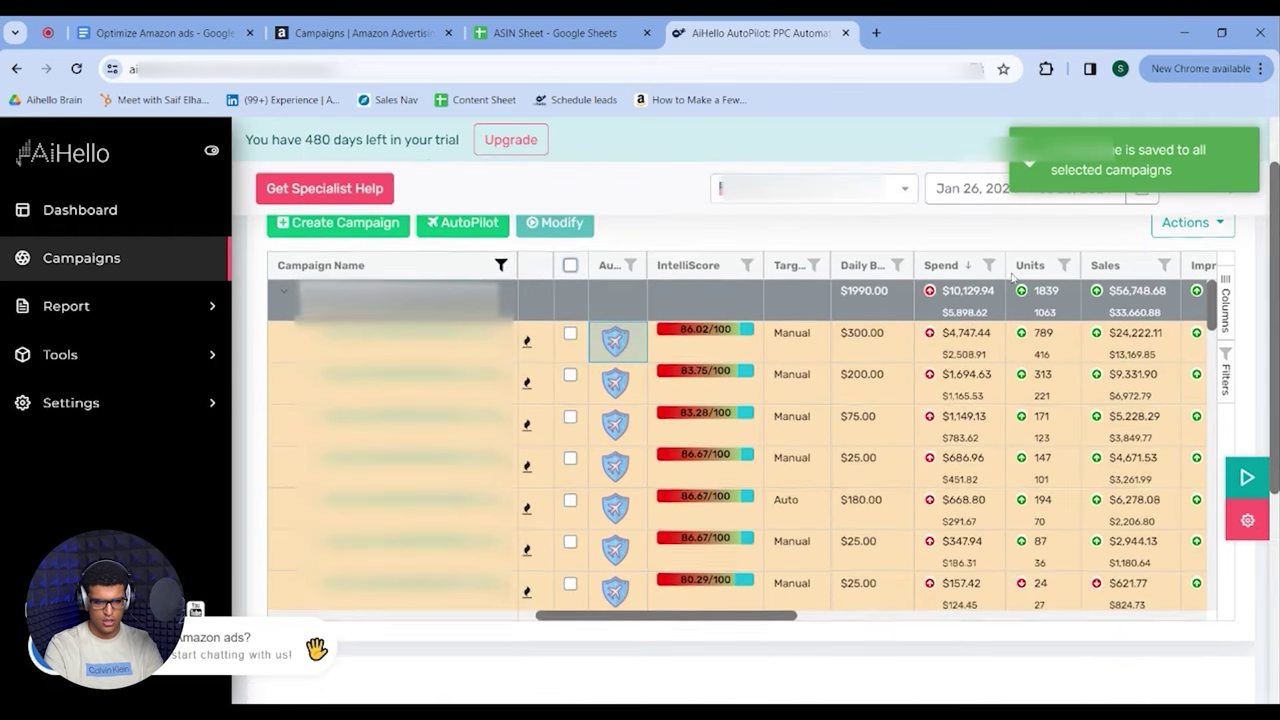
scroll(748, 266, right, 3)
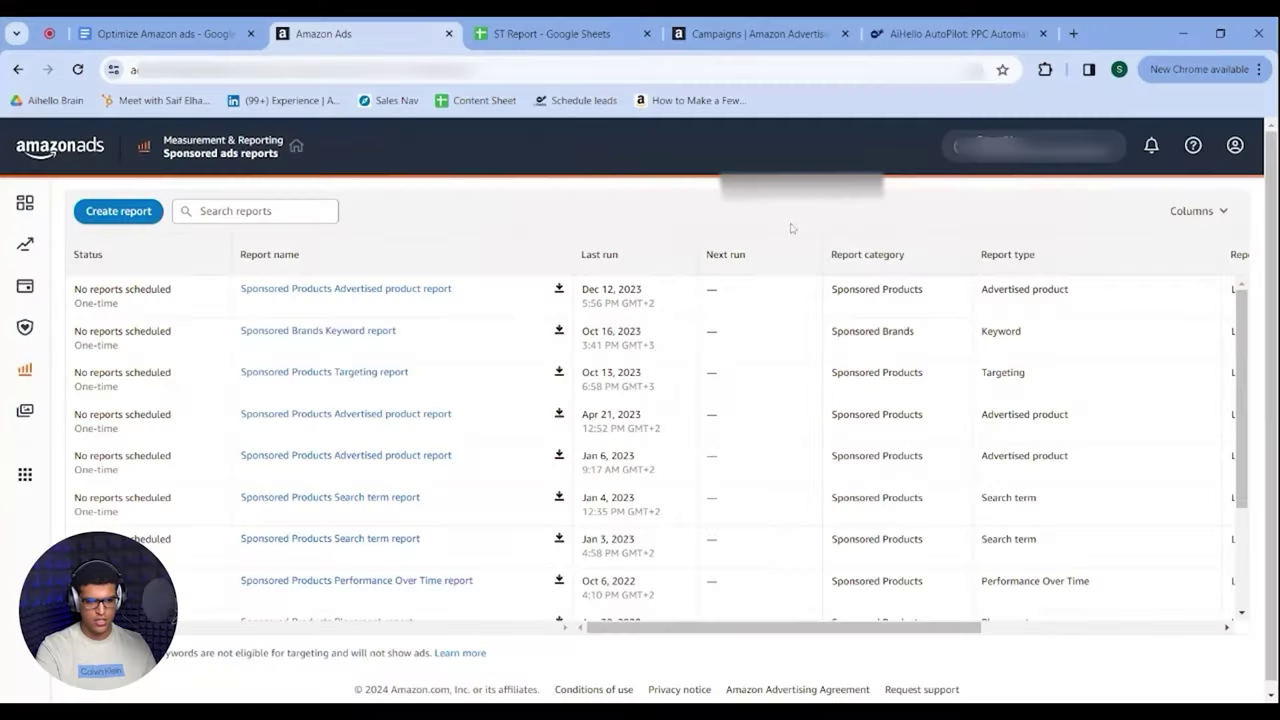
- Switch from the Amazon Ads sponsored ads reports list to the ST Report spreadsheet in Google Sheets
click(36, 380)
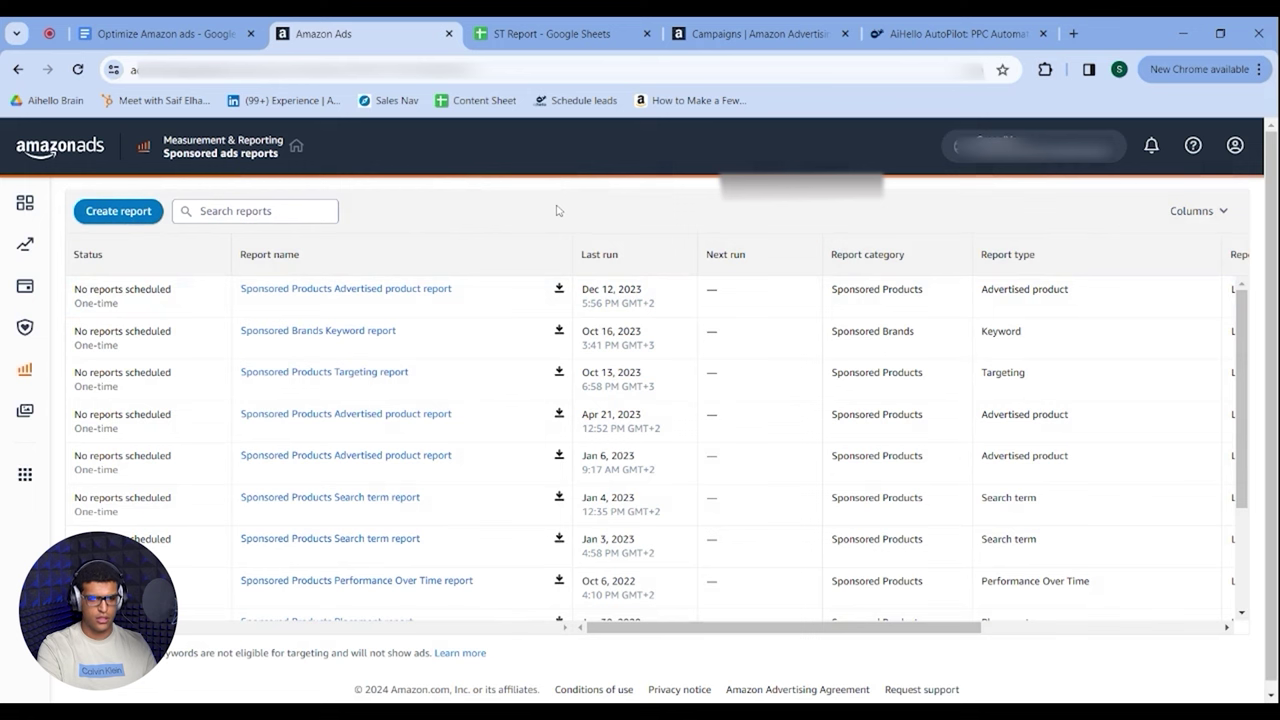
click(553, 44)
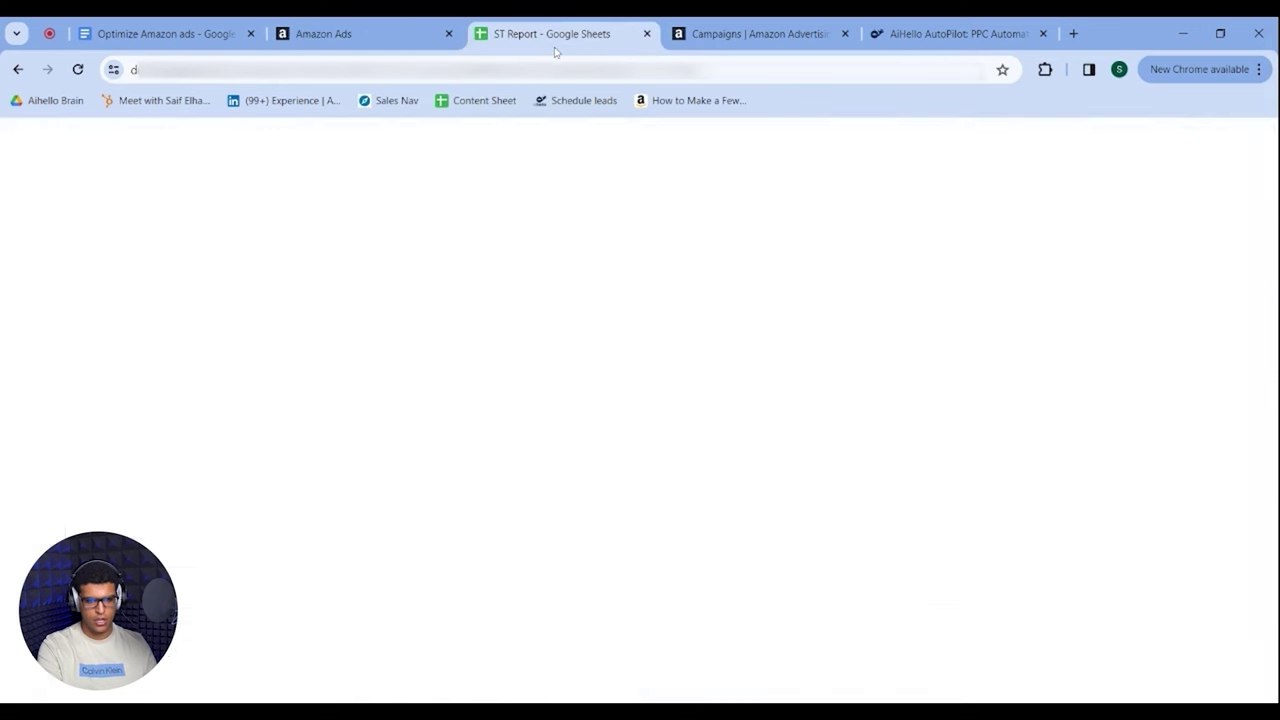
click(580, 316)
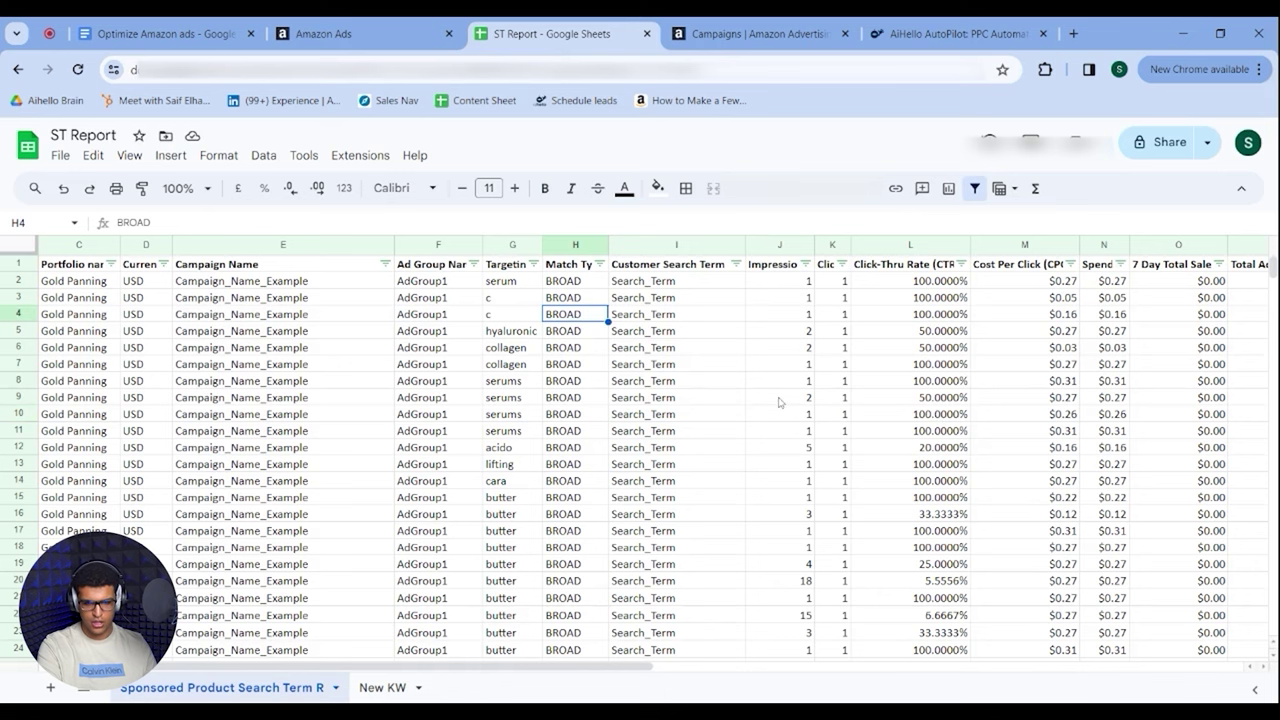
- Filter the 7 Day Total Units column to exclude rows with the value 0
scroll(779, 402, right, 2)
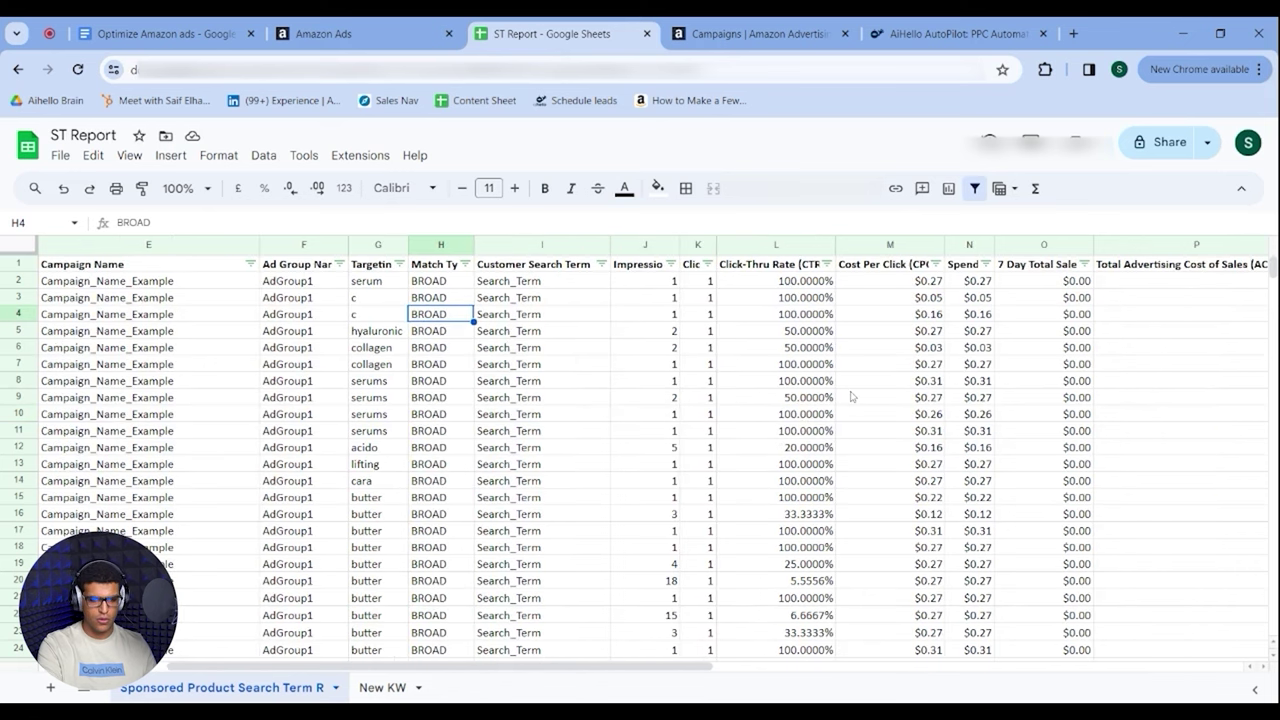
scroll(990, 380, right, 5)
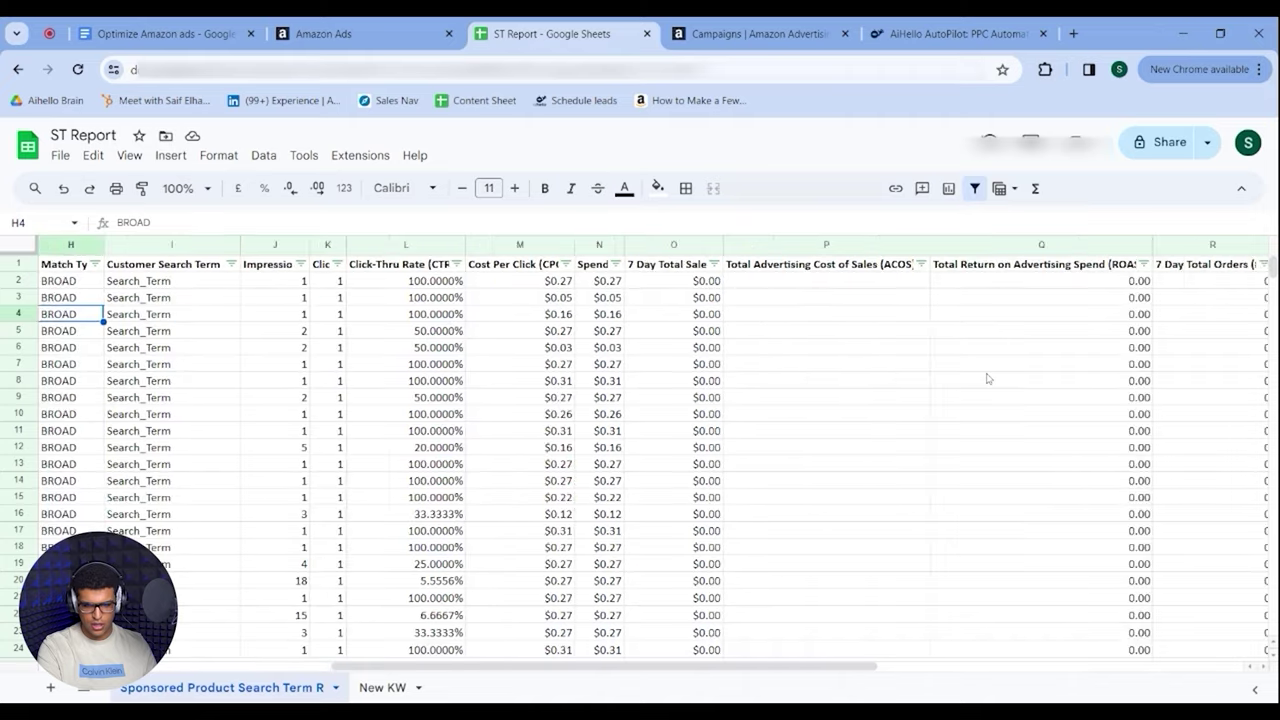
scroll(987, 378, right, 1)
click(1069, 264)
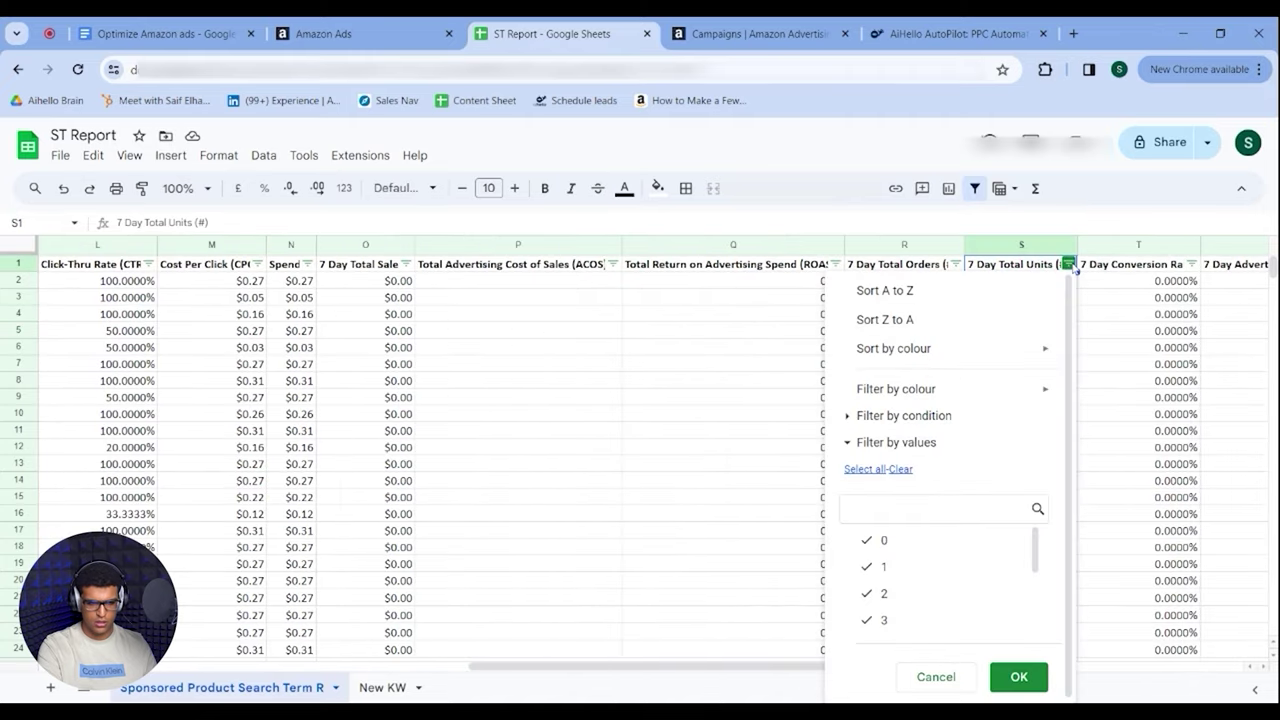
click(884, 541)
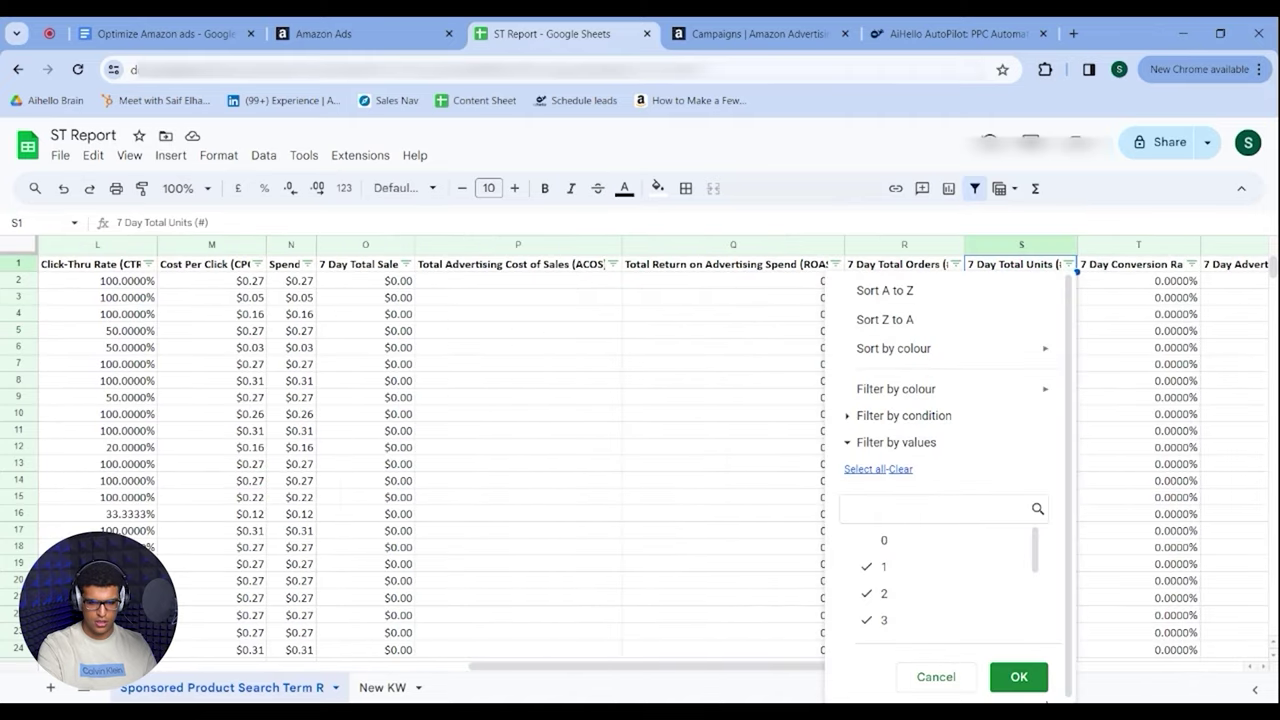
click(1019, 677)
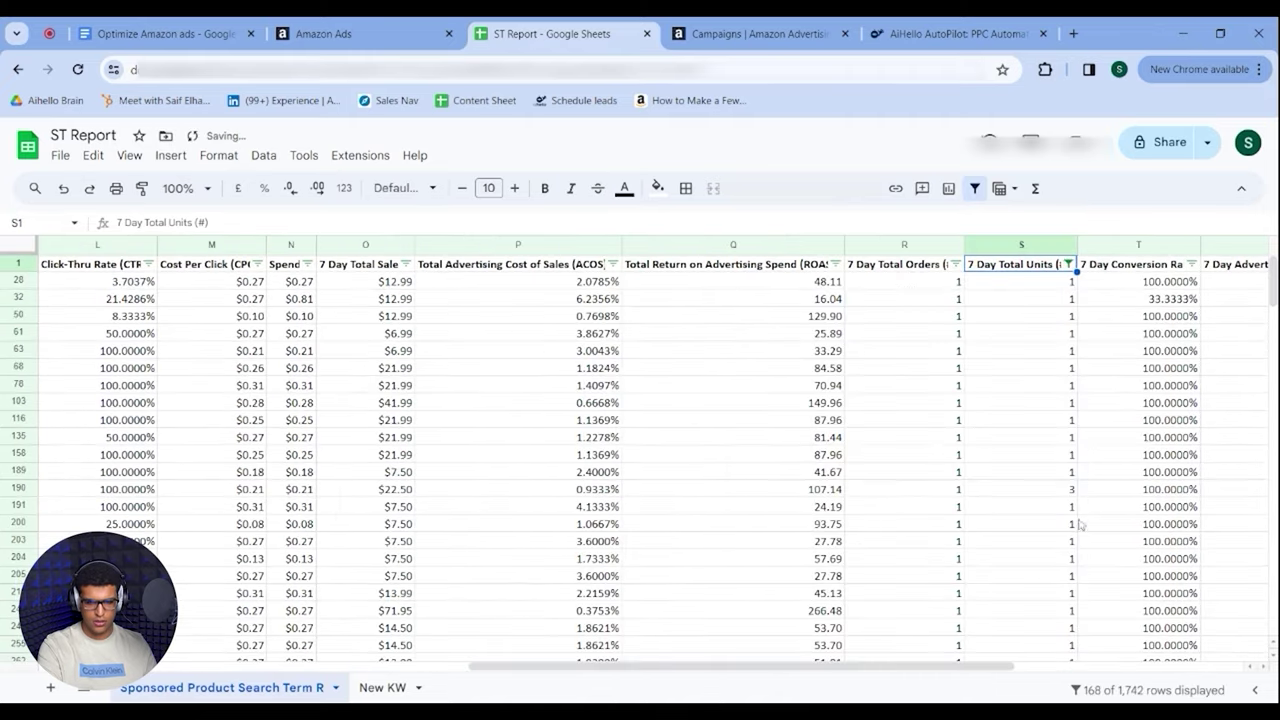
click(1055, 297)
- Filter the Match Type column to exclude EXACT
scroll(1052, 420, left, 2)
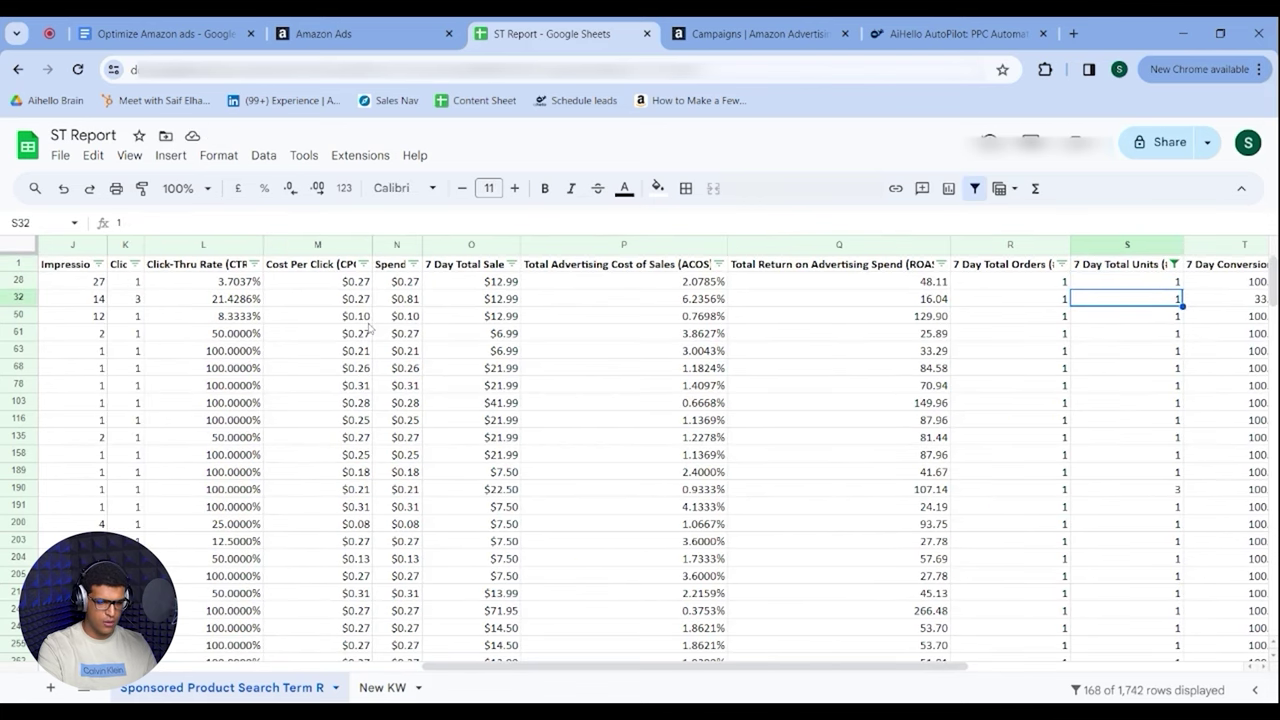
scroll(502, 328, left, 1)
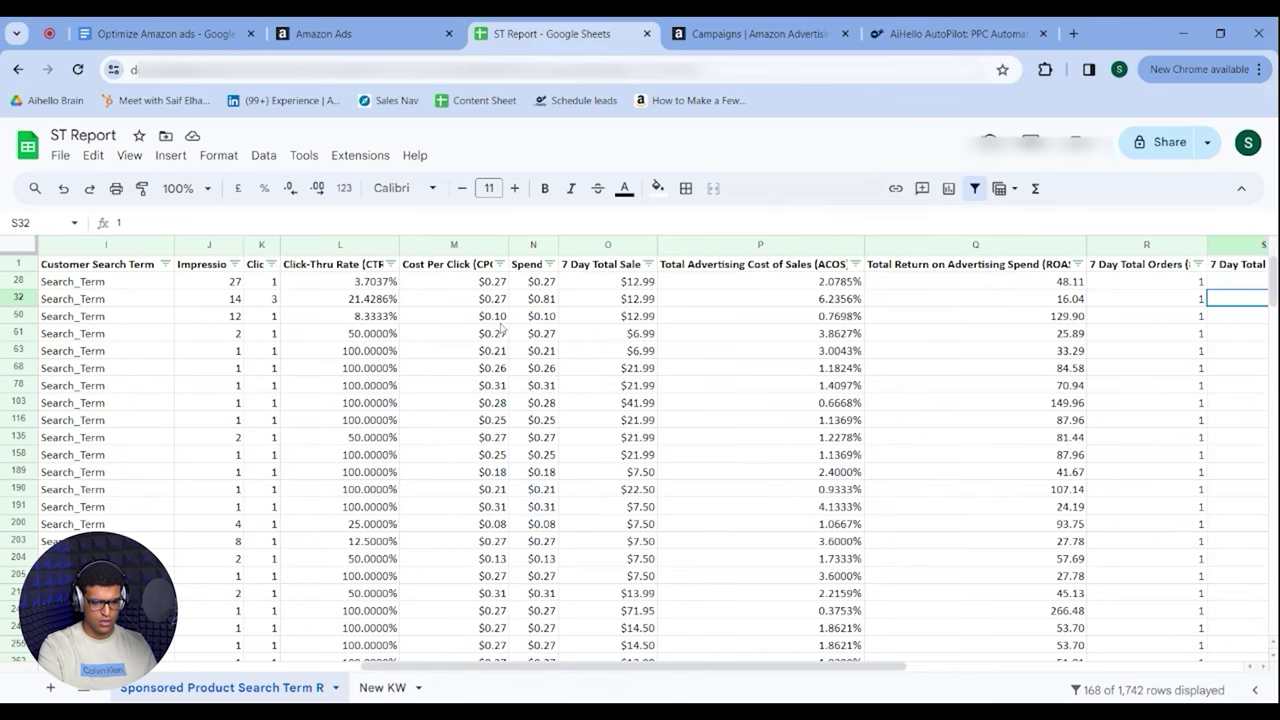
scroll(323, 340, left, 5)
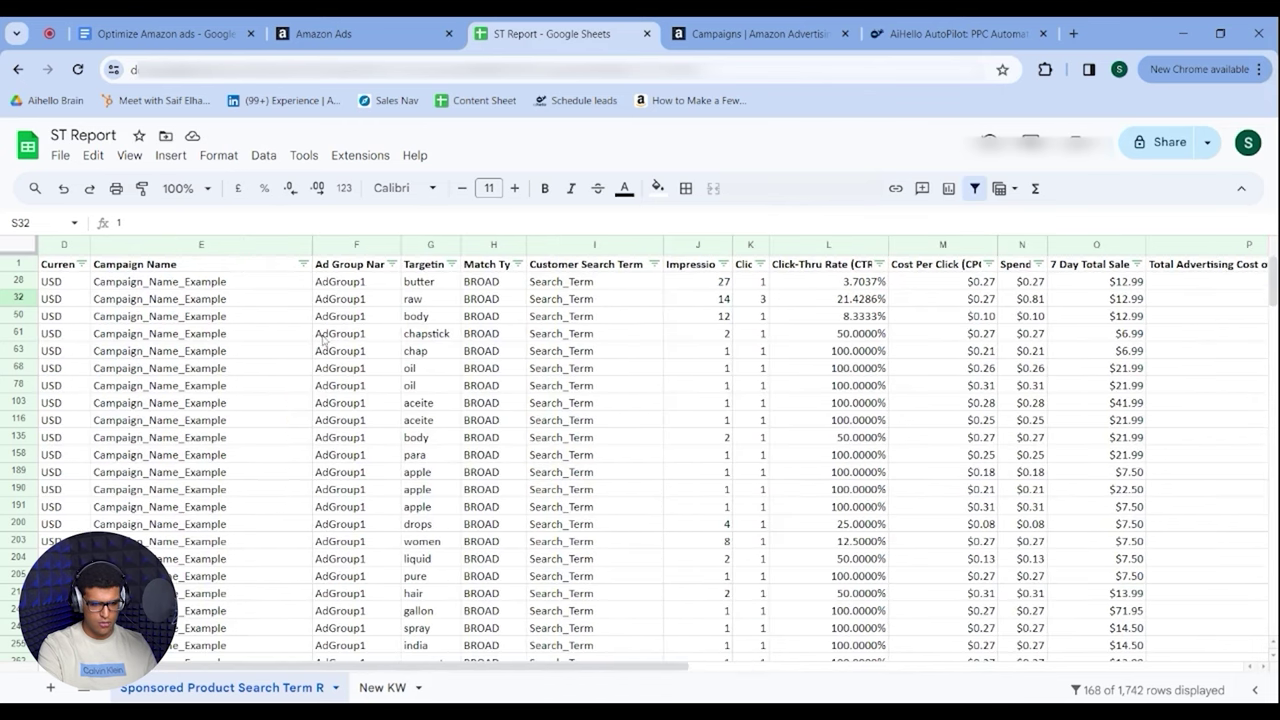
click(517, 263)
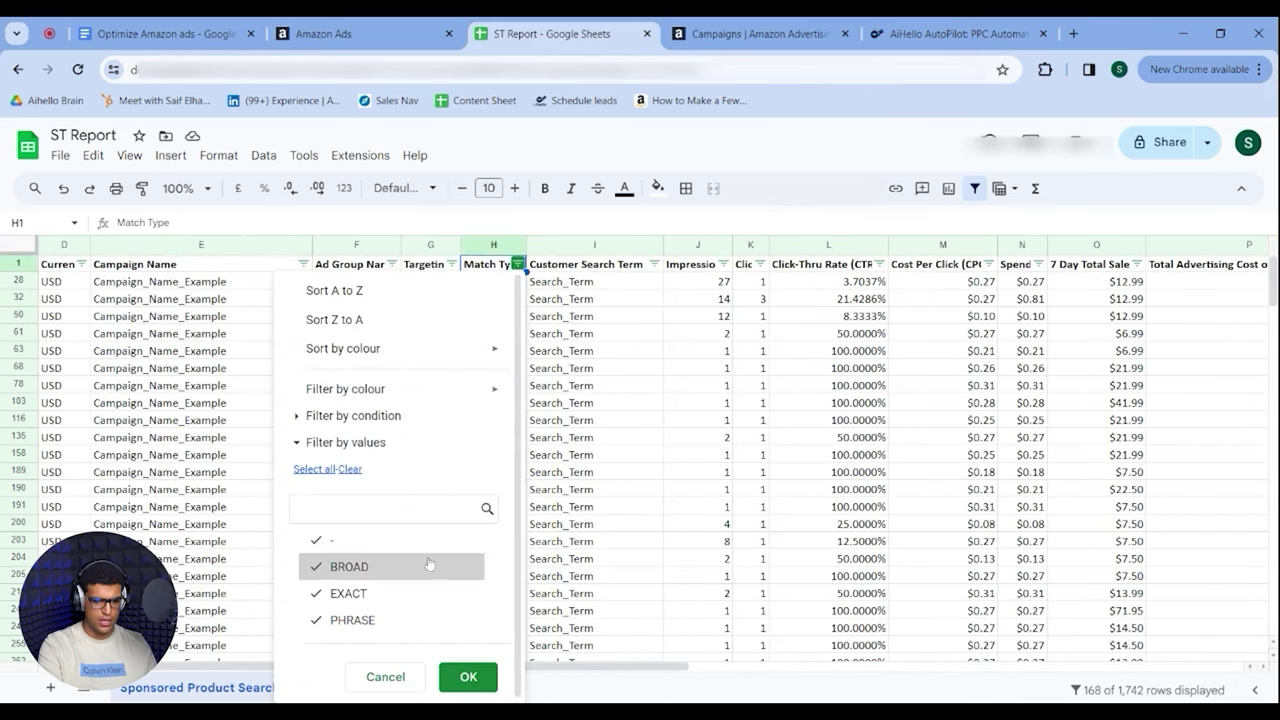
click(393, 600)
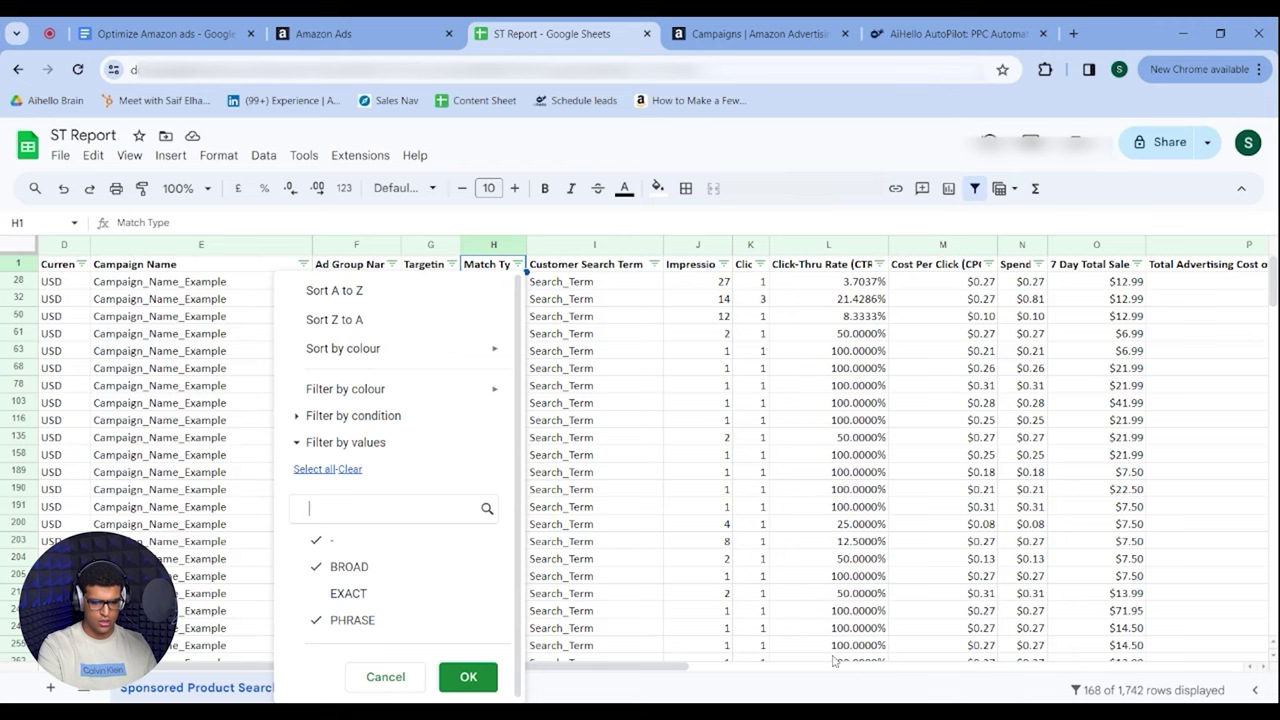
click(464, 682)
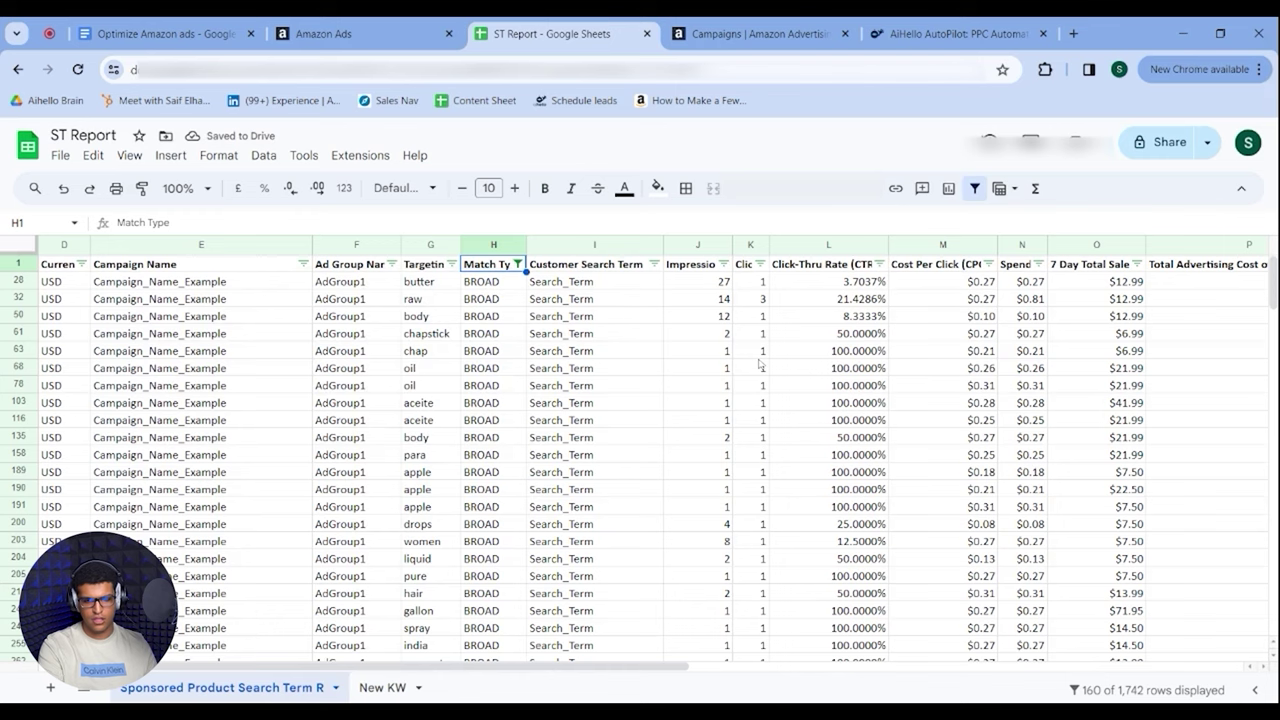
- Examine the filtered customer search terms alongside their targeting keywords and performance columns
click(596, 300)
scroll(787, 358, right, 10)
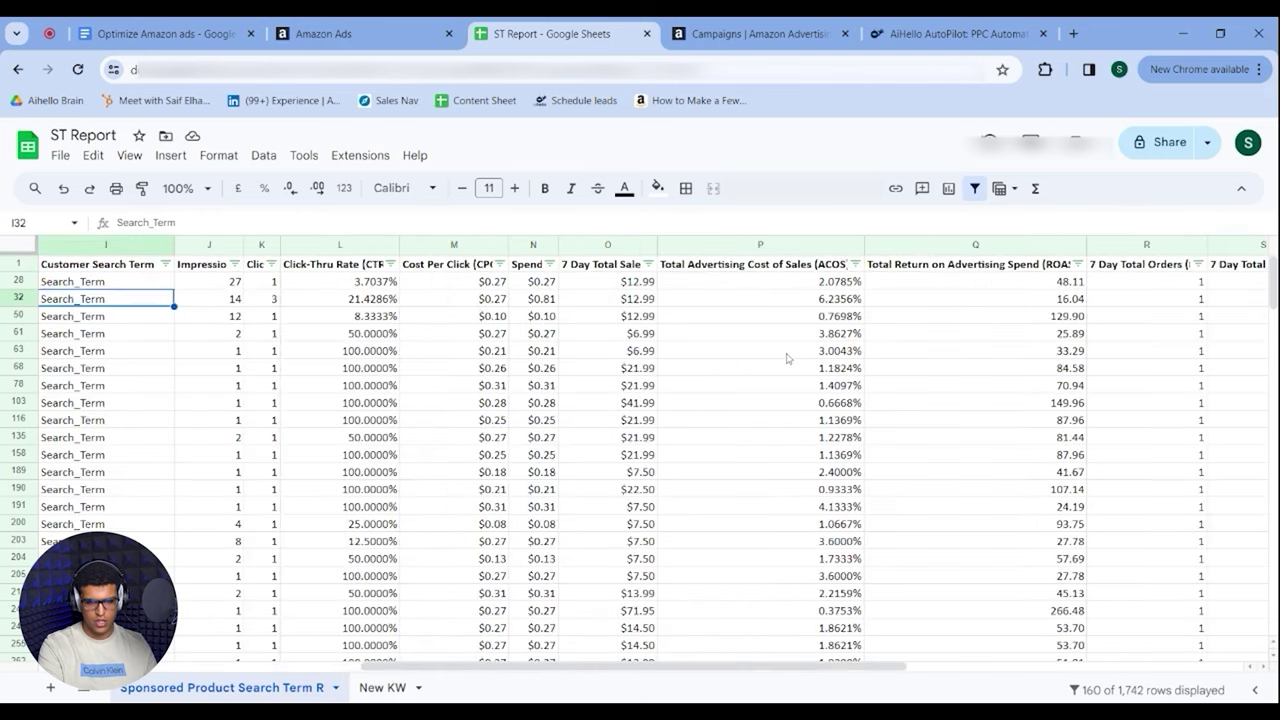
scroll(640, 364, left, 12)
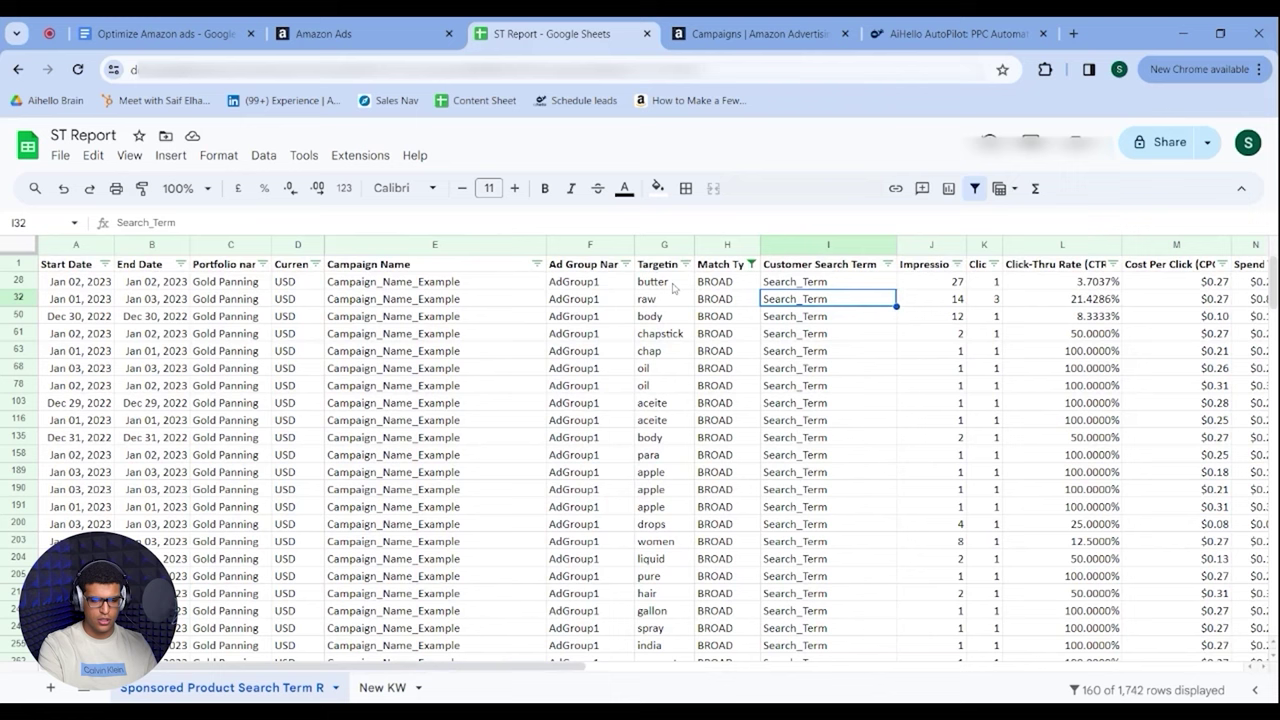
click(795, 285)
click(670, 289)
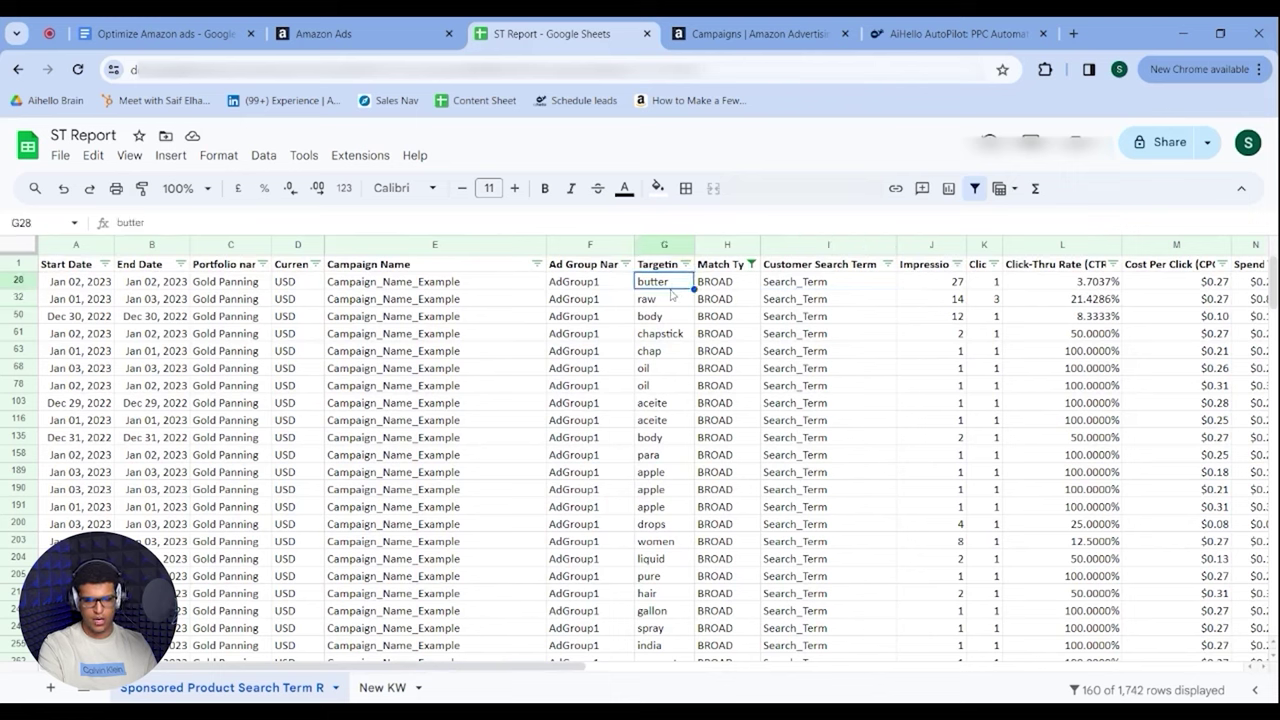
click(803, 298)
click(803, 316)
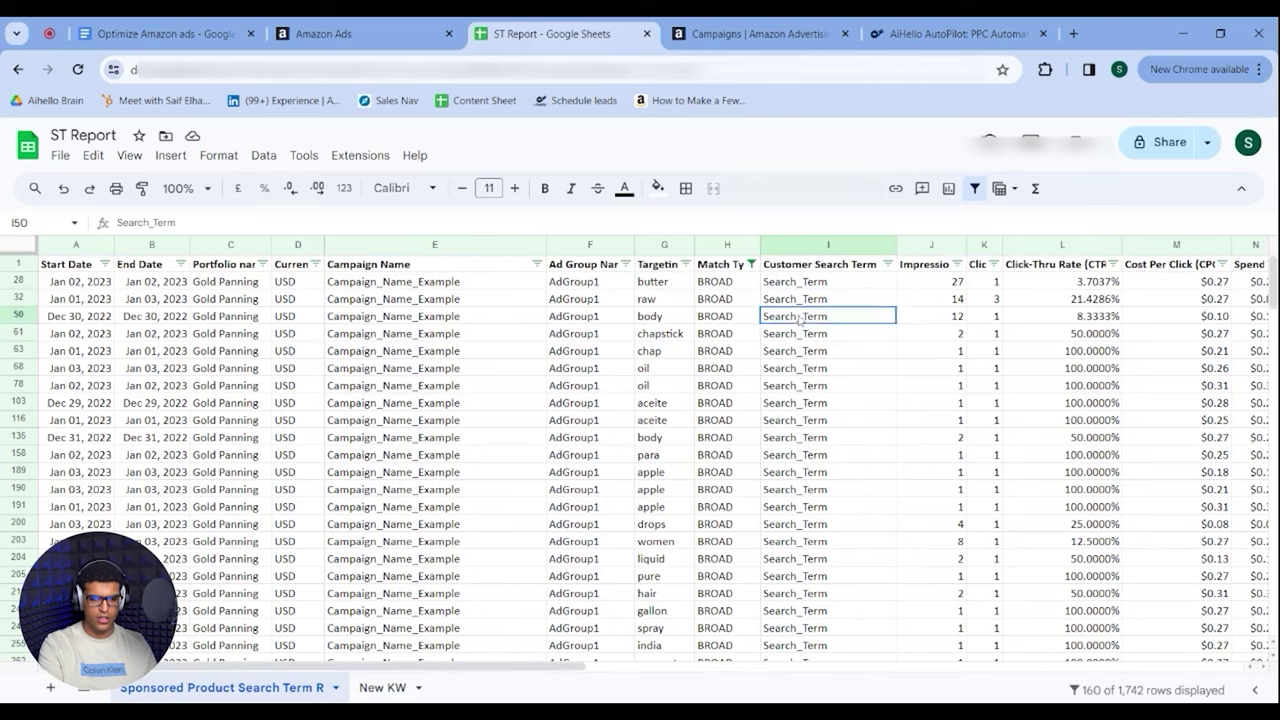
double_click(803, 334)
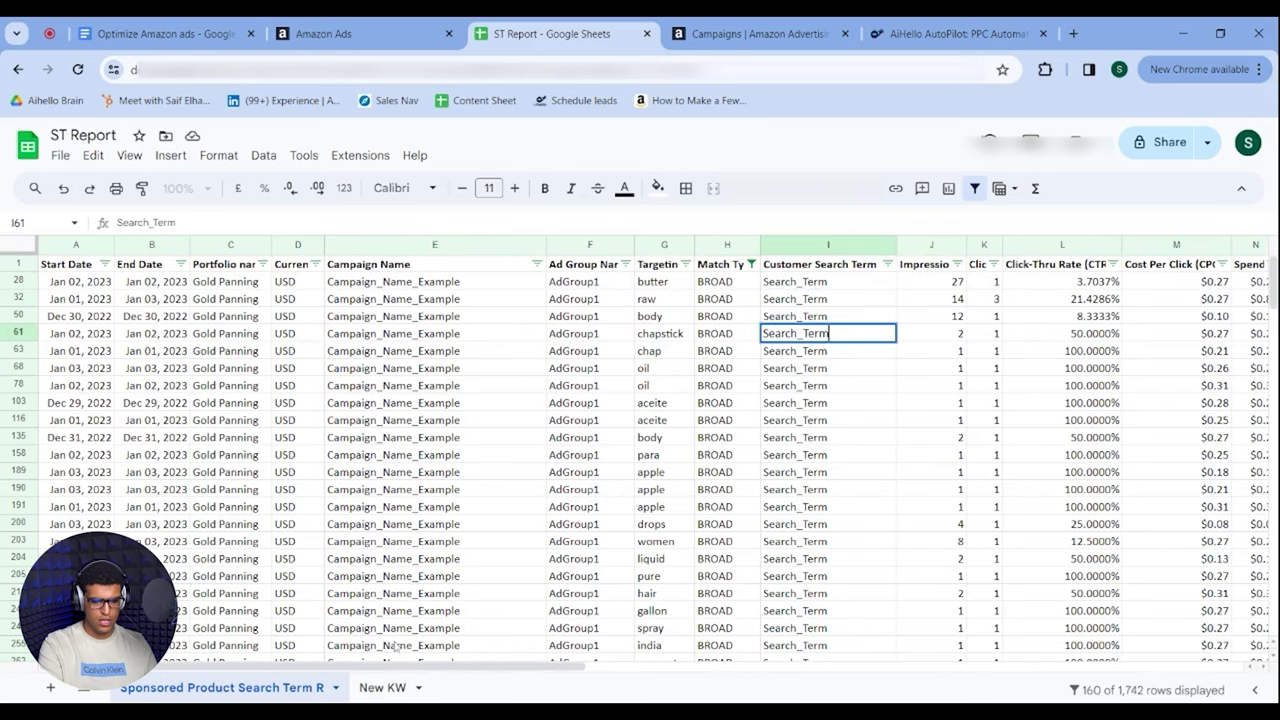
- Check the New KW sheet's layout and compare row 28's customer search term with its targeting keyword in the search term report
click(382, 687)
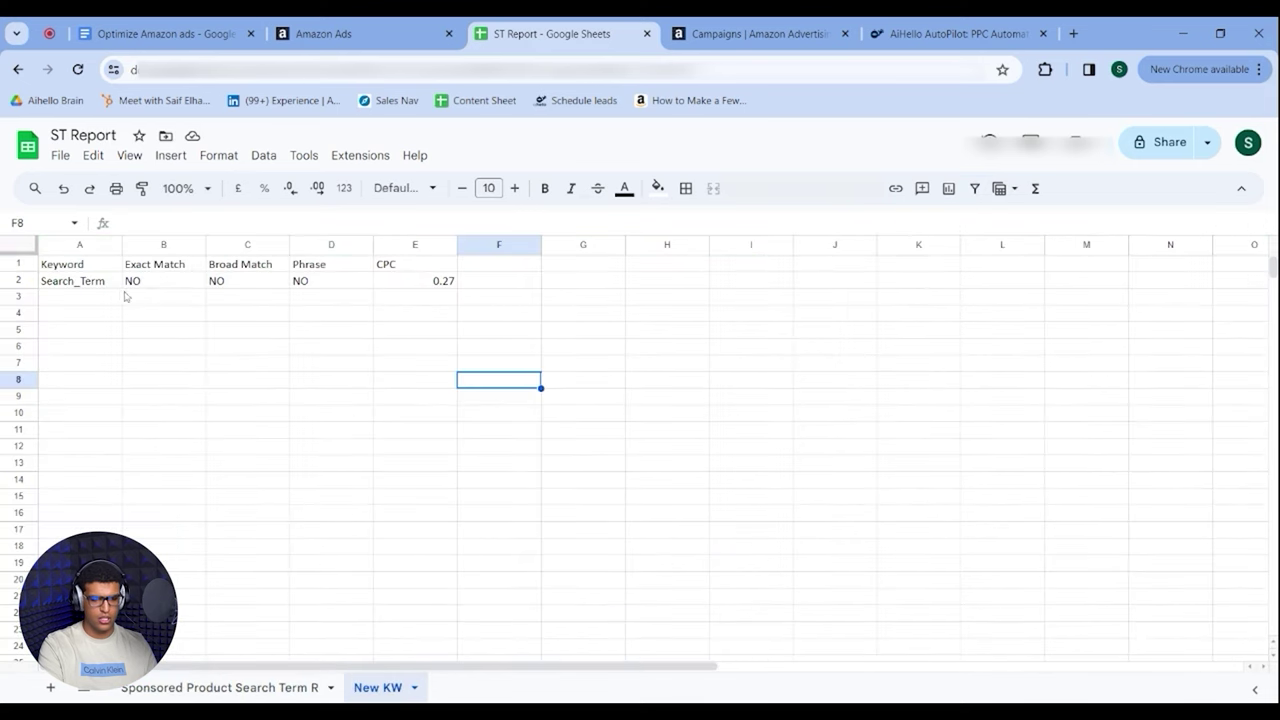
click(233, 698)
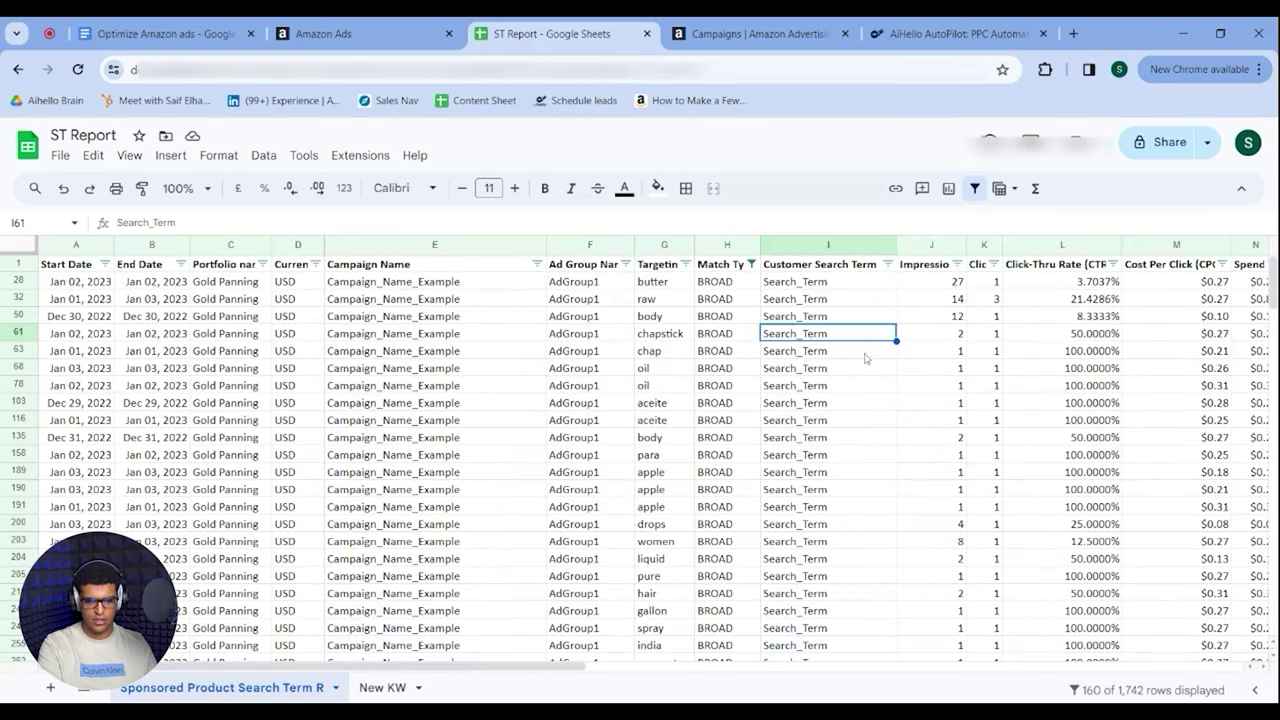
click(814, 270)
click(808, 285)
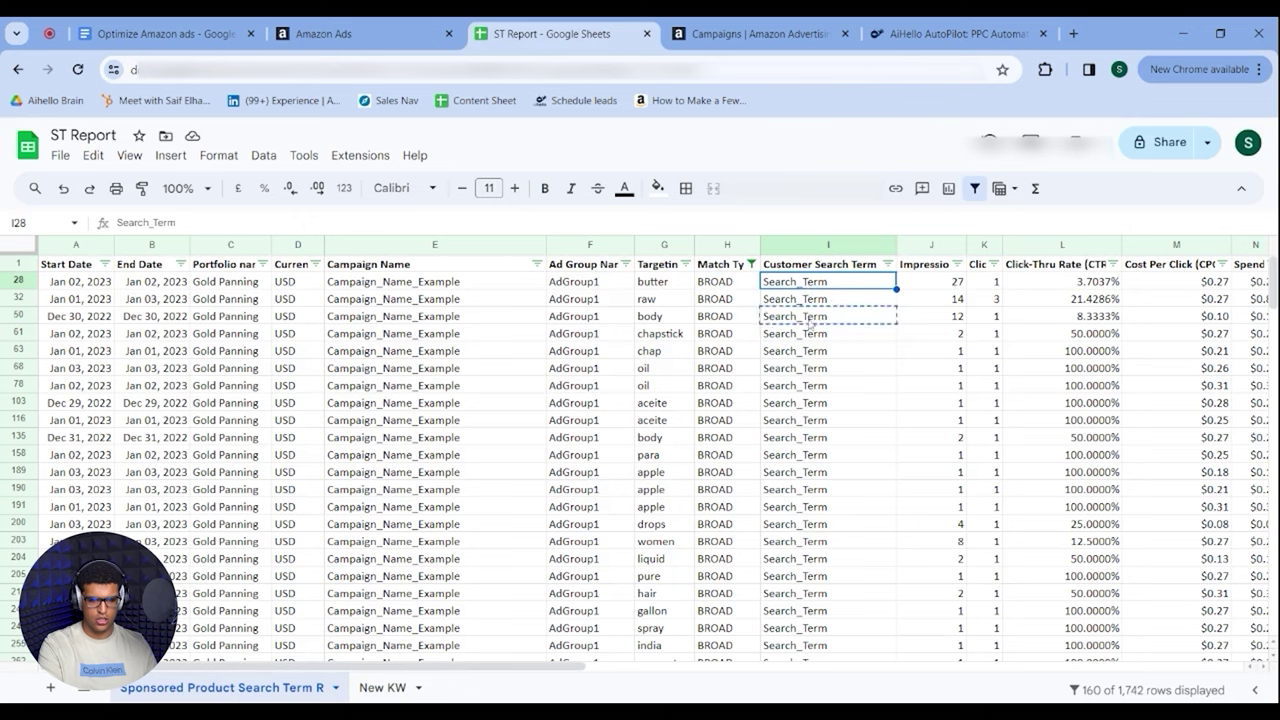
key(ctrl+c)
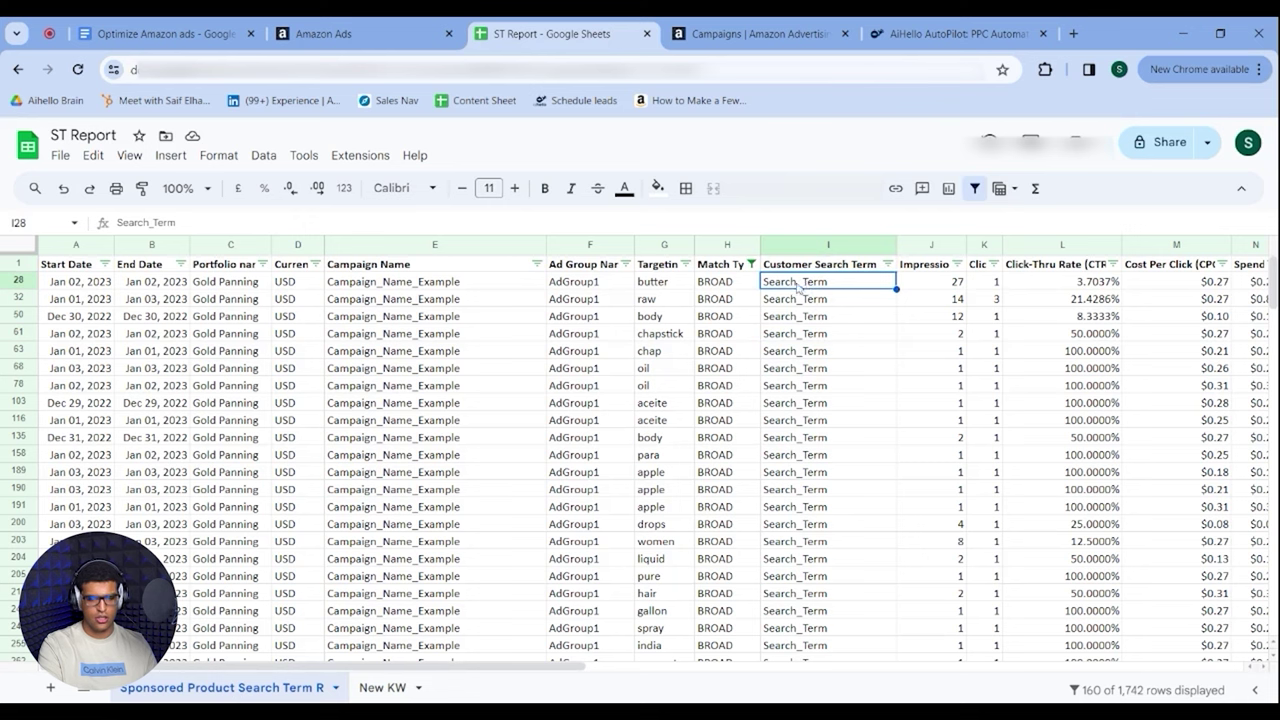
click(668, 286)
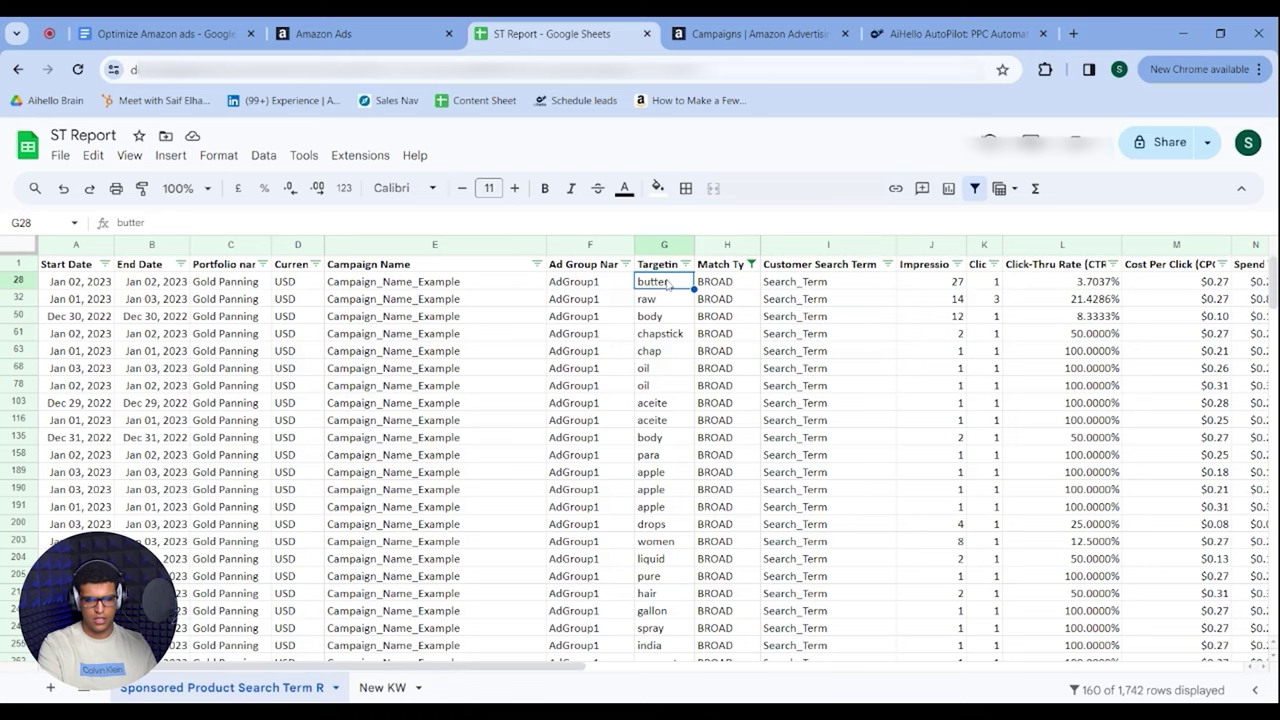
click(816, 290)
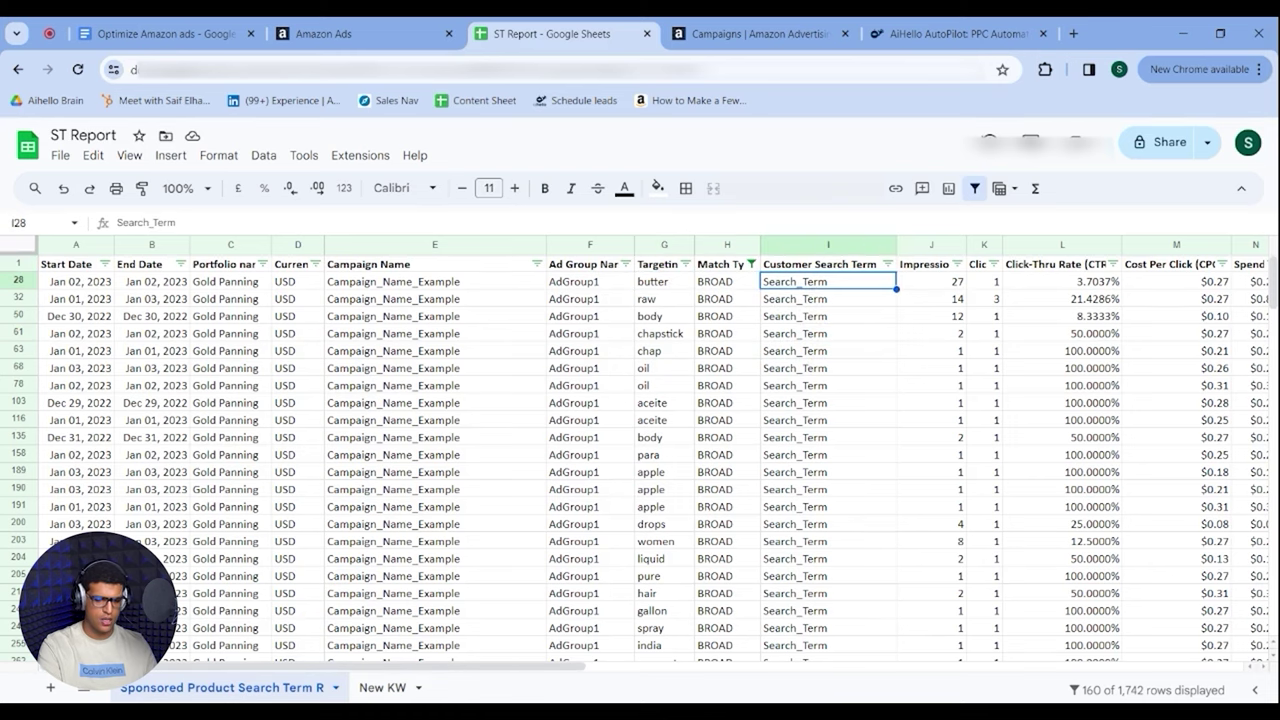
- Open the New KW sheet and check the Exact Match entry for the Search_Term keyword
click(383, 688)
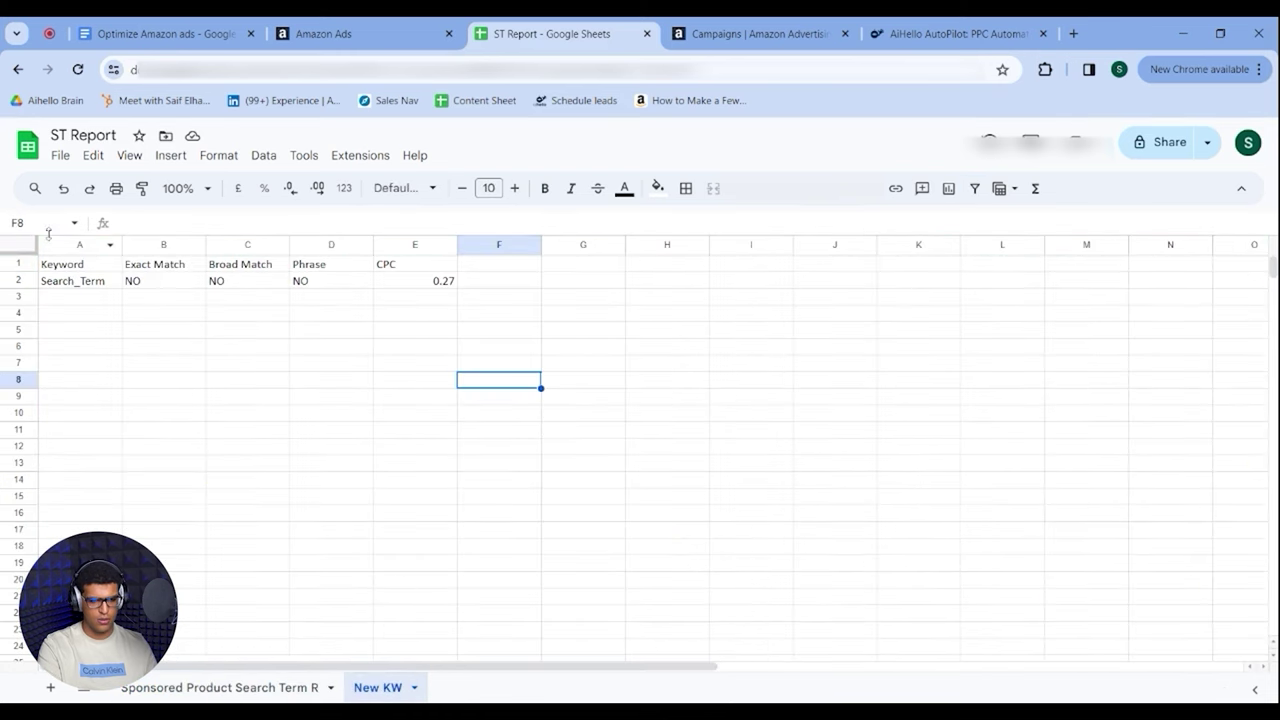
click(76, 287)
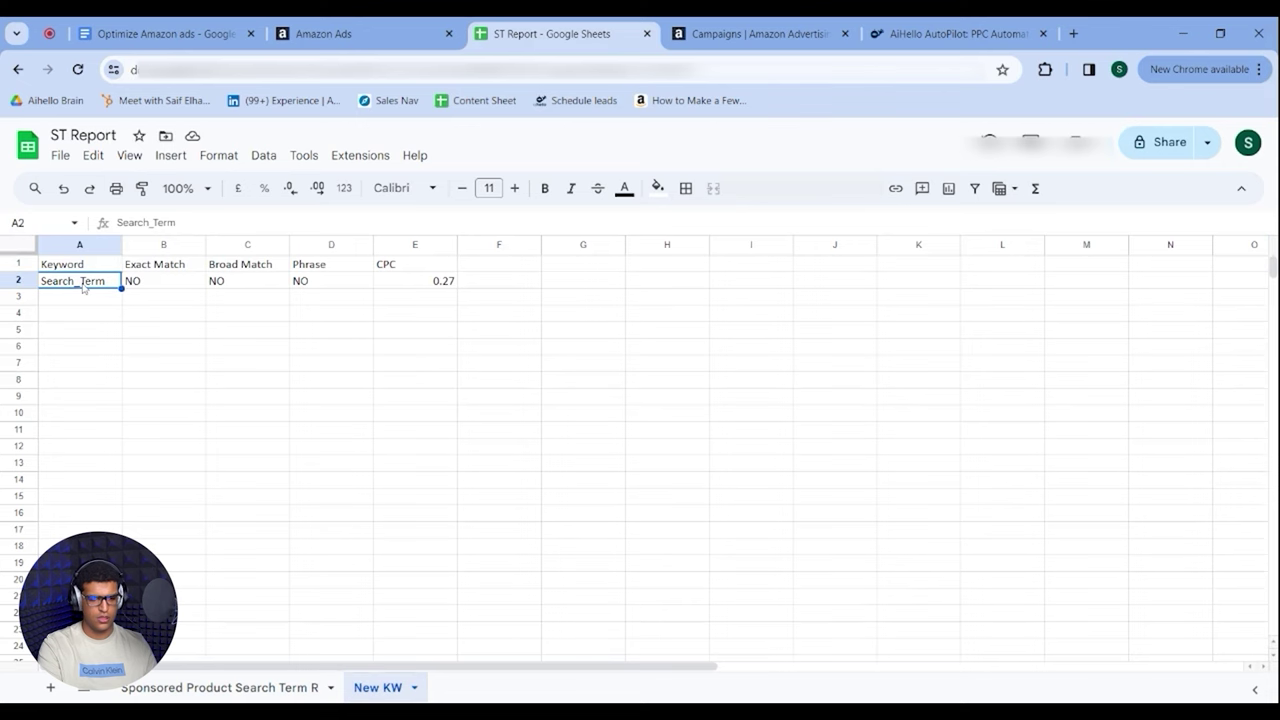
click(170, 285)
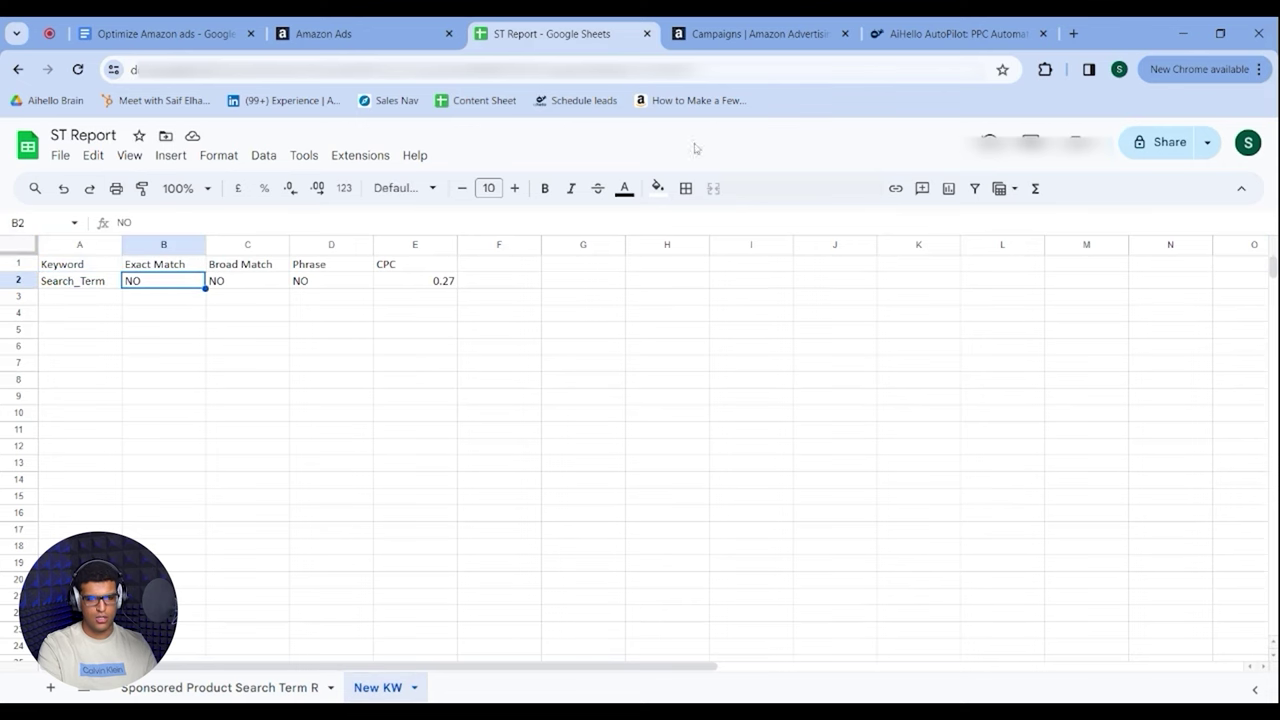
- Switch to the Amazon Ads campaign manager and search the targeting list for "search term"
click(760, 28)
click(352, 600)
text(sear)
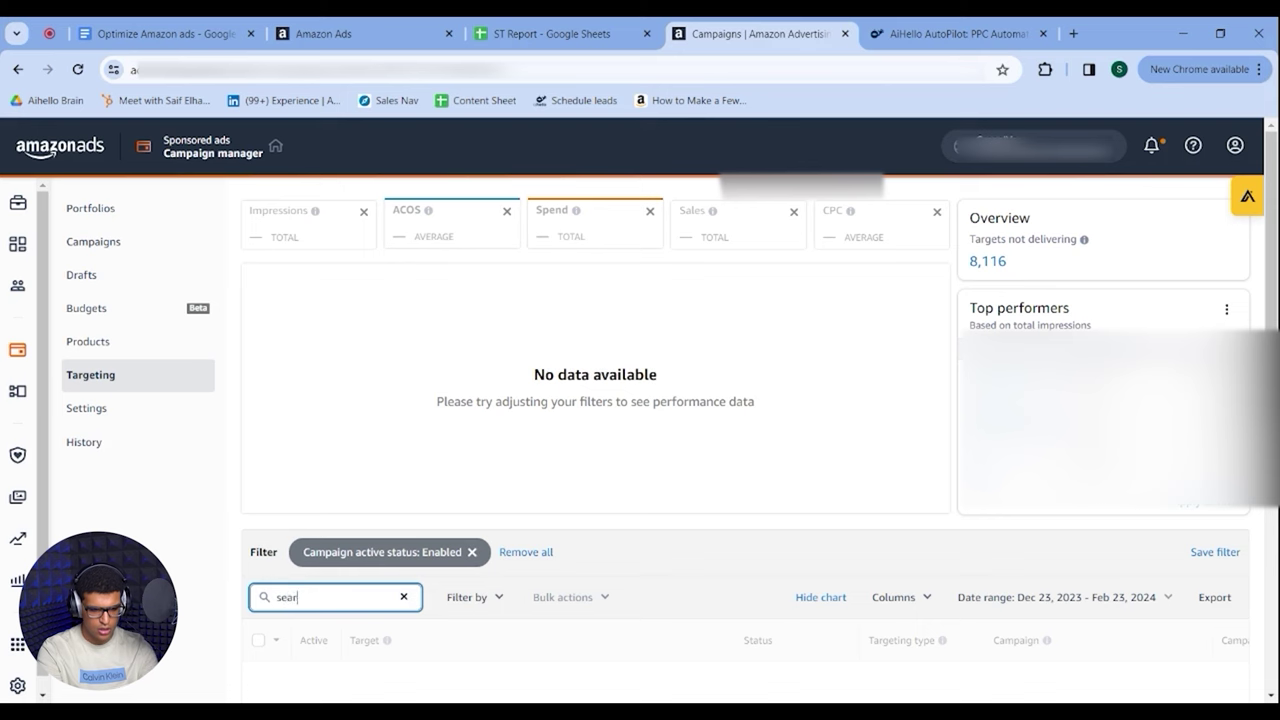
text(h term)
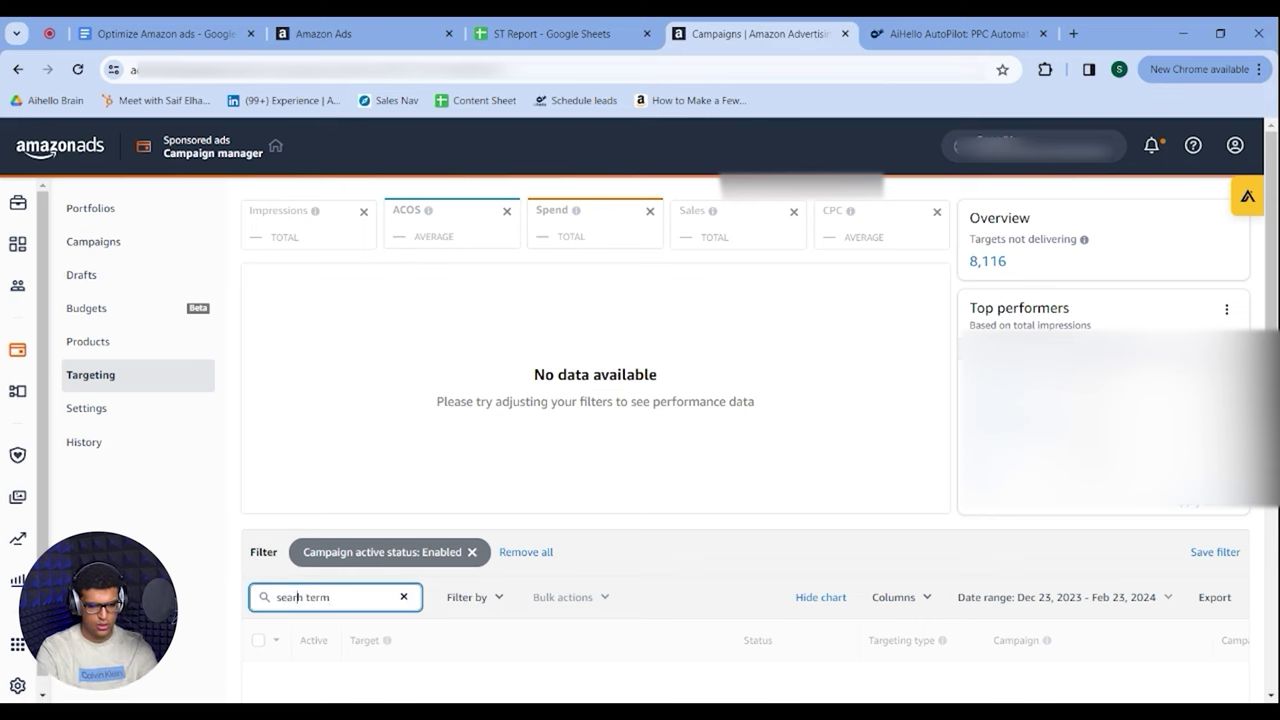
text(c)
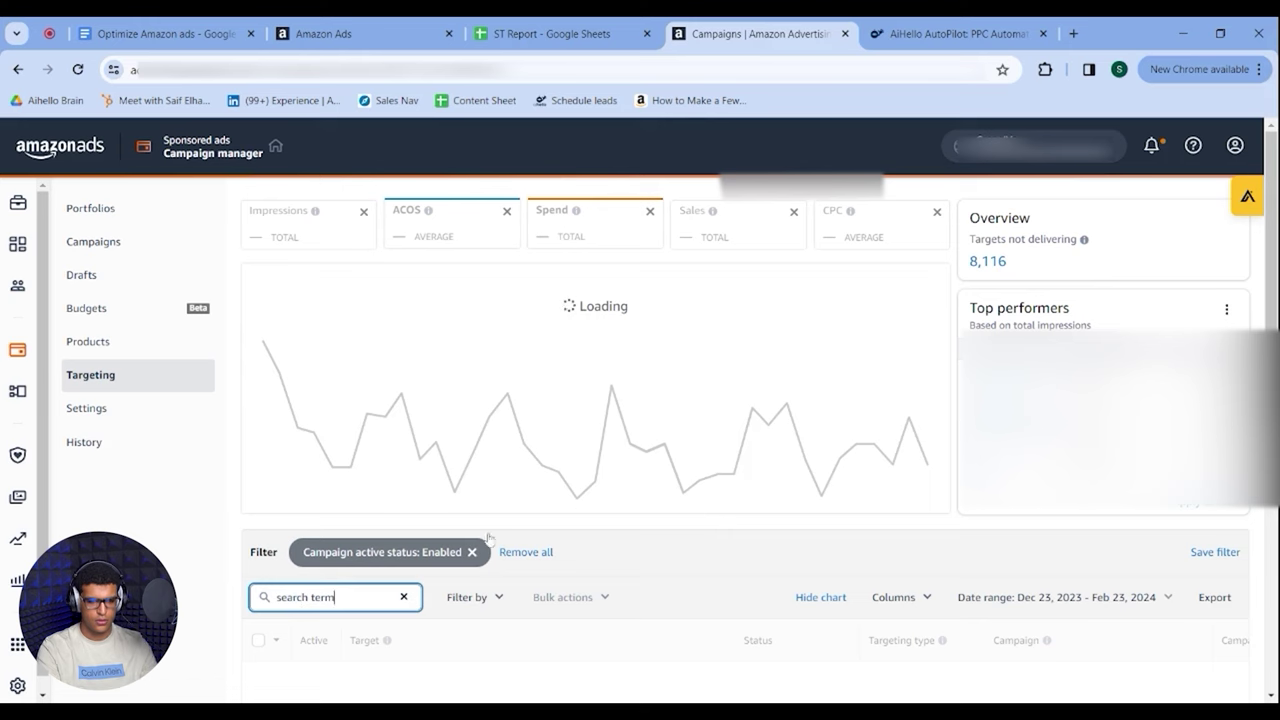
- Check the campaign manager's targeting results for "search term" against the New KW sheet's match type entries
scroll(612, 488, down, 1)
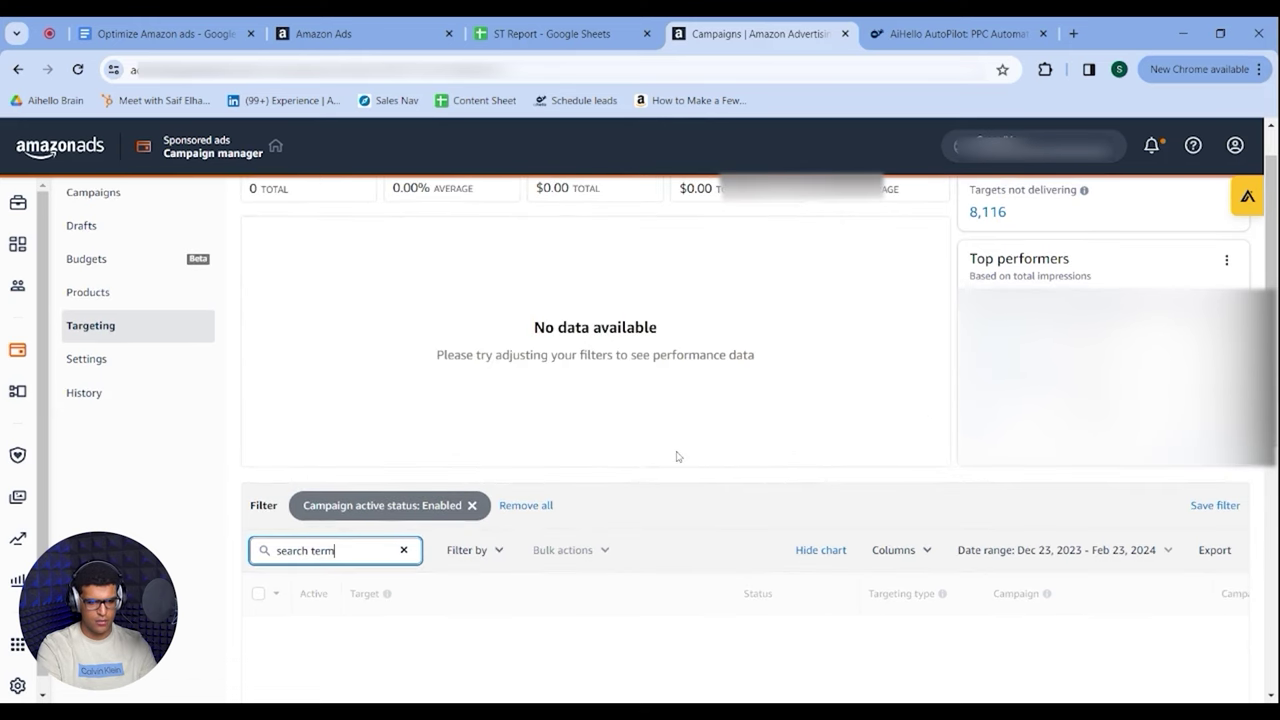
click(552, 30)
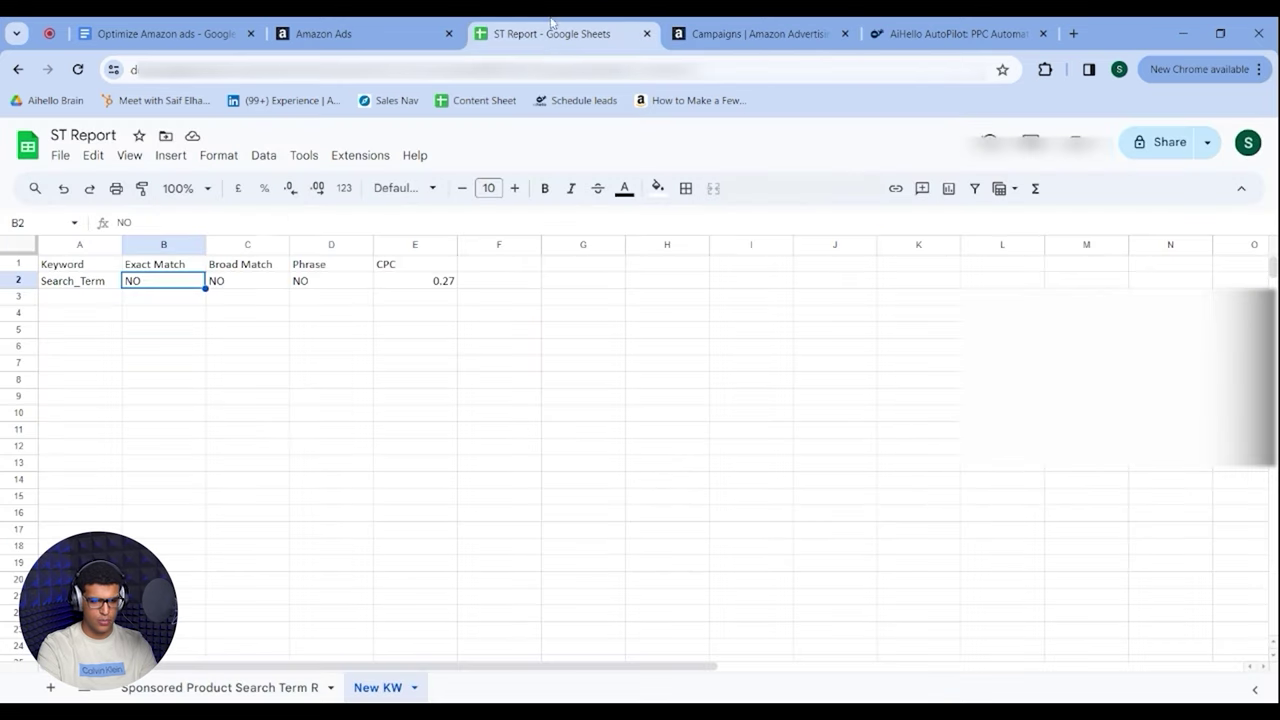
click(742, 34)
scroll(690, 250, down, 2)
click(590, 30)
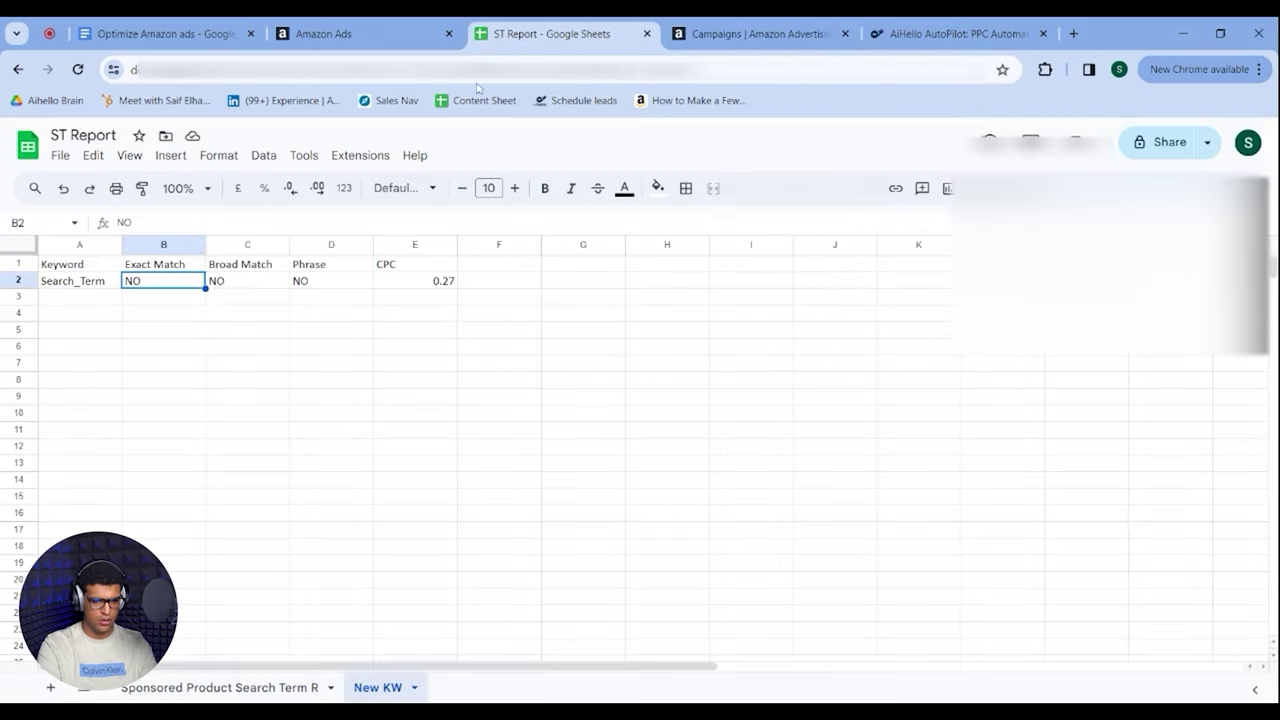
click(758, 30)
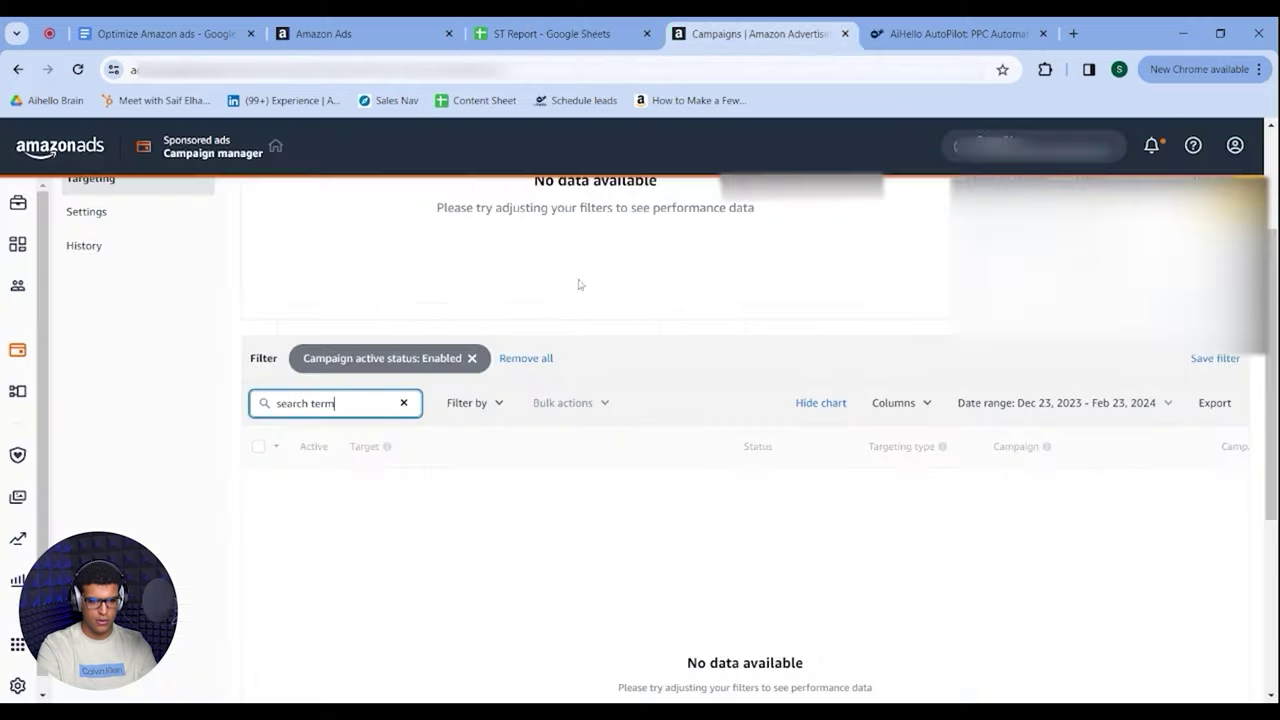
click(587, 24)
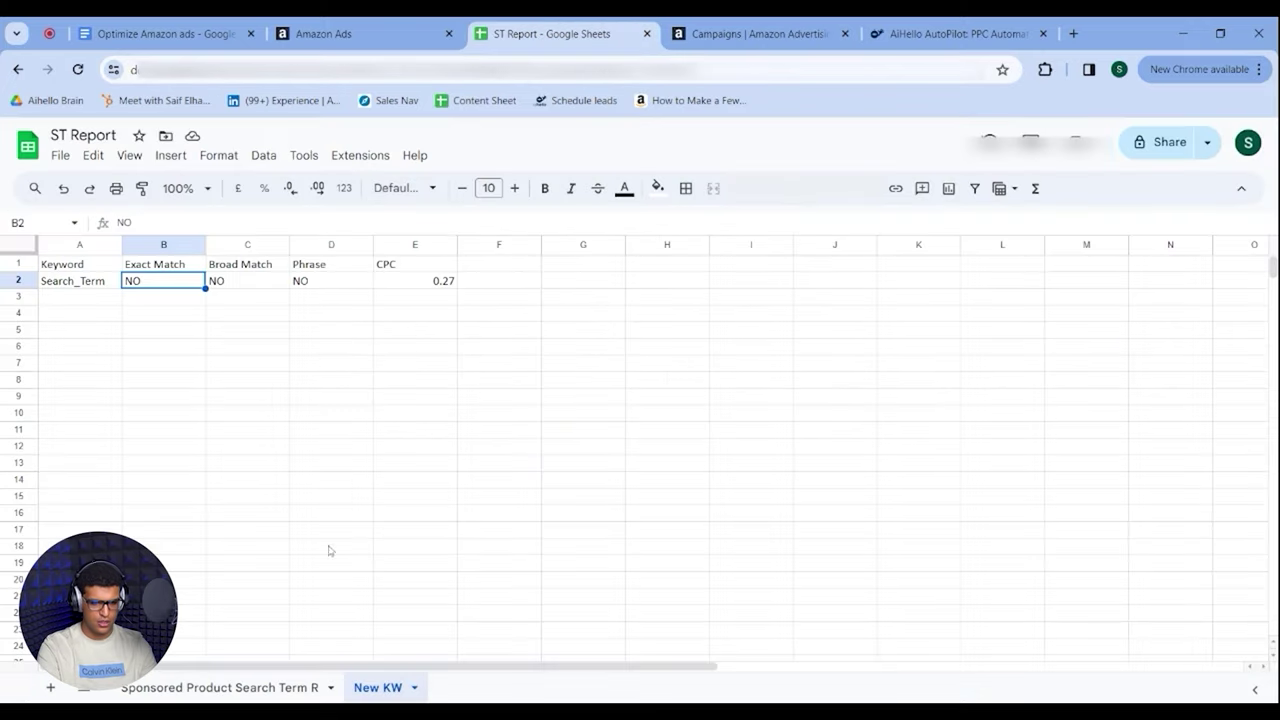
- Compare the New KW sheet's CPC entry with row 28's Cost Per Click in the search term report
click(397, 266)
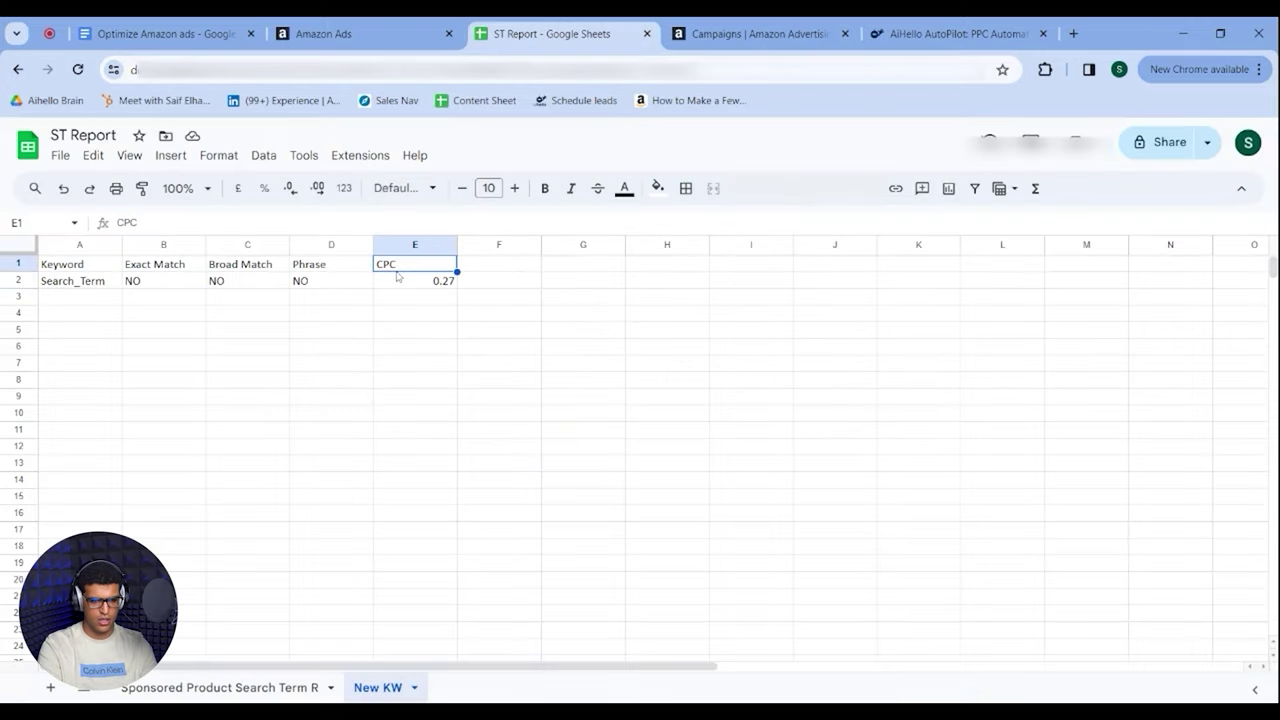
click(270, 688)
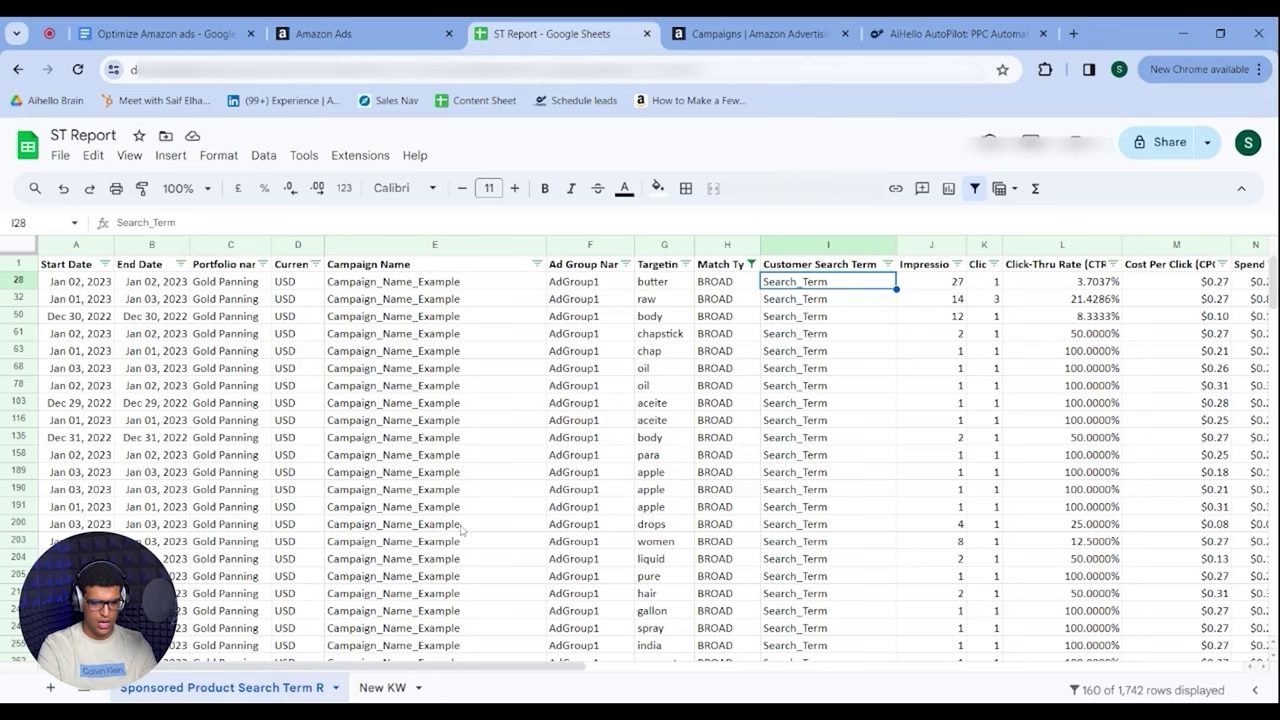
scroll(1025, 325, right, 4)
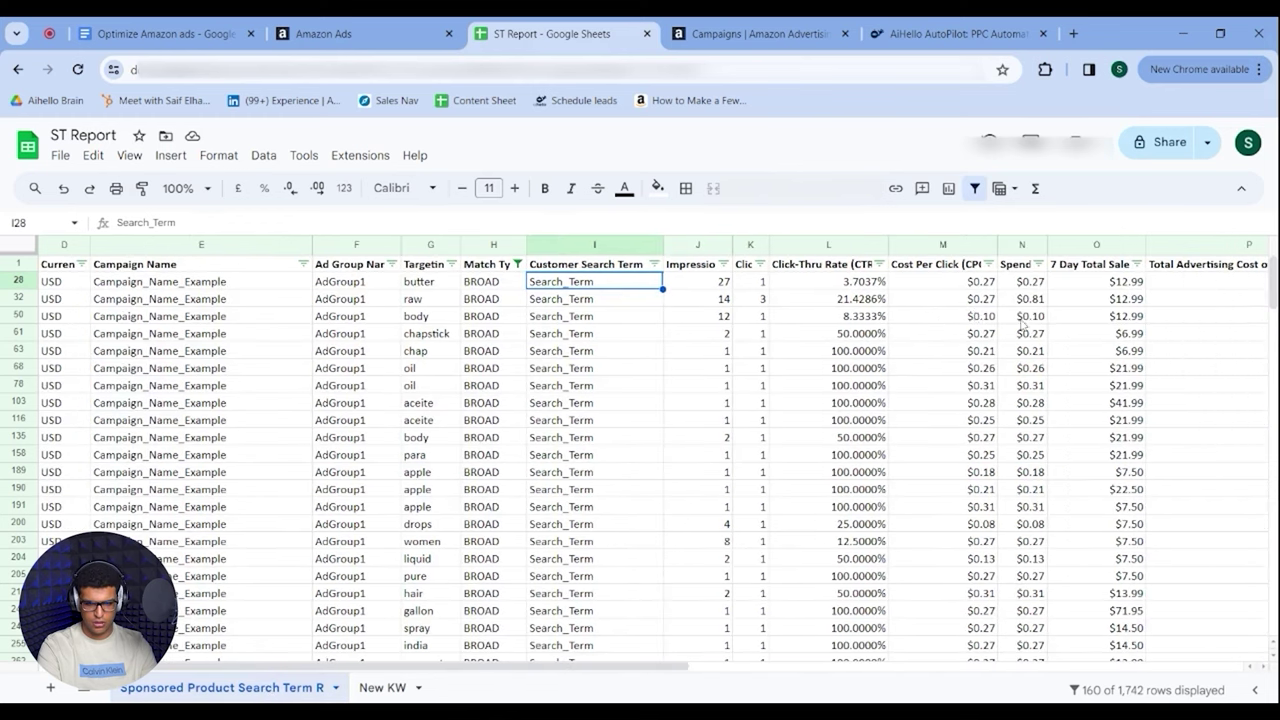
click(969, 287)
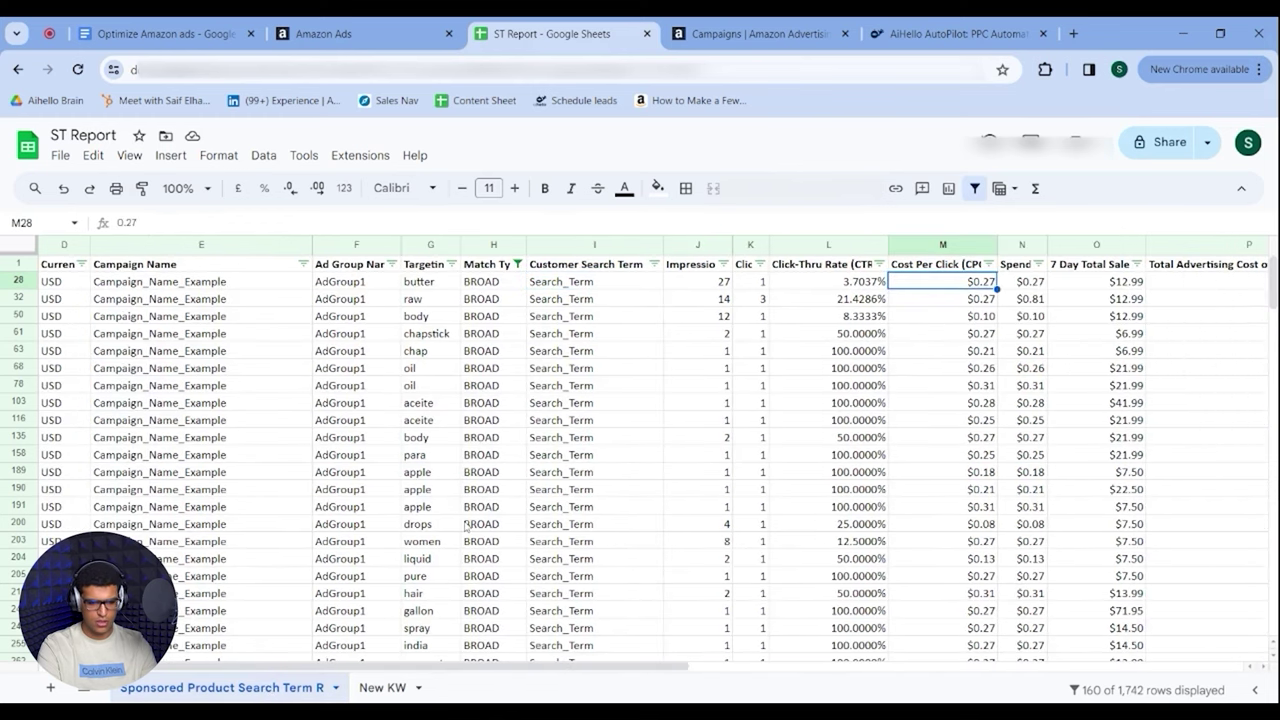
click(380, 688)
click(424, 285)
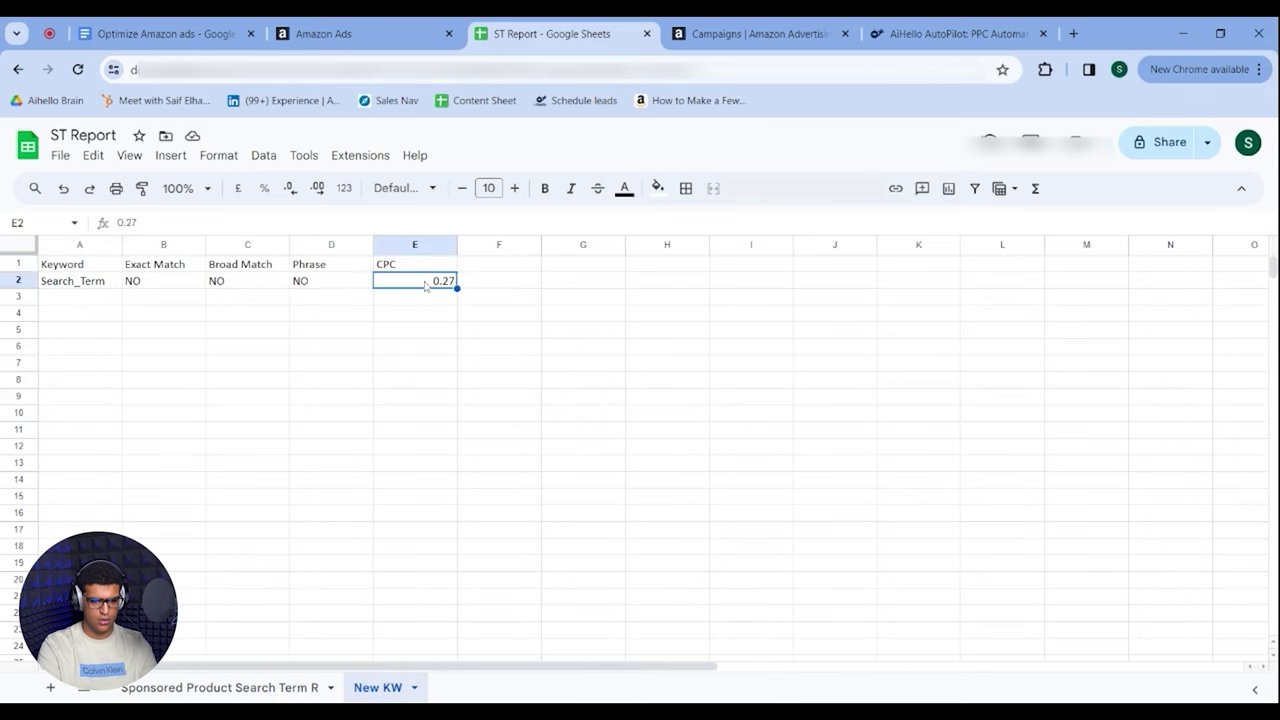
- Look up row 28's campaign name and ad group in the search term report for the New KW keyword
click(225, 688)
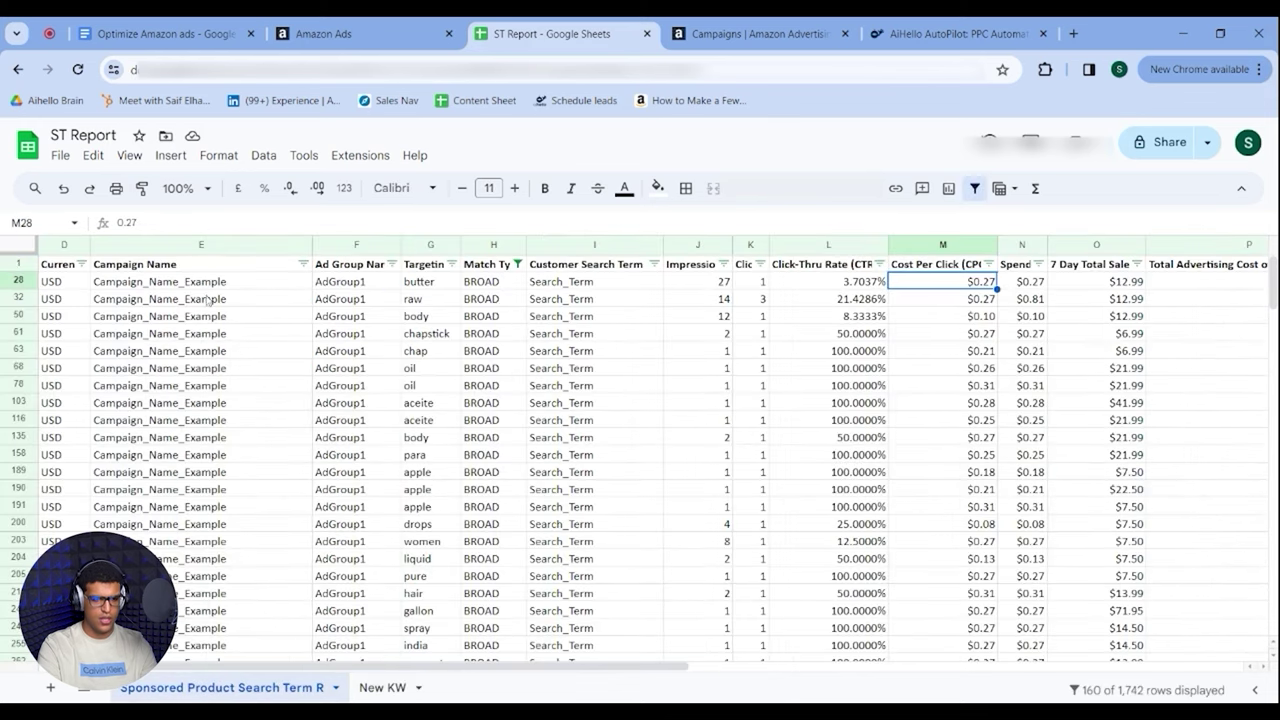
click(207, 285)
click(338, 299)
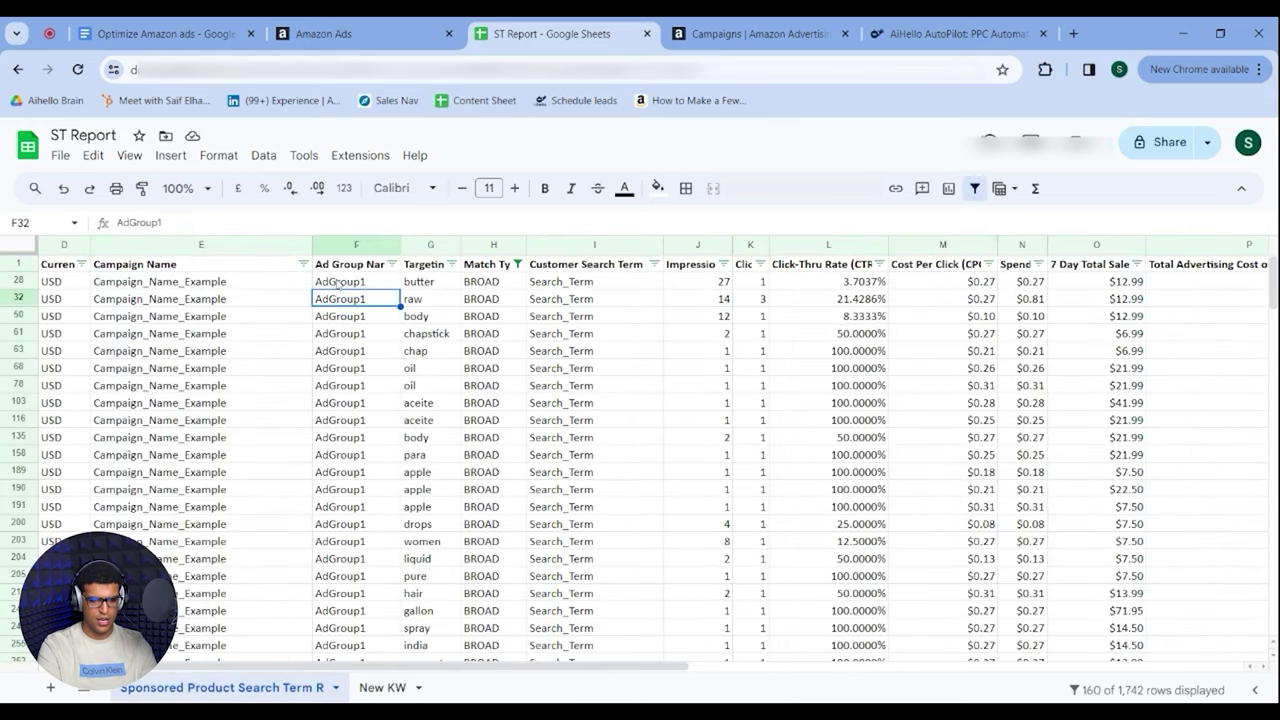
click(337, 284)
click(383, 688)
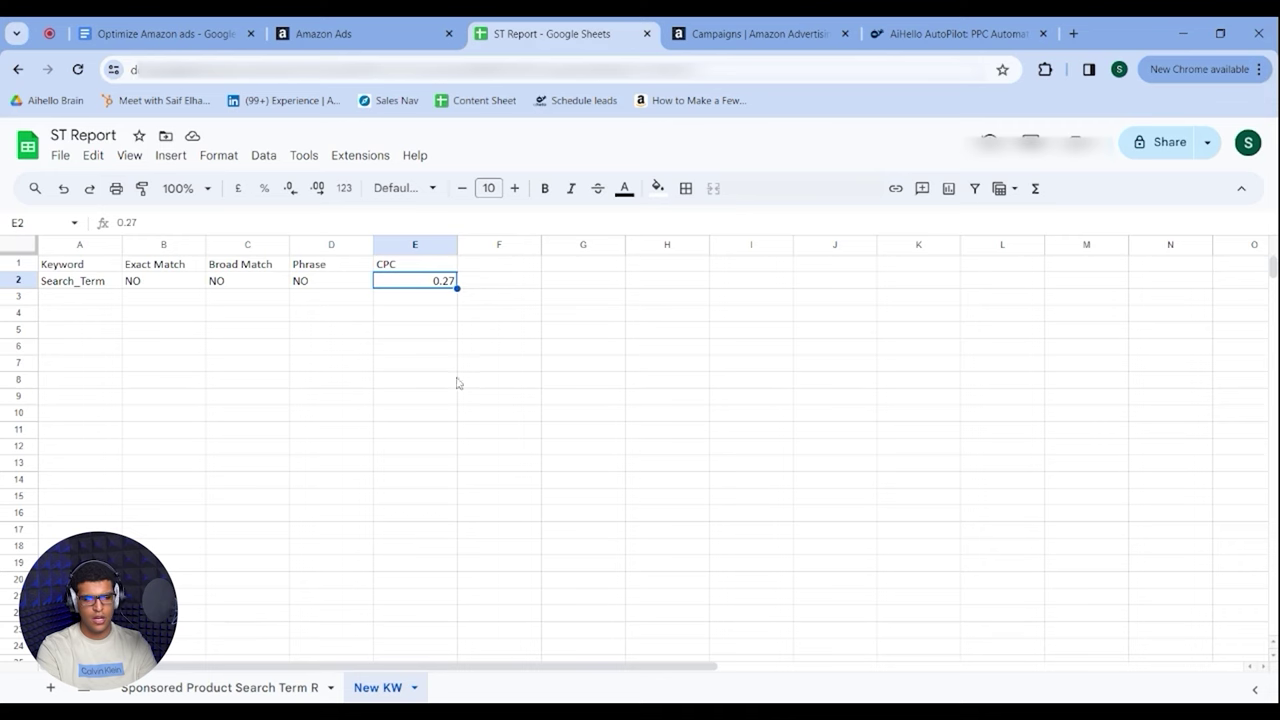
click(220, 688)
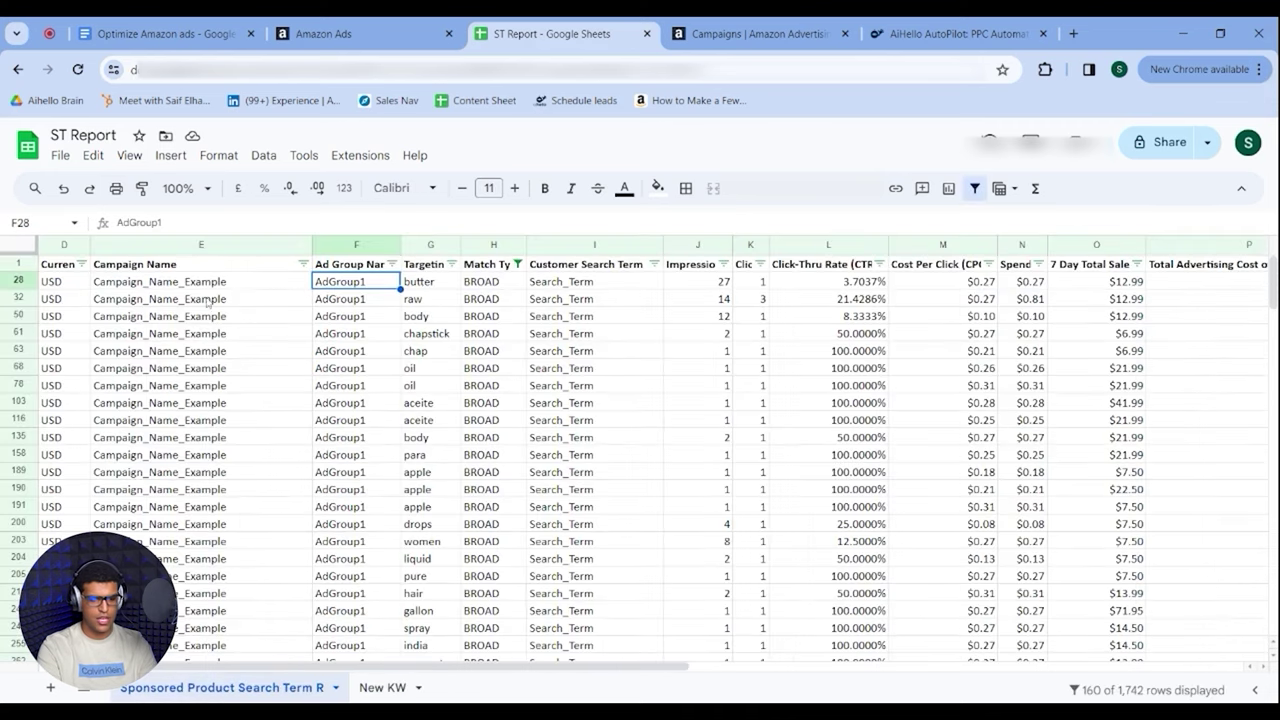
click(207, 288)
click(368, 285)
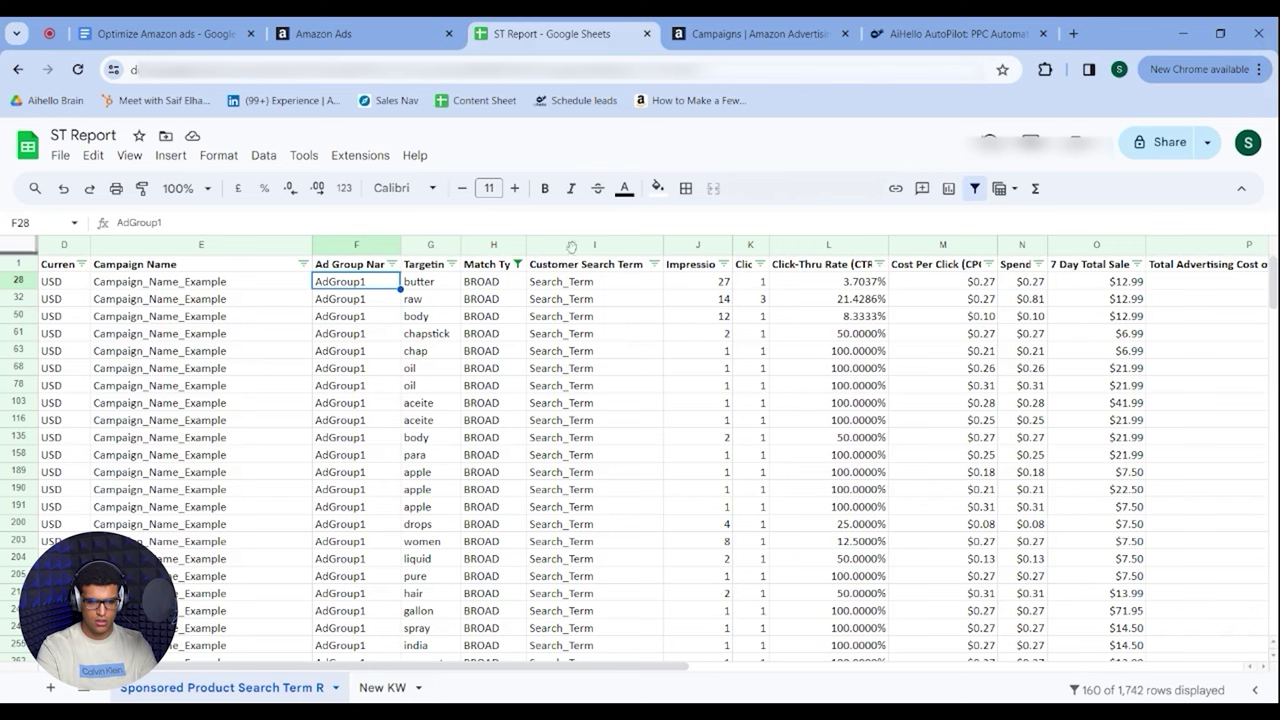
- Reset the search term report's filters and show only rows with 0 in 7 Day Other SKU Units
click(974, 189)
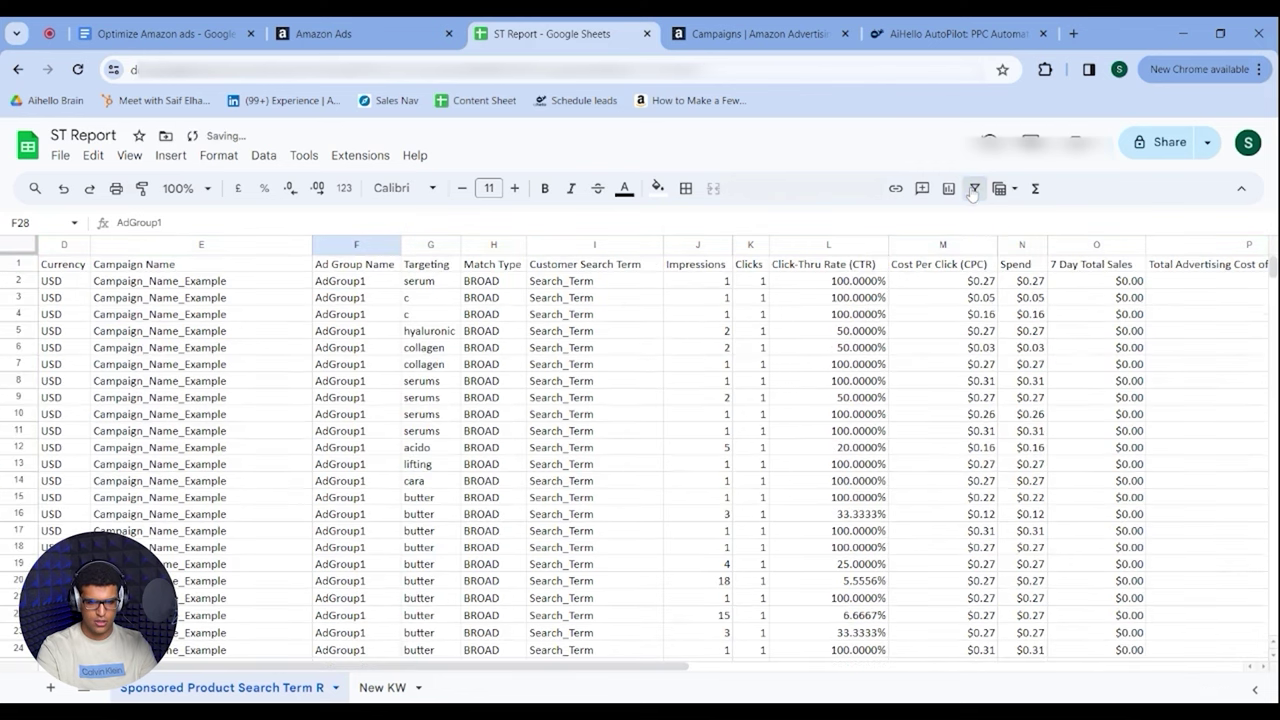
click(973, 189)
scroll(988, 456, right, 5)
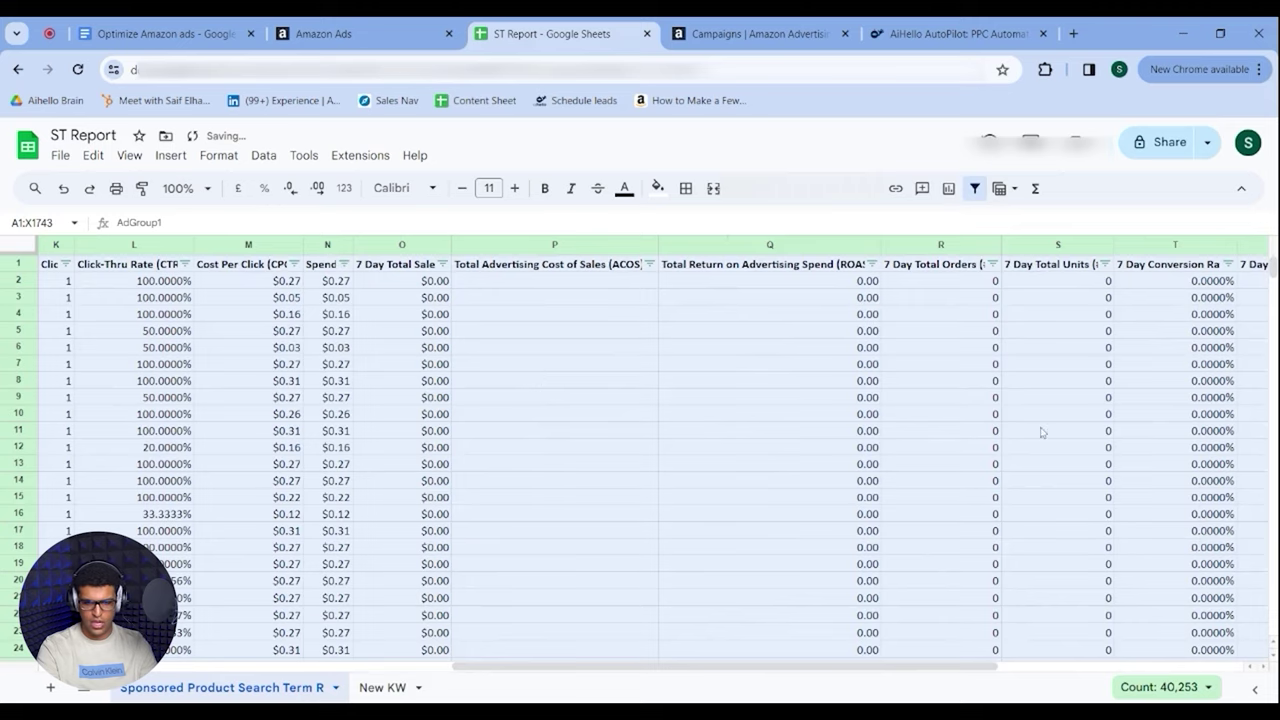
scroll(1040, 431, right, 6)
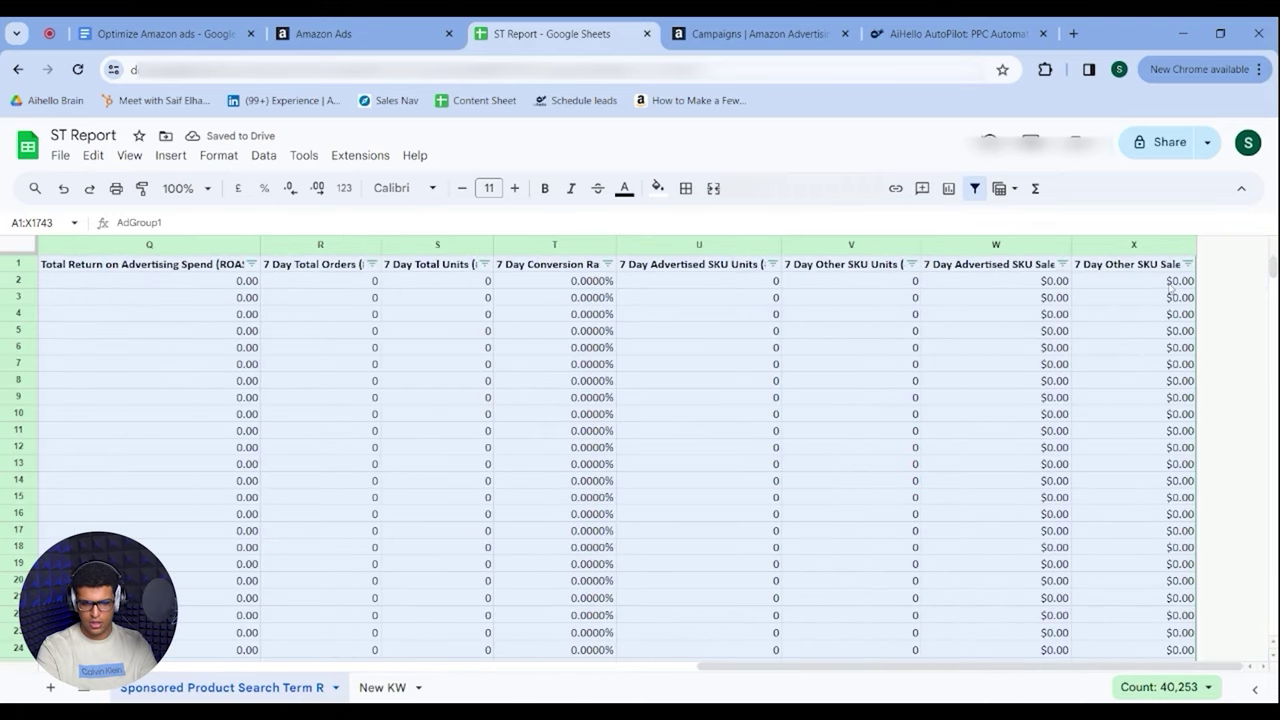
click(912, 264)
click(745, 469)
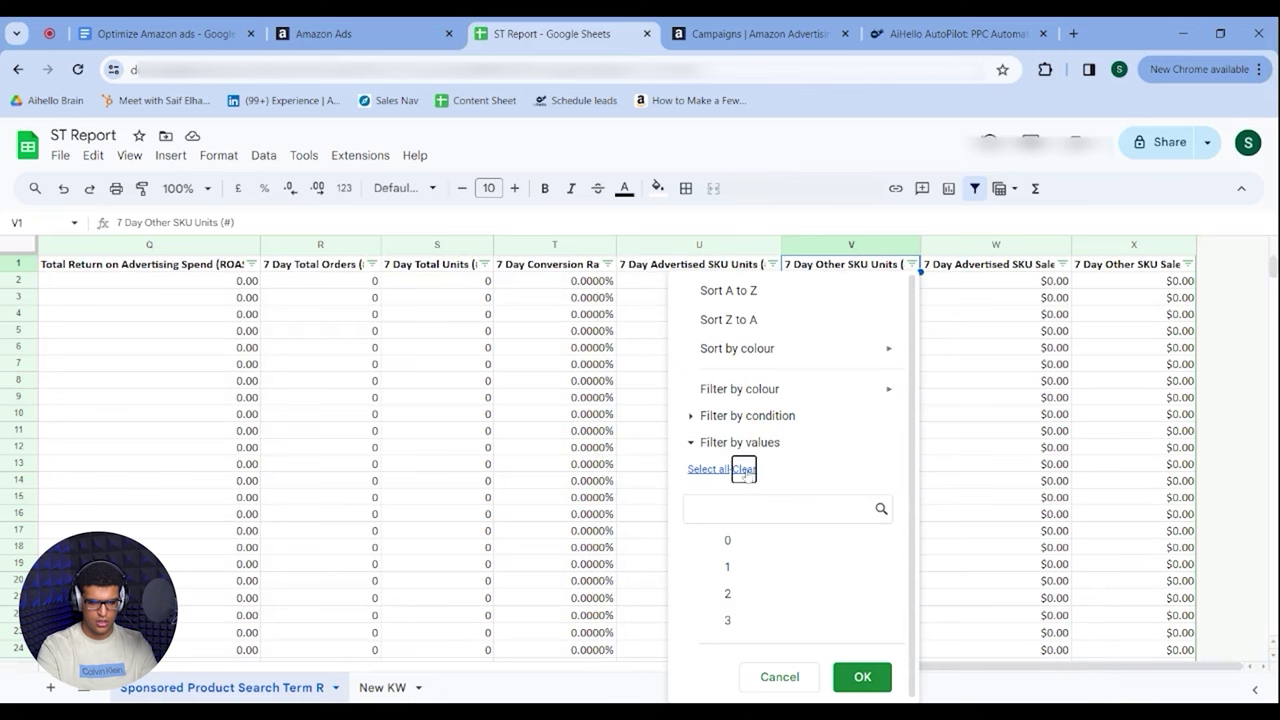
click(740, 540)
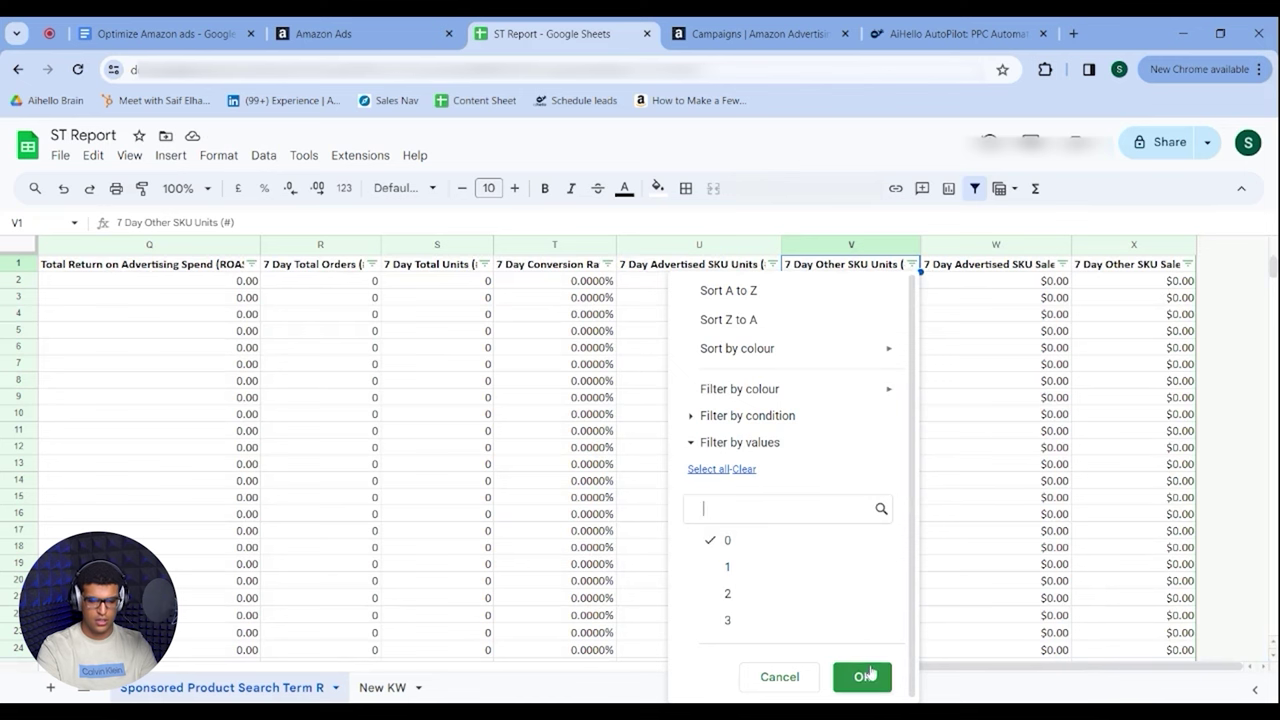
click(862, 677)
scroll(763, 494, left, 5)
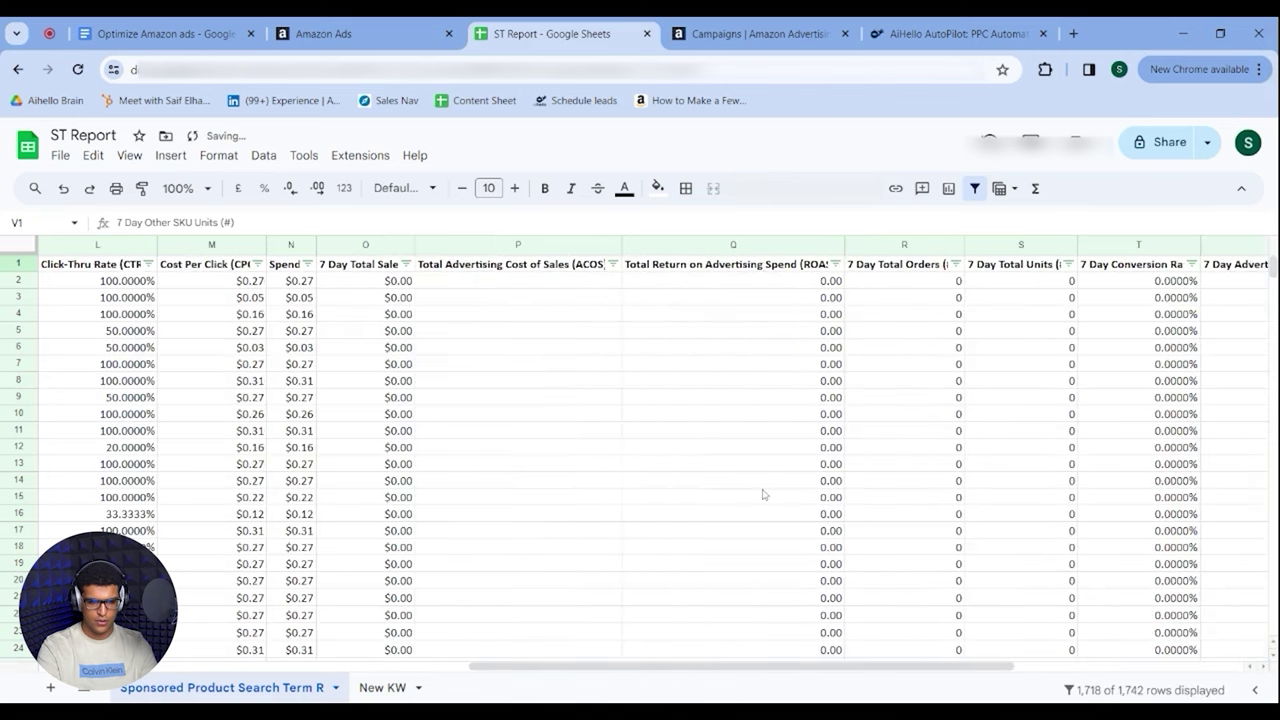
scroll(589, 429, left, 5)
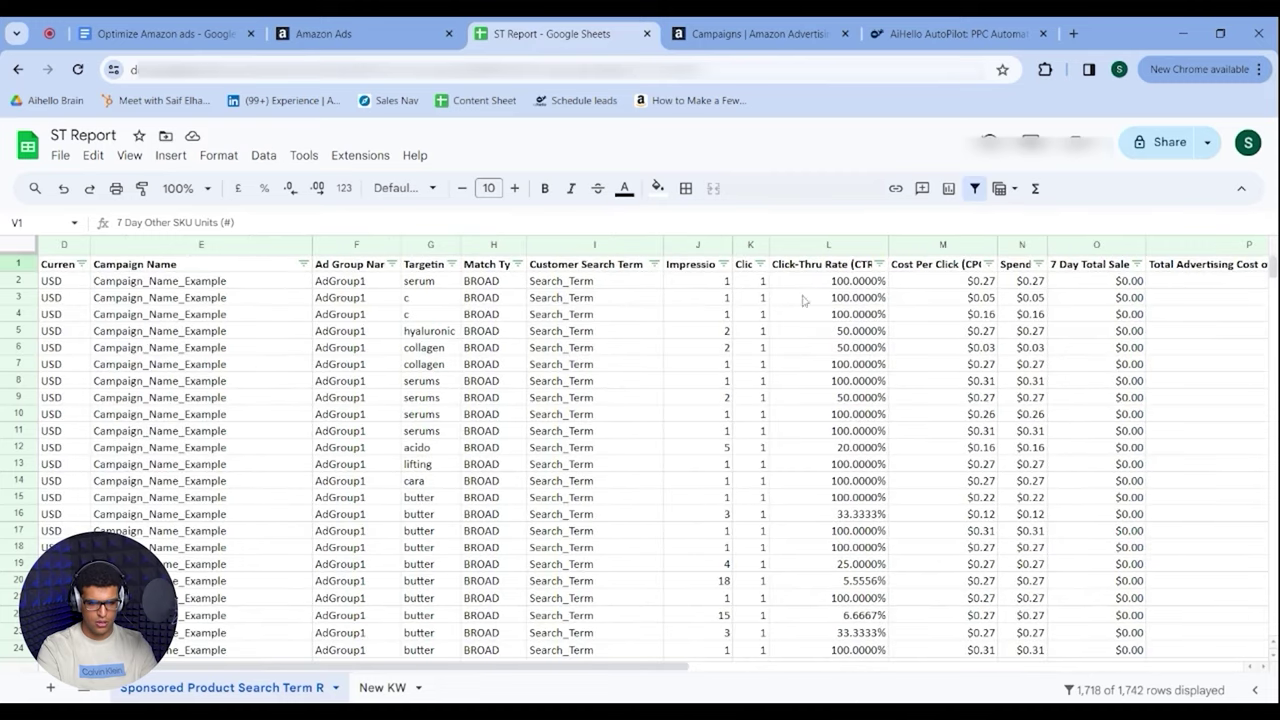
scroll(885, 316, right, 1)
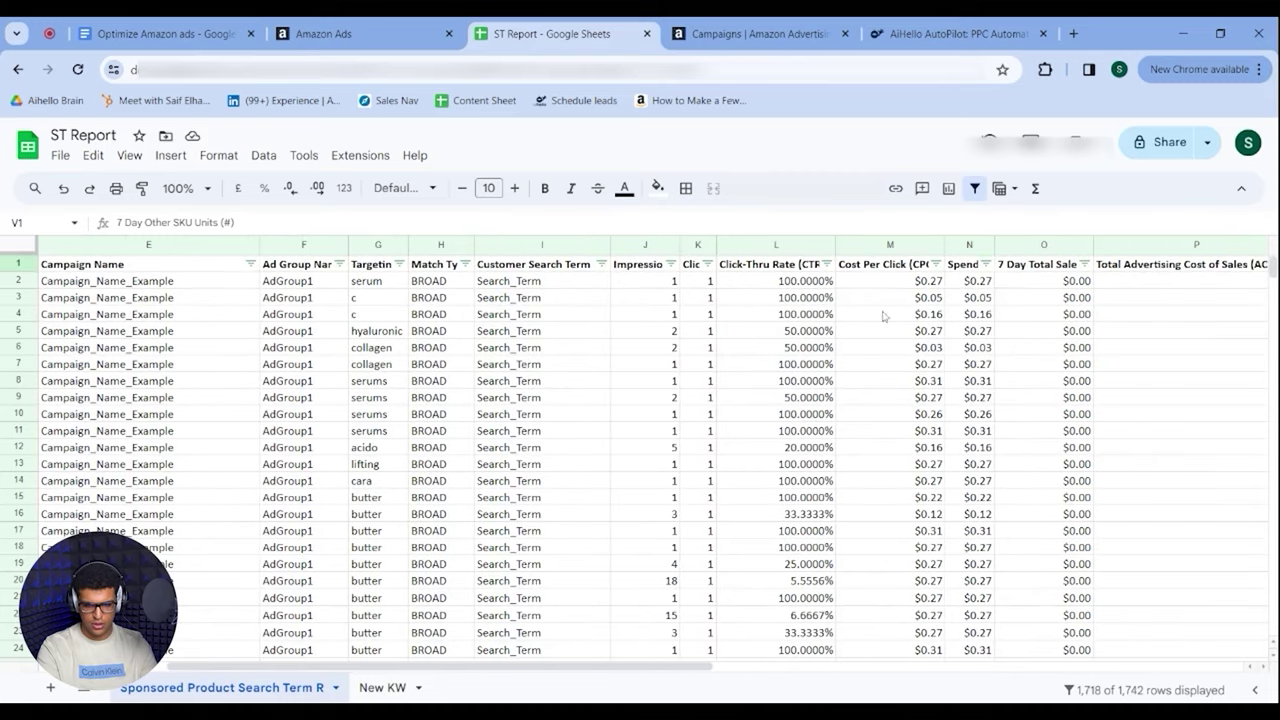
click(986, 264)
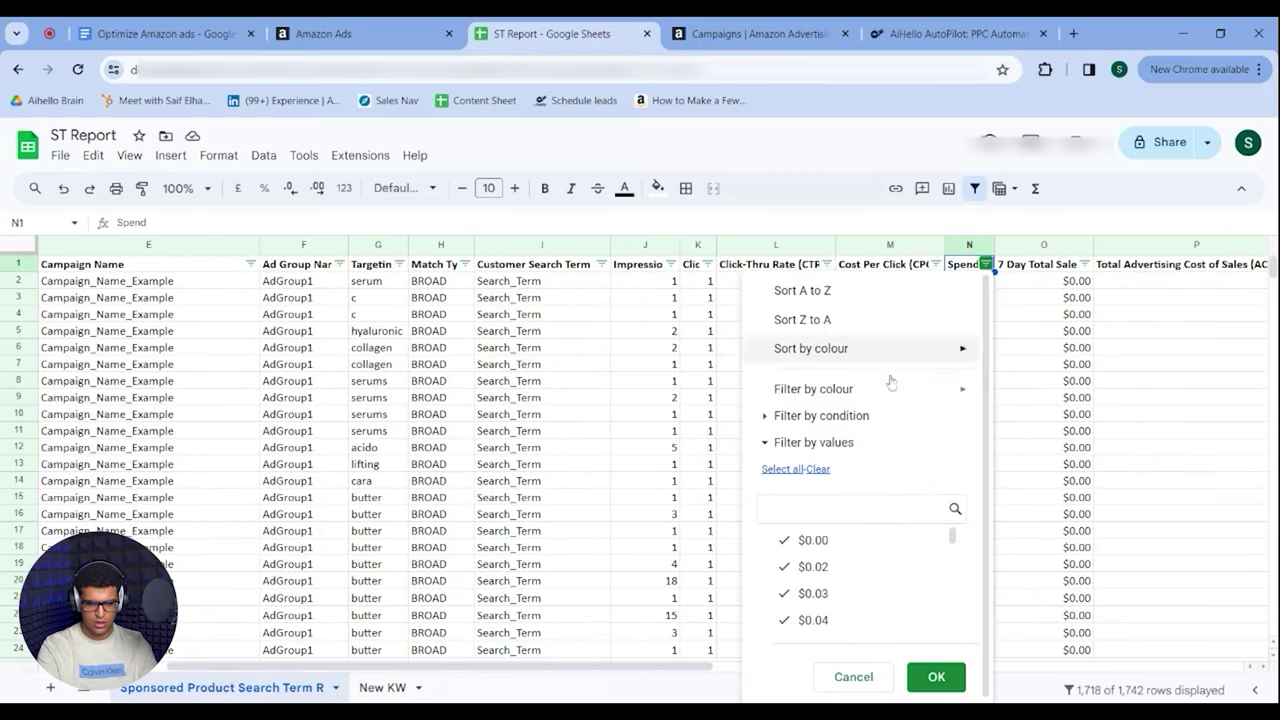
click(773, 416)
click(790, 447)
scroll(845, 548, down, 1)
scroll(843, 548, down, 3)
click(836, 619)
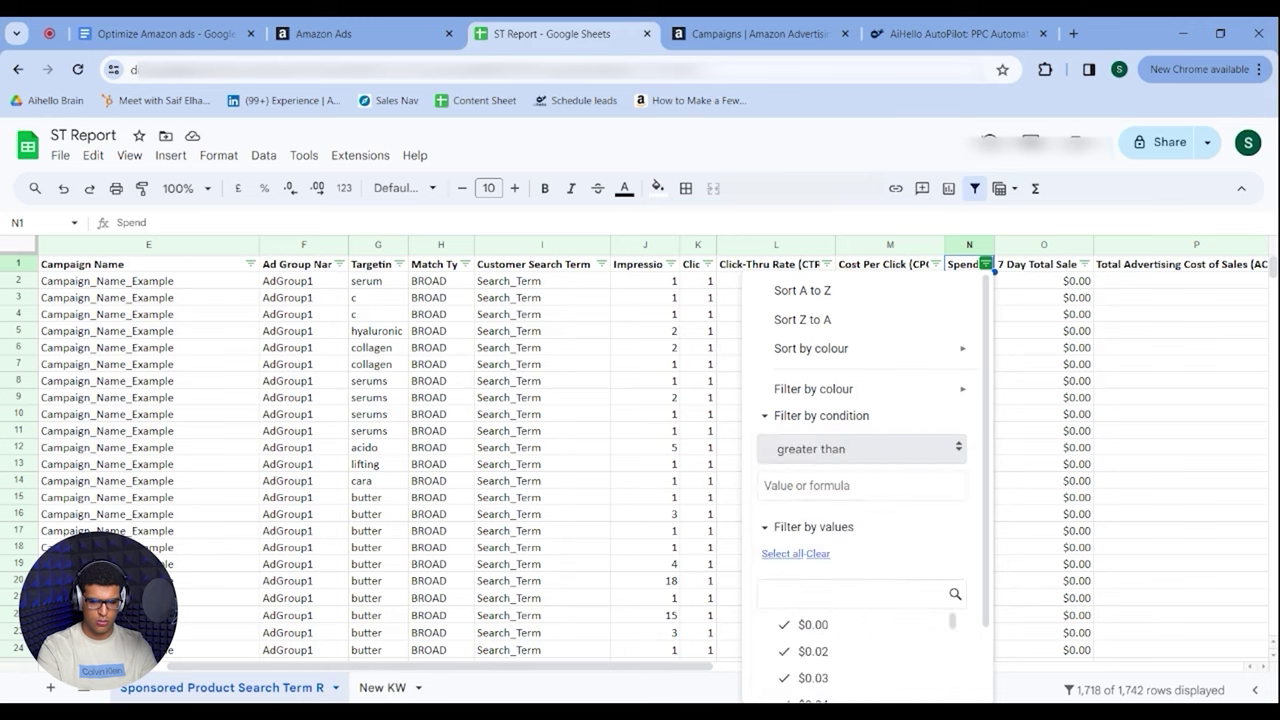
click(860, 485)
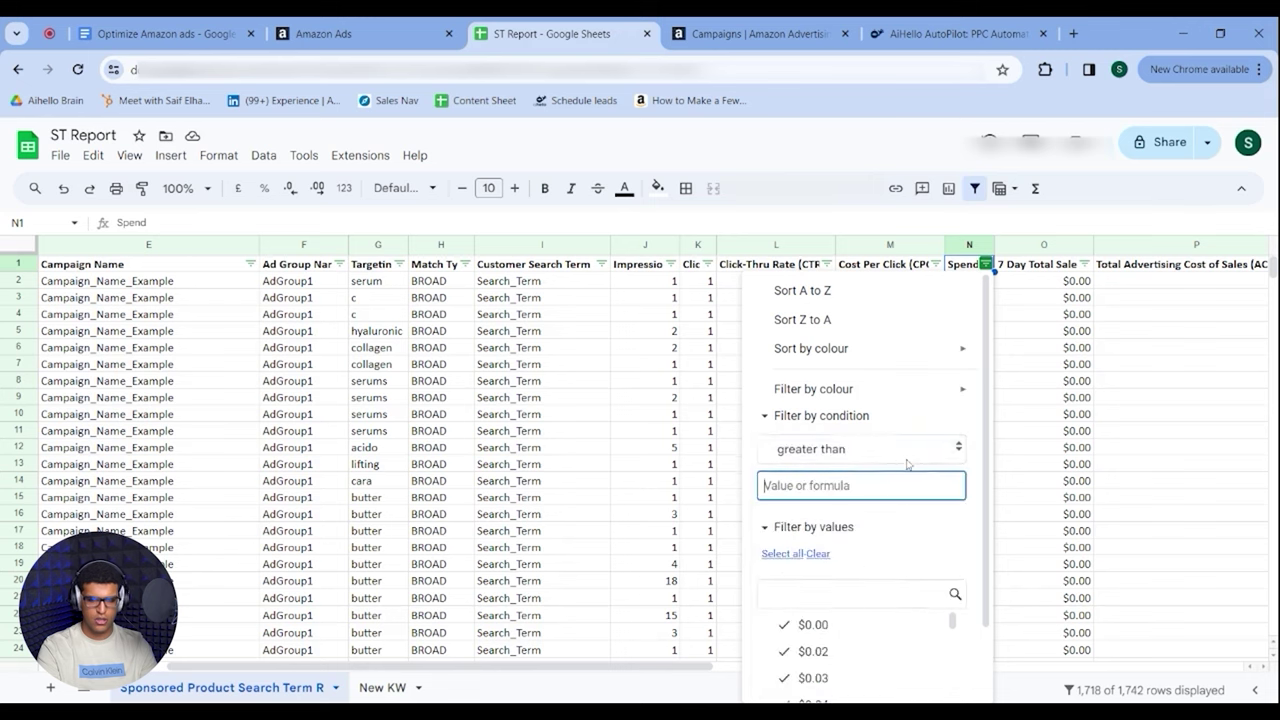
scroll(907, 463, down, 1)
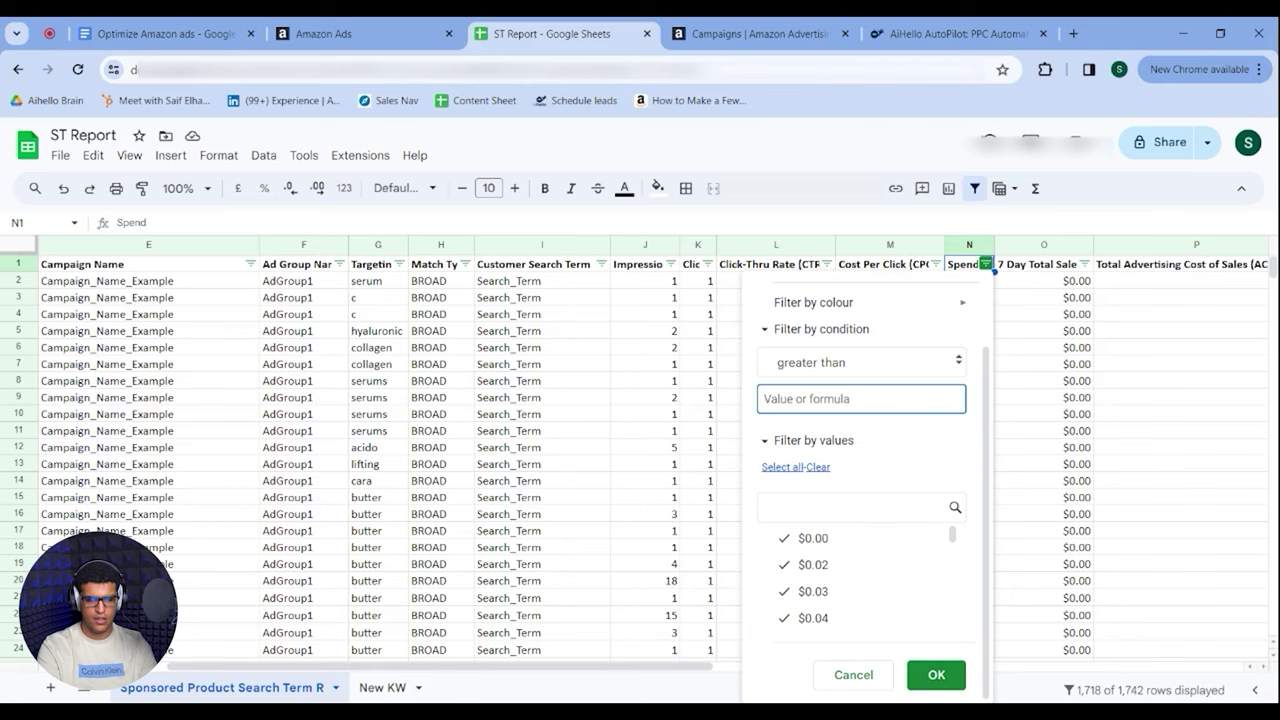
click(853, 674)
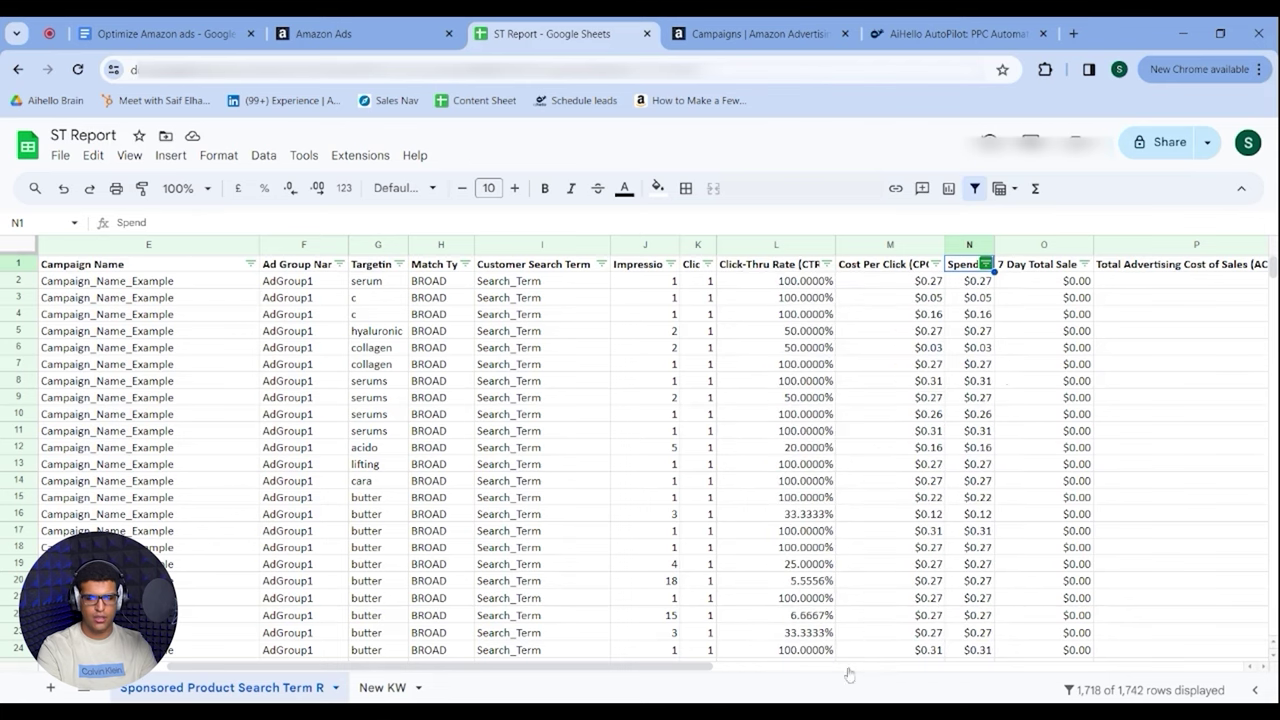
- Open the filter options of the Clicks column in the search term report
scroll(1037, 368, right, 5)
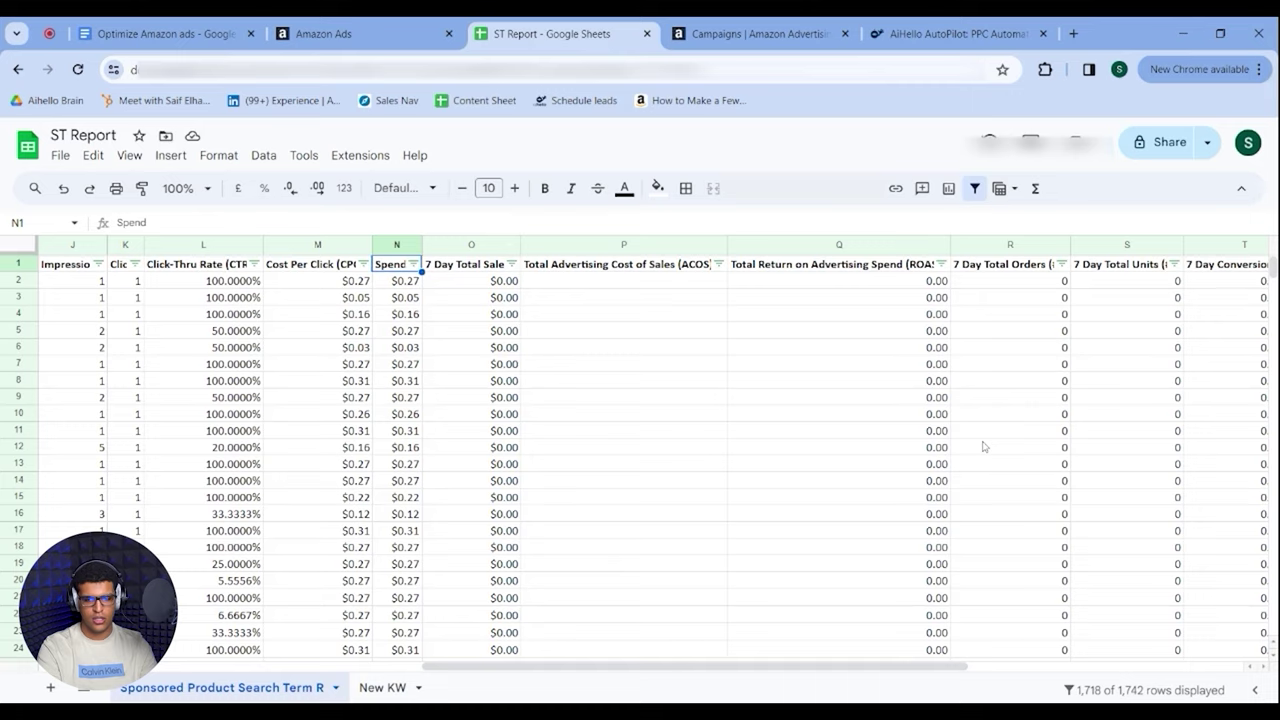
scroll(983, 446, right, 4)
scroll(706, 380, left, 3)
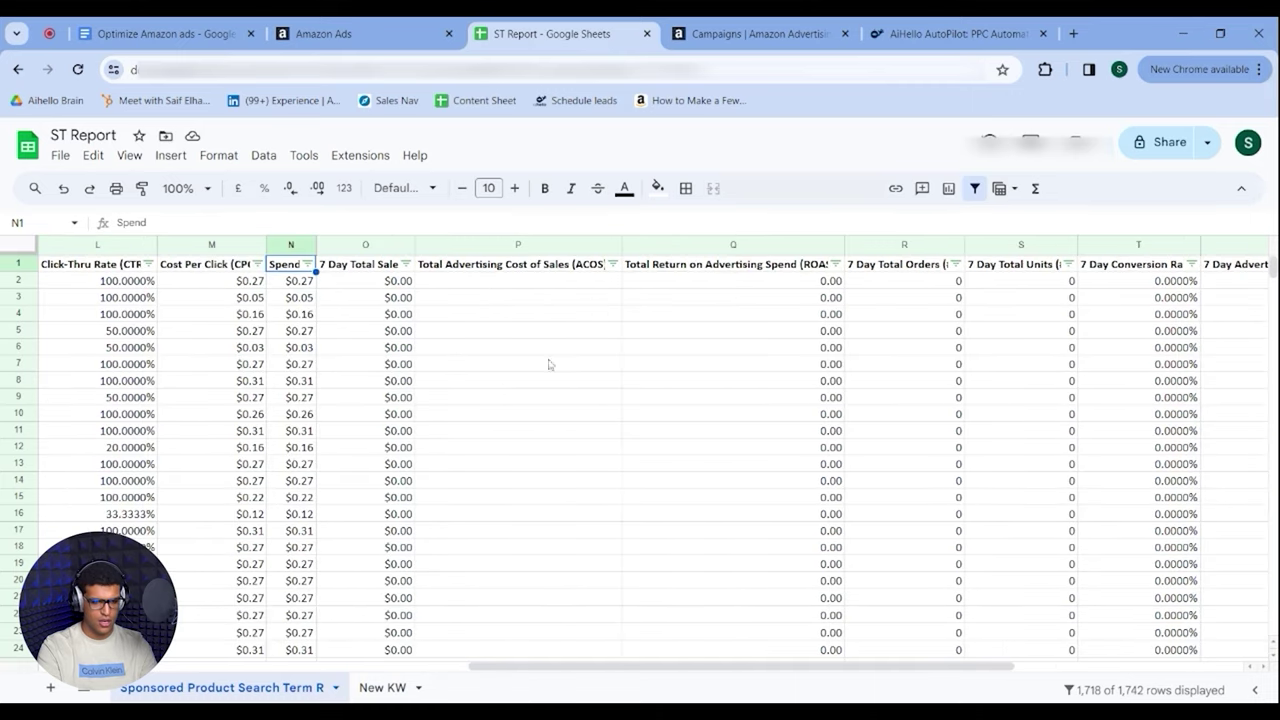
scroll(502, 357, left, 2)
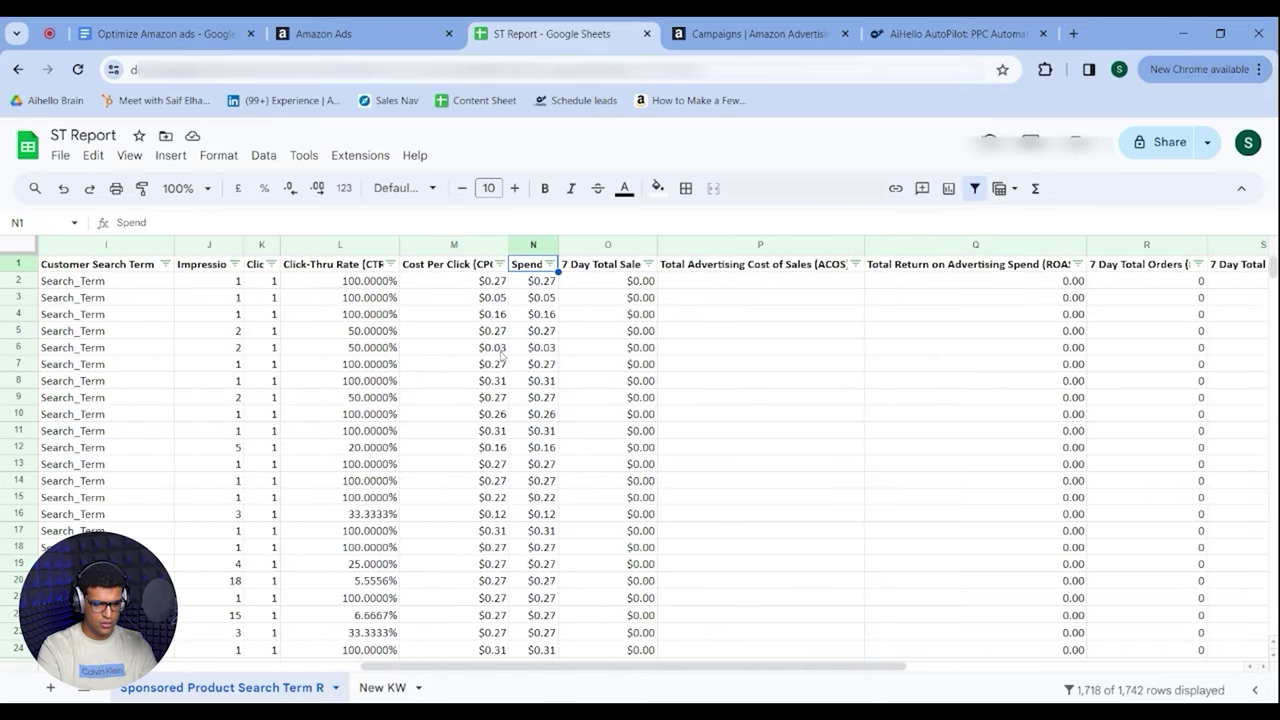
click(271, 264)
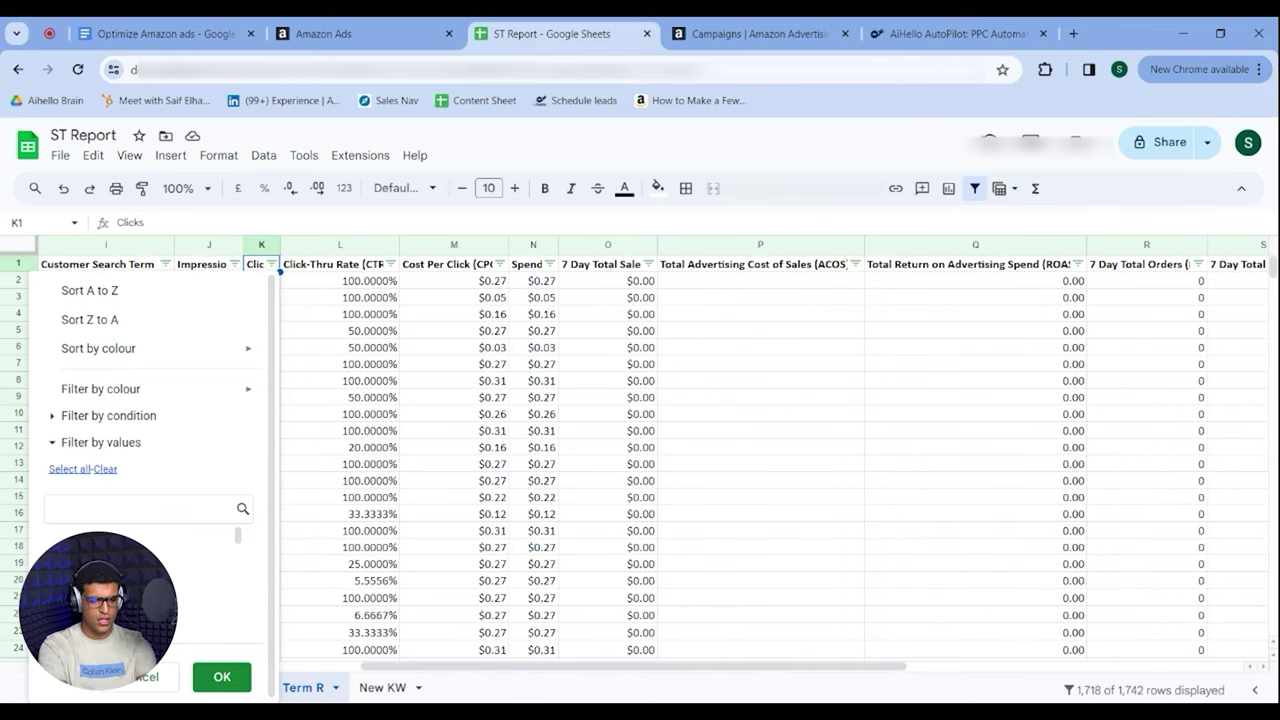
text(10)
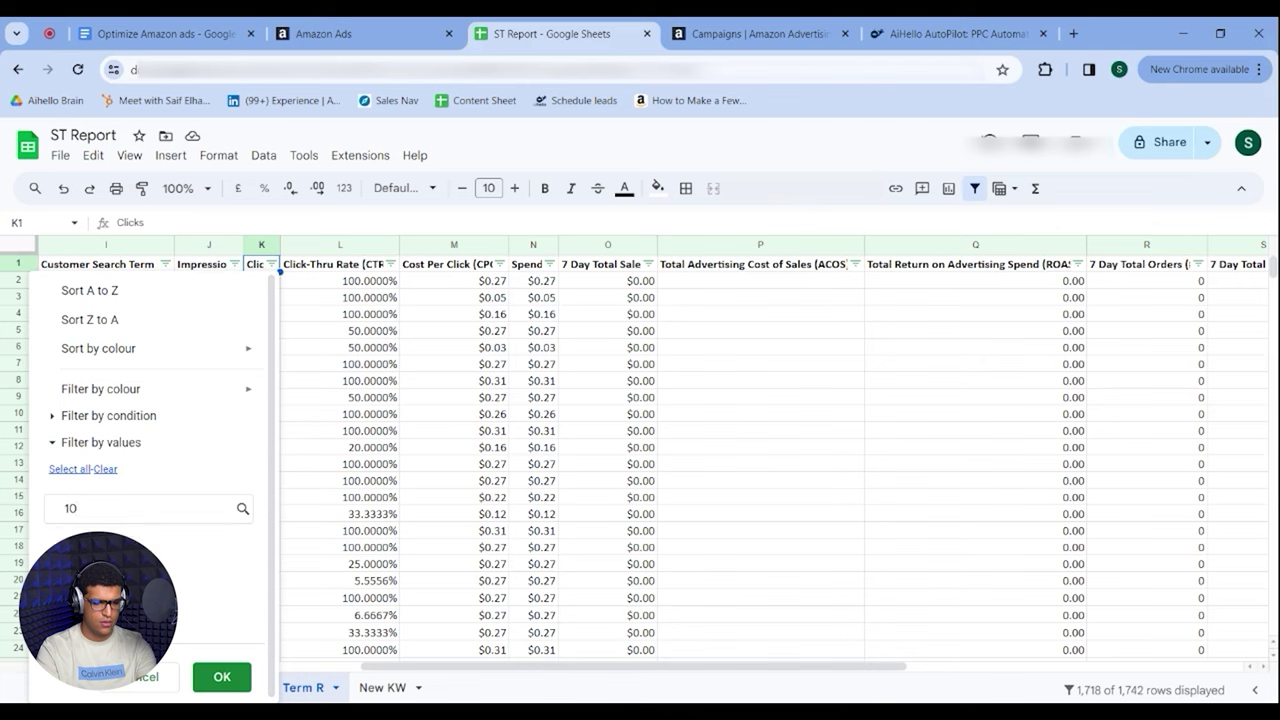
key(BackSpace)
key(BackSpace)
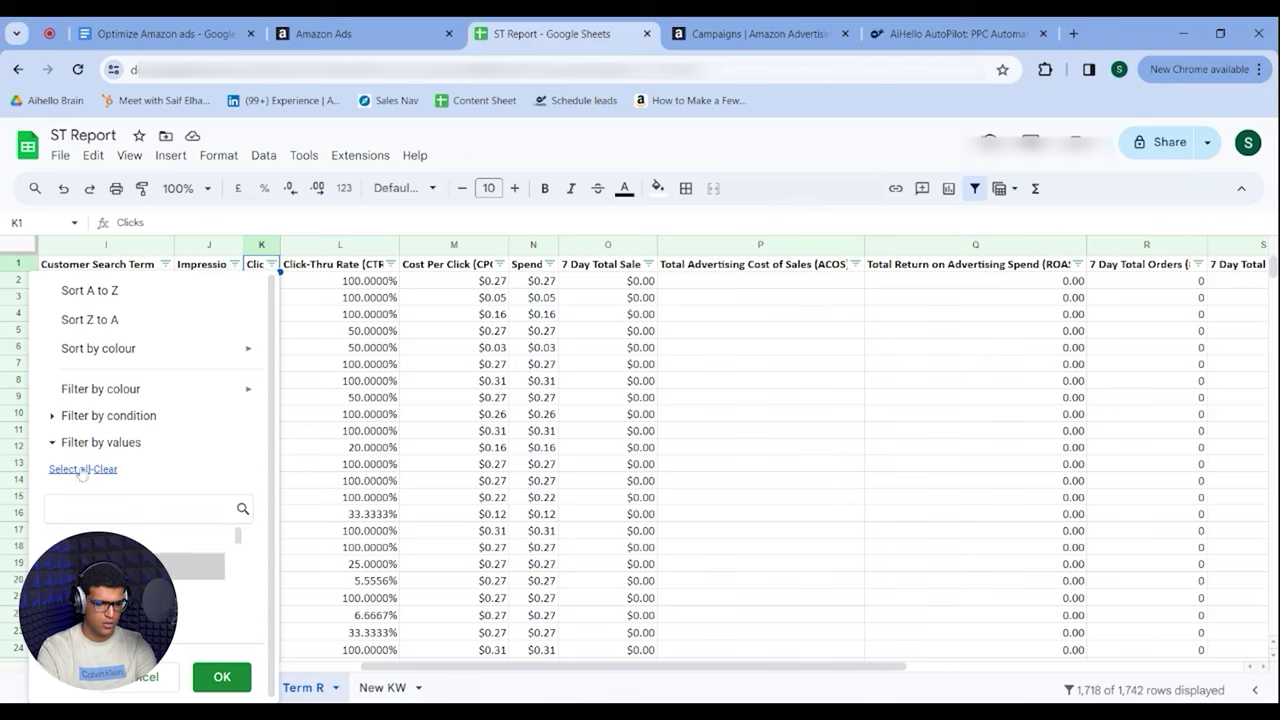
- Filter the Clicks column by condition to show only rows greater than or equal to 10
click(105, 415)
click(88, 449)
scroll(130, 495, down, 5)
click(130, 585)
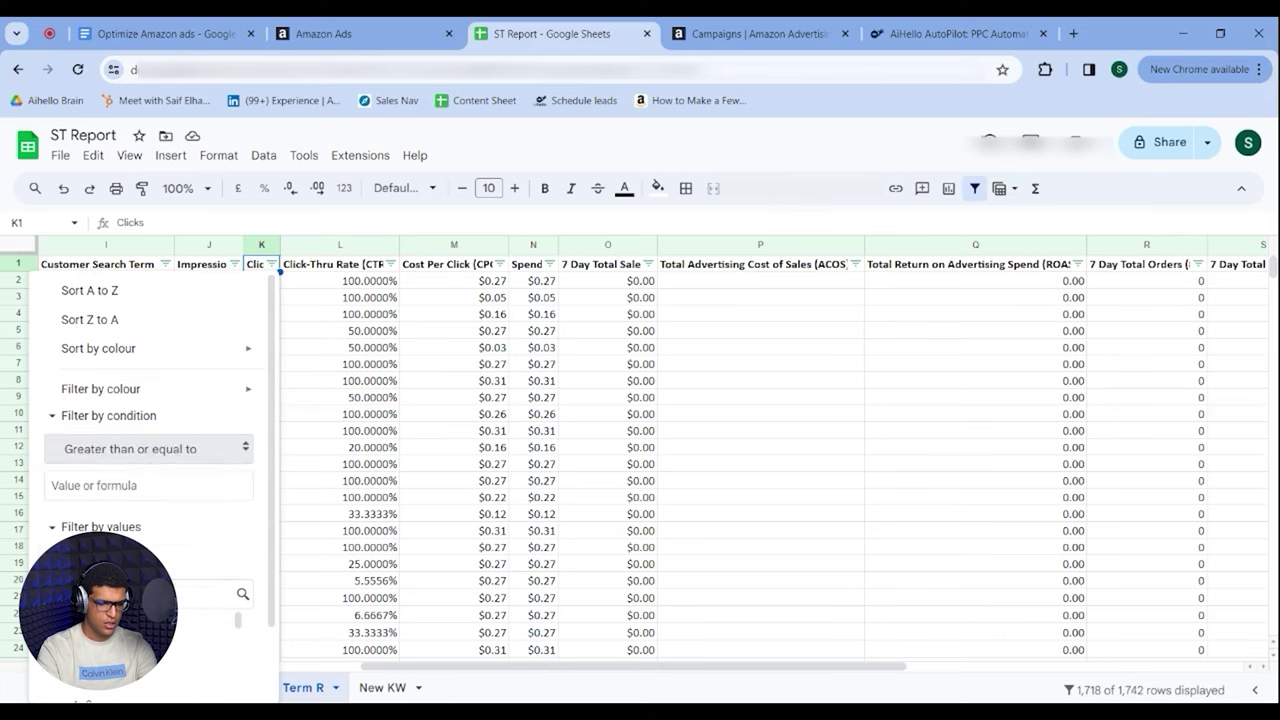
click(132, 485)
text(10)
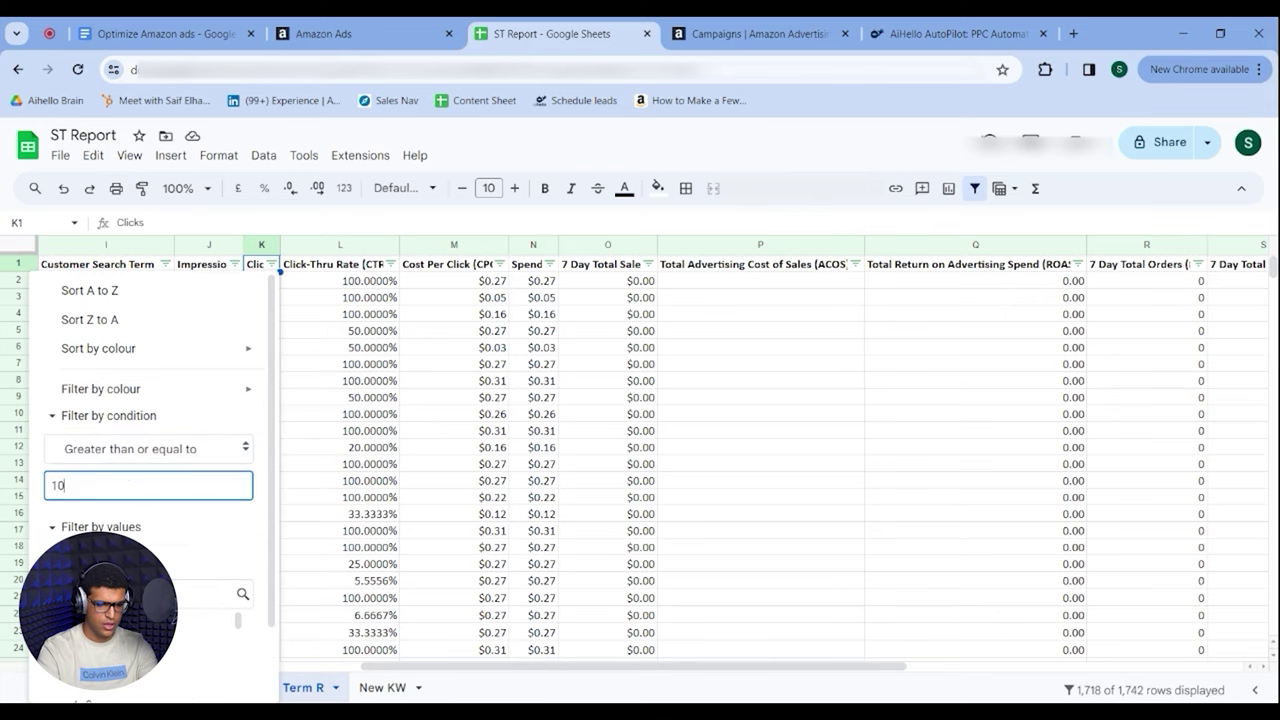
scroll(150, 450, down, 2)
click(220, 674)
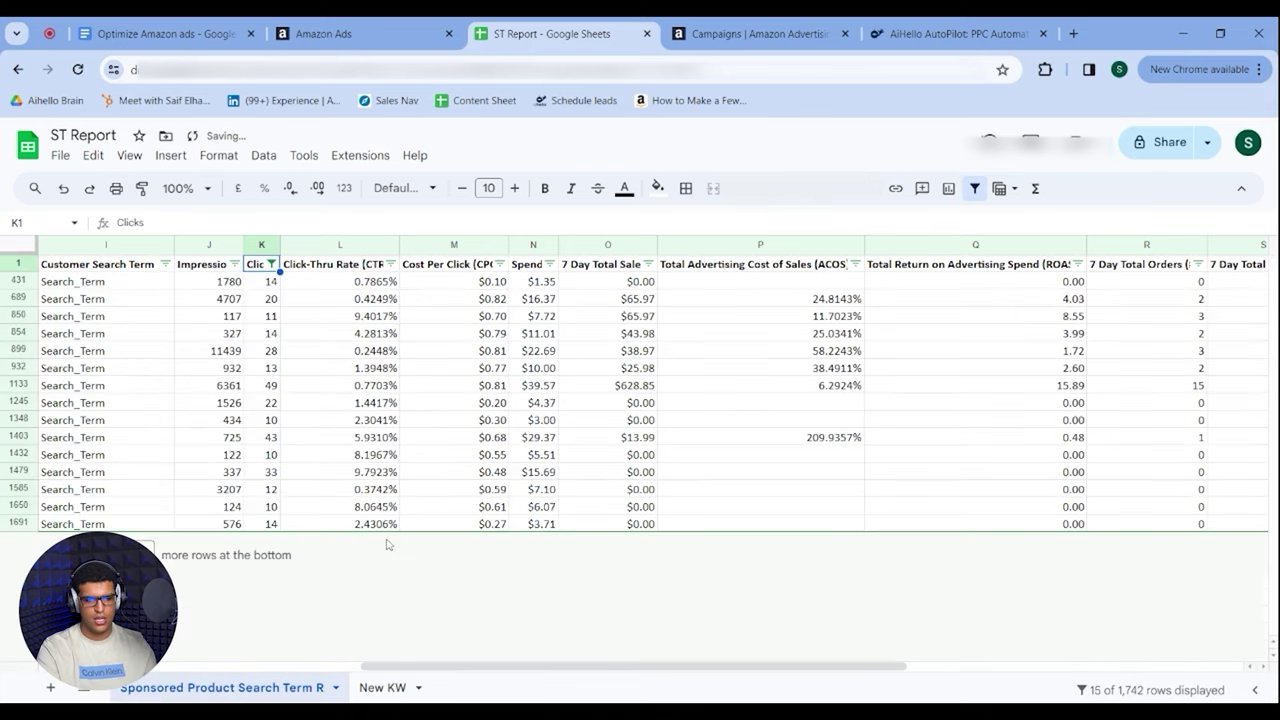
- Filter the 7 Day Total Sales column to show only the $0.00 value
scroll(828, 375, right, 2)
scroll(828, 375, left, 3)
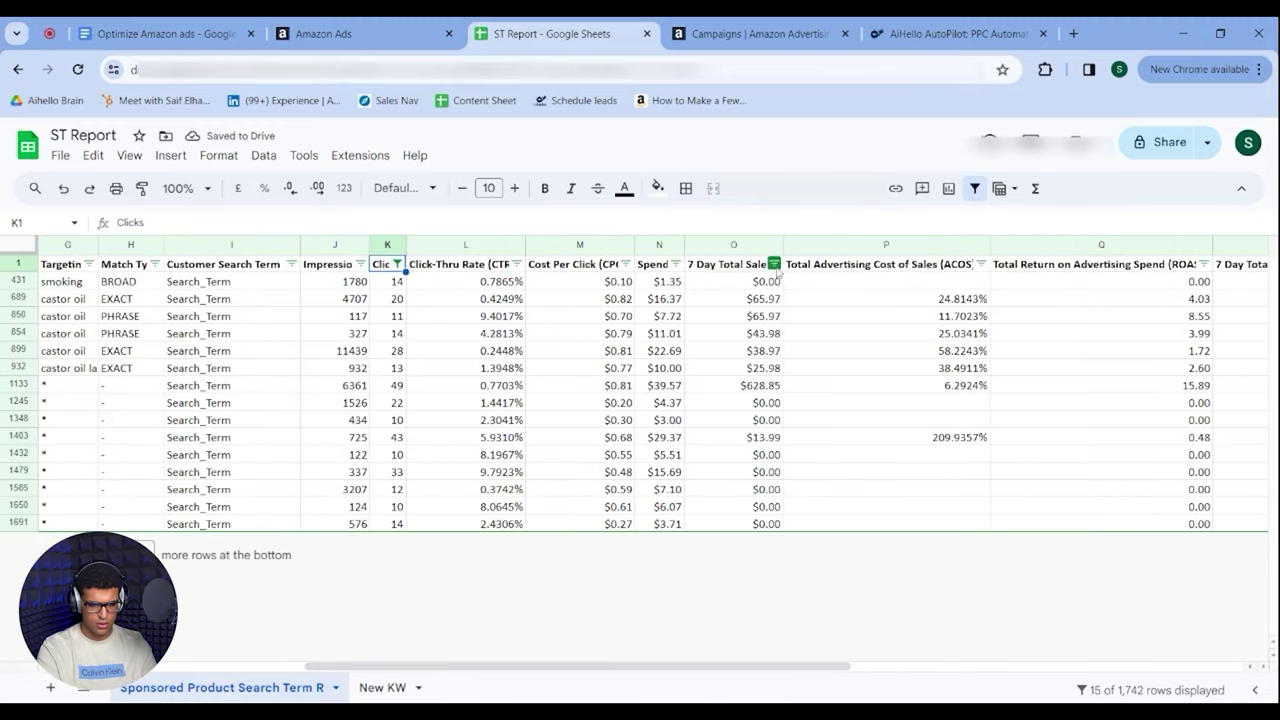
click(775, 264)
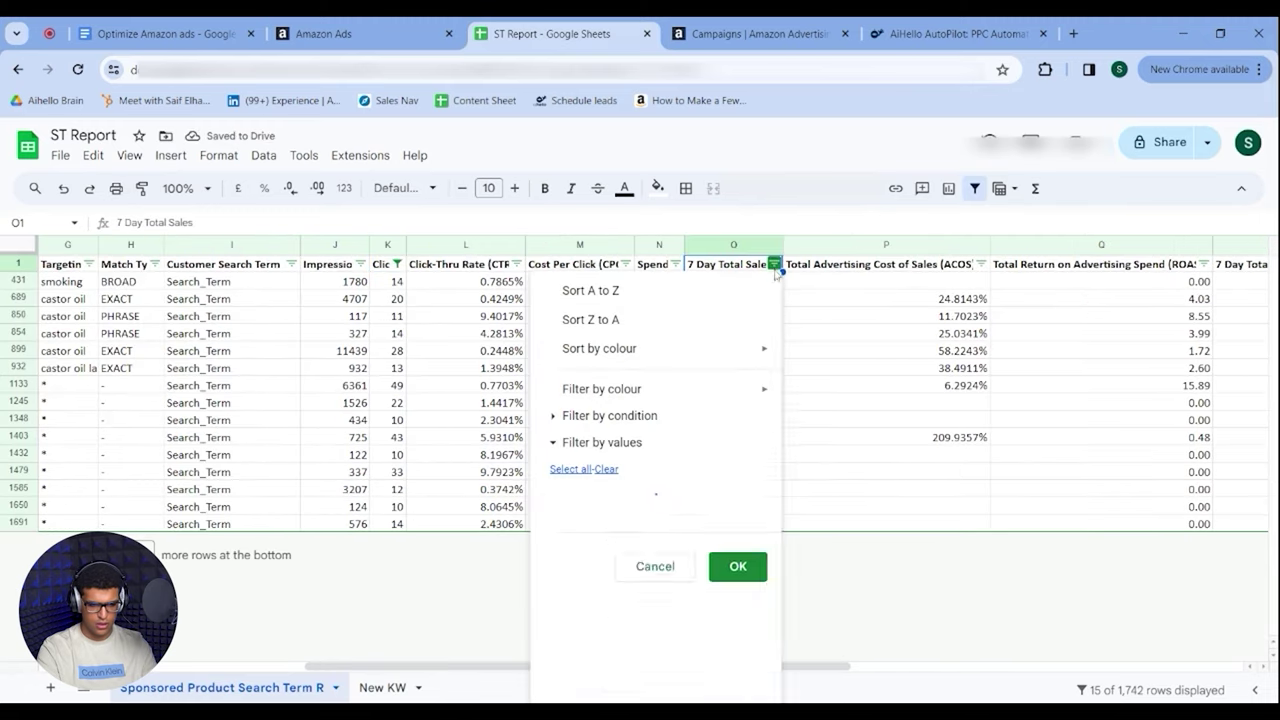
click(606, 469)
click(601, 540)
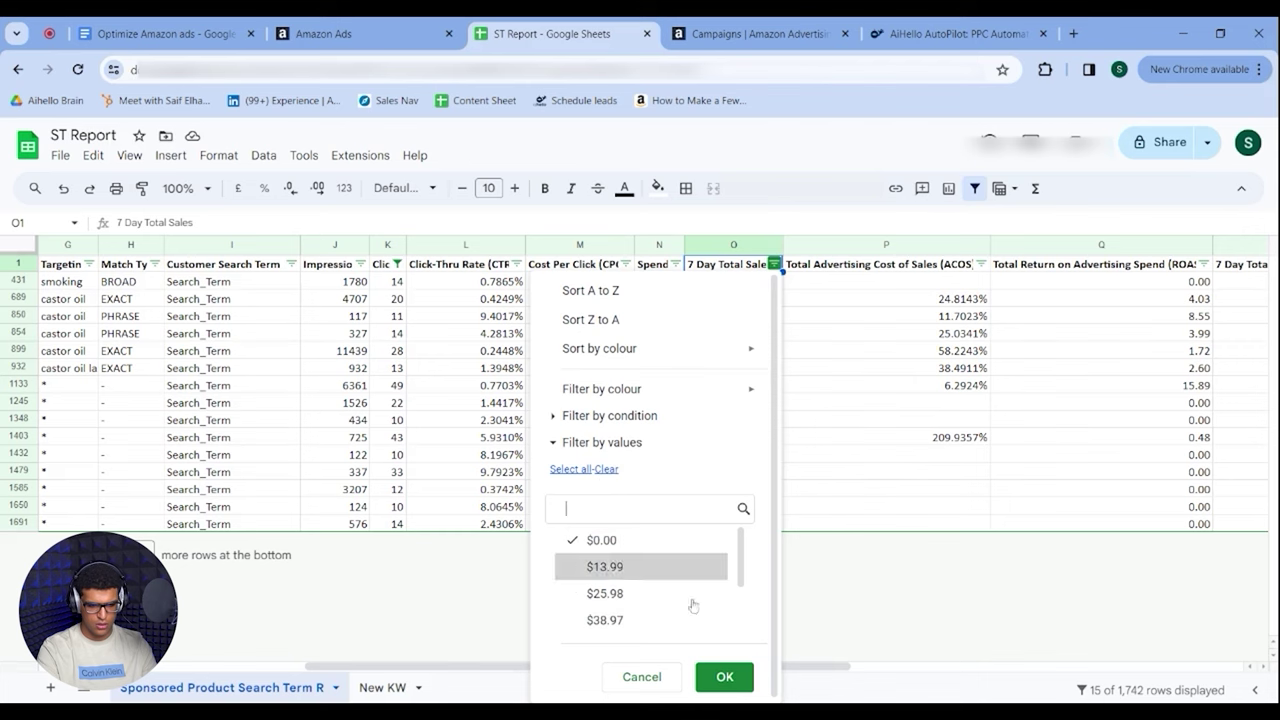
click(730, 672)
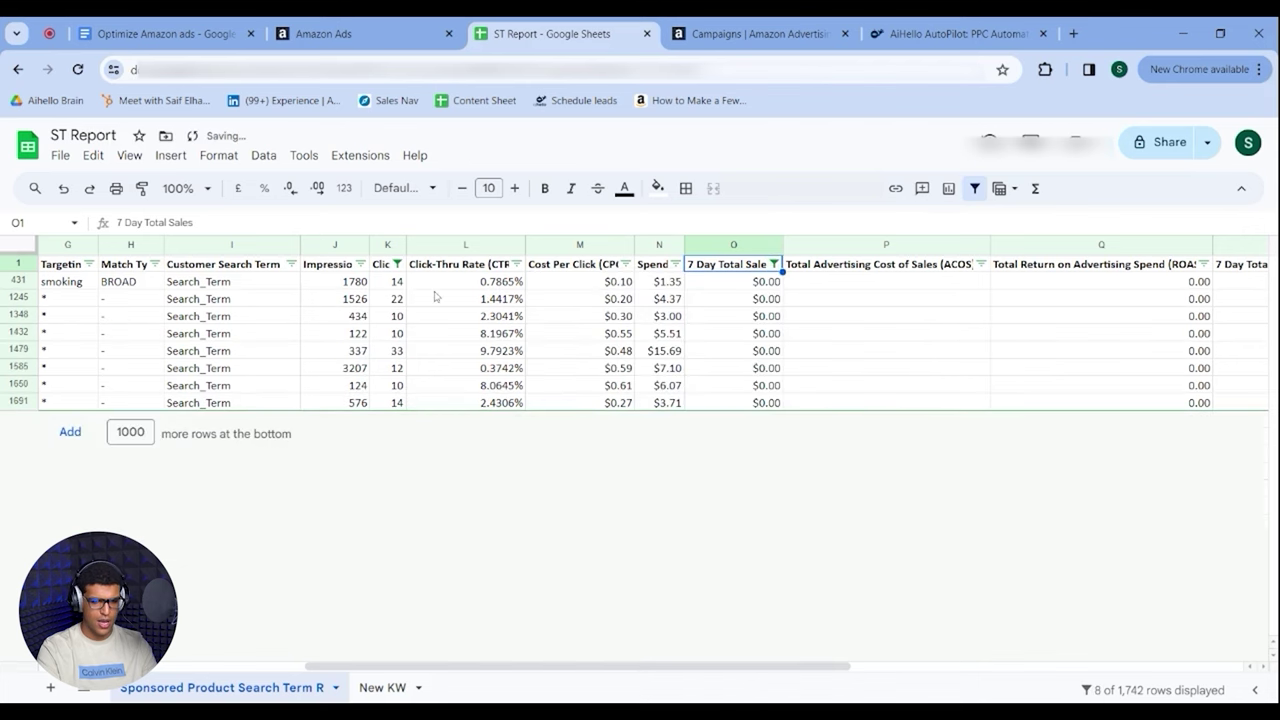
- Review the Spend of the filtered rows, including rows 431, 1432 and 1479, alongside their sales and order columns
click(676, 282)
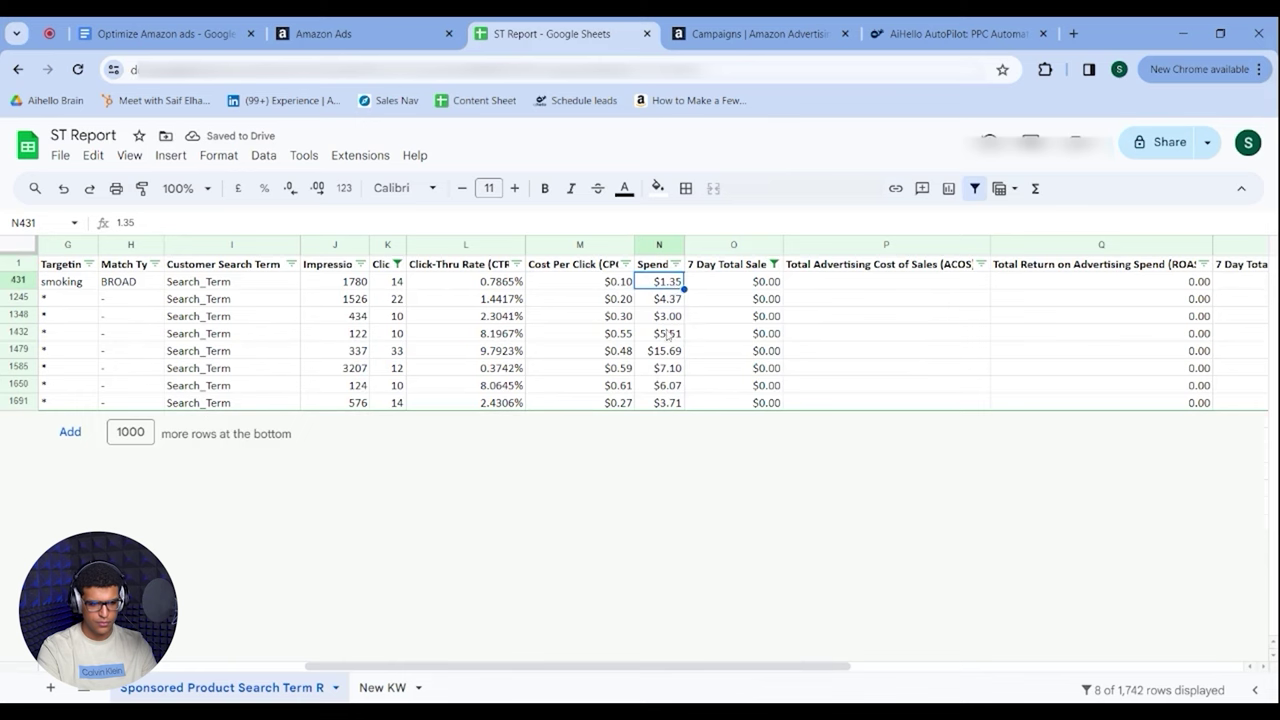
click(668, 334)
click(676, 350)
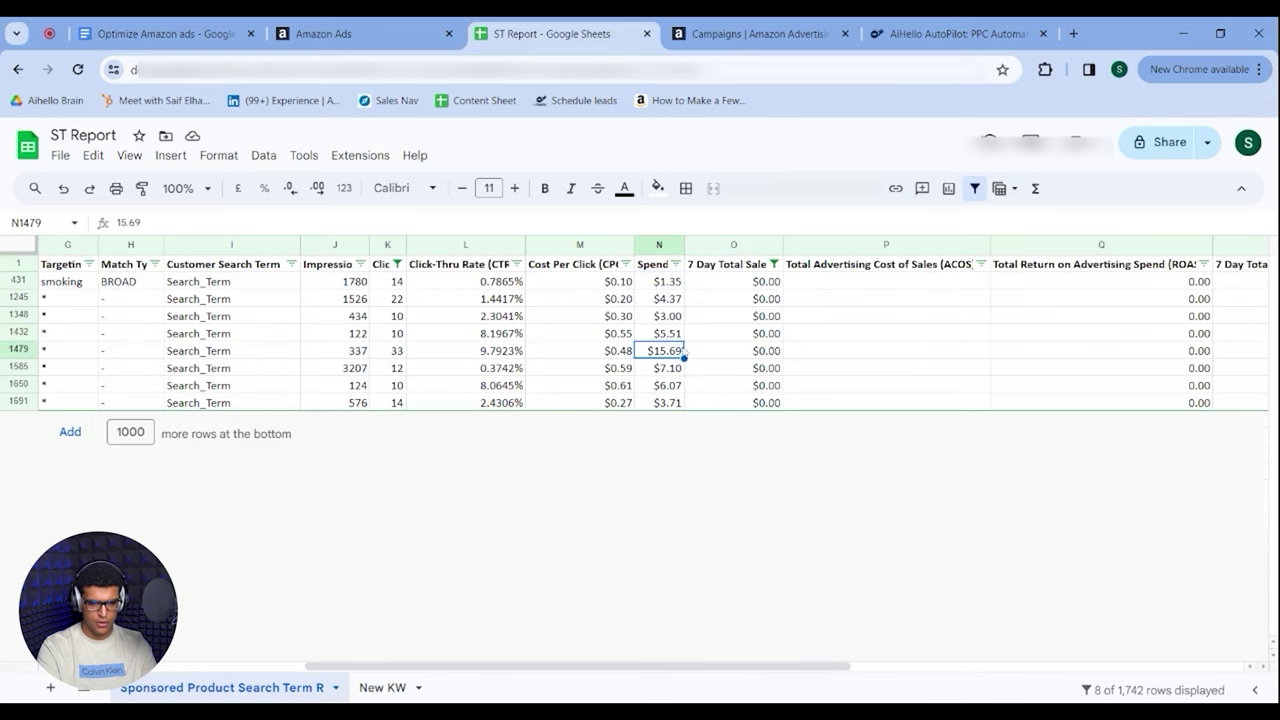
scroll(707, 348, right, 5)
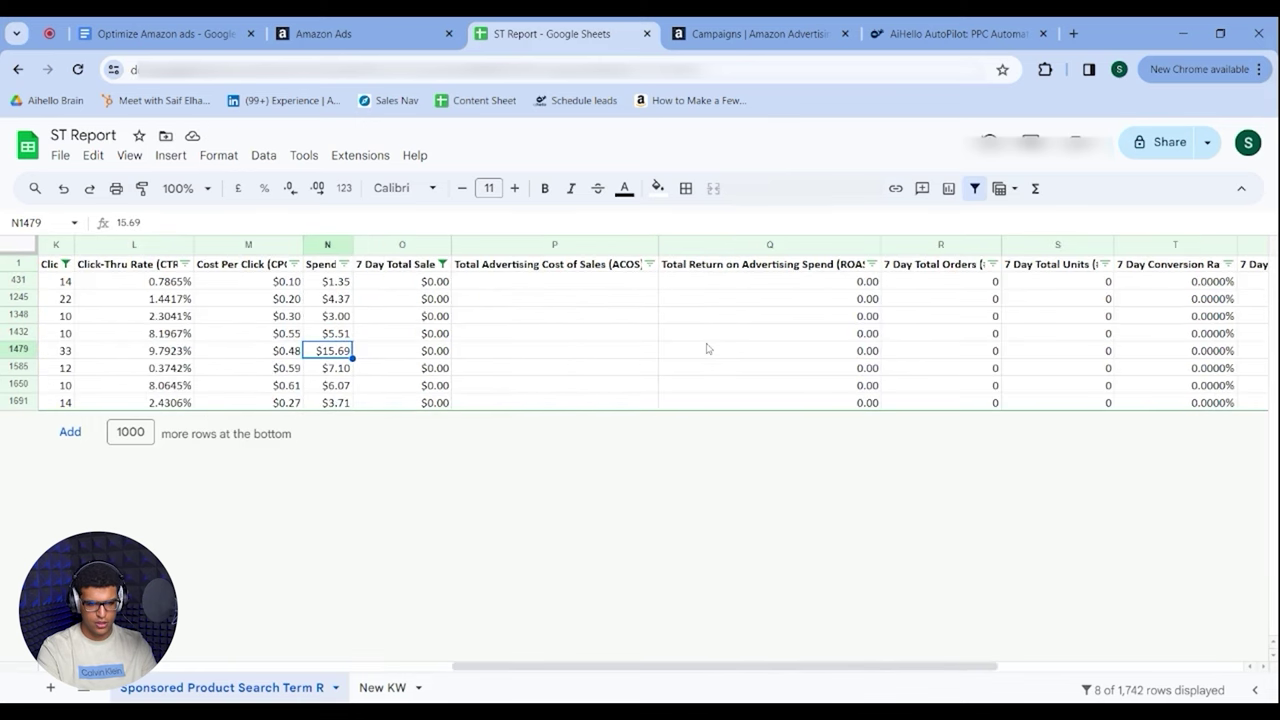
scroll(707, 348, left, 5)
scroll(843, 349, right, 4)
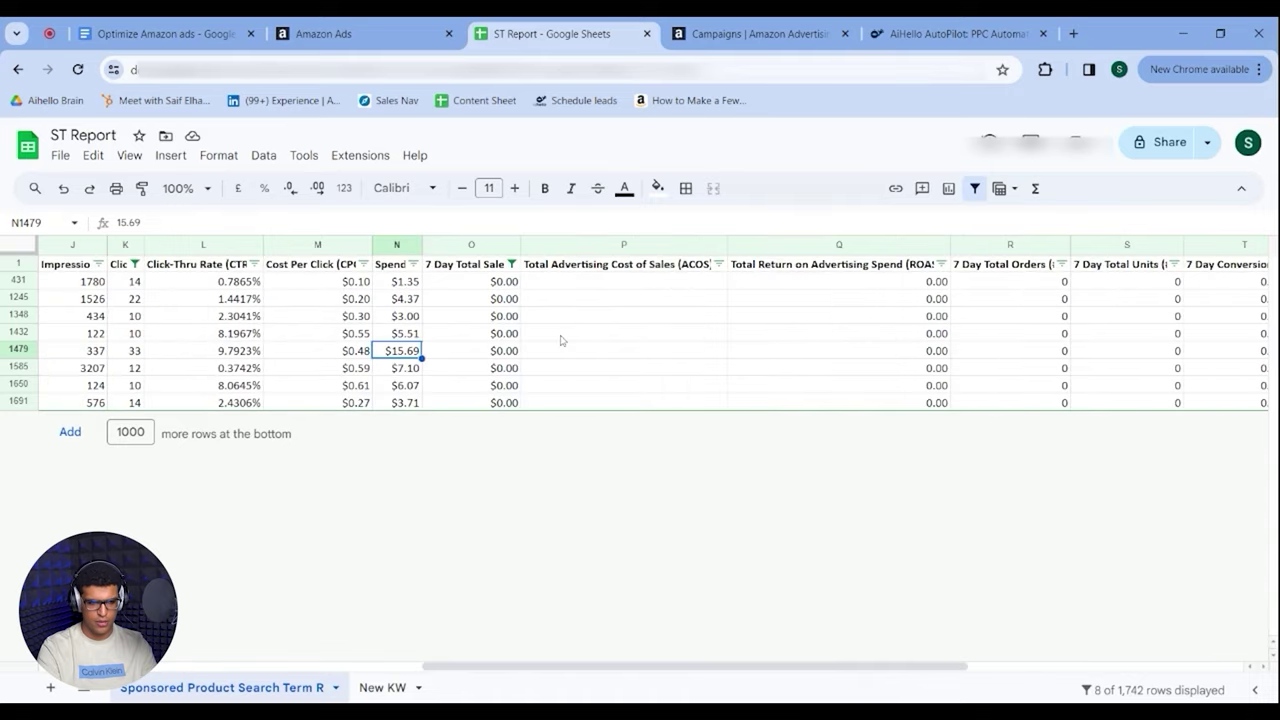
scroll(561, 341, left, 2)
scroll(530, 344, left, 6)
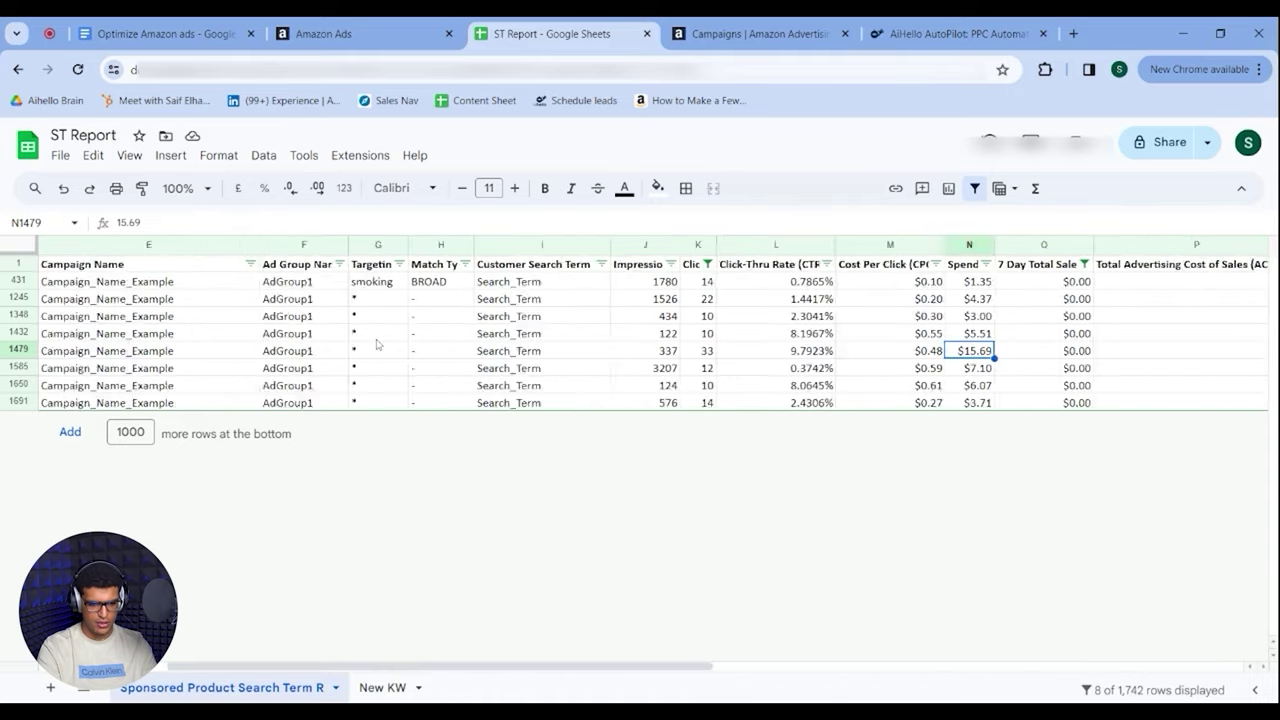
- Check the campaign names of rows 1479 and 1432, then compare the filtered rows' clicks, spend and sales
click(400, 348)
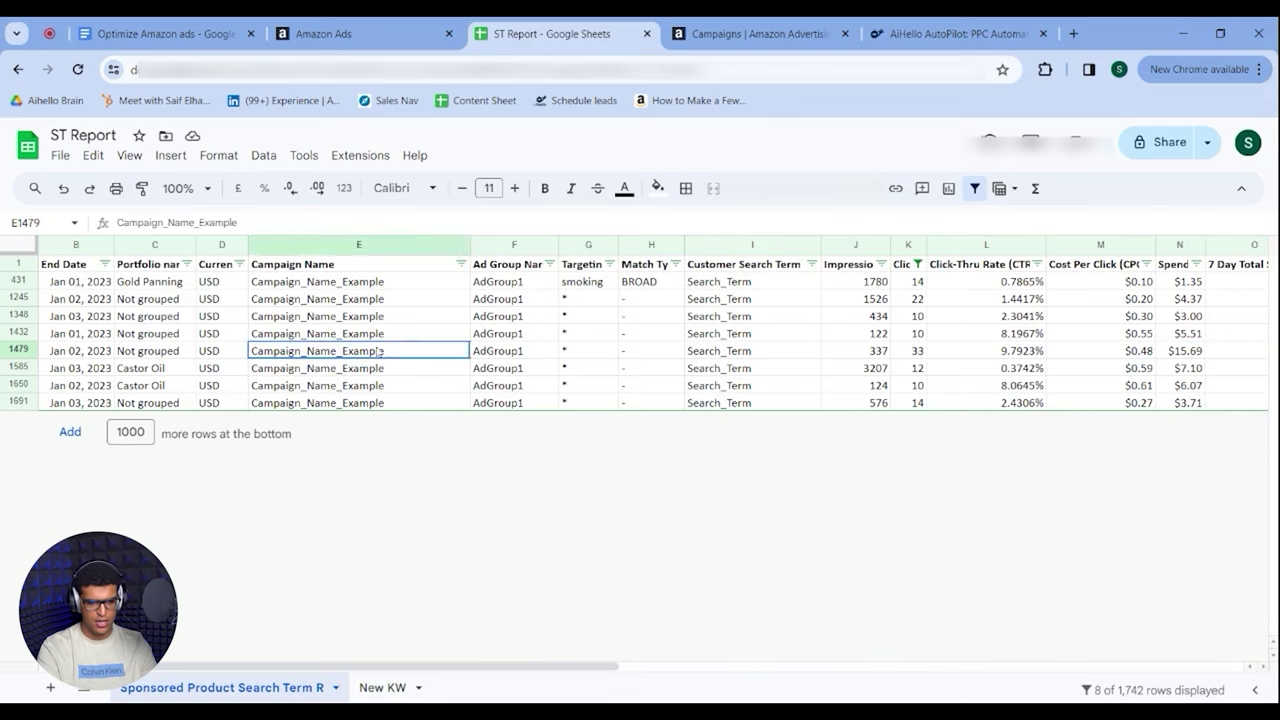
click(392, 336)
key(Right)
click(345, 355)
click(344, 337)
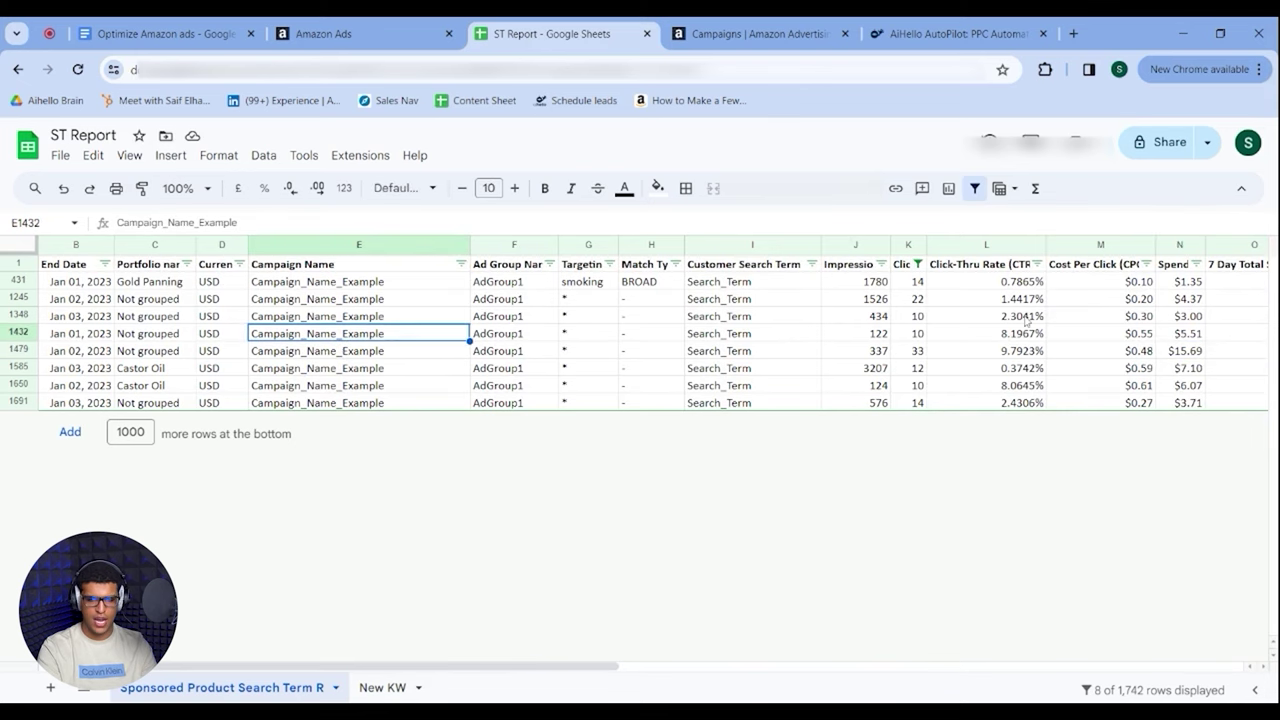
scroll(905, 355, right, 4)
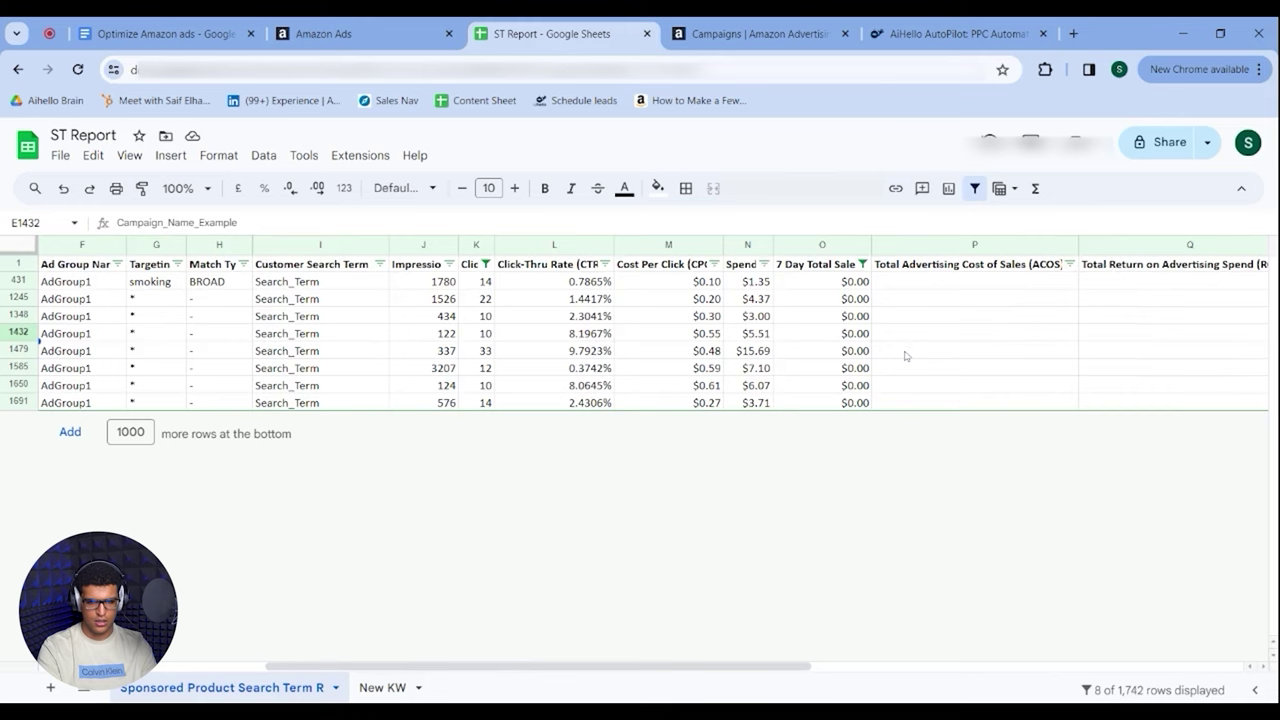
scroll(829, 345, right, 3)
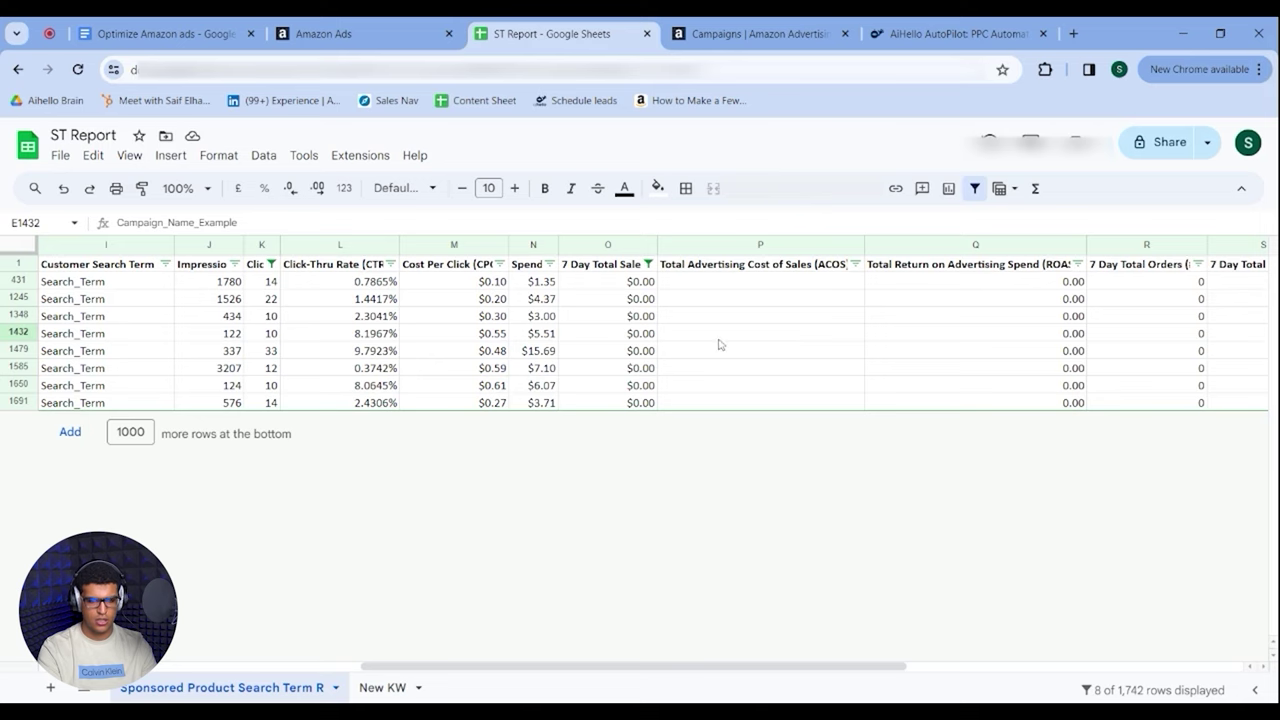
- Switch to AiHello AutoPilot and inspect the campaign selector for moving high performing search terms to EXACT
click(945, 33)
scroll(732, 300, up, 1)
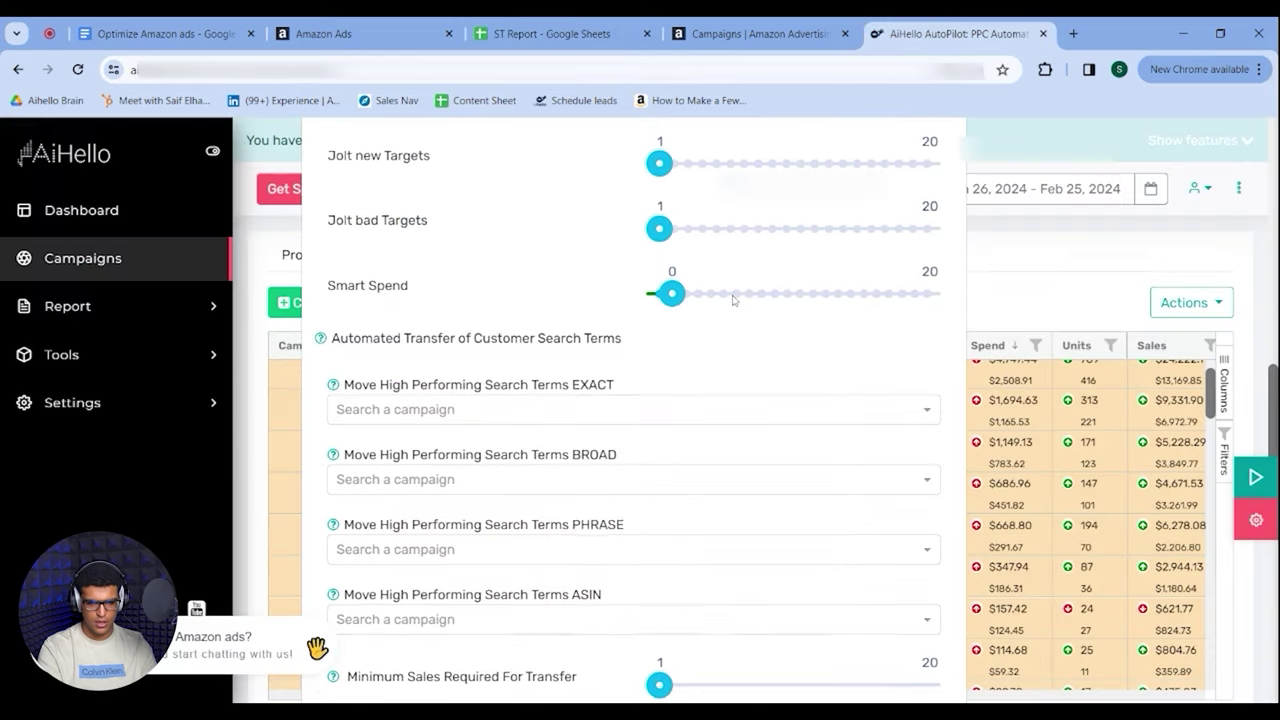
scroll(732, 300, down, 1)
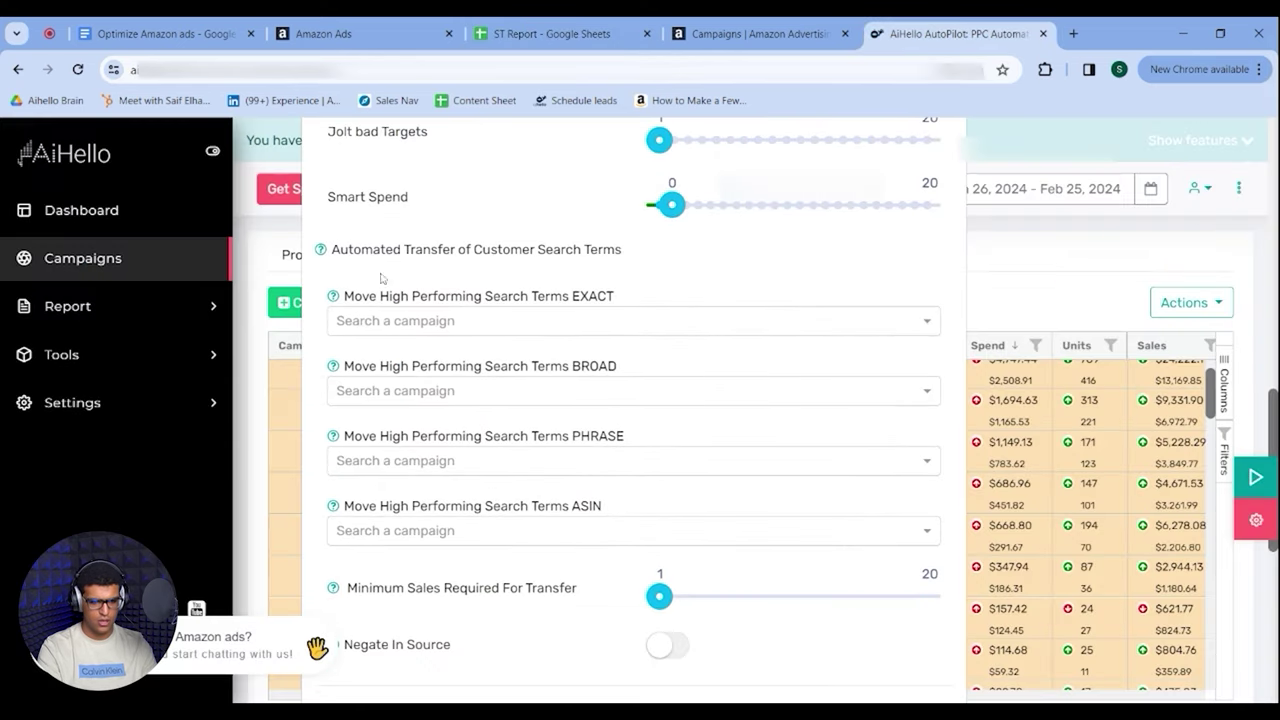
click(596, 320)
drag(621, 297, 388, 318)
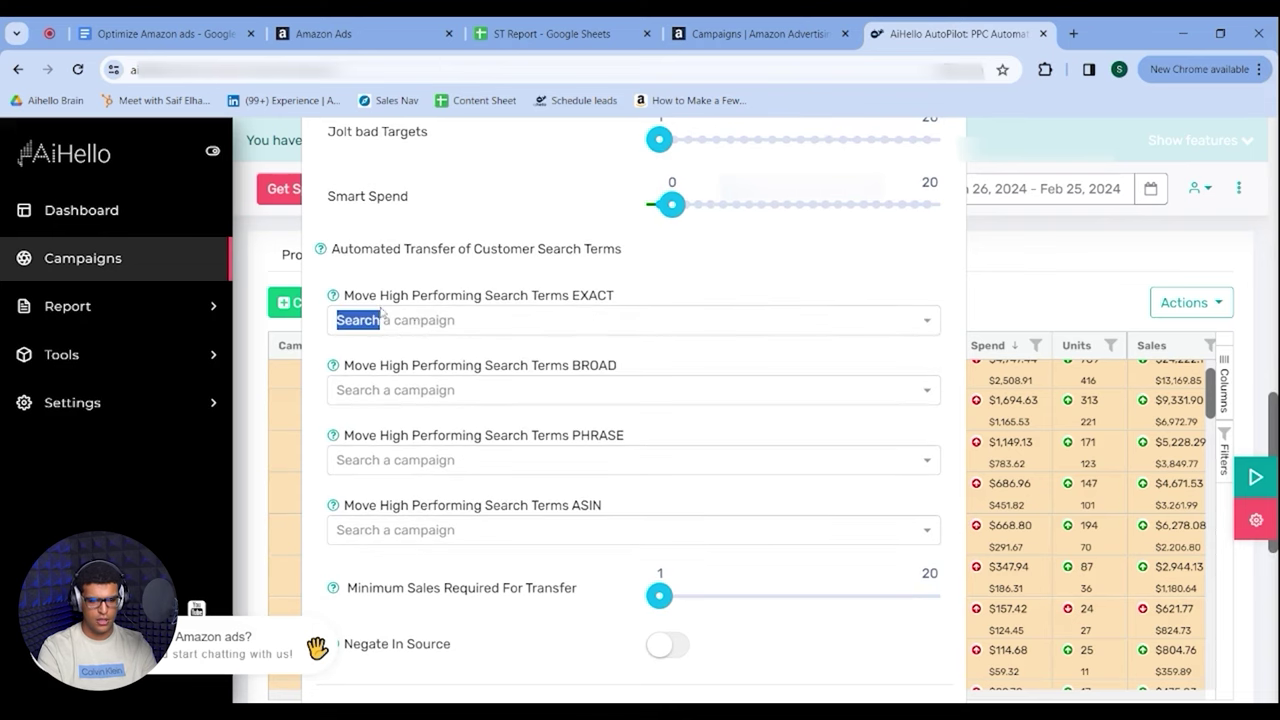
click(484, 322)
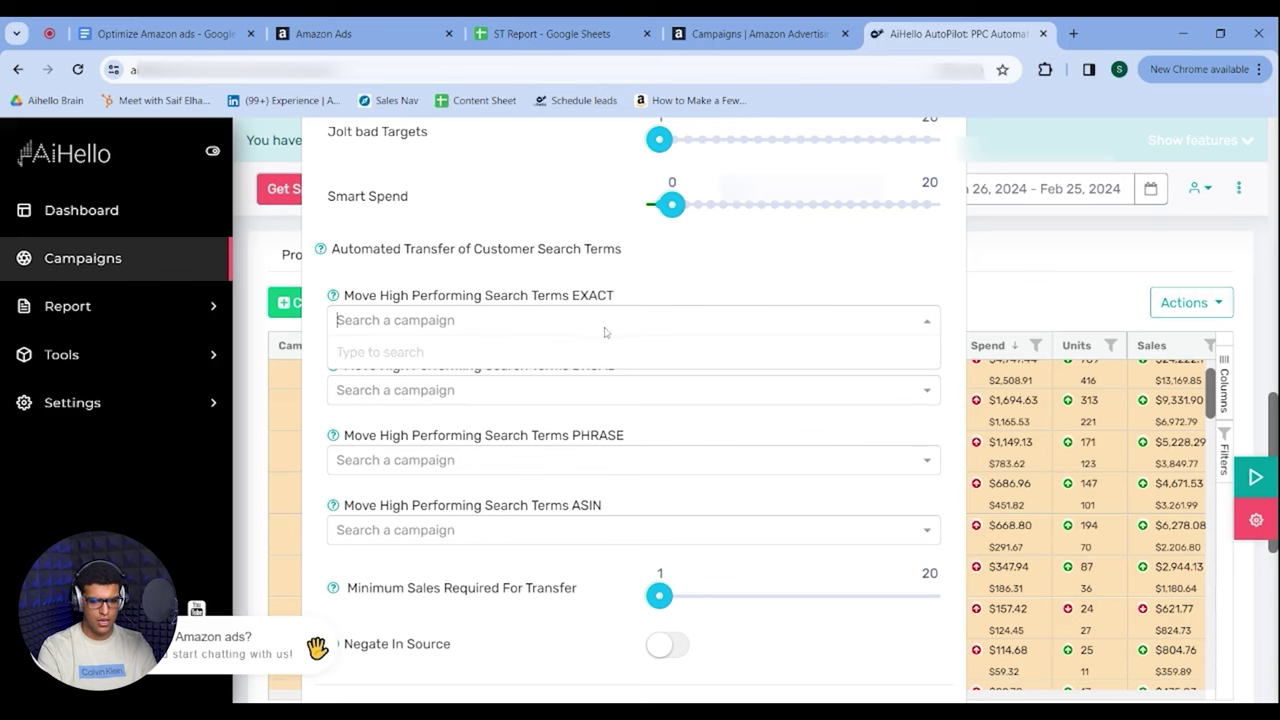
click(655, 299)
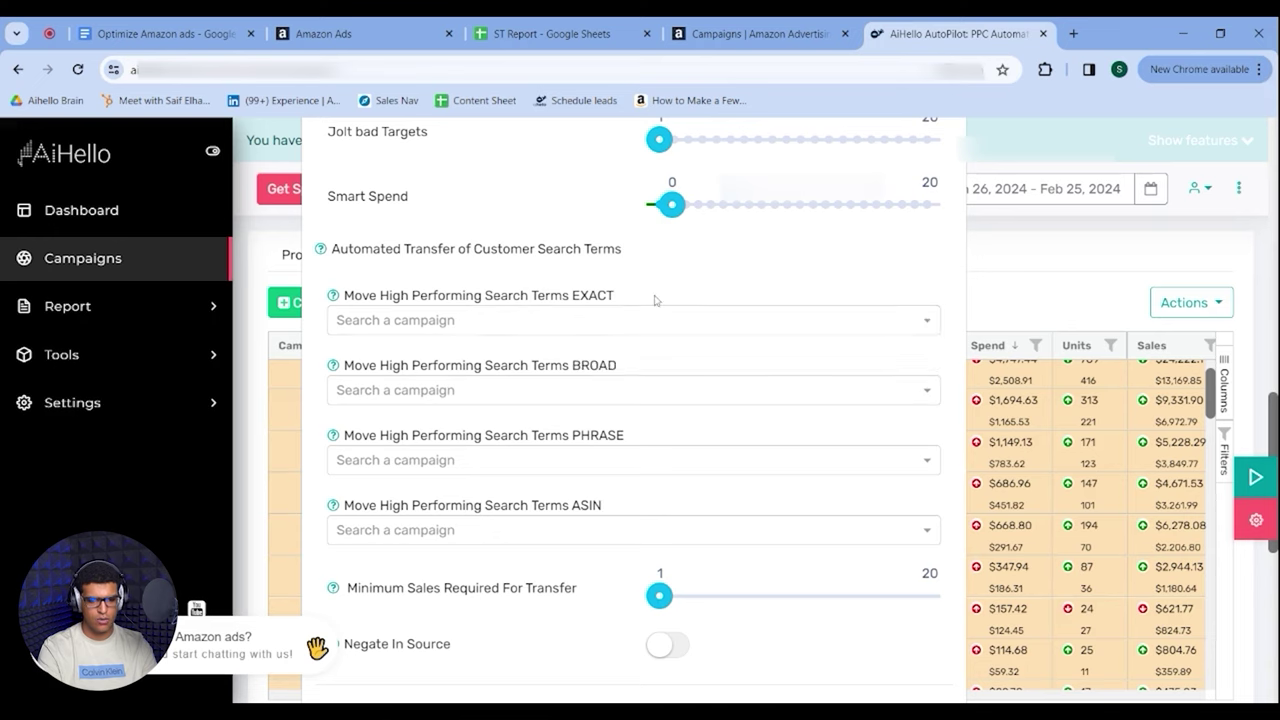
- Inspect the campaign selectors for moving high performing search terms to BROAD and PHRASE, leaving both without a selection
scroll(655, 299, down, 1)
click(595, 334)
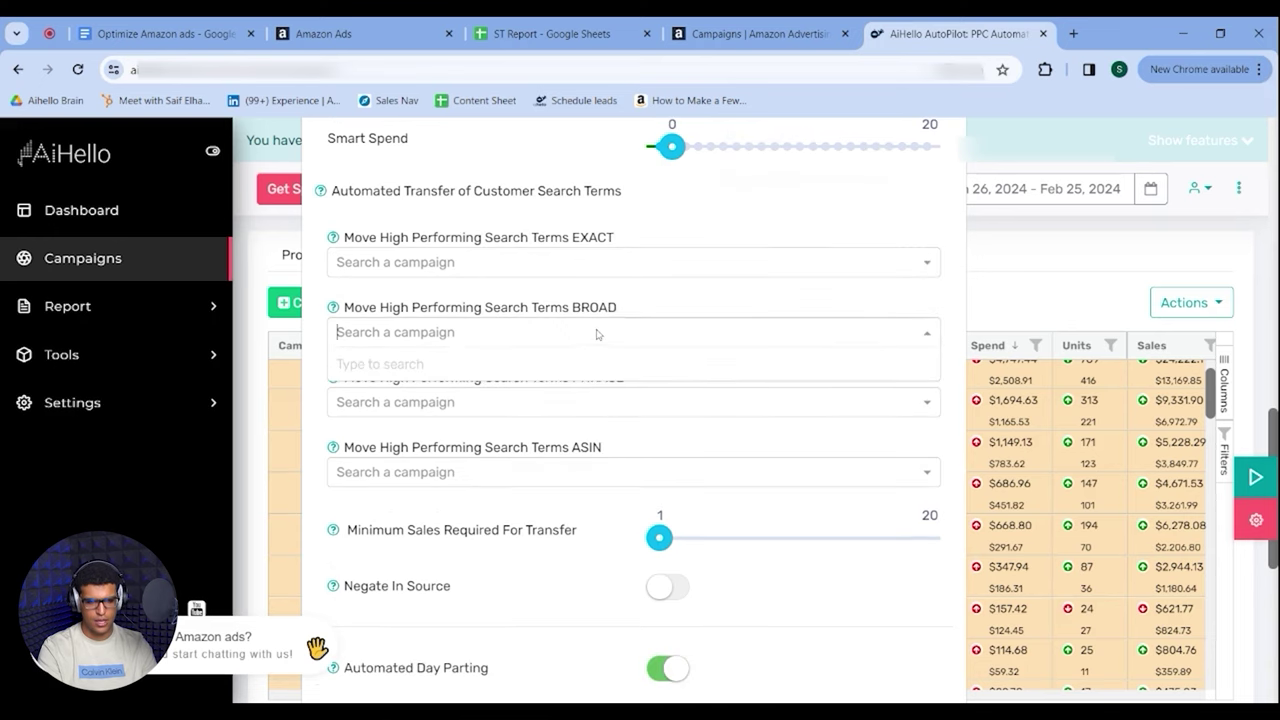
click(653, 311)
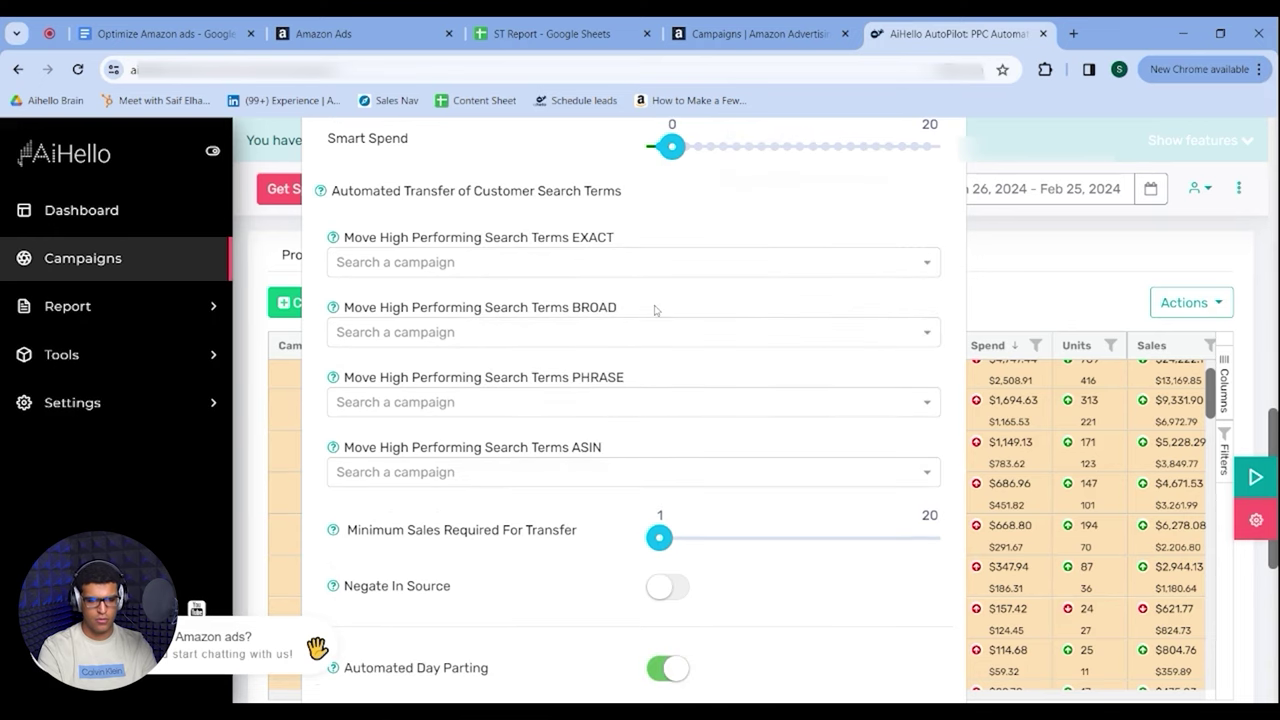
click(613, 396)
click(647, 375)
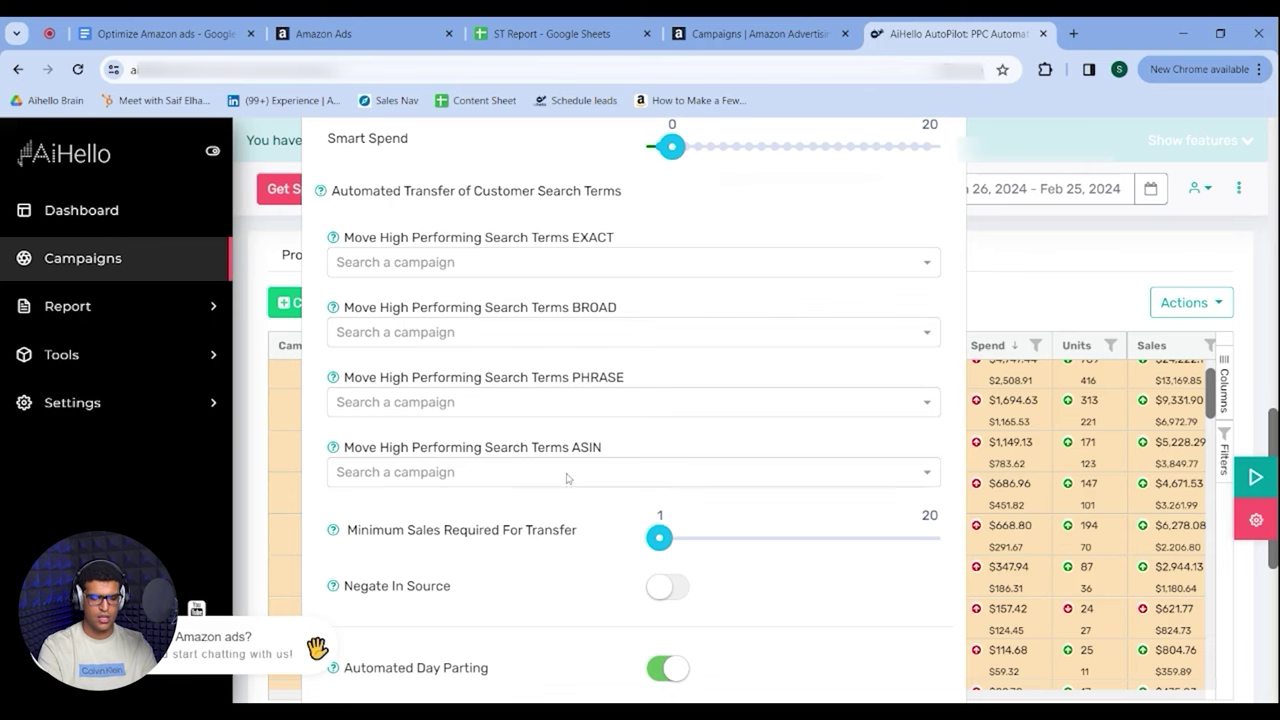
- Examine the Negate Search Terms setting and its range from Disabled to Conservative, along with the neighbouring target settings
scroll(564, 478, up, 5)
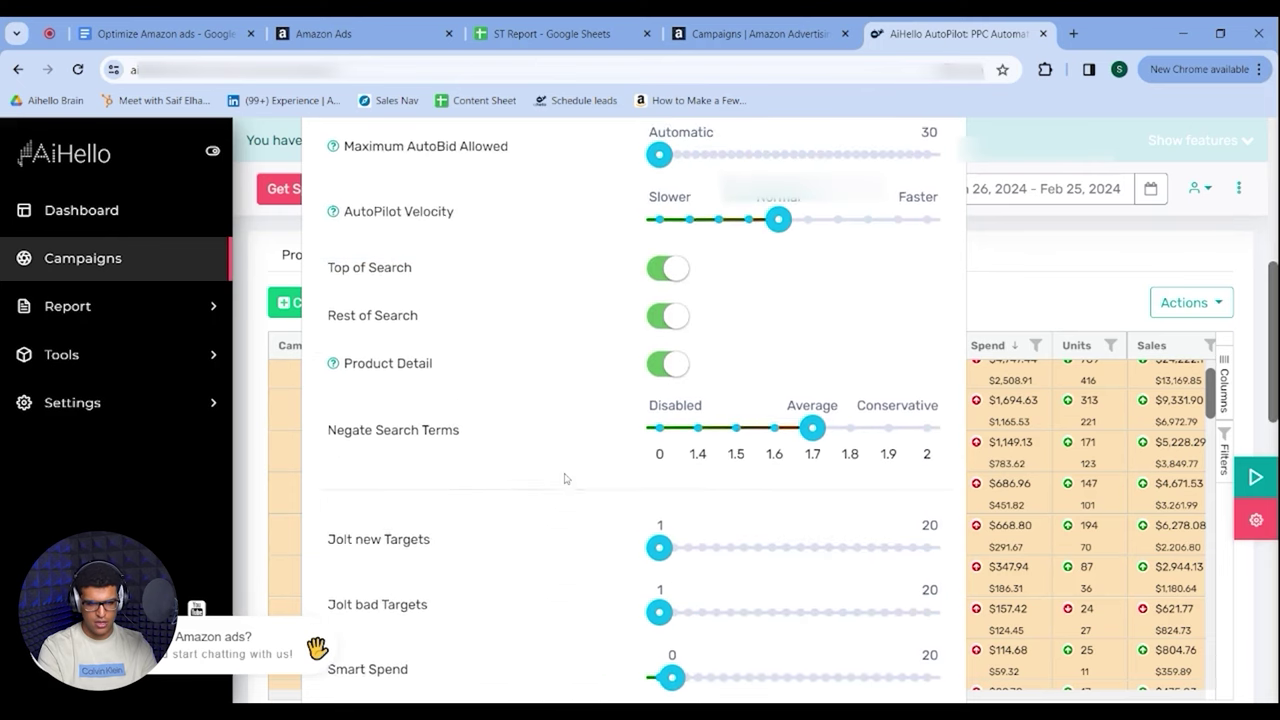
drag(322, 429, 510, 414)
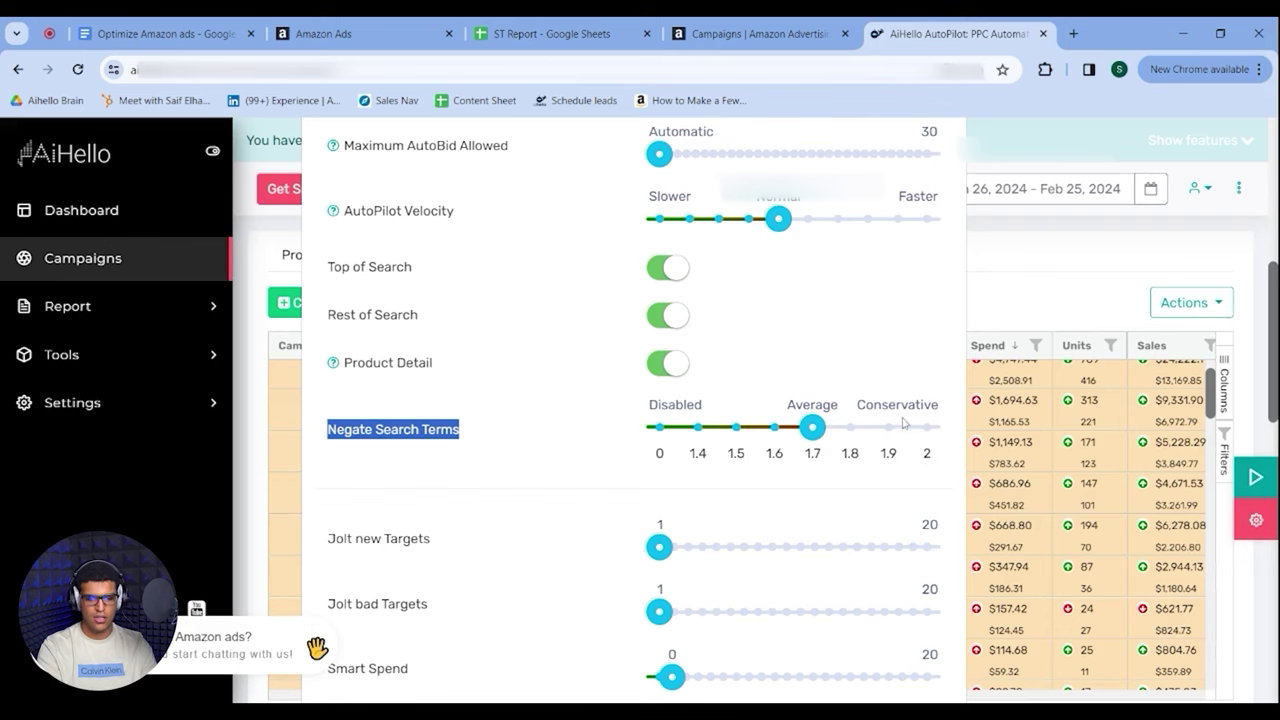
click(533, 466)
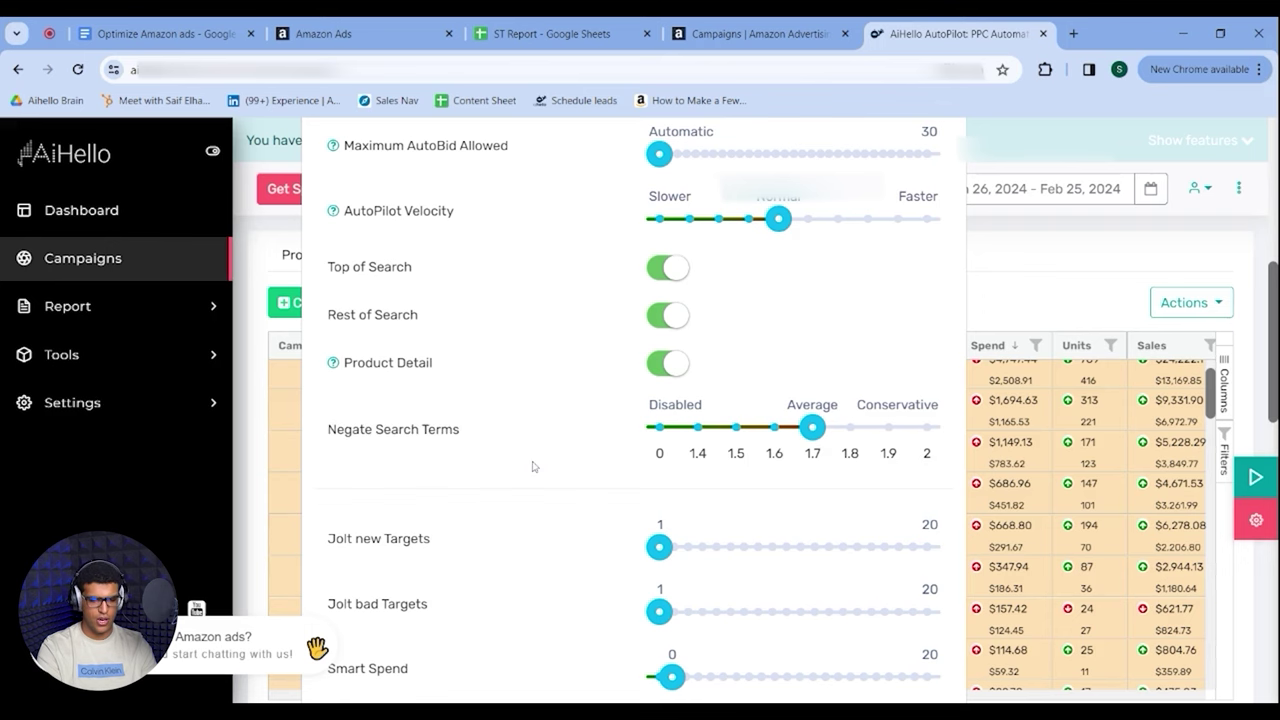
scroll(533, 466, down, 1)
scroll(559, 356, down, 1)
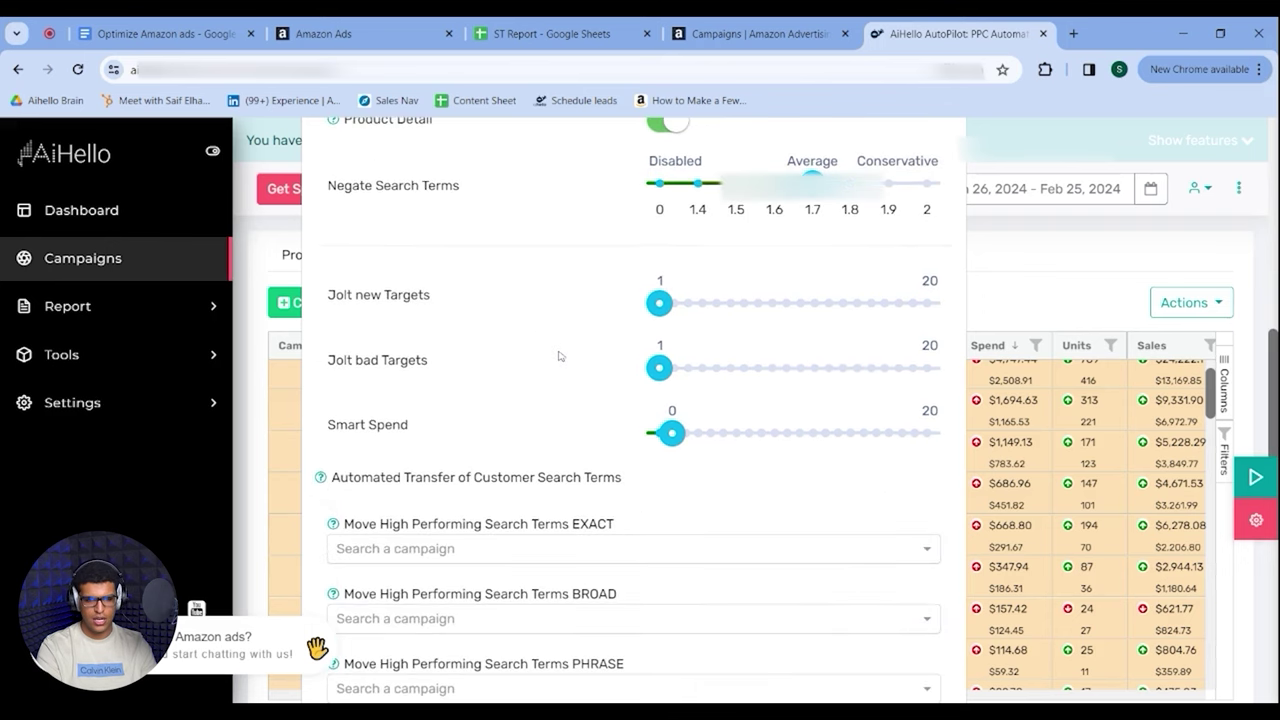
scroll(559, 356, up, 2)
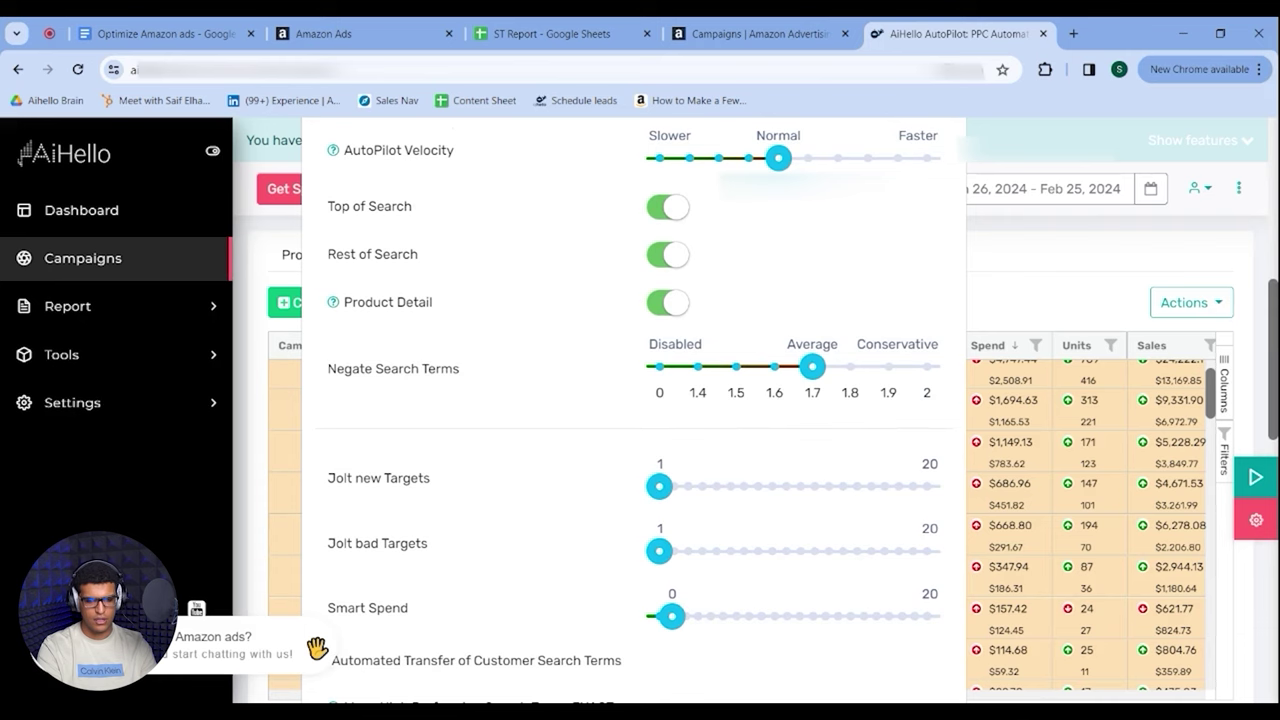
scroll(536, 360, up, 1)
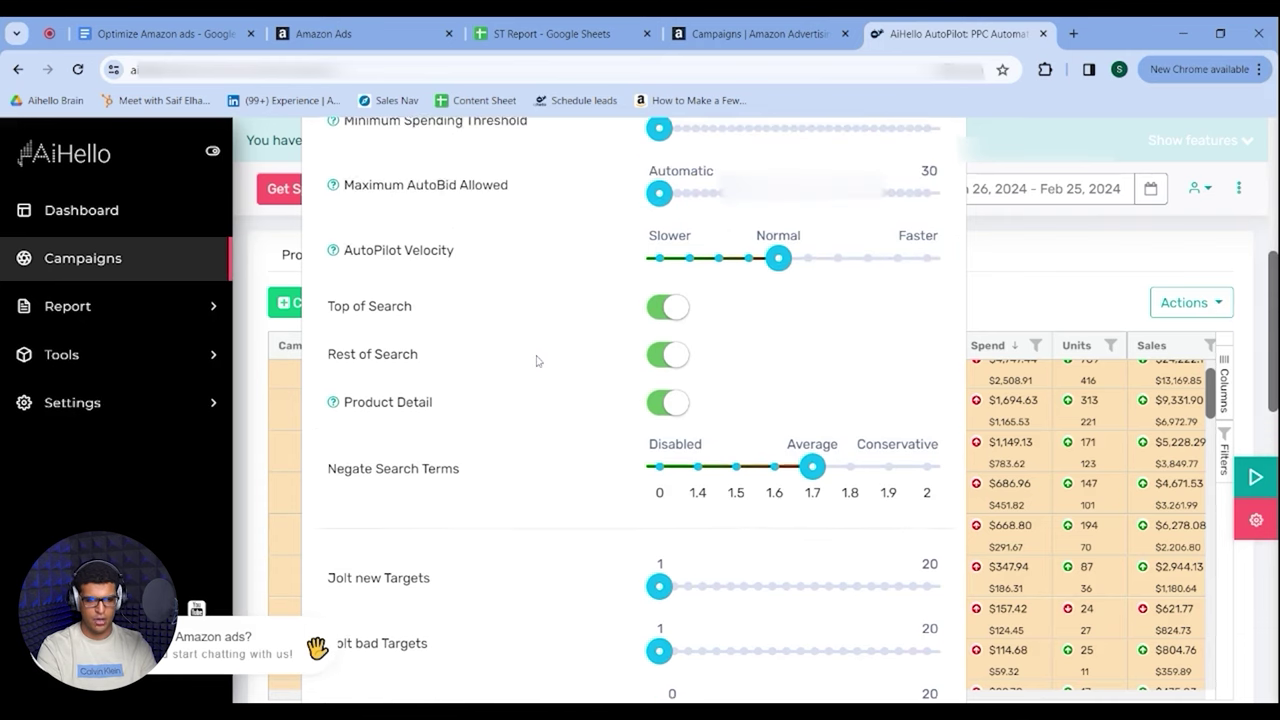
scroll(536, 360, down, 1)
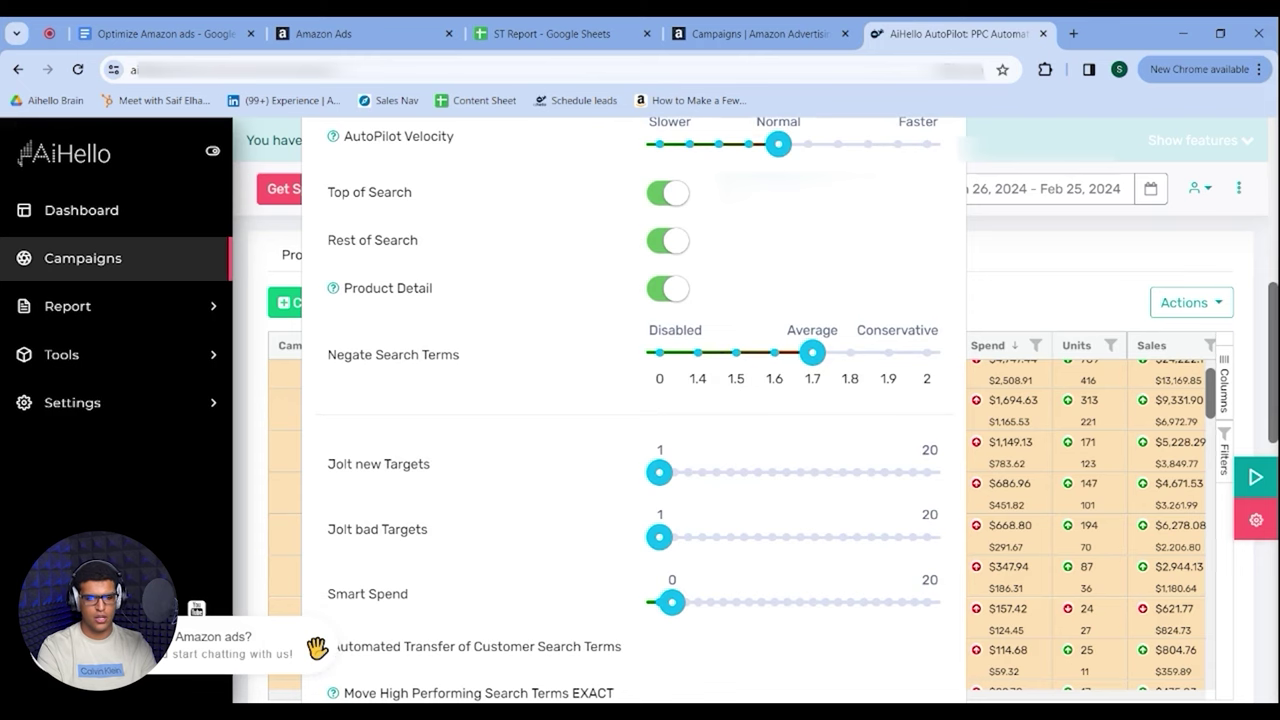
scroll(548, 354, up, 5)
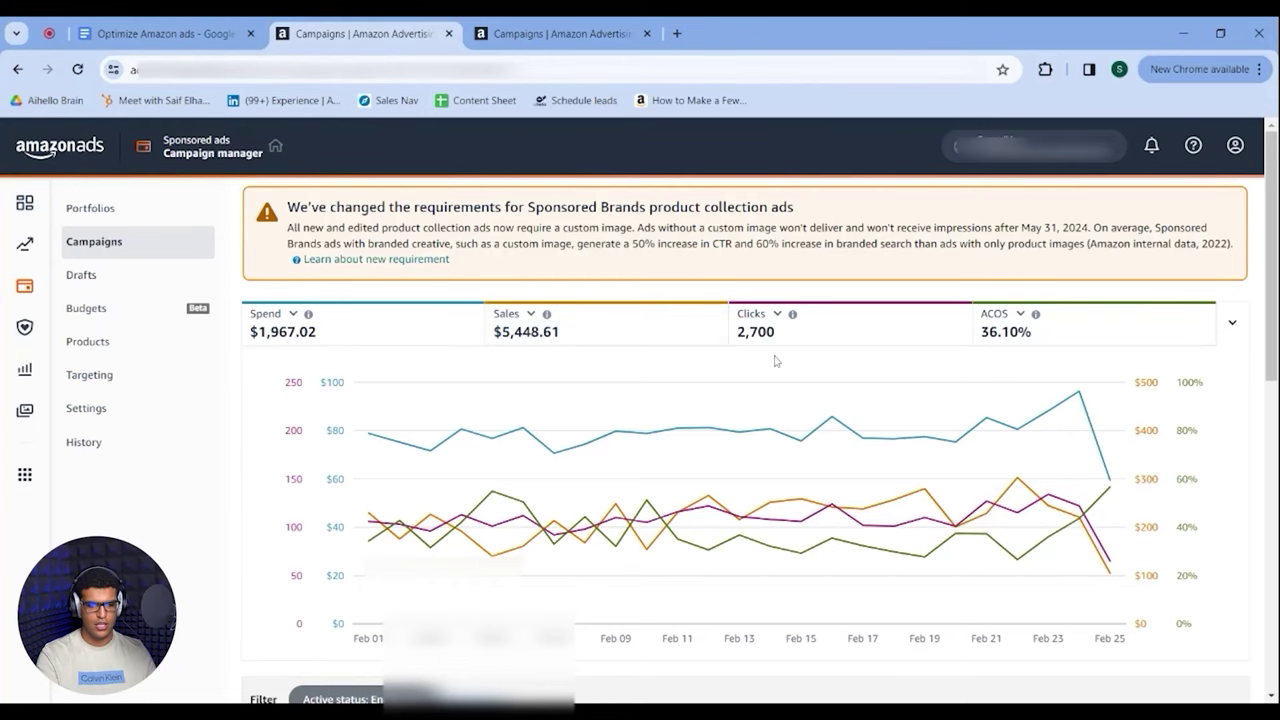
- In Amazon Ads campaign manager, filter the enabled campaigns by type Sponsored Products and review their spend, sales, clicks and ACOS
scroll(628, 374, down, 2)
click(456, 527)
click(696, 474)
scroll(694, 477, down, 2)
click(598, 350)
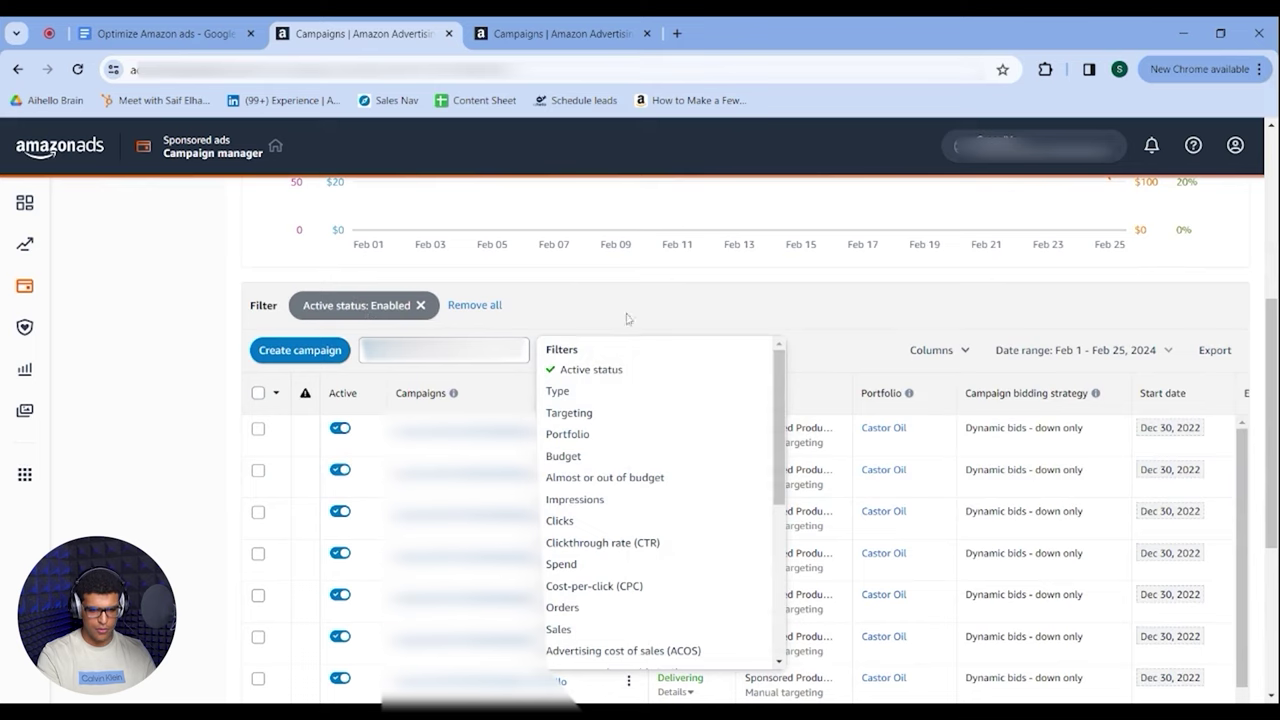
scroll(645, 320, down, 1)
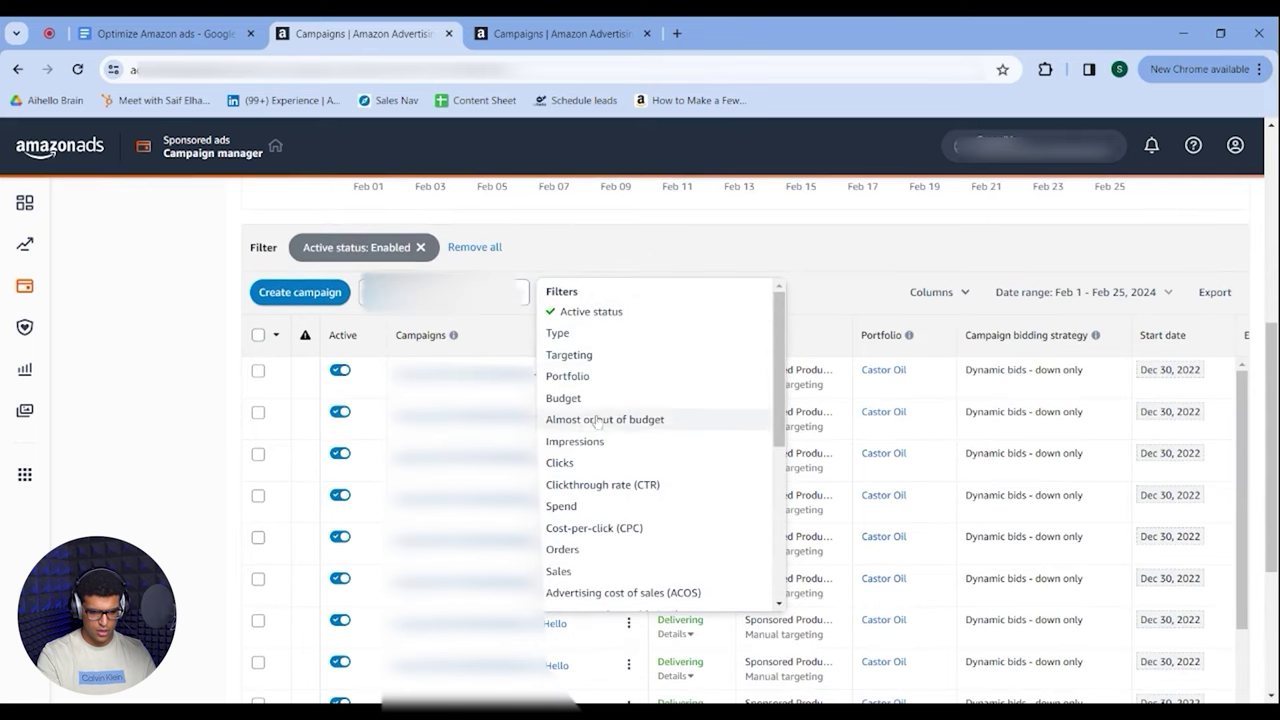
scroll(630, 444, down, 2)
scroll(635, 440, down, 1)
scroll(632, 420, up, 3)
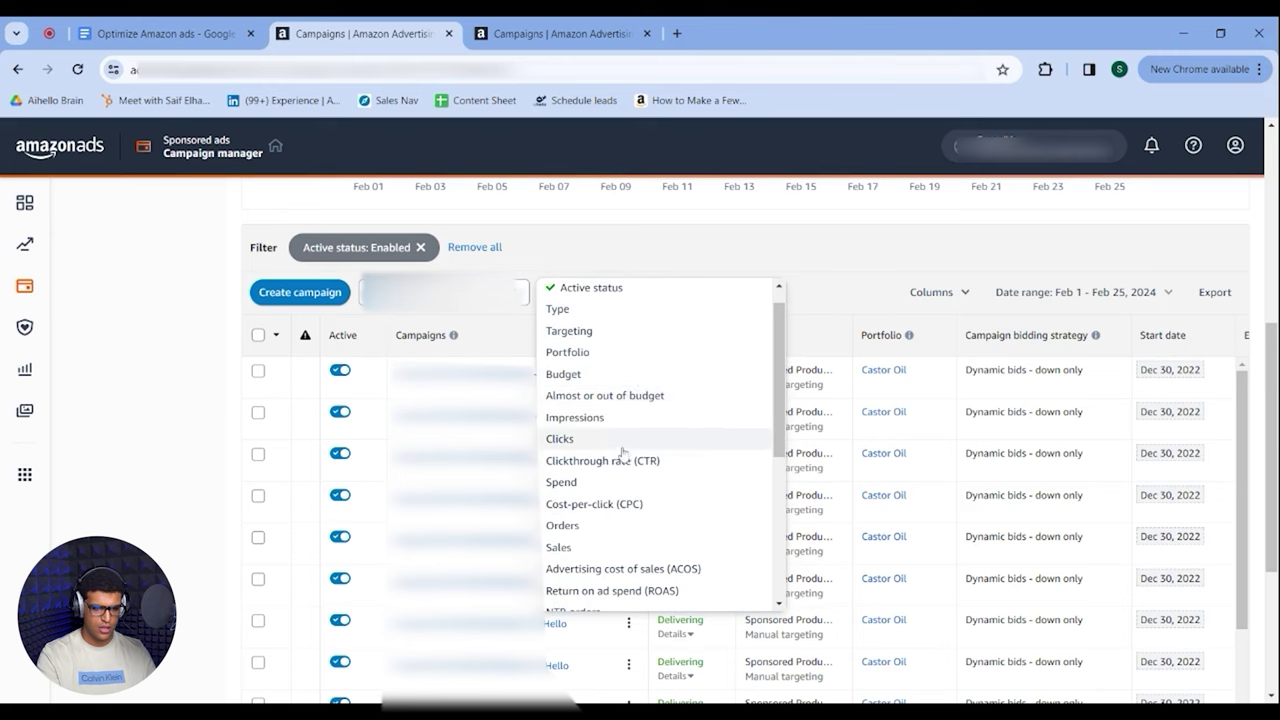
scroll(624, 455, up, 1)
click(570, 342)
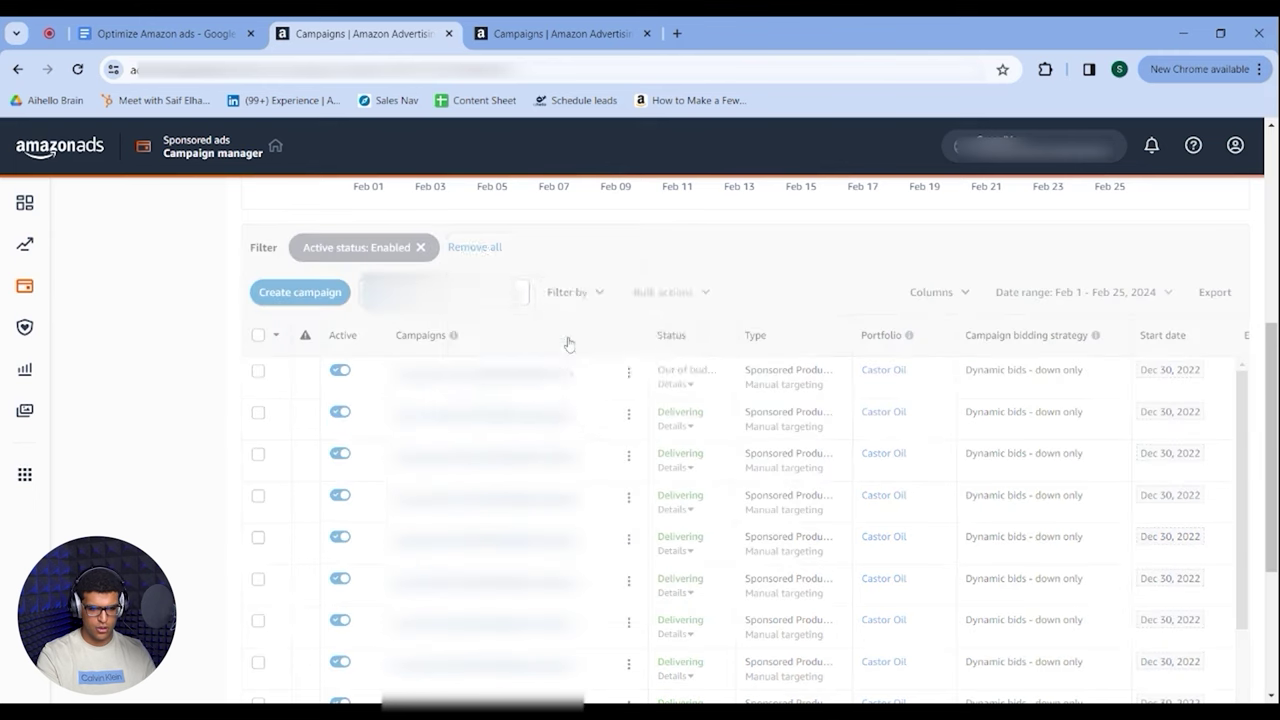
click(468, 288)
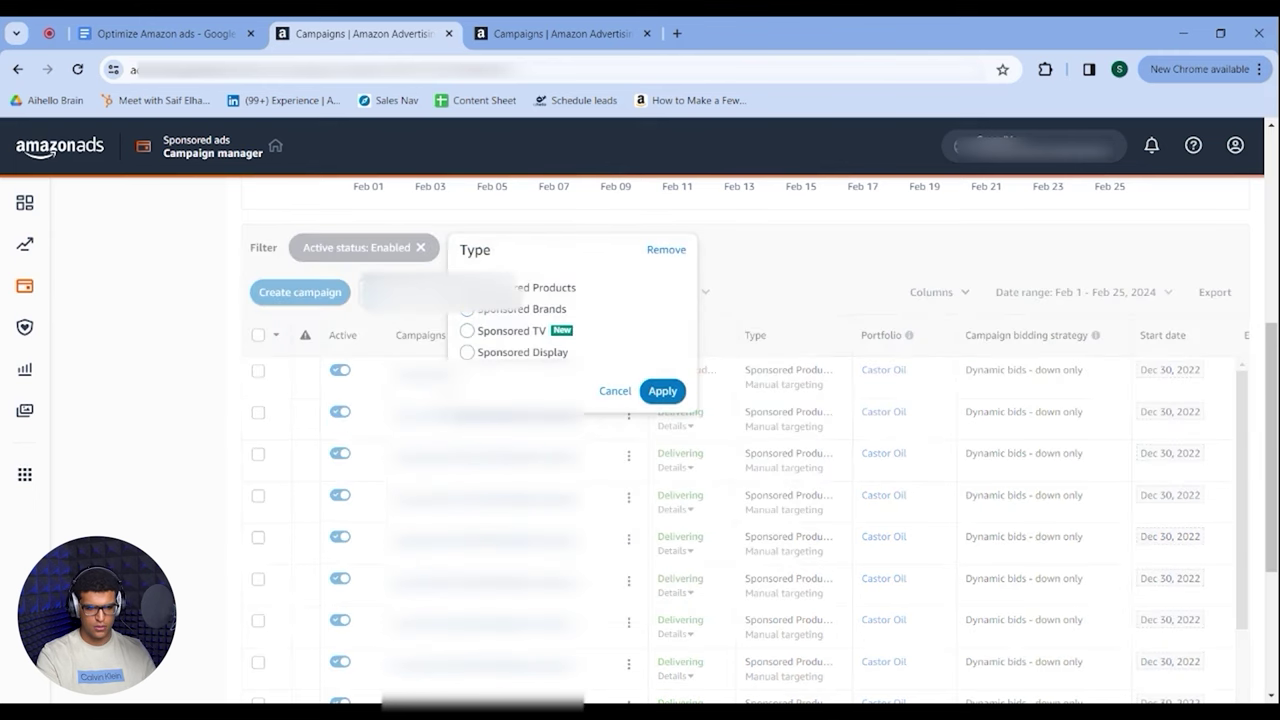
click(662, 391)
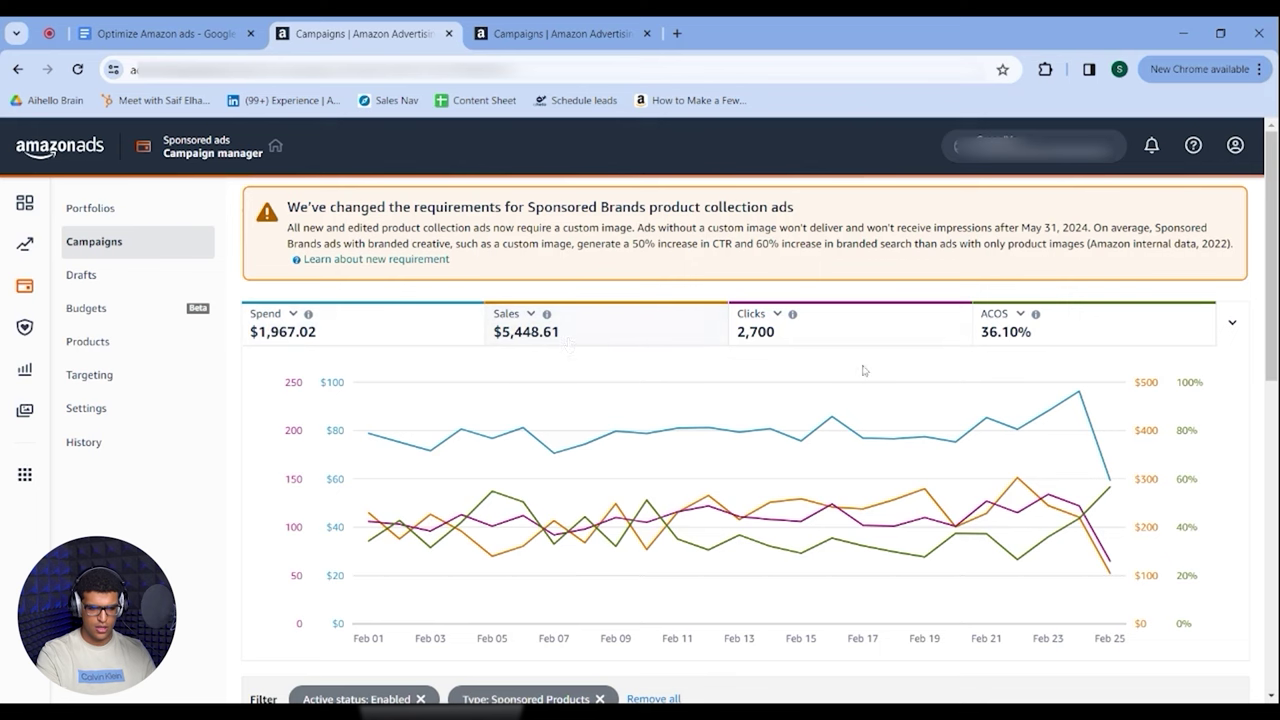
- Switch the campaign type filter to Sponsored Display and check its metrics, followed by Sponsored Brands
scroll(1036, 467, down, 2)
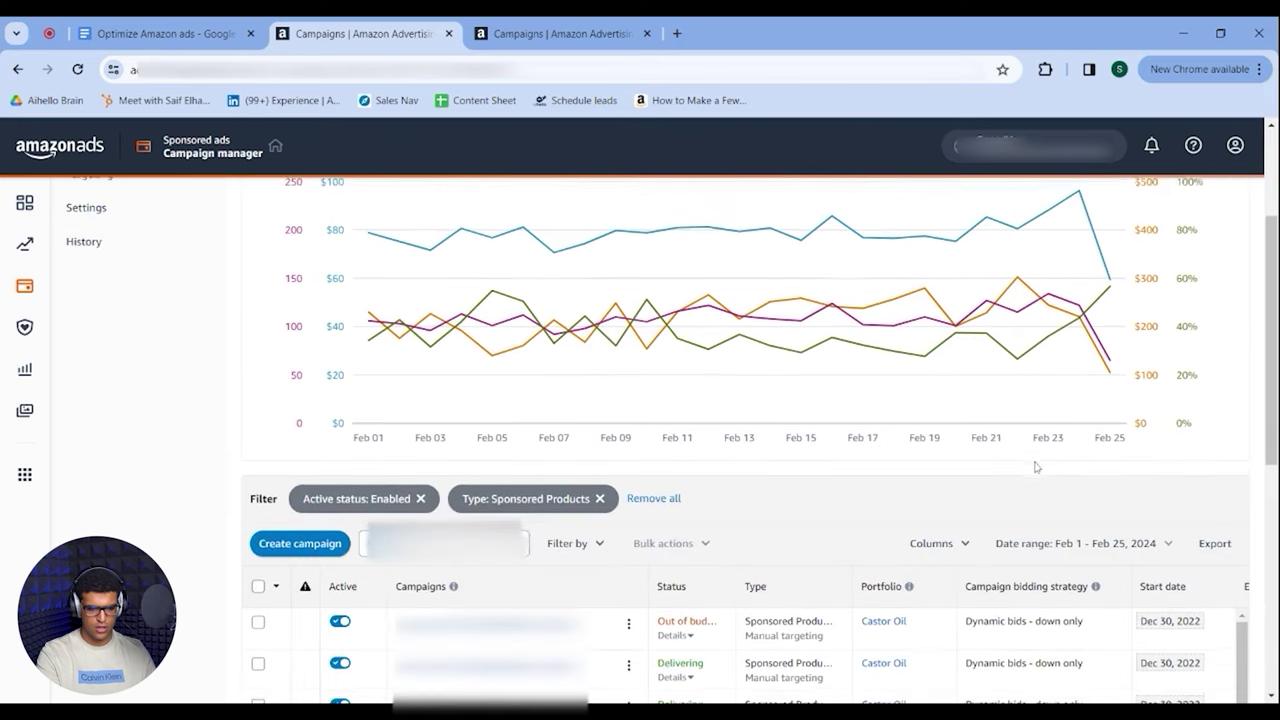
click(537, 505)
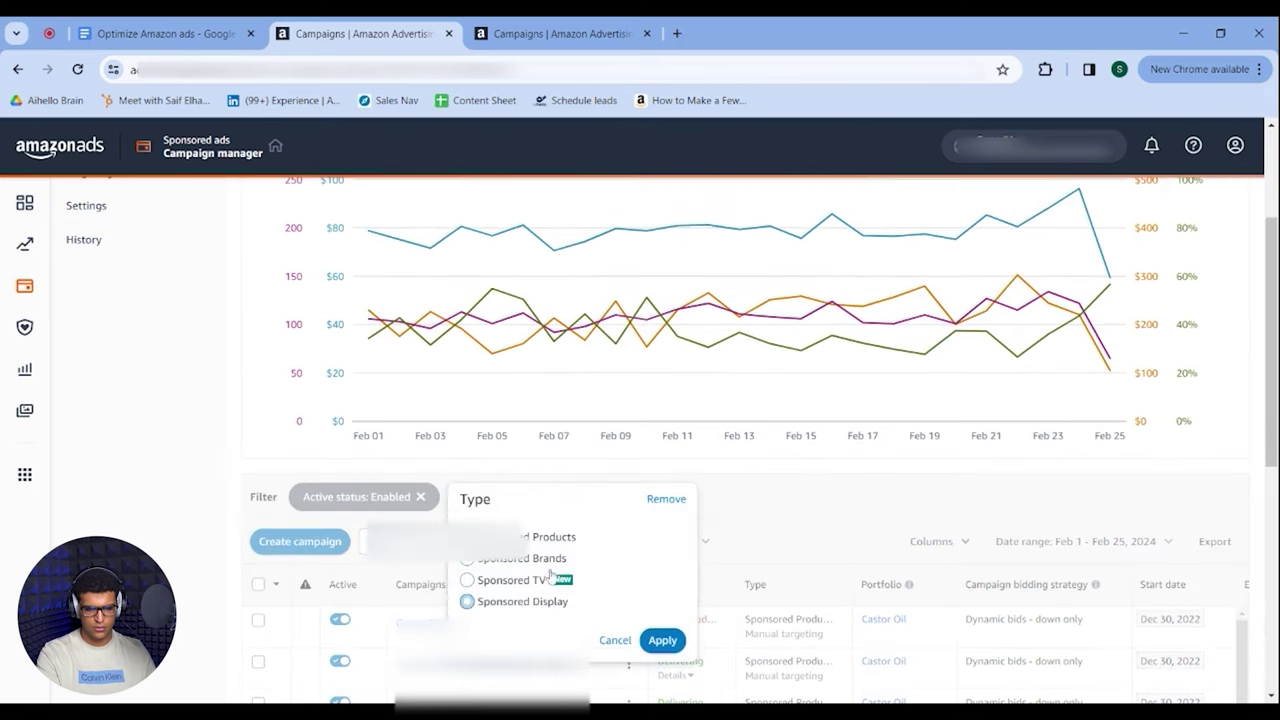
click(540, 604)
click(661, 640)
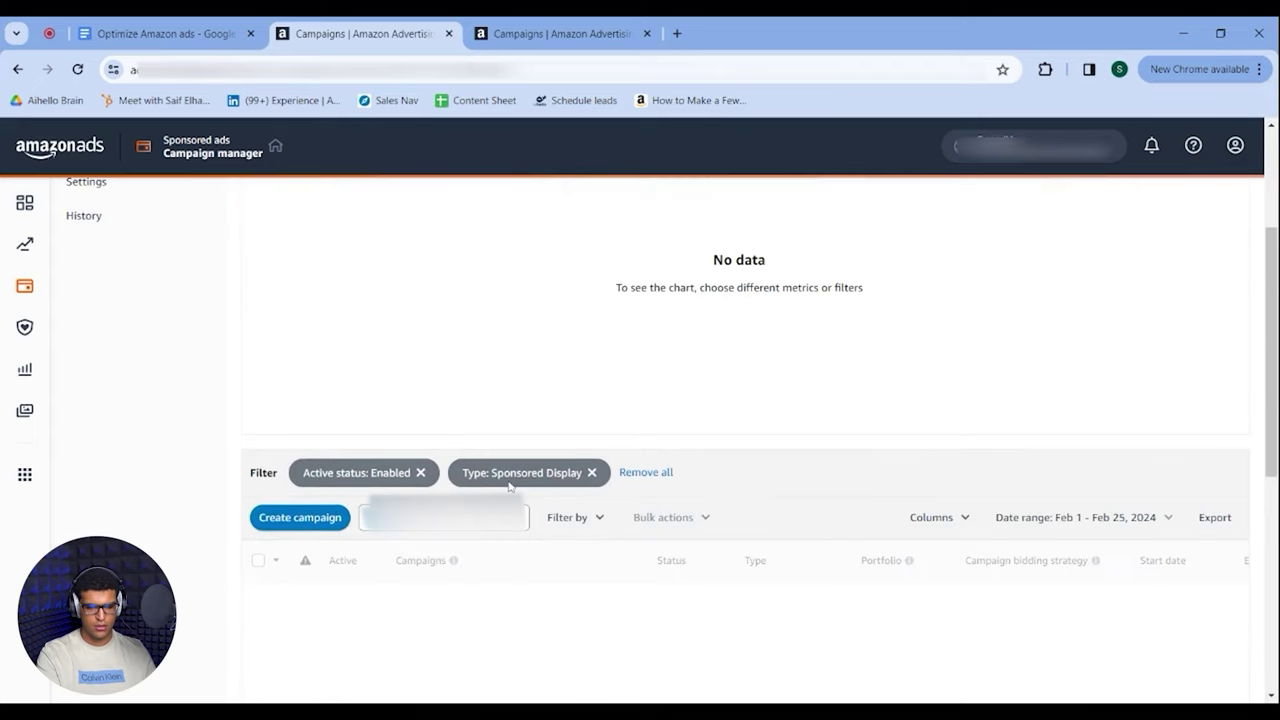
click(512, 486)
click(528, 540)
click(662, 616)
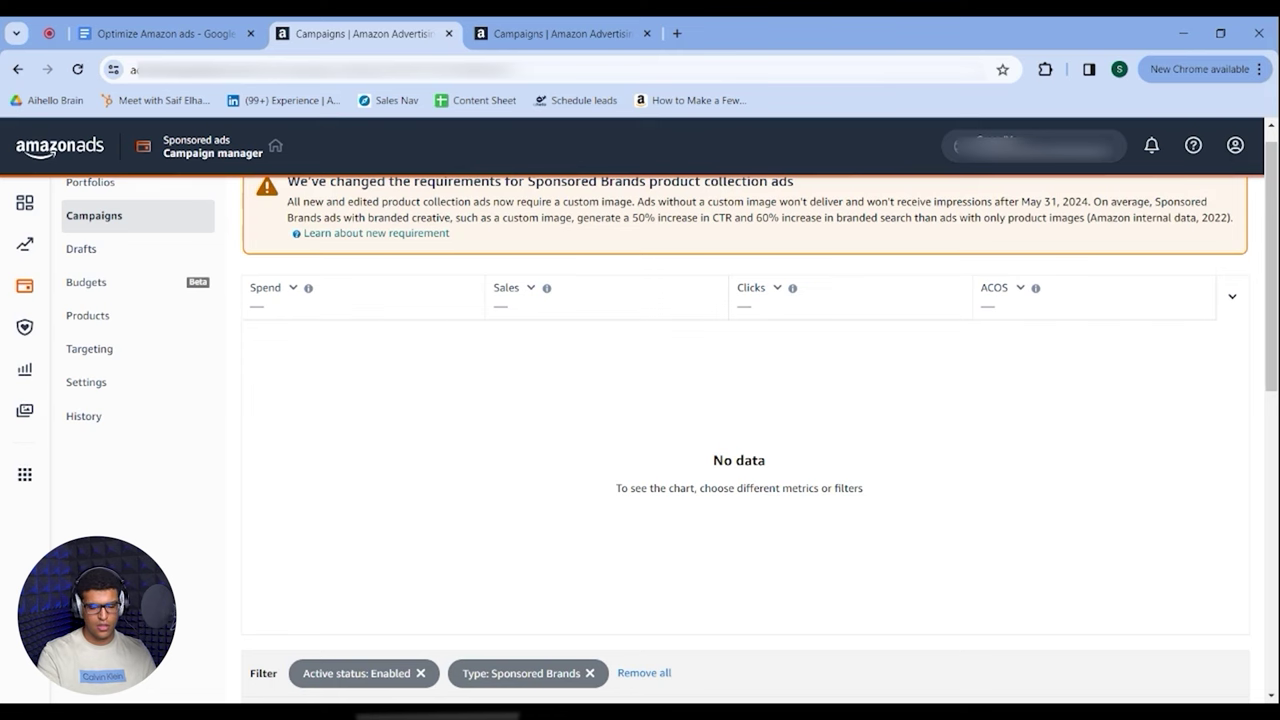
- Go to the open Targeting page and inspect the Campaigns and ad groups filter, closing it without a selection
click(560, 33)
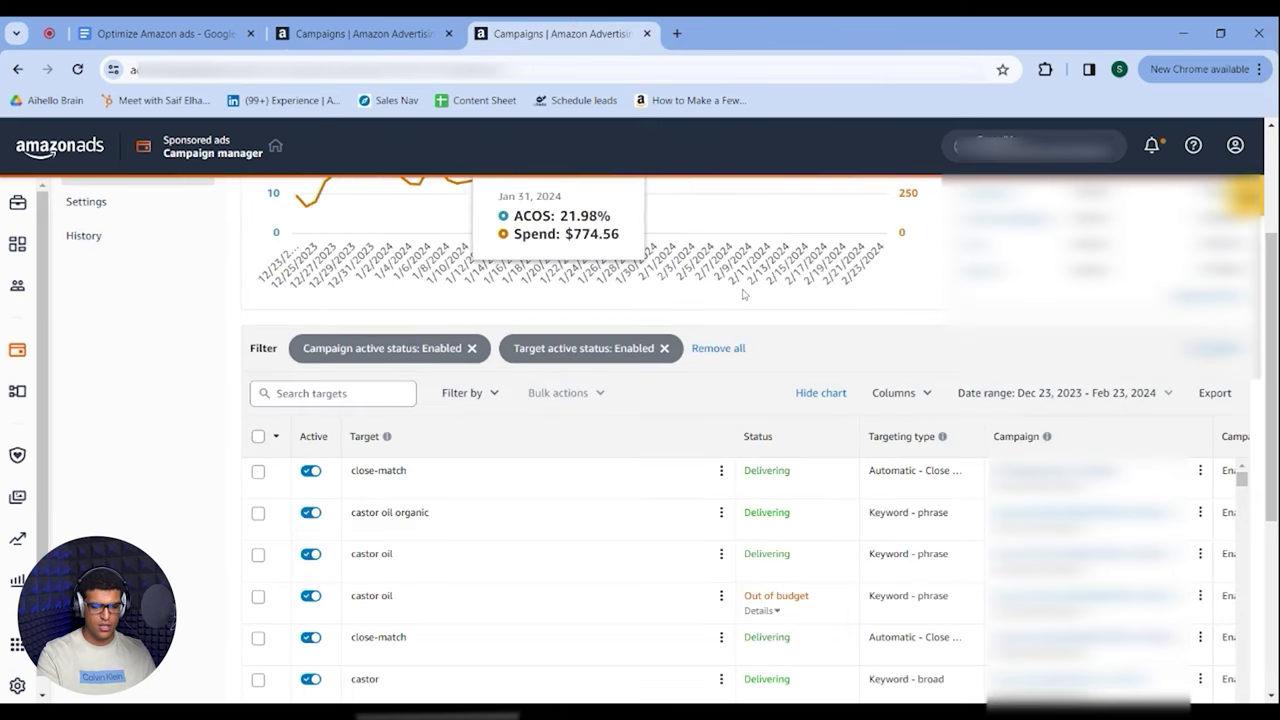
scroll(743, 294, up, 2)
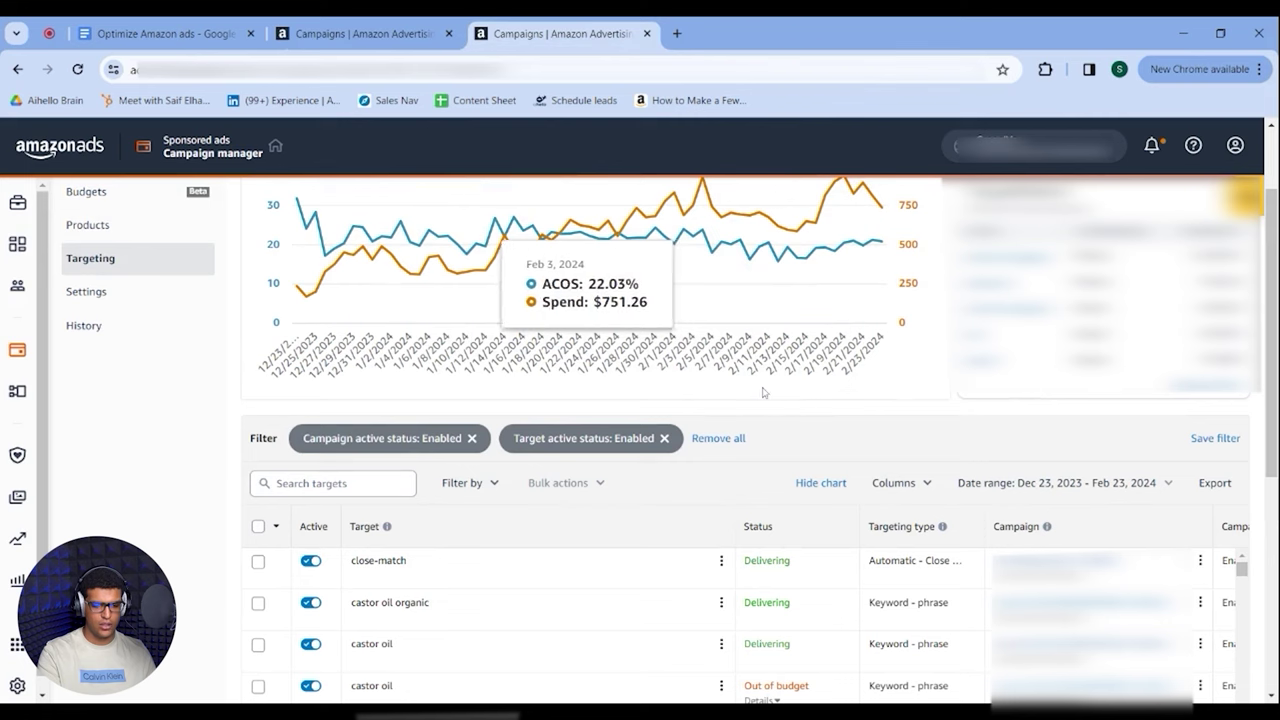
click(470, 483)
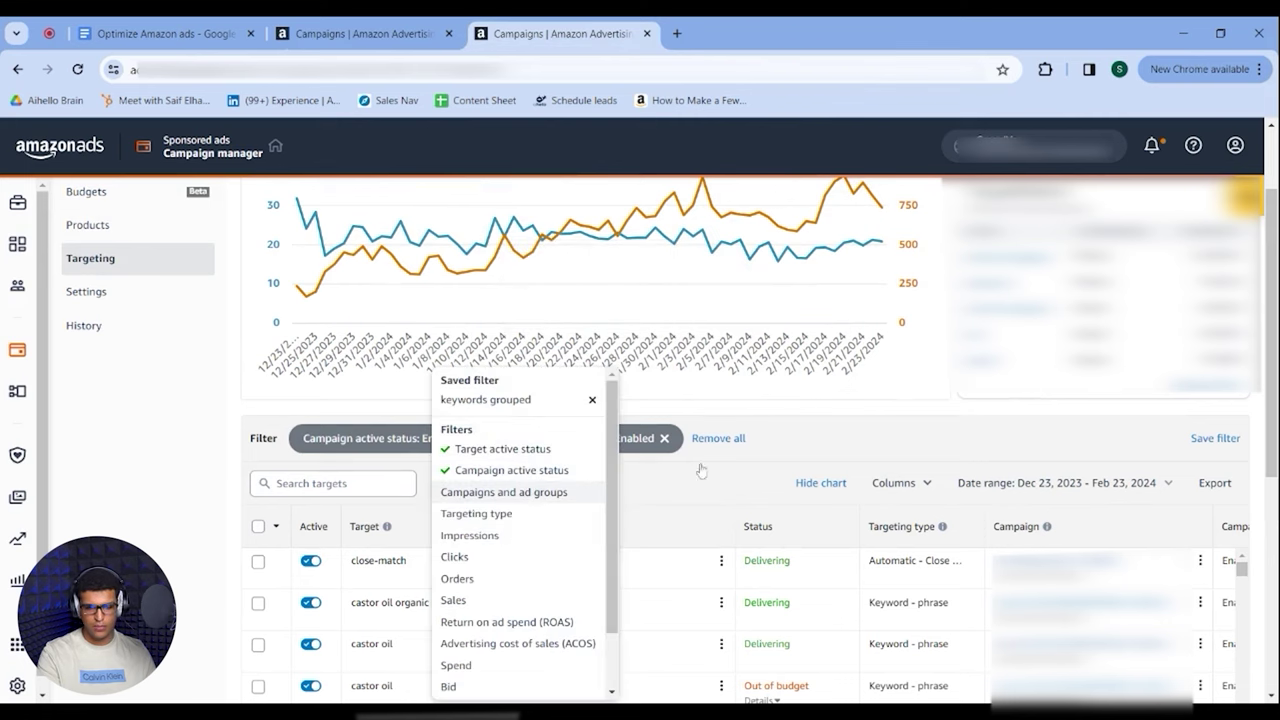
click(504, 492)
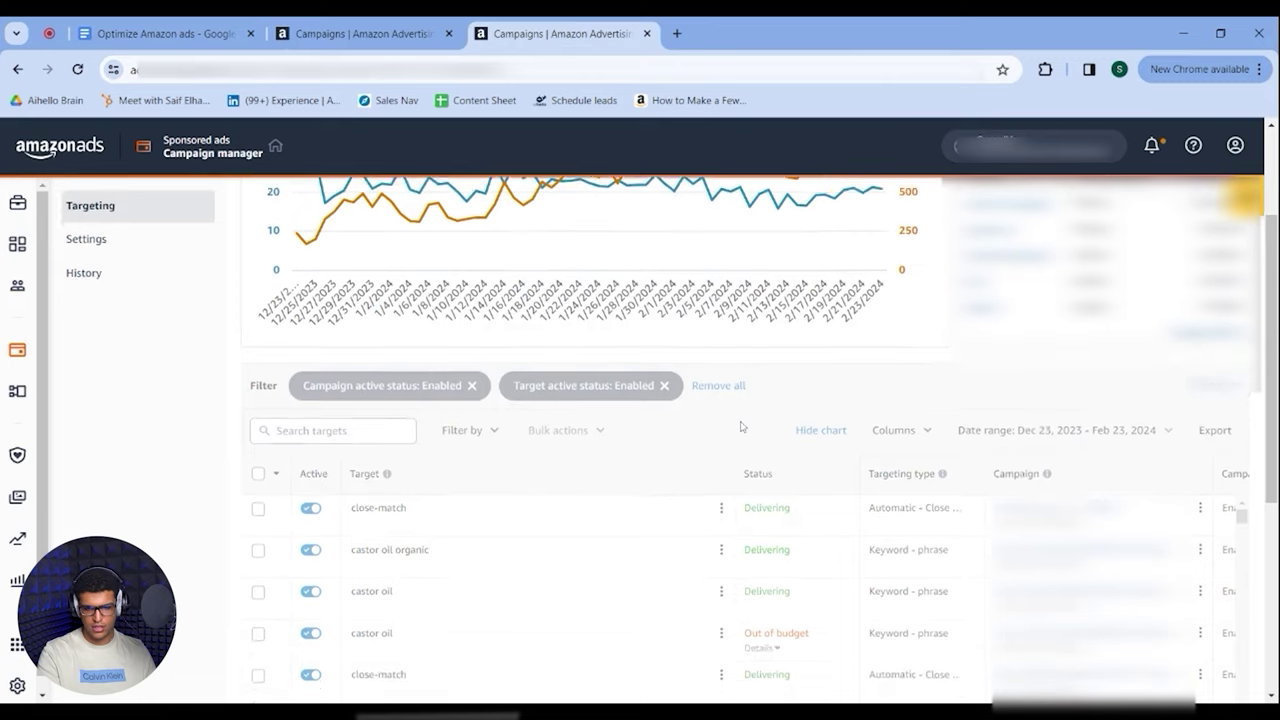
scroll(847, 317, down, 2)
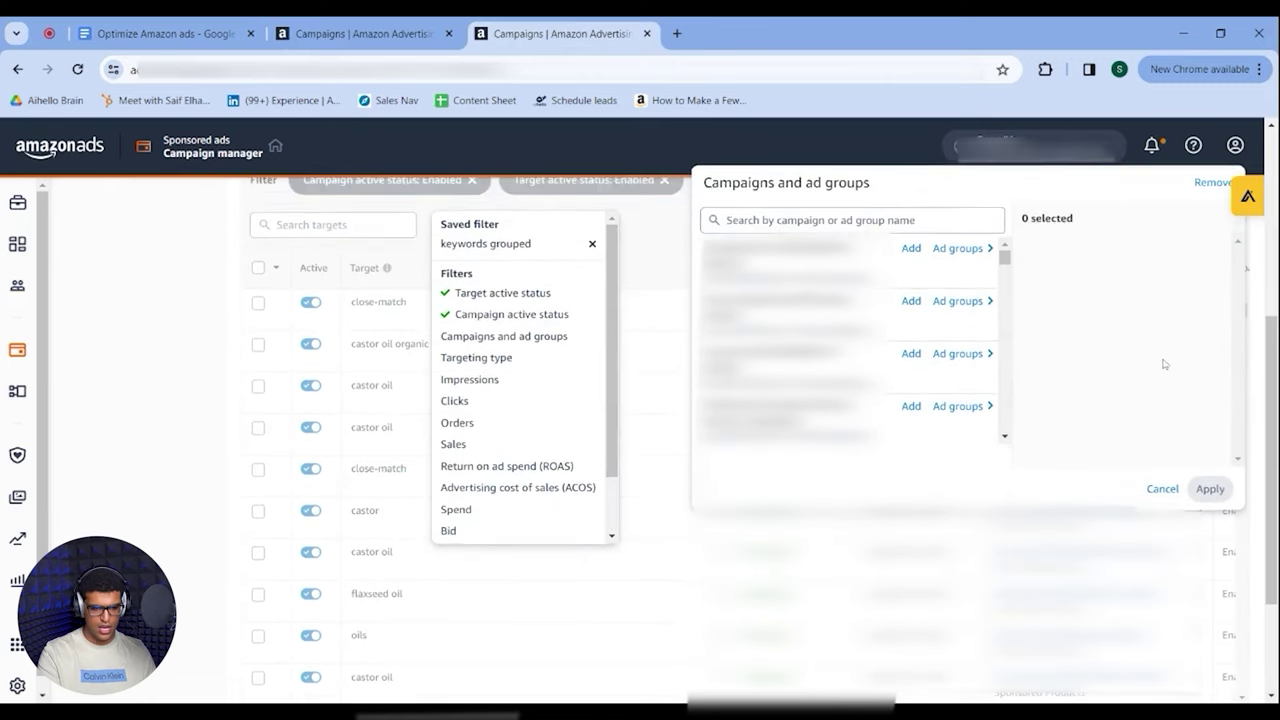
scroll(1163, 400, up, 1)
click(1163, 543)
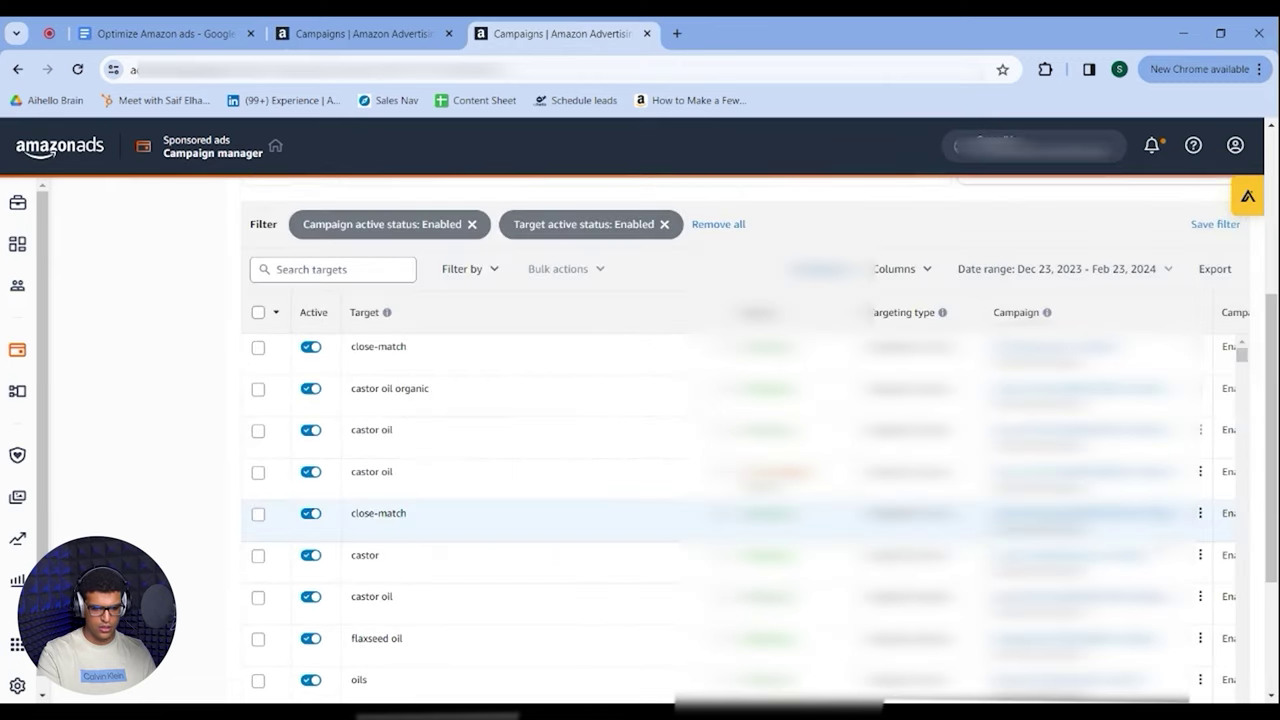
- Filter the enabled targets by targeting type Exact keywords and review their ACOS, spend and sales
click(474, 268)
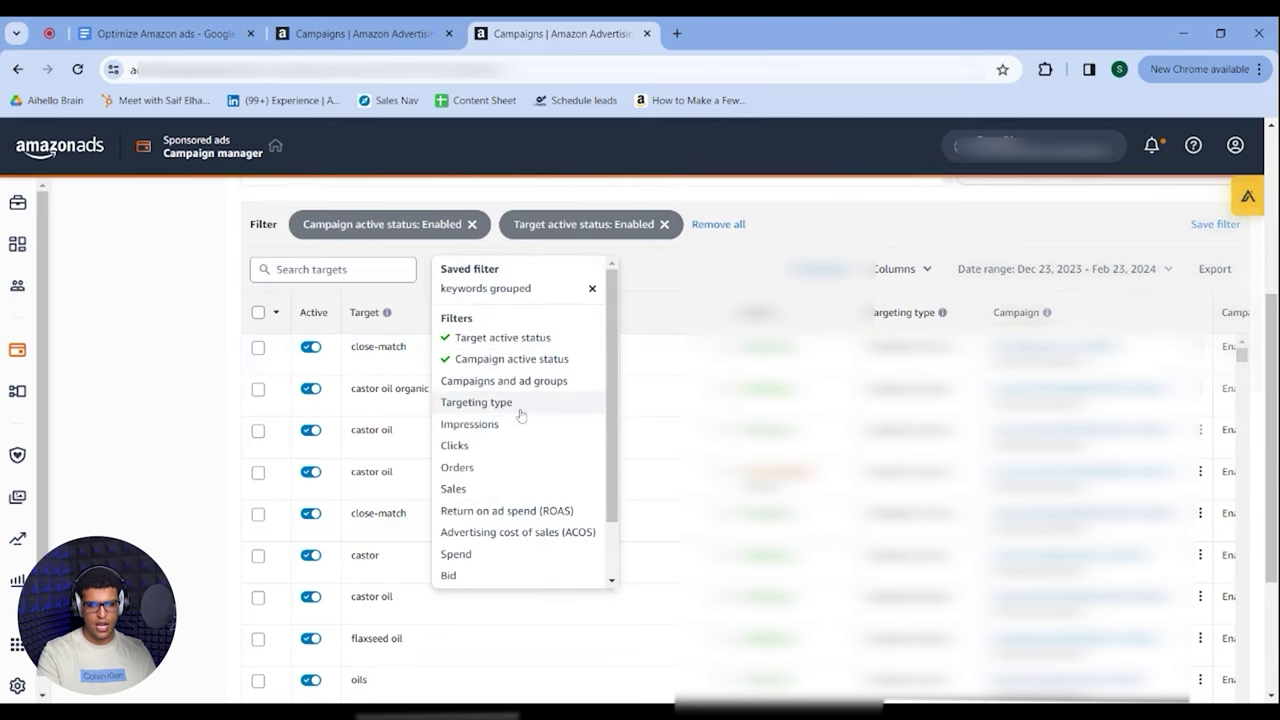
click(478, 402)
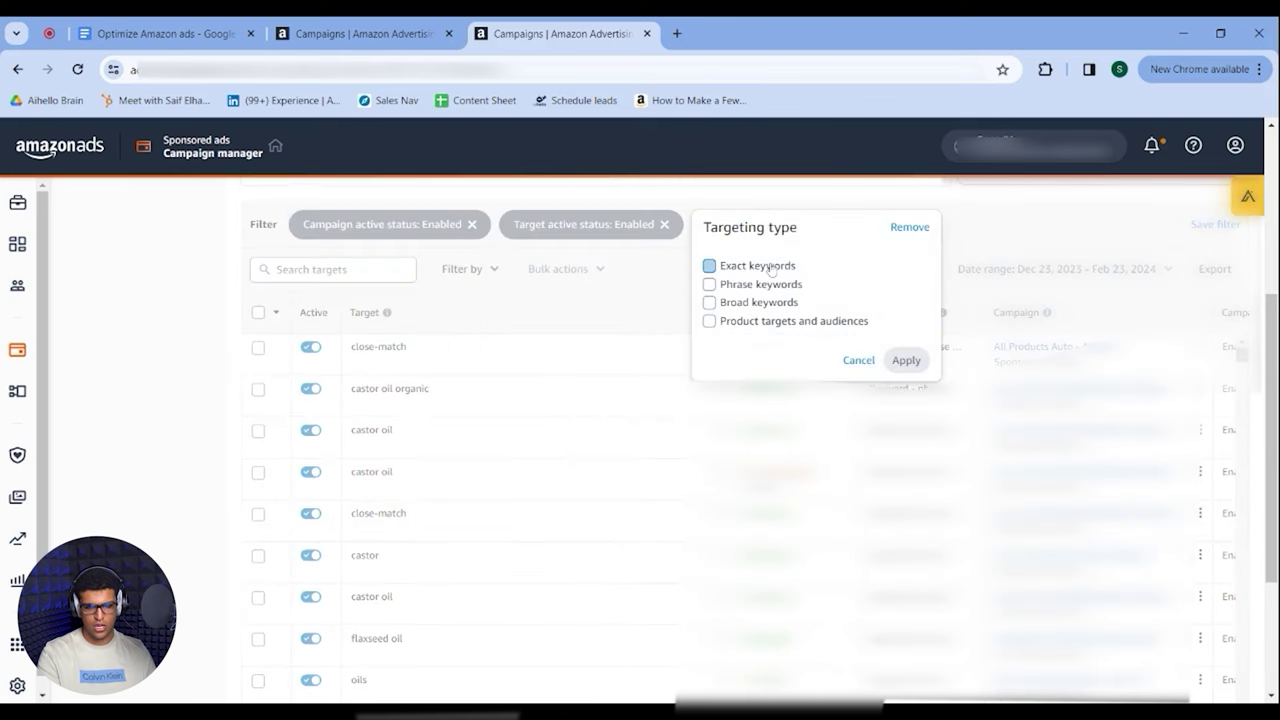
click(709, 265)
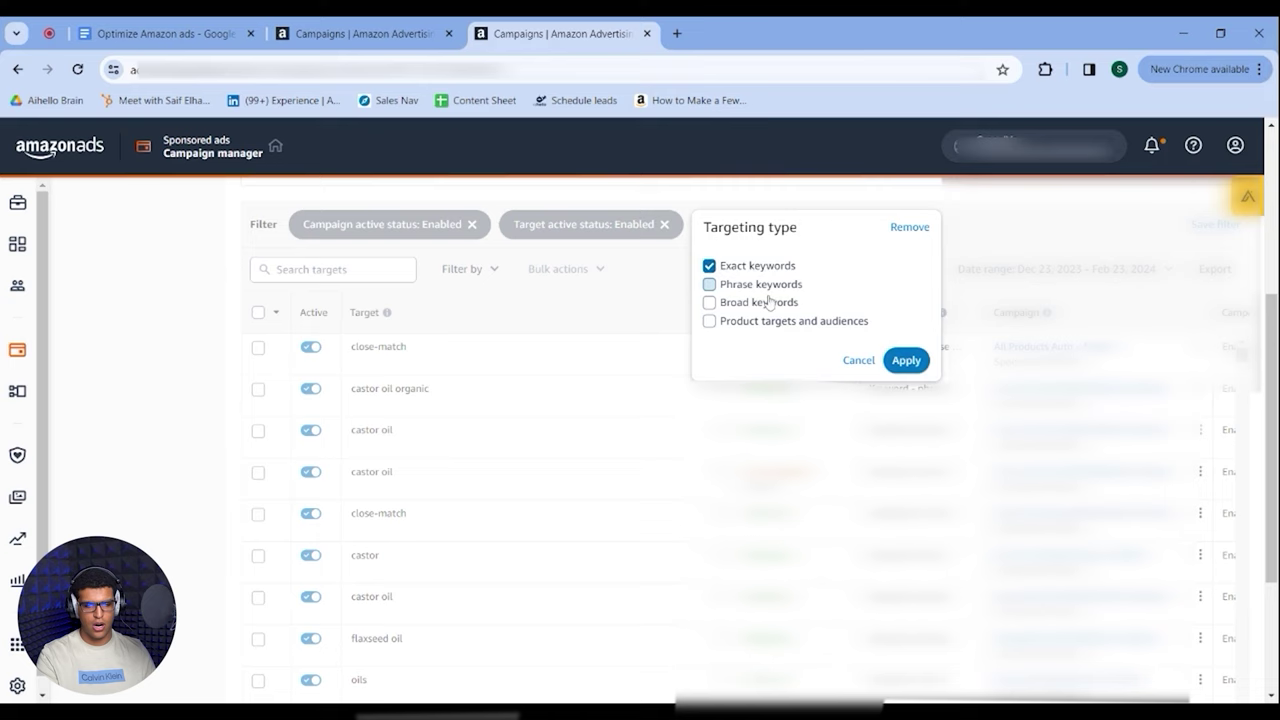
click(905, 360)
scroll(816, 313, up, 1)
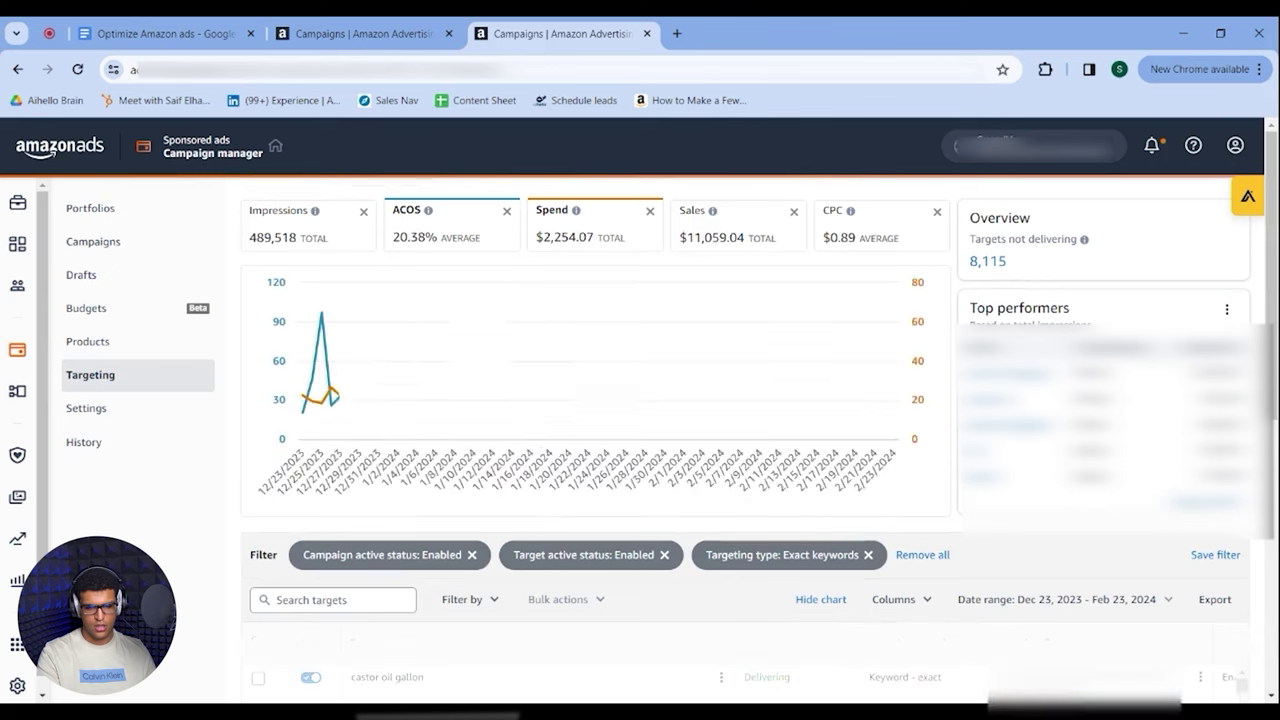
- Change the targeting type filter to Phrase keywords only and review the resulting metrics
click(776, 560)
click(732, 603)
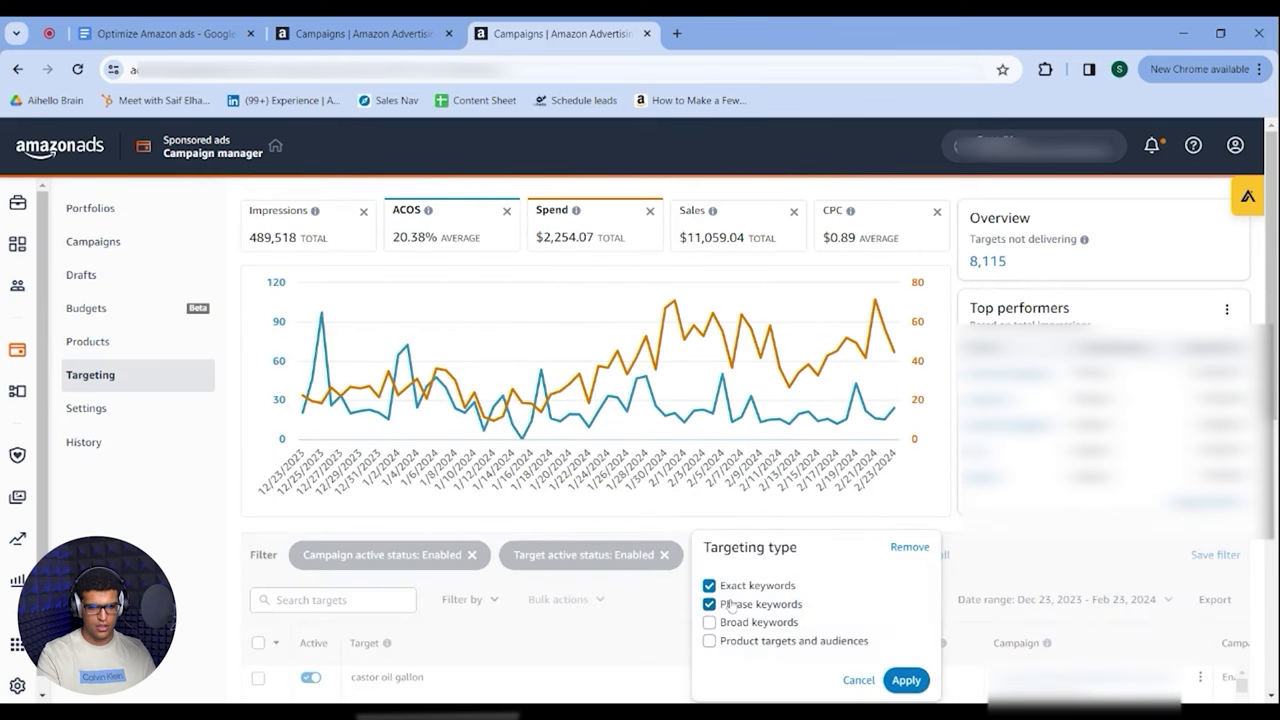
click(764, 585)
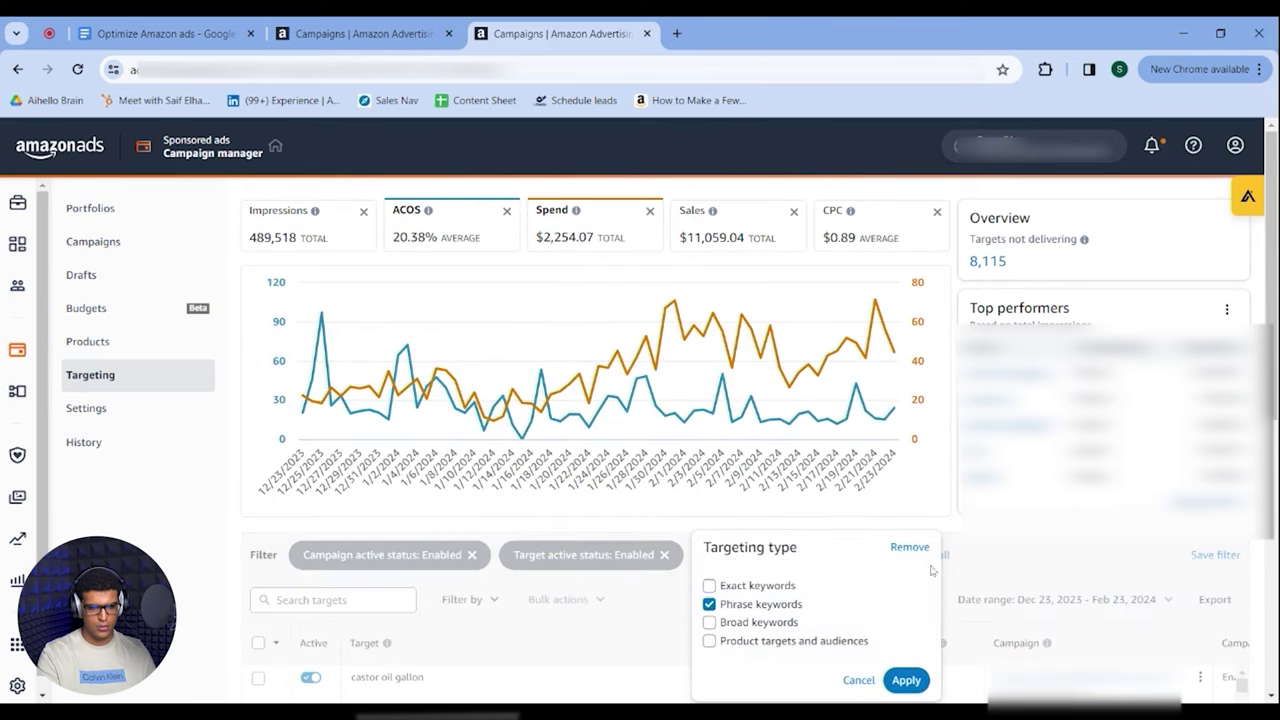
click(905, 680)
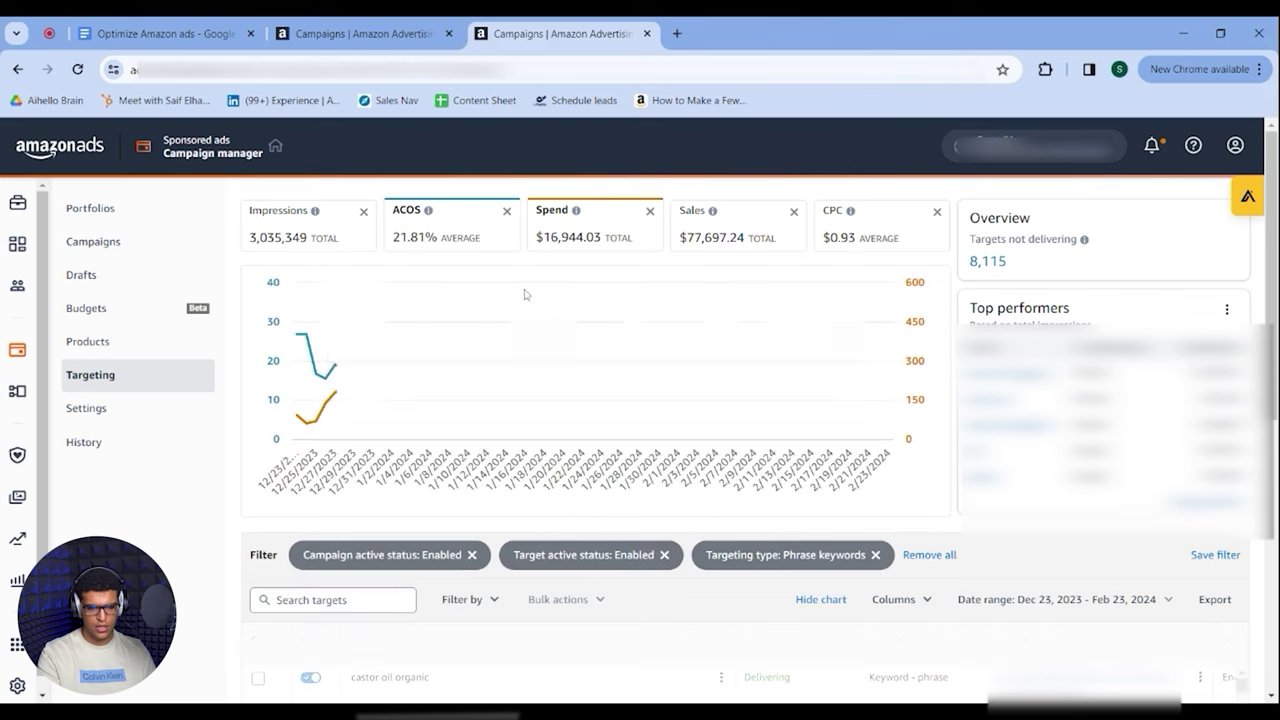
- Change the targeting type filter to Broad keywords only and examine the ACOS and spend trend in the chart
click(756, 551)
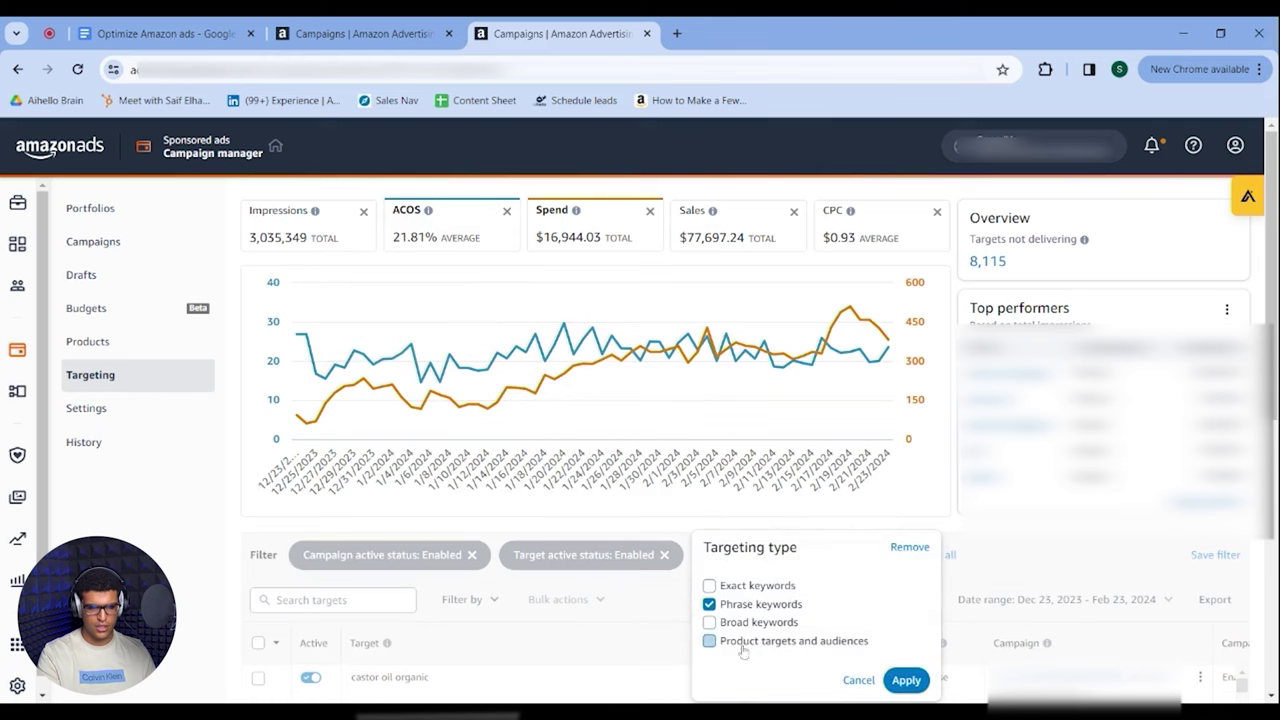
click(709, 622)
click(709, 604)
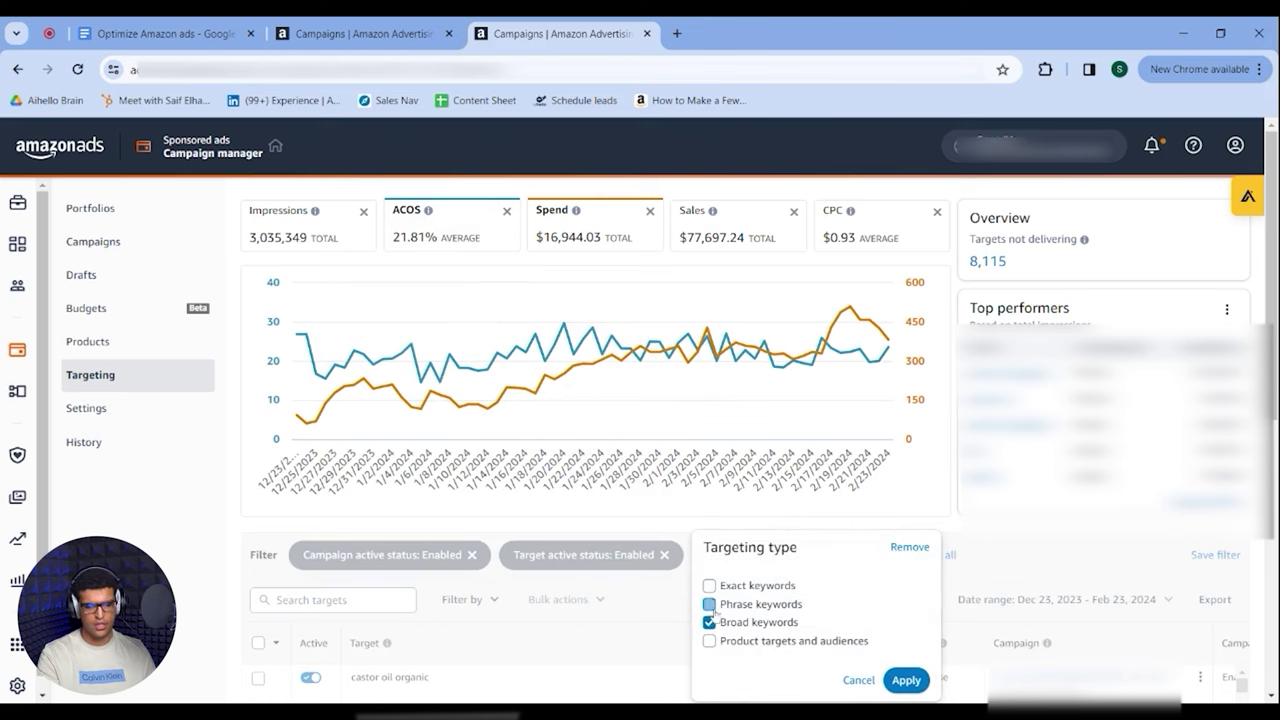
click(918, 682)
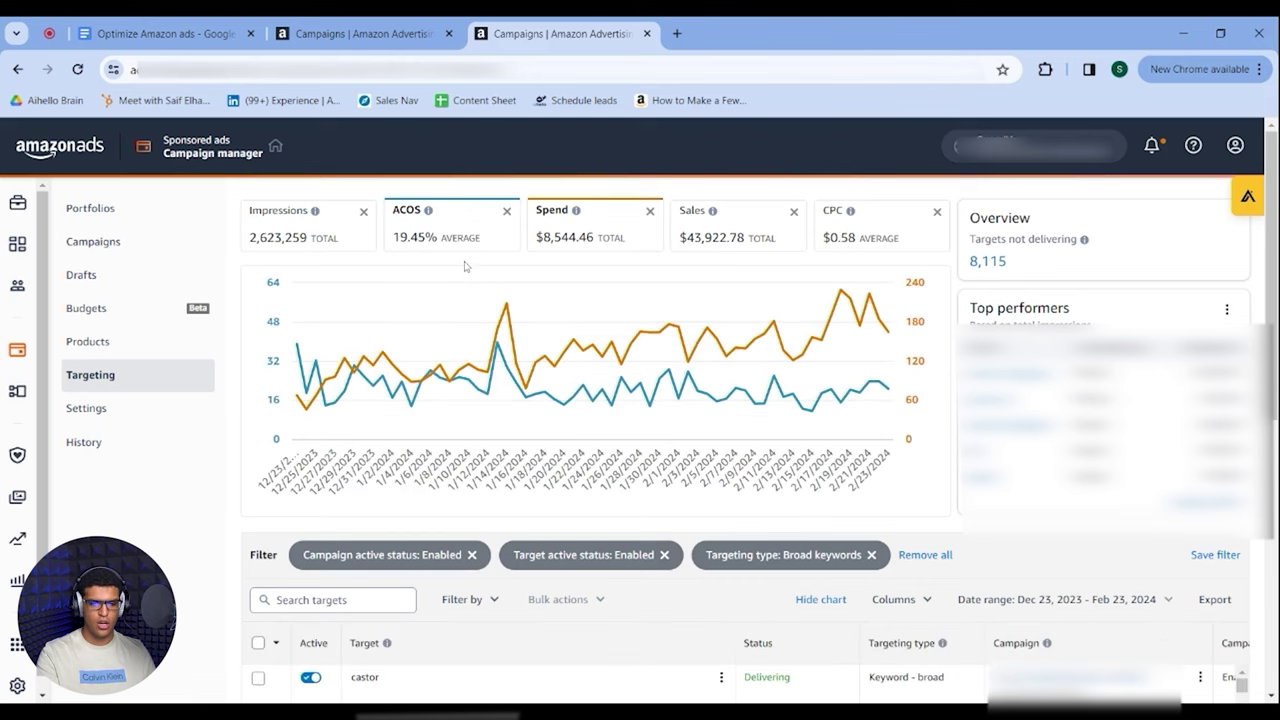
mouse_move(660, 356)
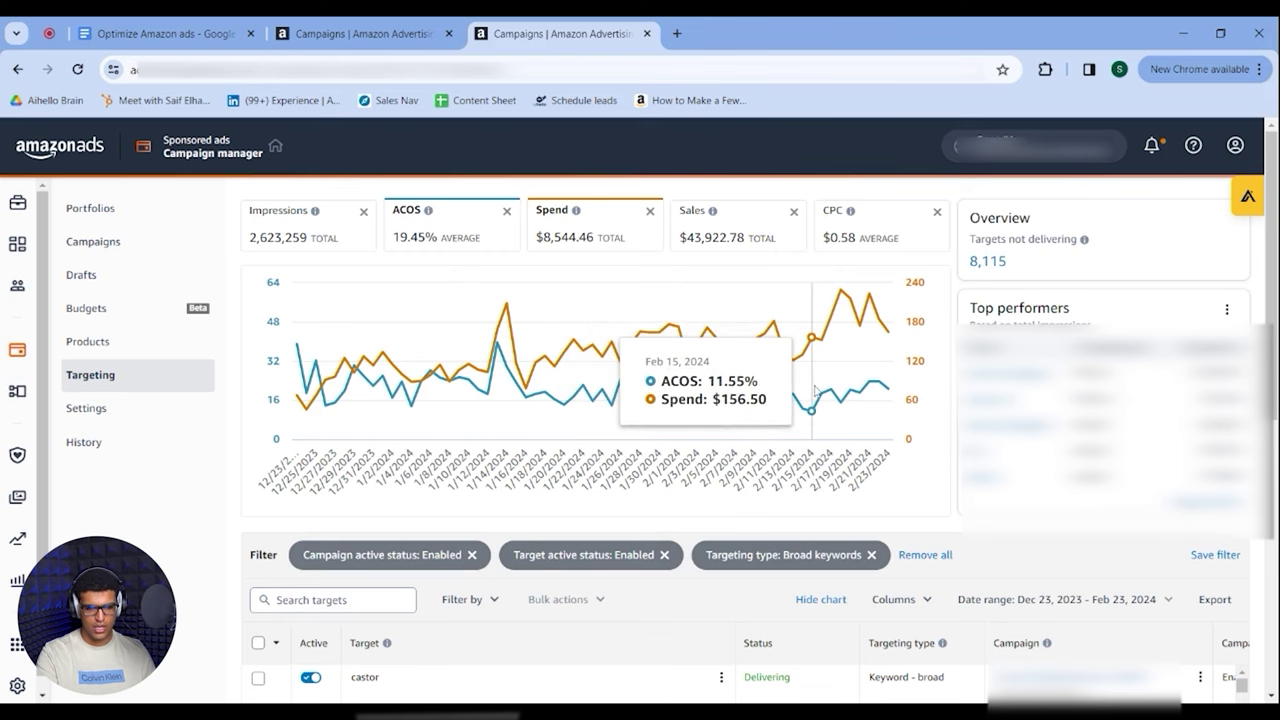
- Select all listed broad keyword targets and set up a bulk 10% bid decrease, closing the dialog without saving
scroll(815, 390, down, 3)
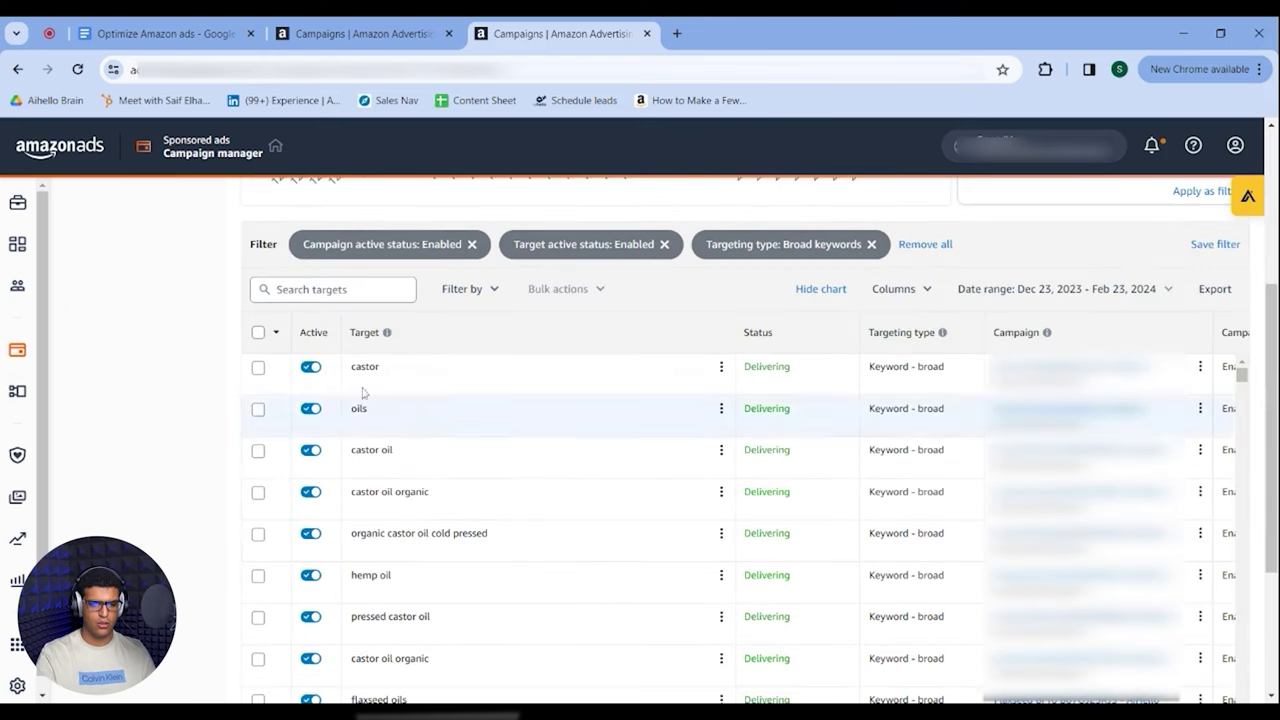
click(258, 332)
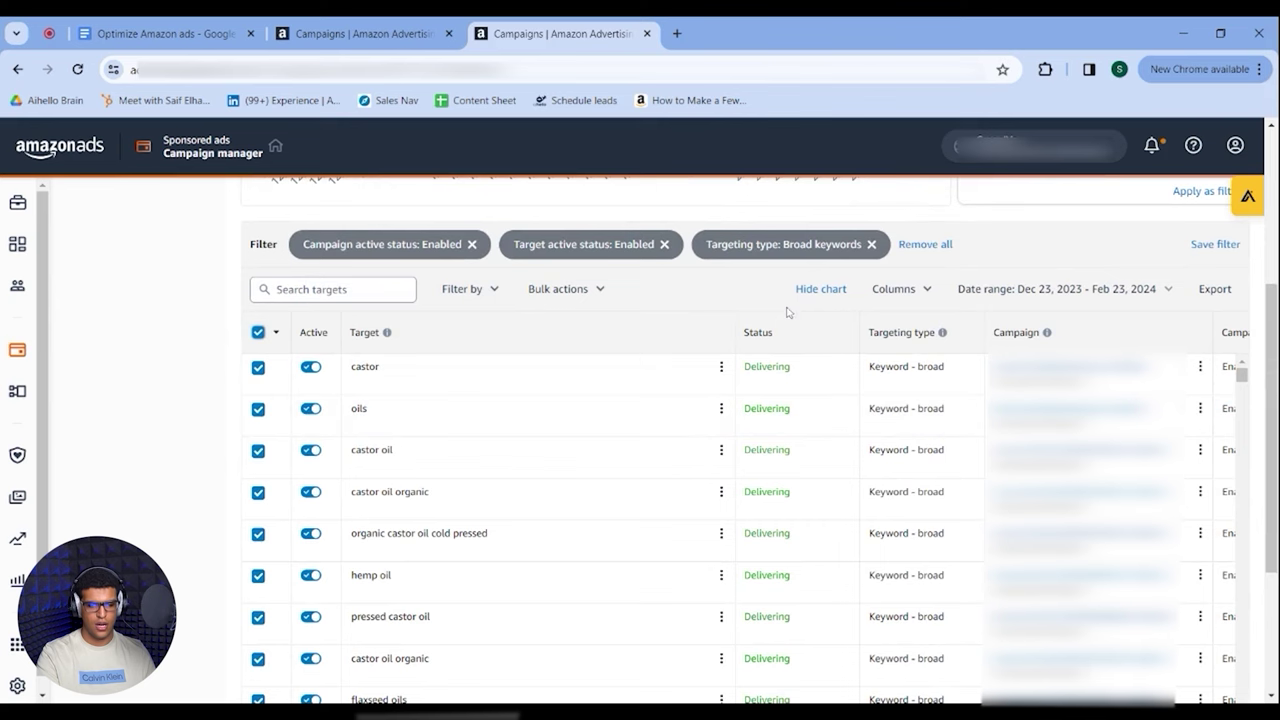
click(585, 290)
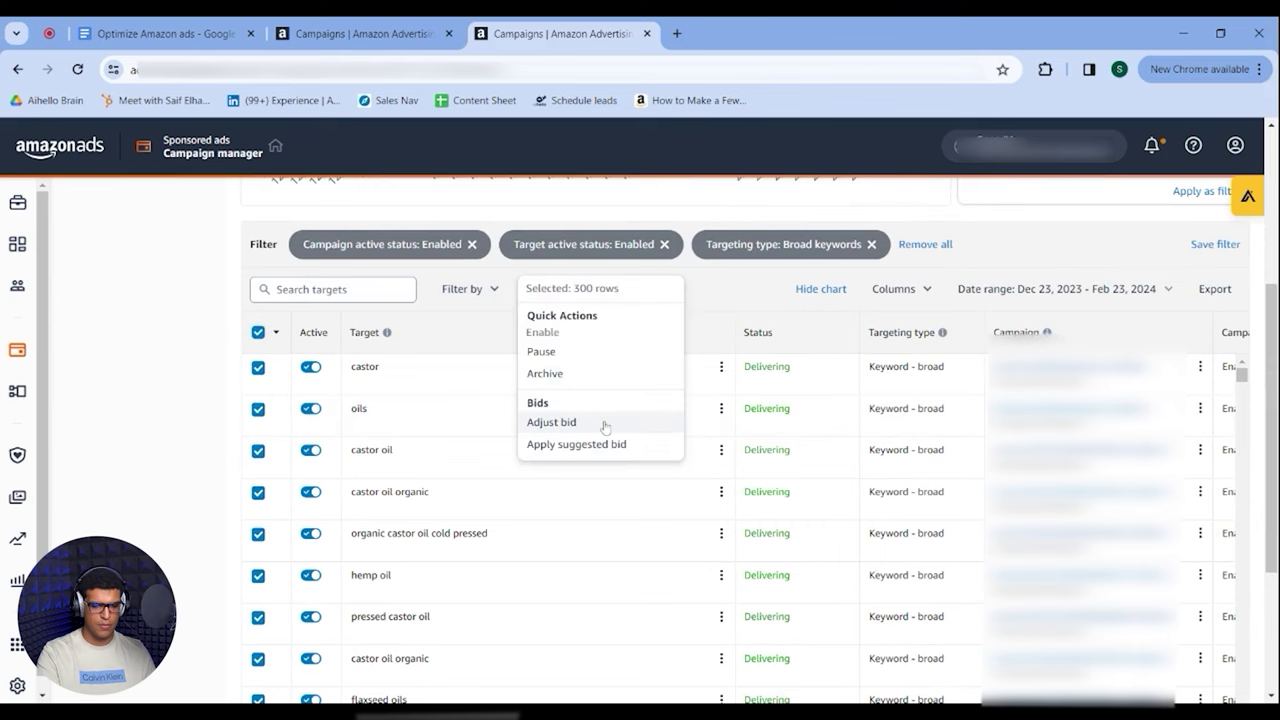
click(604, 422)
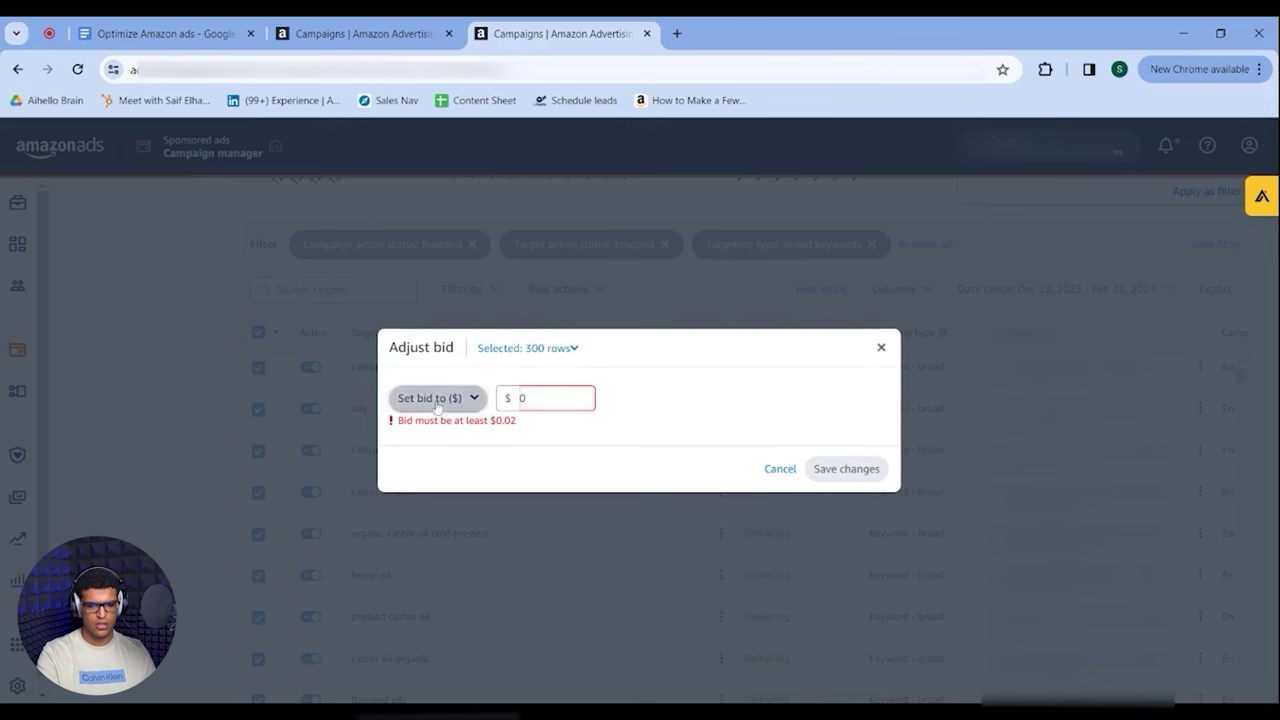
click(440, 400)
click(468, 466)
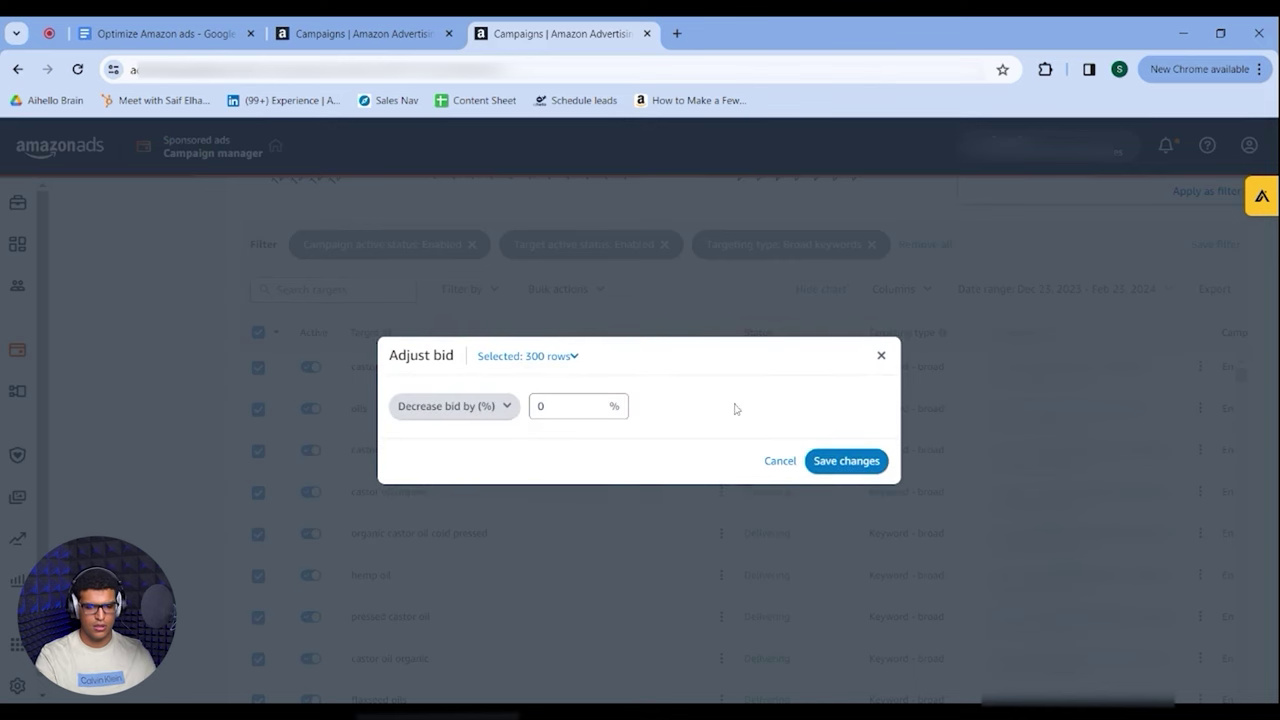
click(565, 406)
text(10)
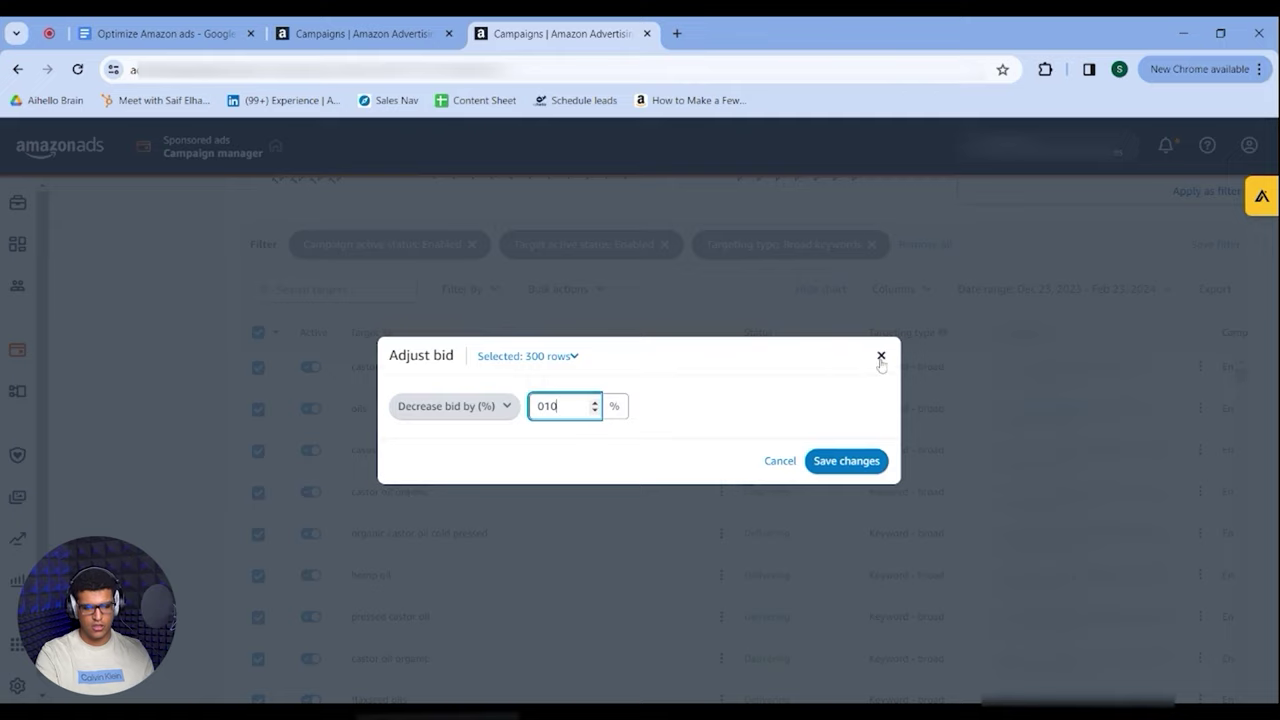
click(881, 356)
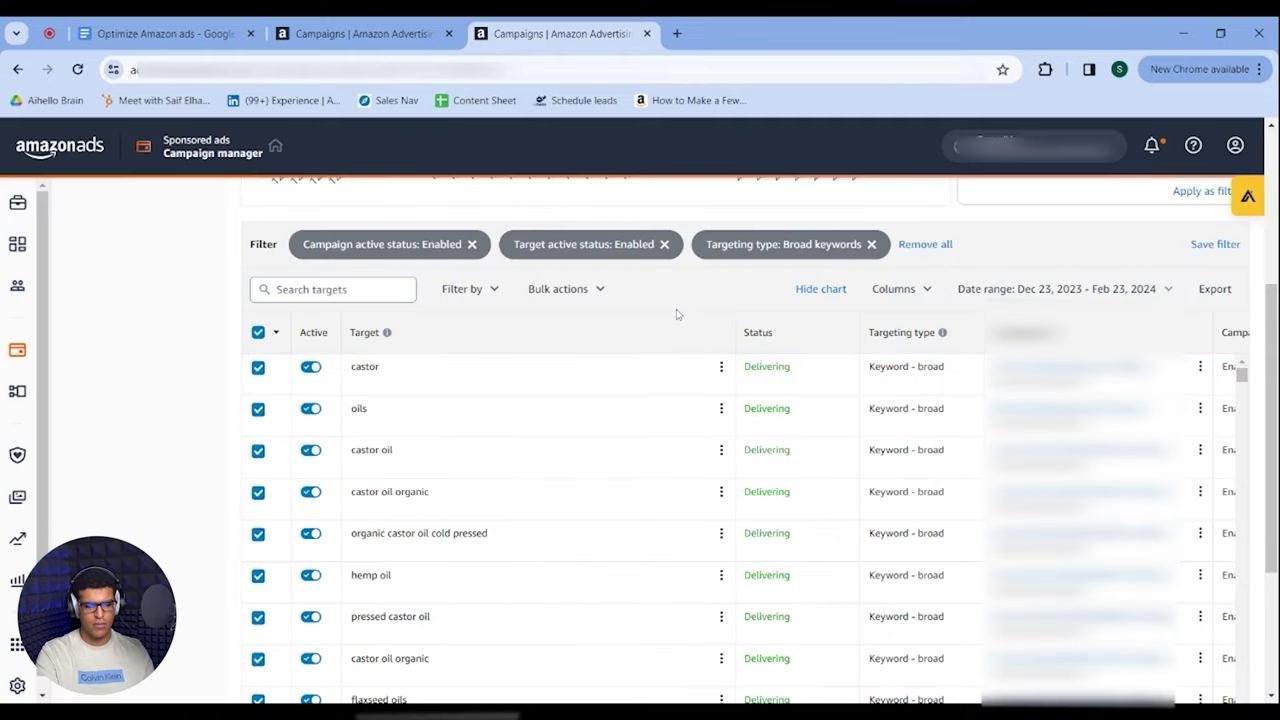
- Check the total number of broad keyword targets and add Exact keywords to the targeting type filter
scroll(676, 314, down, 2)
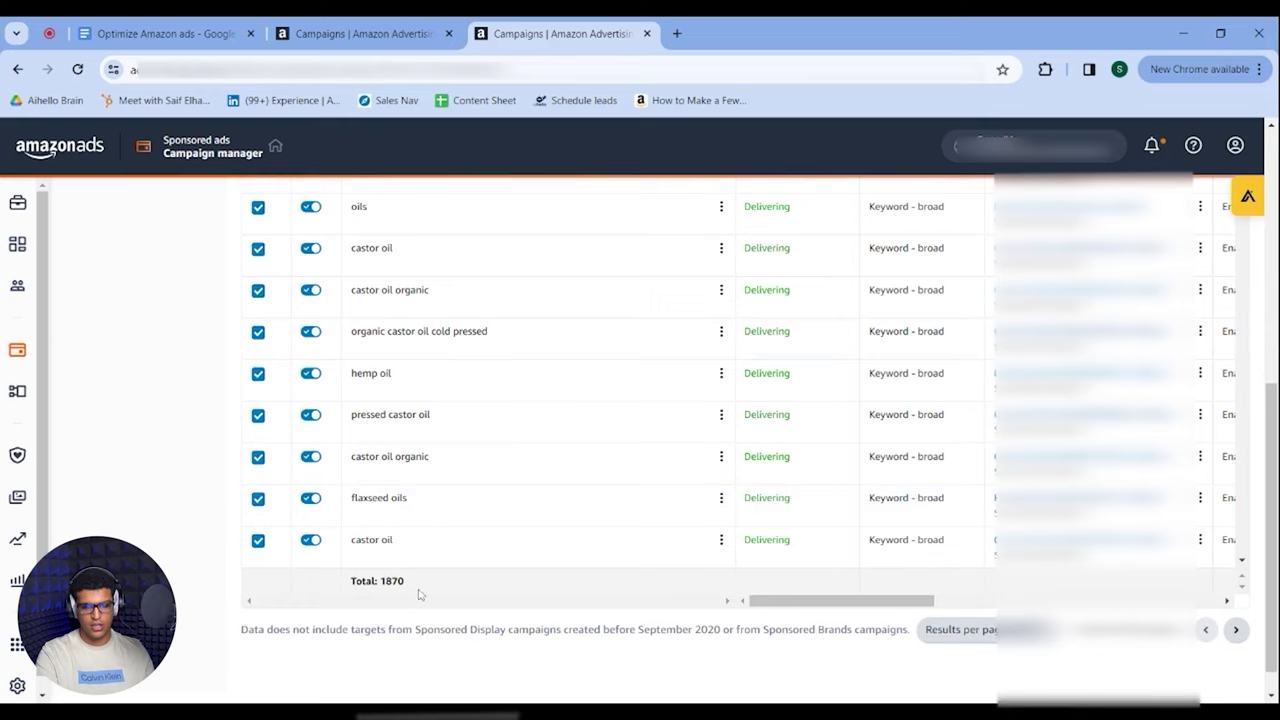
scroll(503, 585, up, 5)
scroll(503, 585, down, 1)
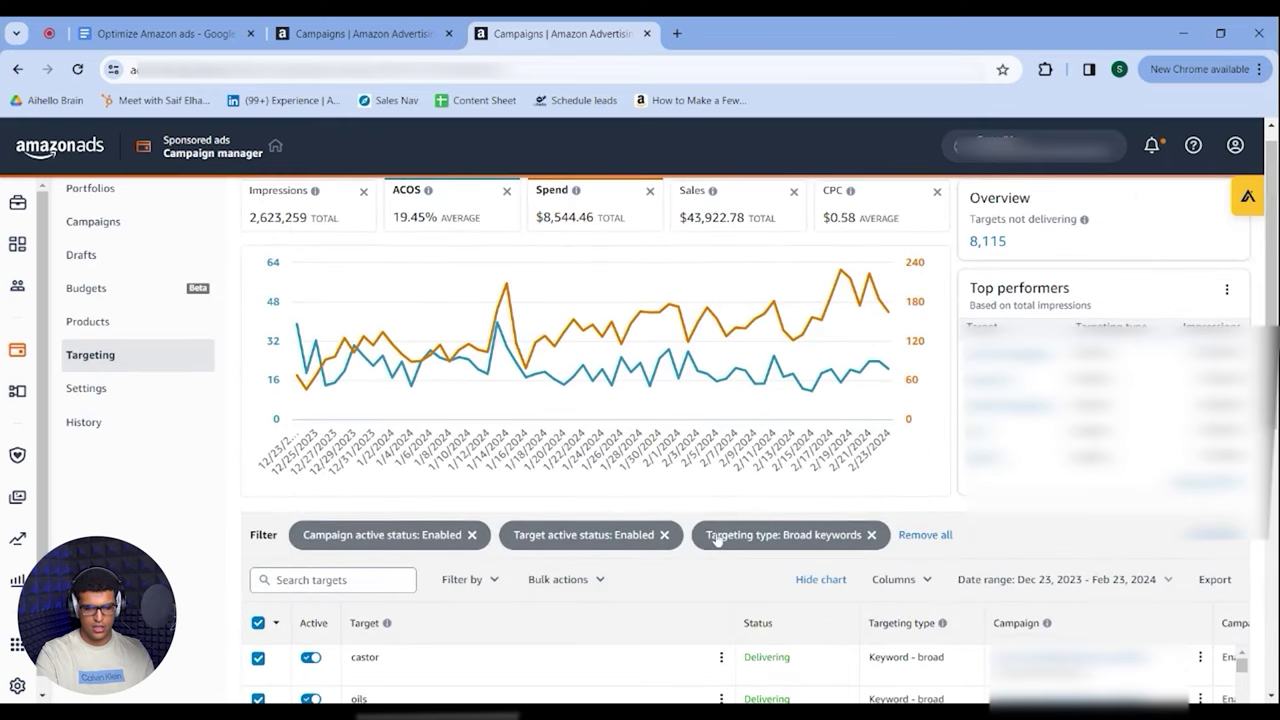
click(718, 536)
click(772, 579)
click(906, 671)
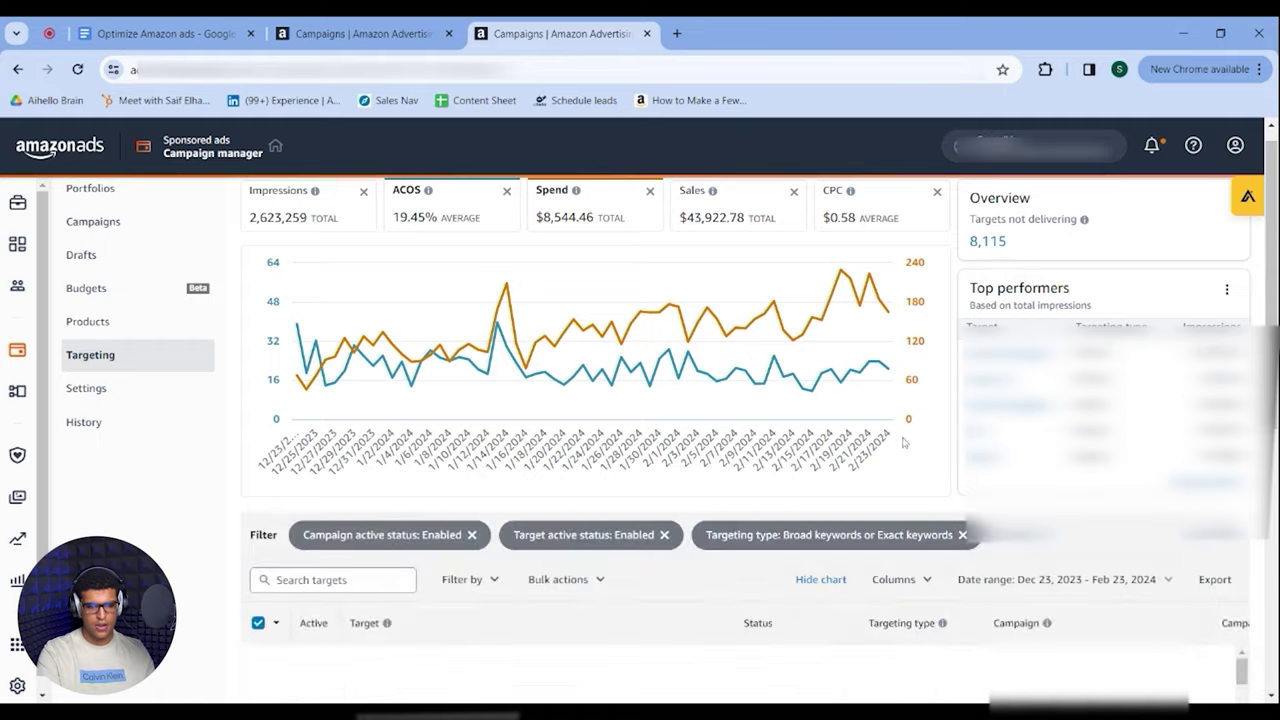
- Examine the total target count and the ACOS and spend chart for the combined broad and exact keywords
scroll(903, 443, down, 5)
scroll(903, 443, down, 1)
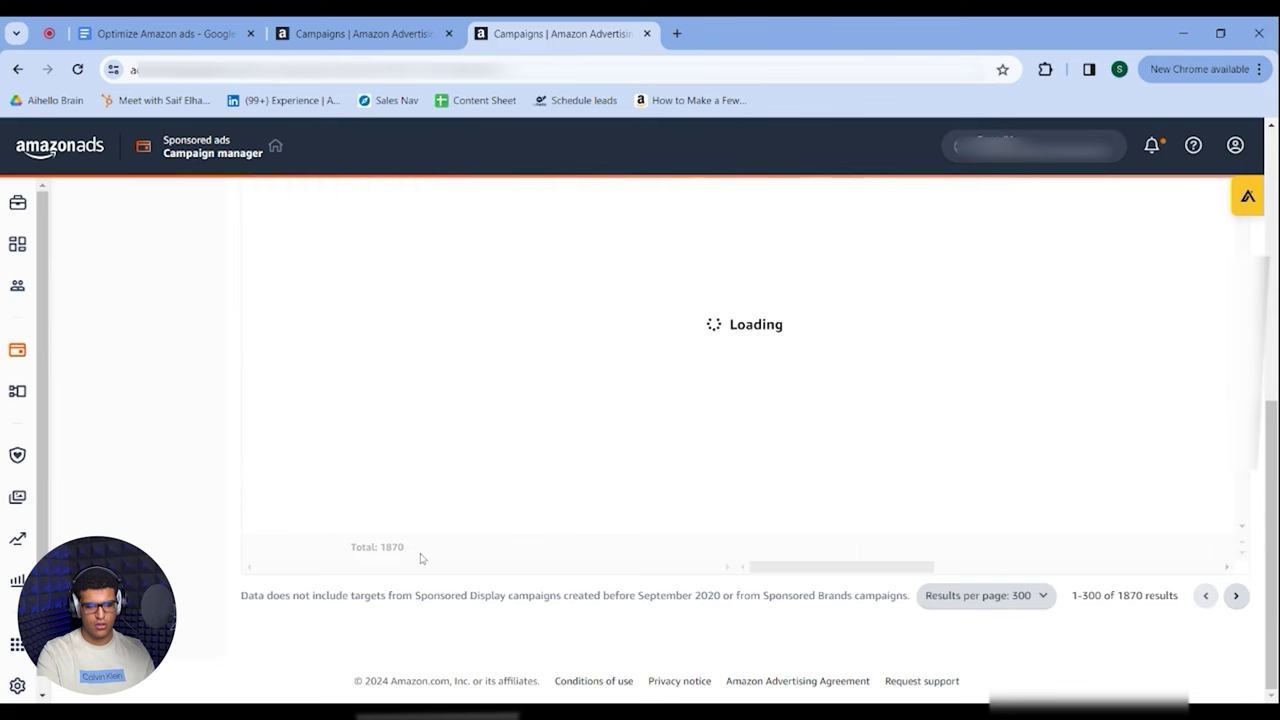
drag(405, 548, 375, 547)
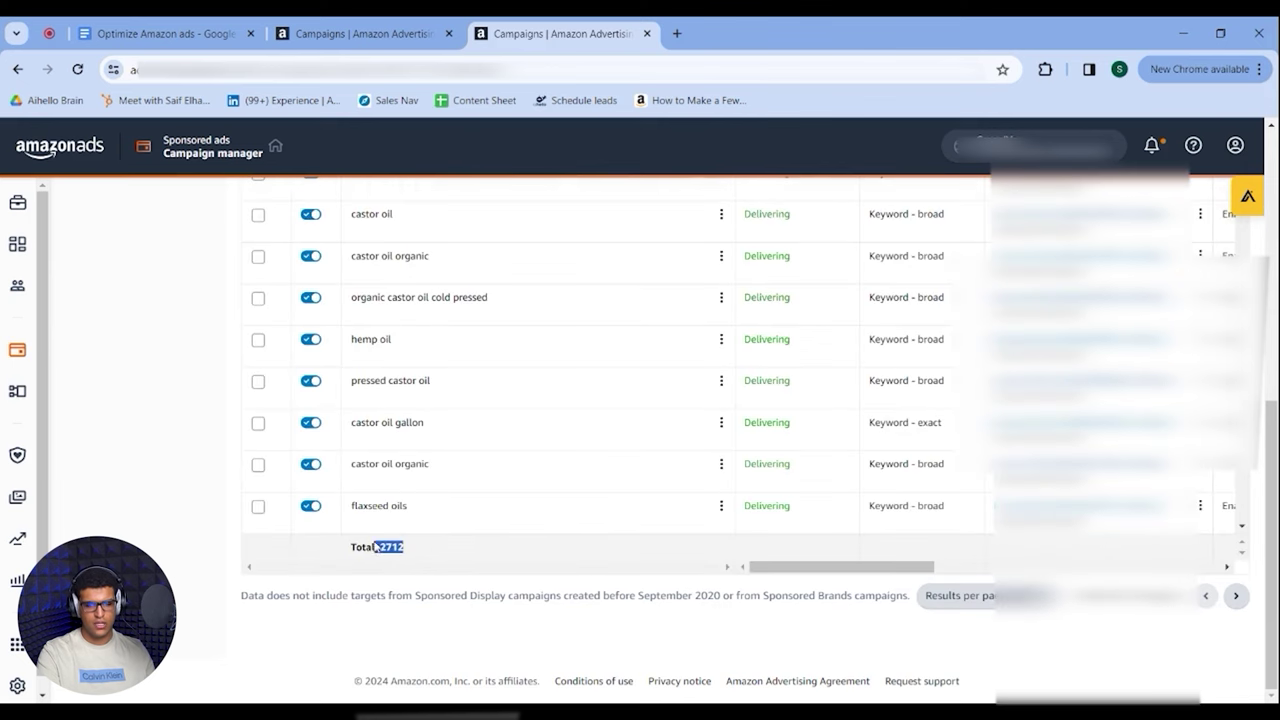
scroll(411, 549, up, 5)
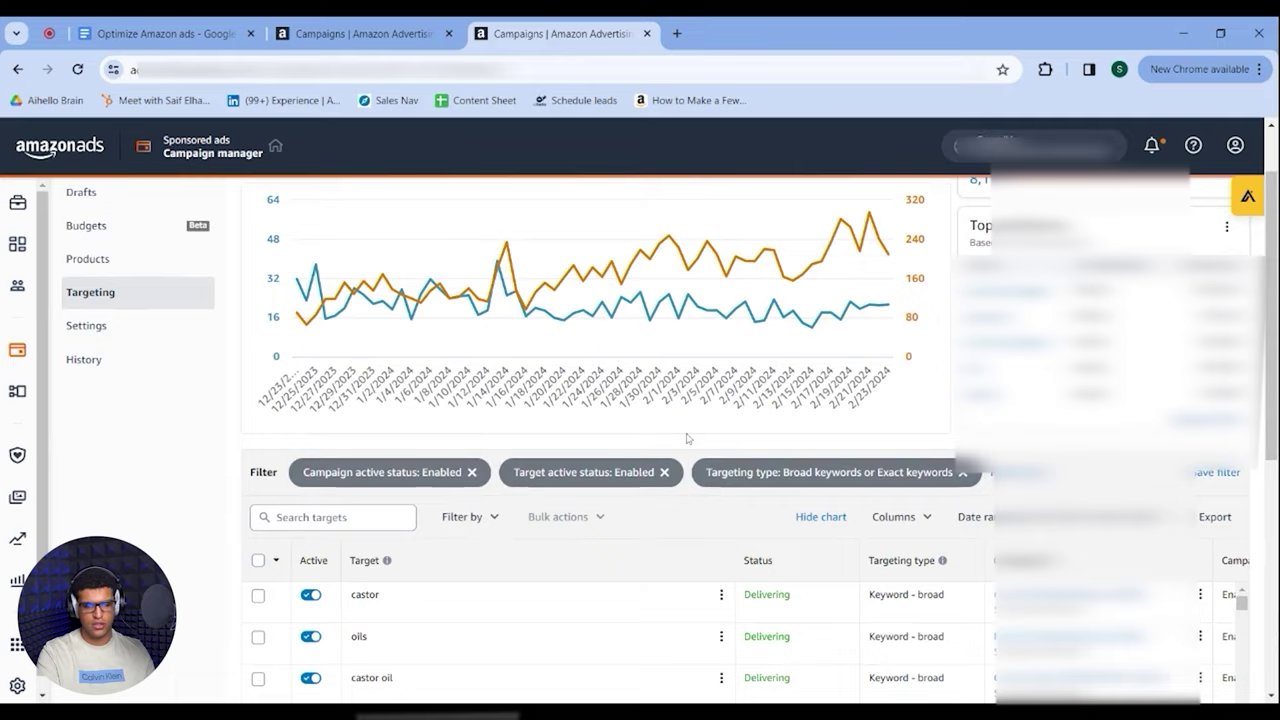
scroll(687, 438, down, 5)
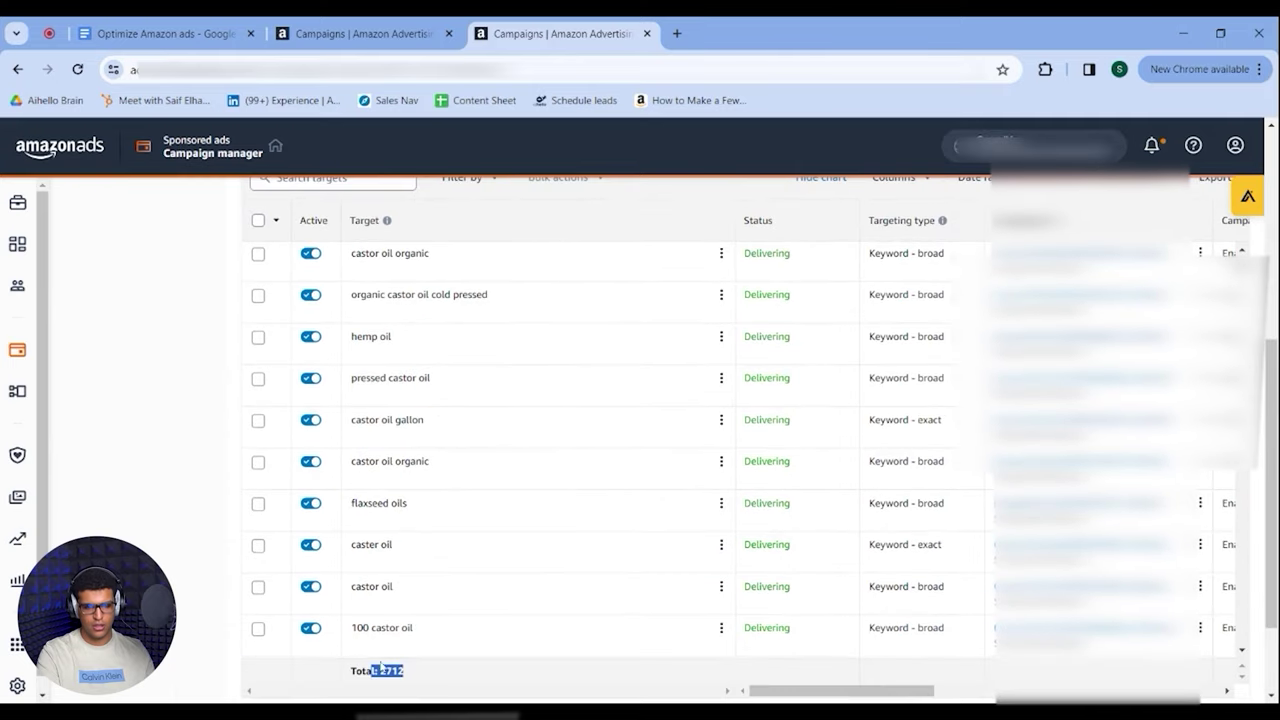
scroll(566, 491, up, 2)
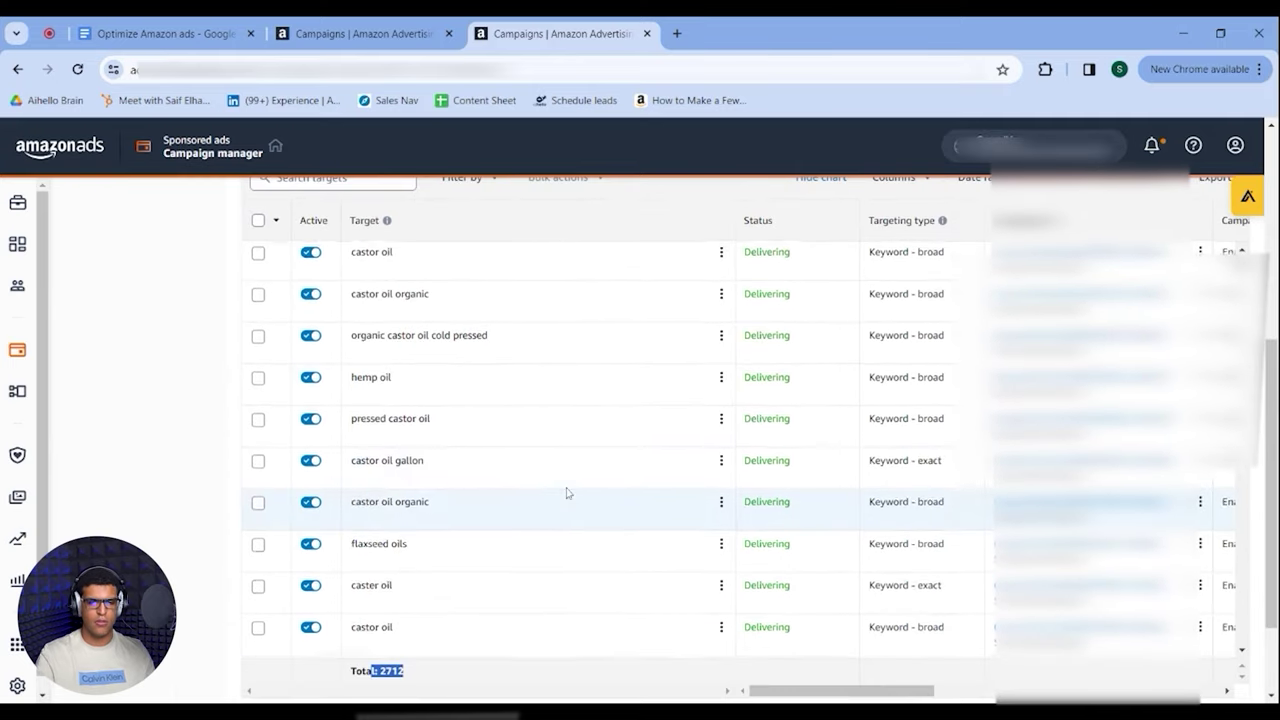
scroll(723, 222, up, 4)
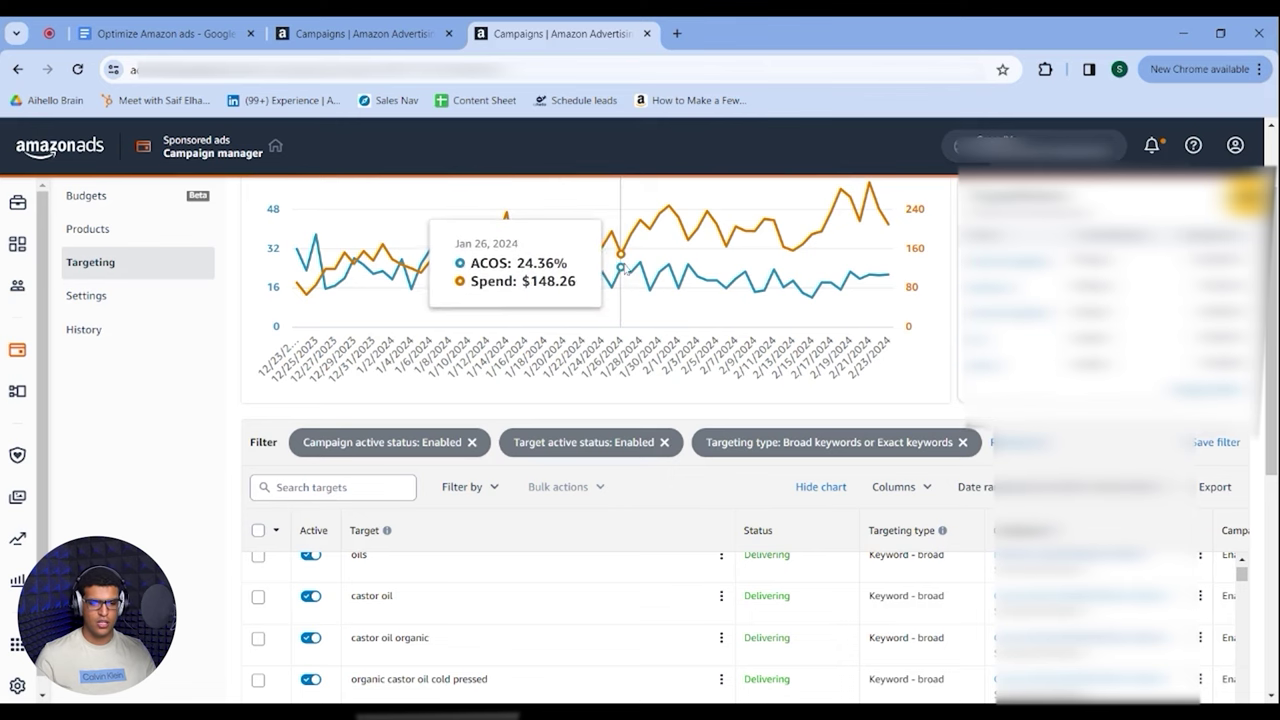
scroll(625, 268, up, 1)
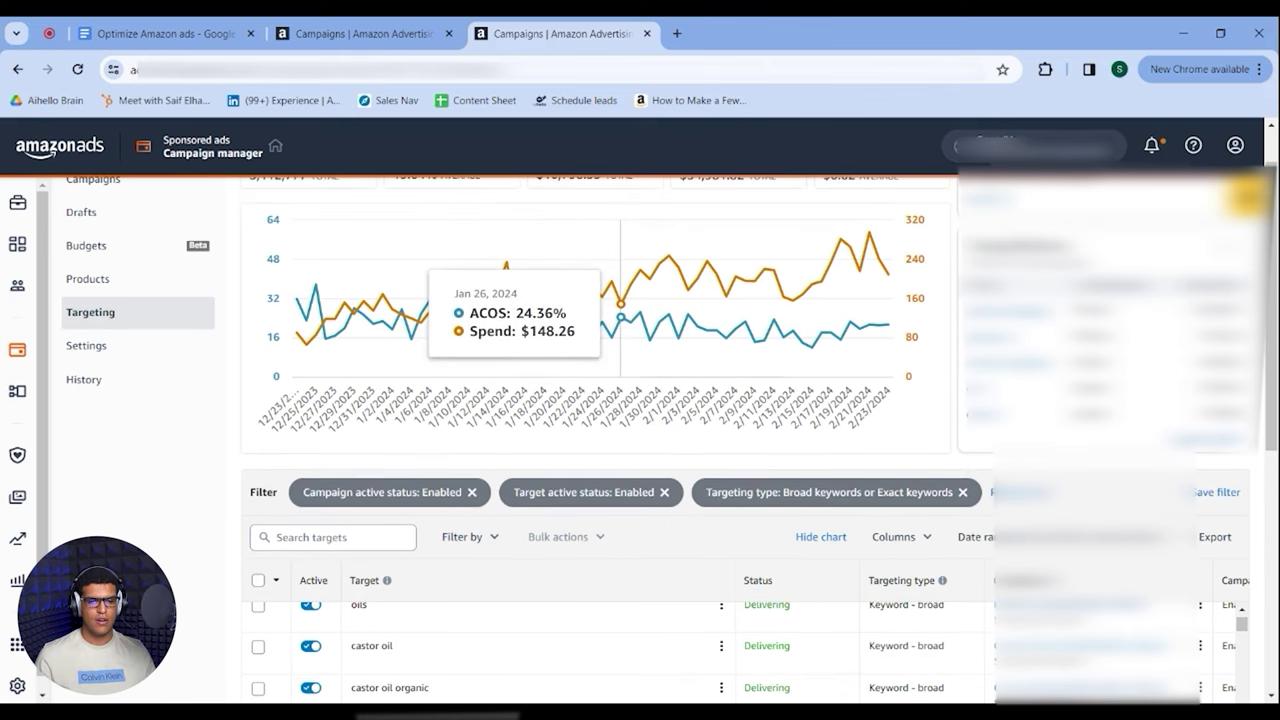